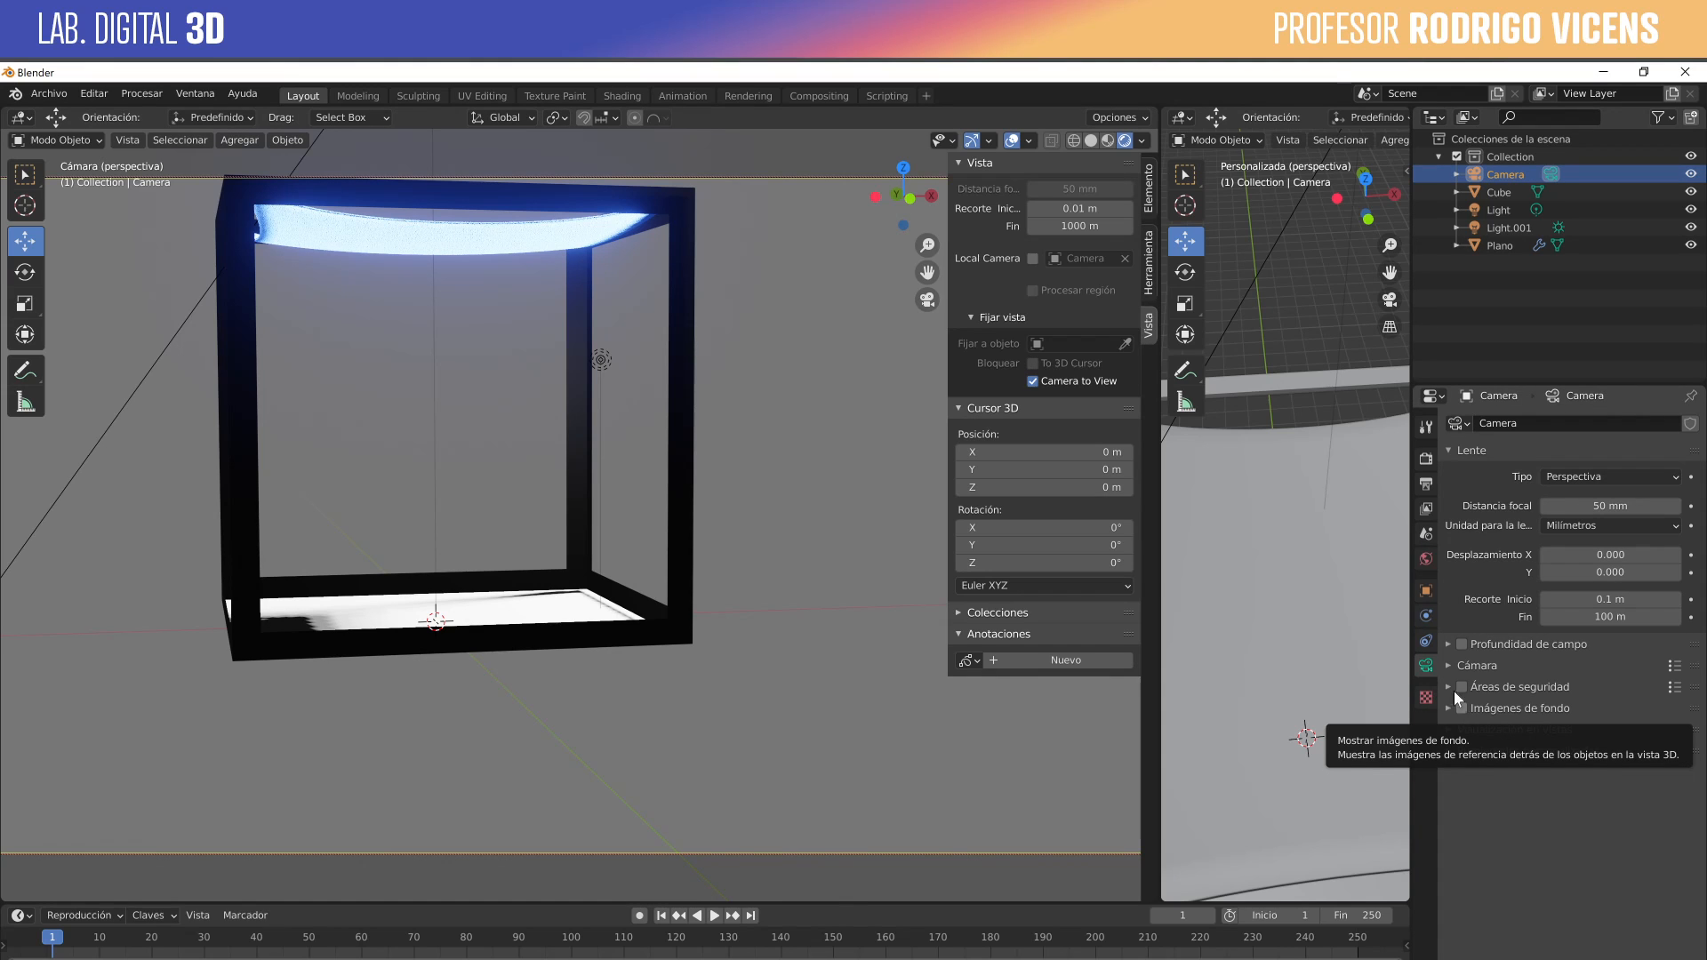
{"action": "left_click", "coordinate": [231, 140]}
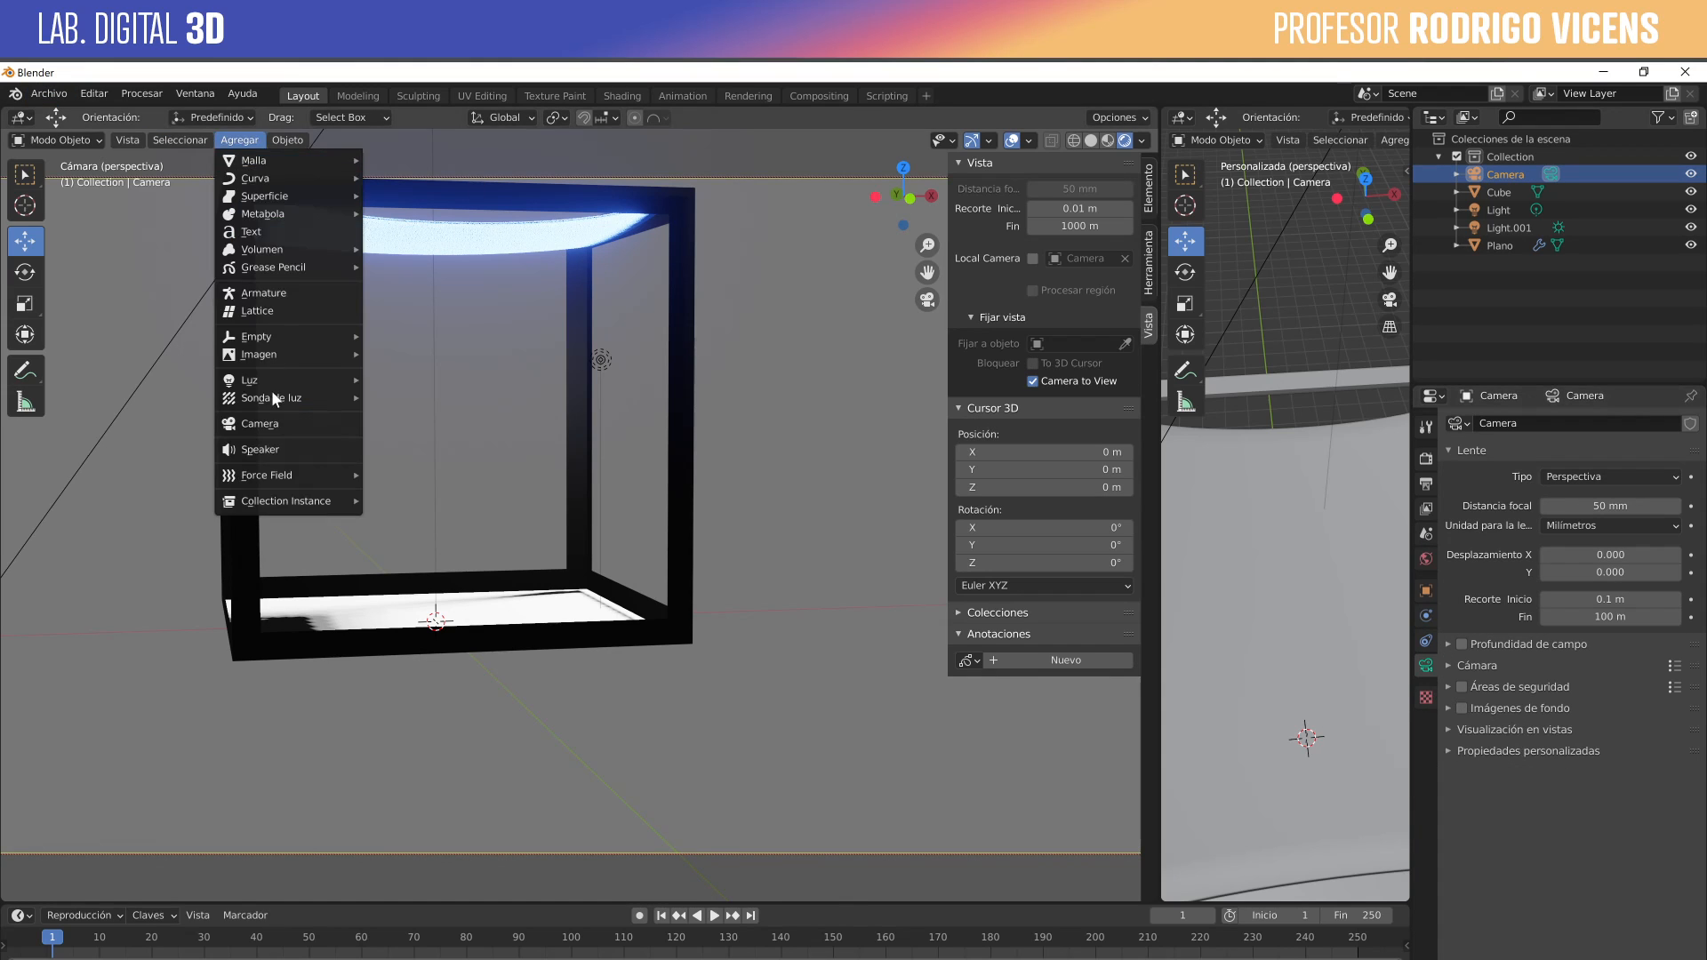
{"action": "mouse_move", "coordinate": [278, 338]}
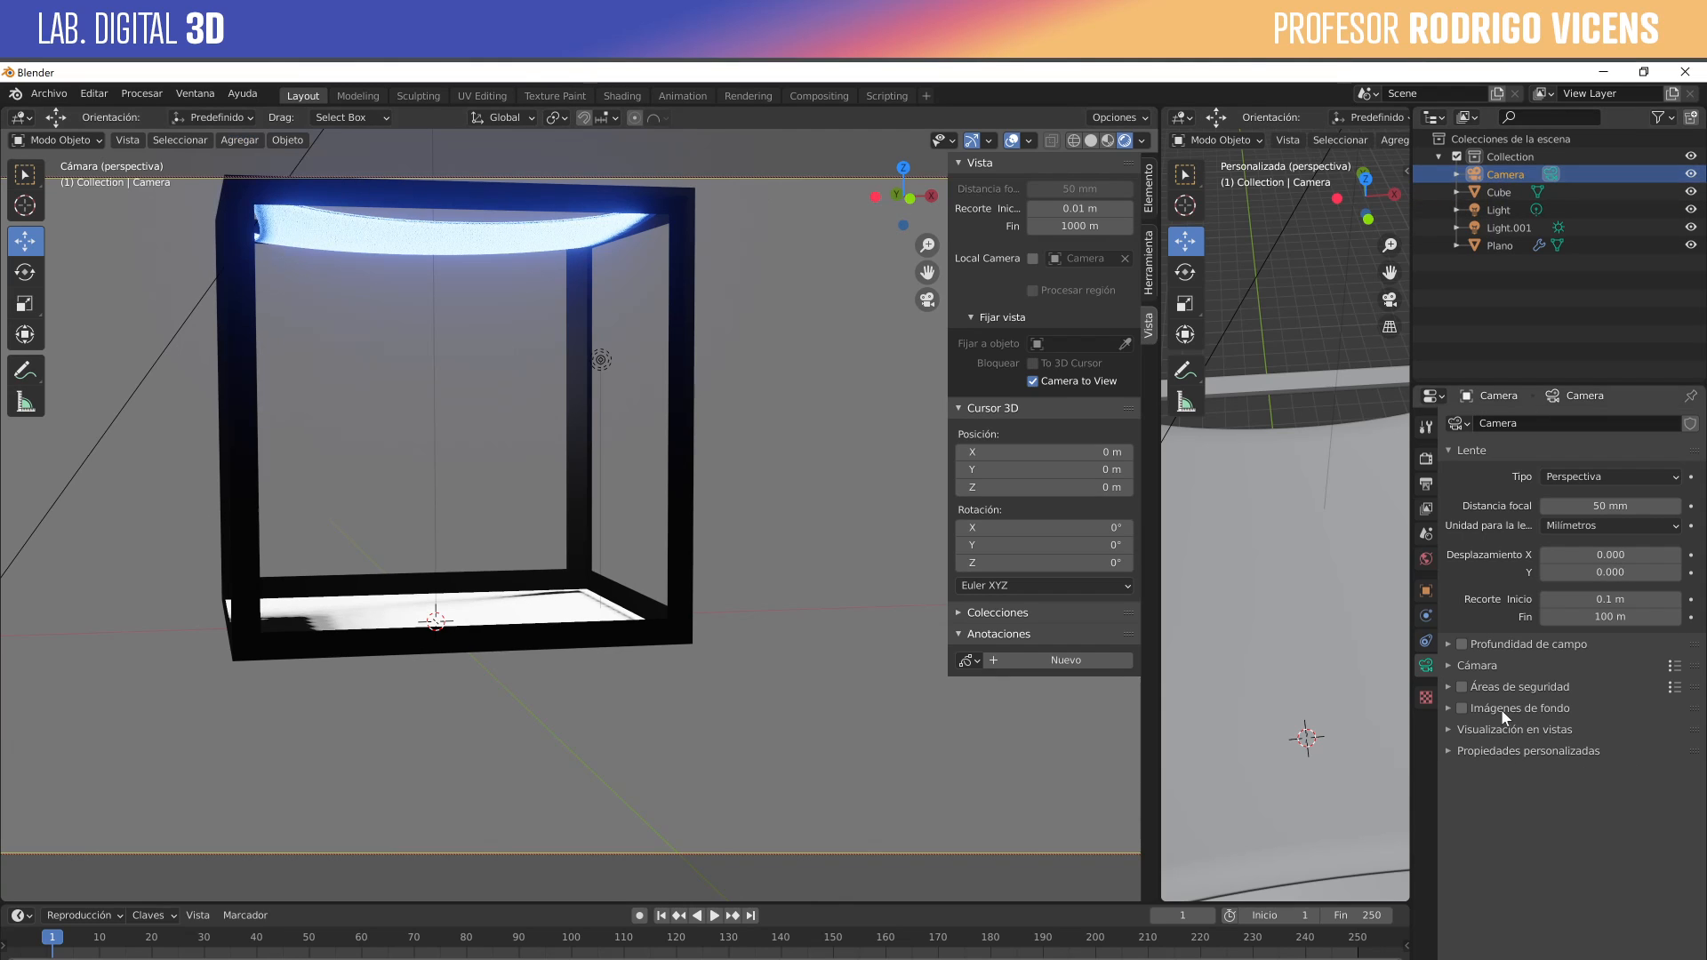
Enable background images for the camera, add parque.jpg as the image and set its opacity to 1.000.
{"action": "left_click", "coordinate": [1447, 708]}
{"action": "left_click", "coordinate": [1462, 708]}
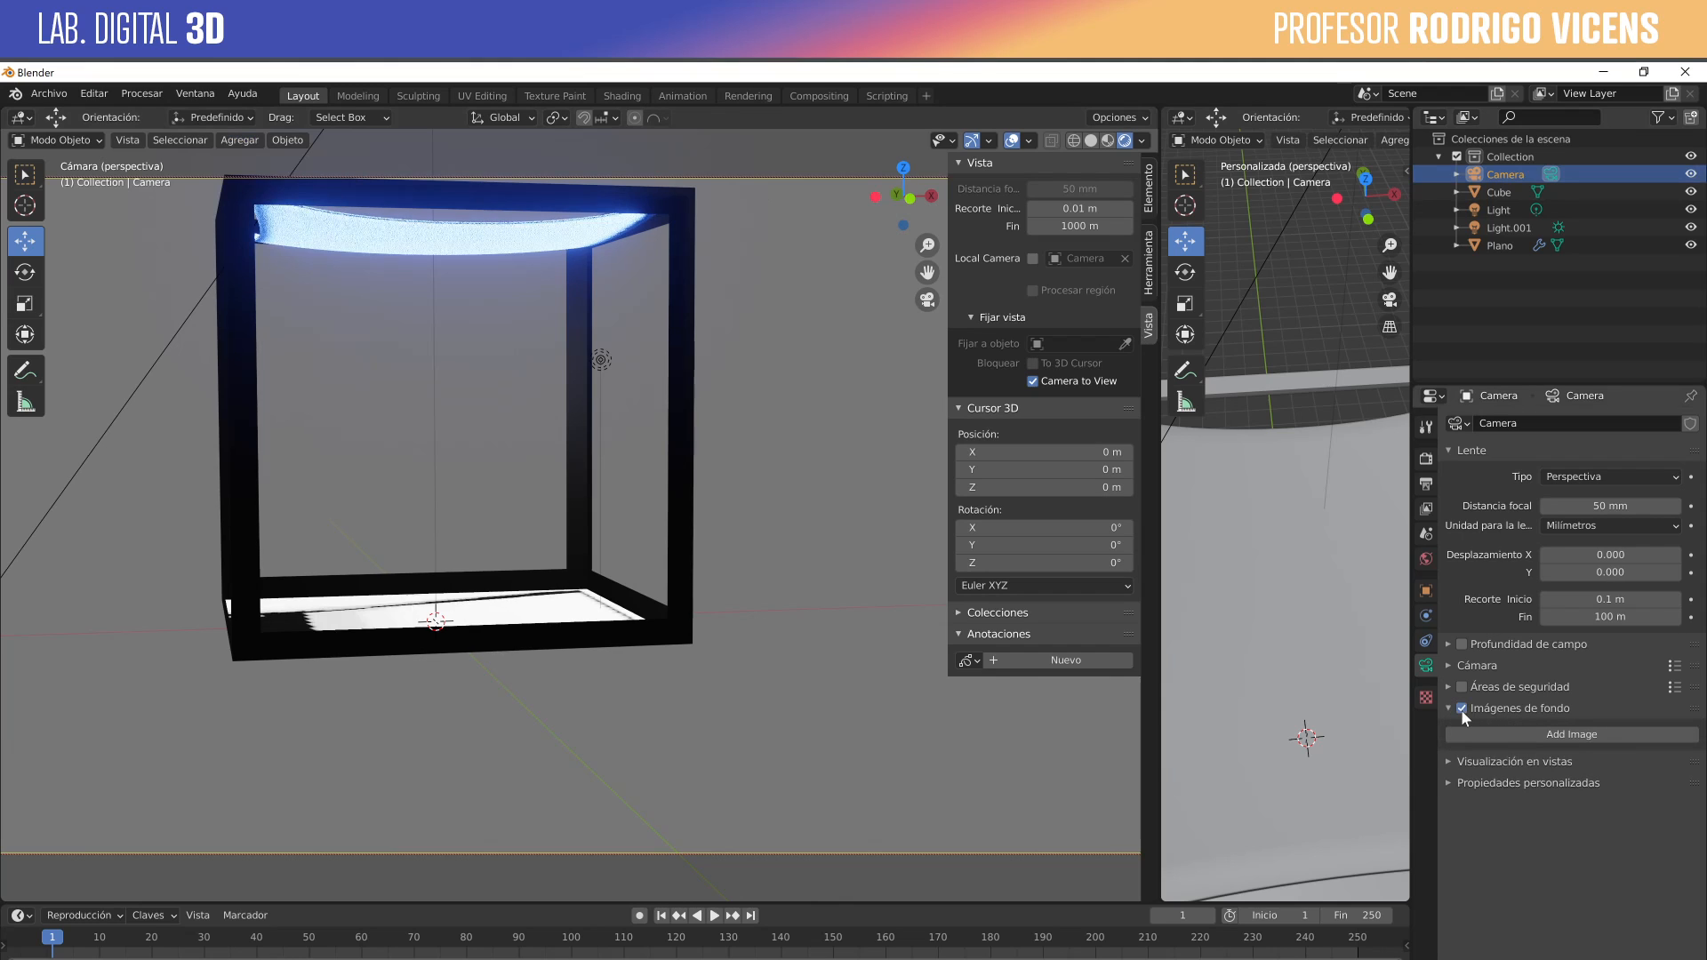
{"action": "left_click", "coordinate": [1550, 736]}
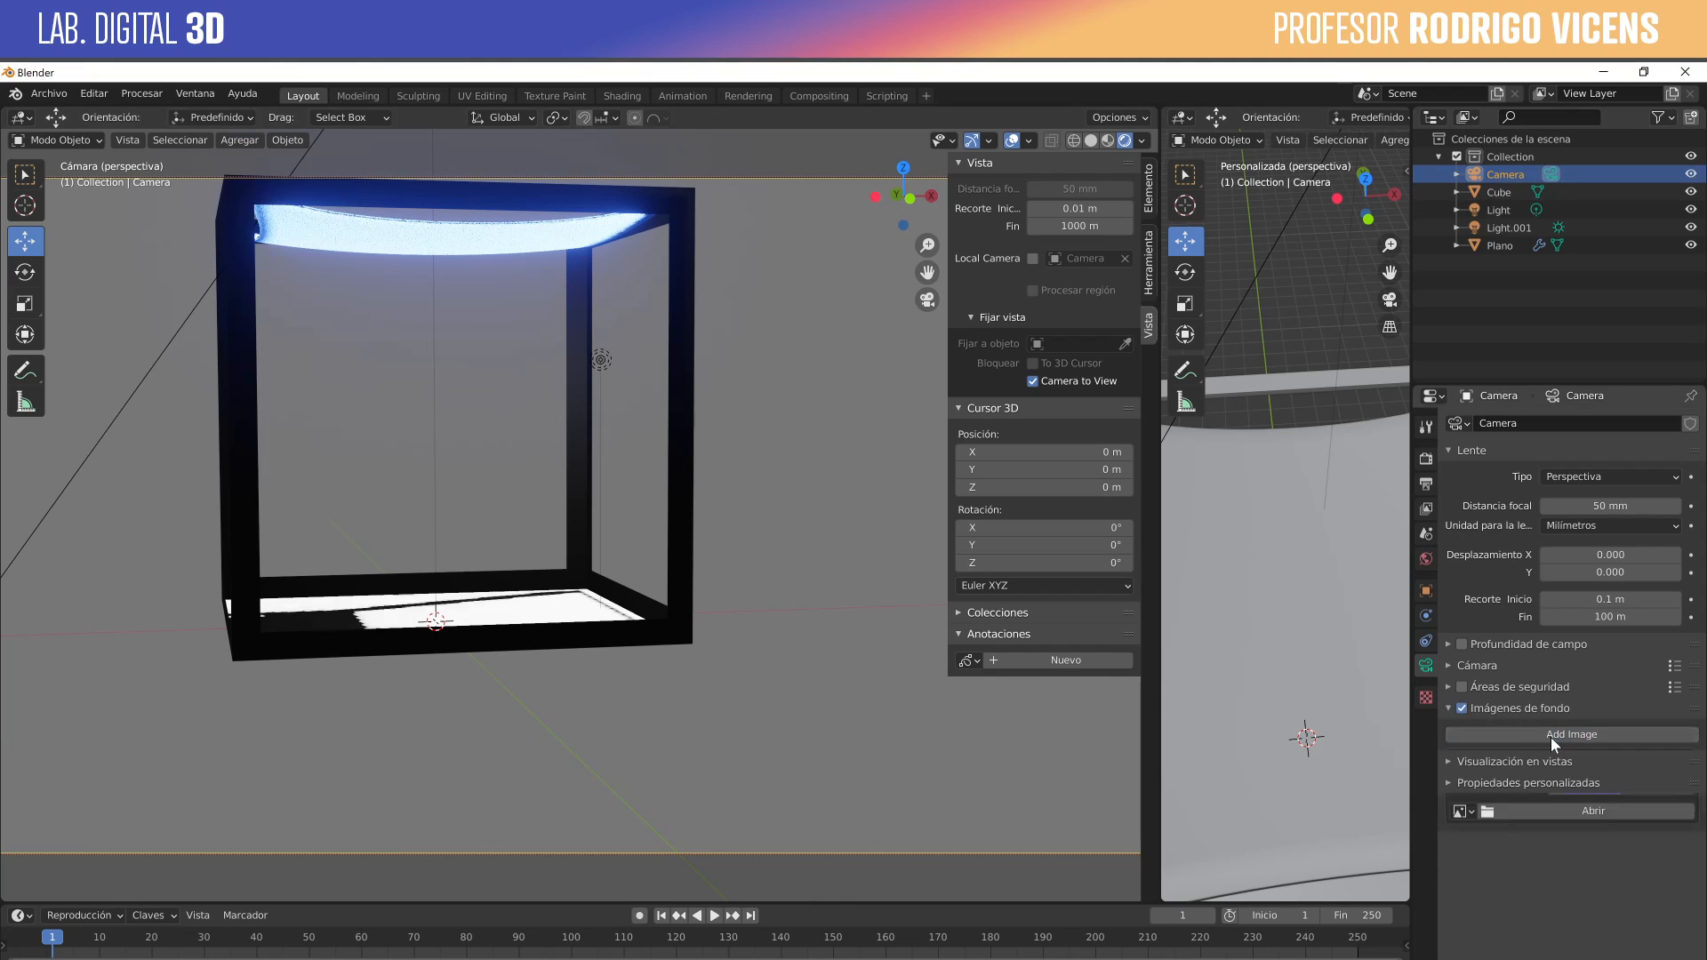
{"action": "left_click", "coordinate": [1469, 811]}
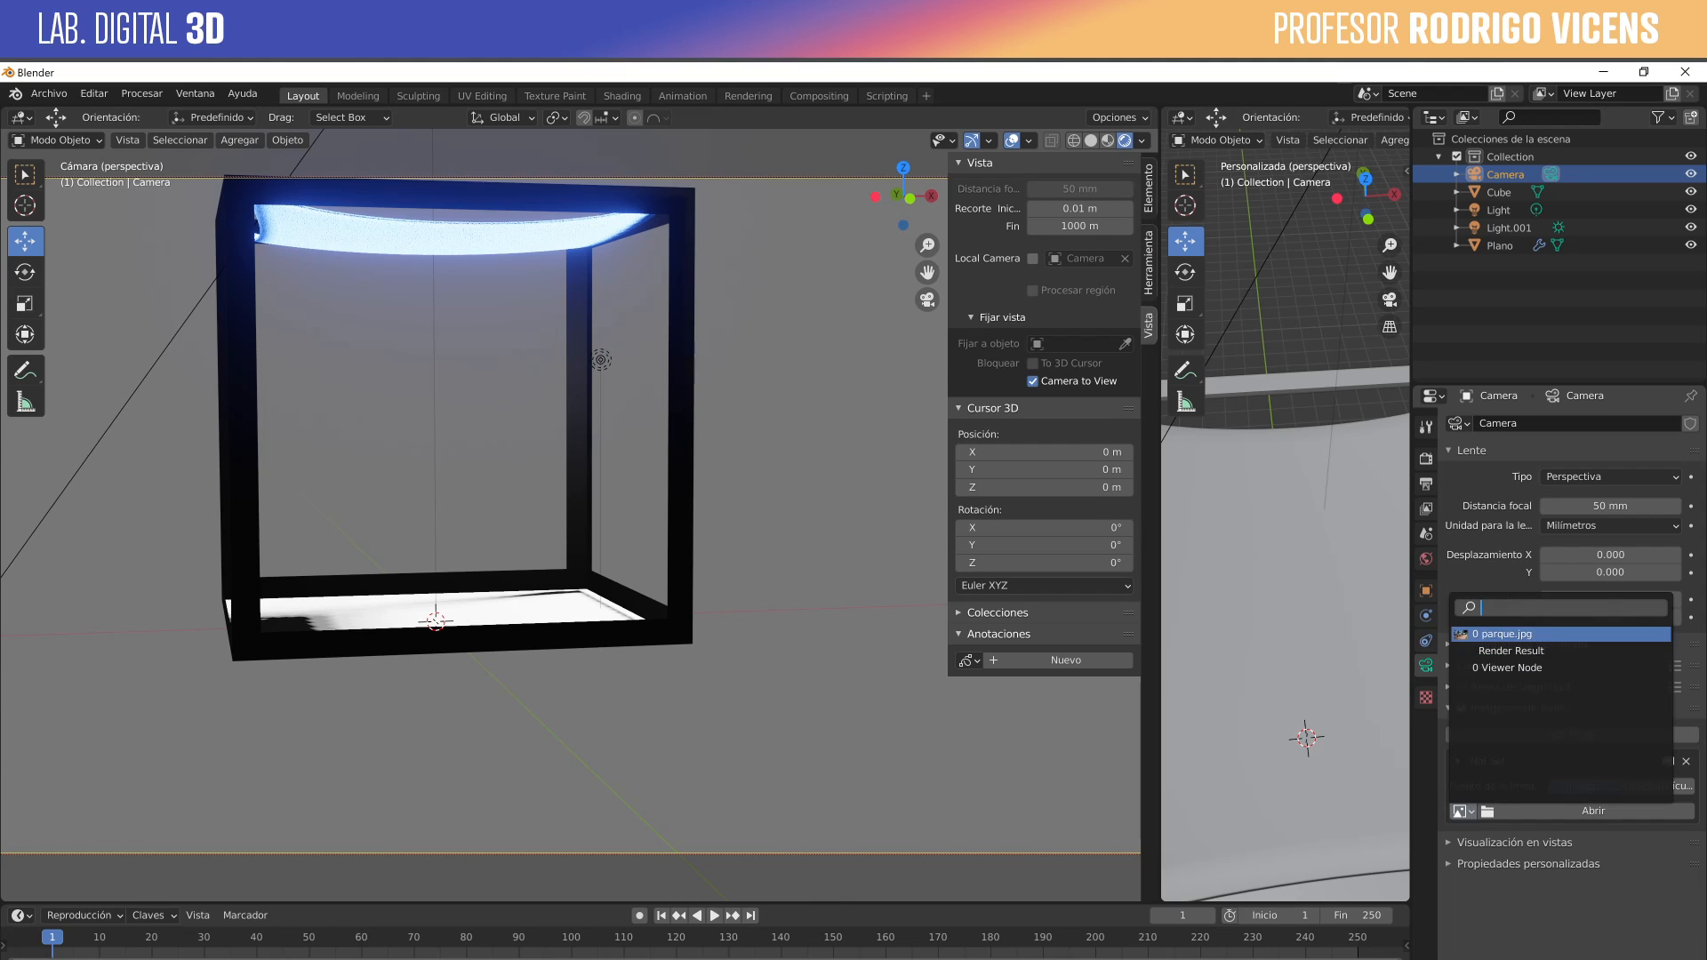
{"action": "left_click", "coordinate": [1469, 634]}
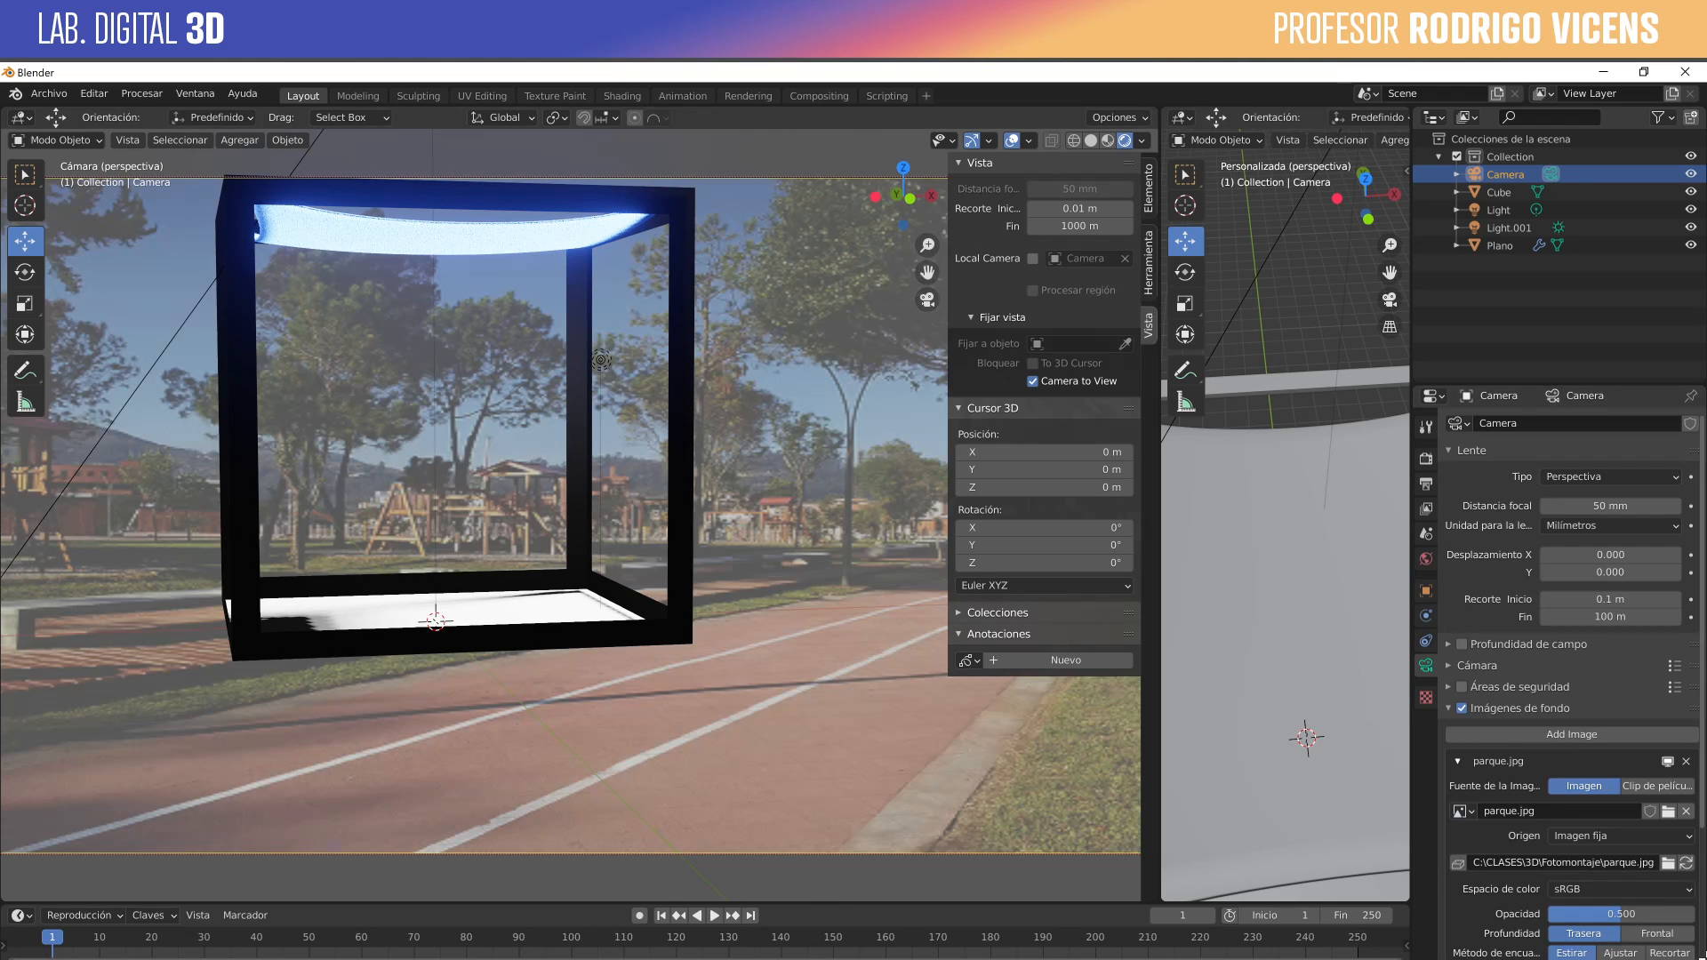
{"action": "left_click_drag", "start_coordinate": [1620, 920], "coordinate": [1694, 914]}
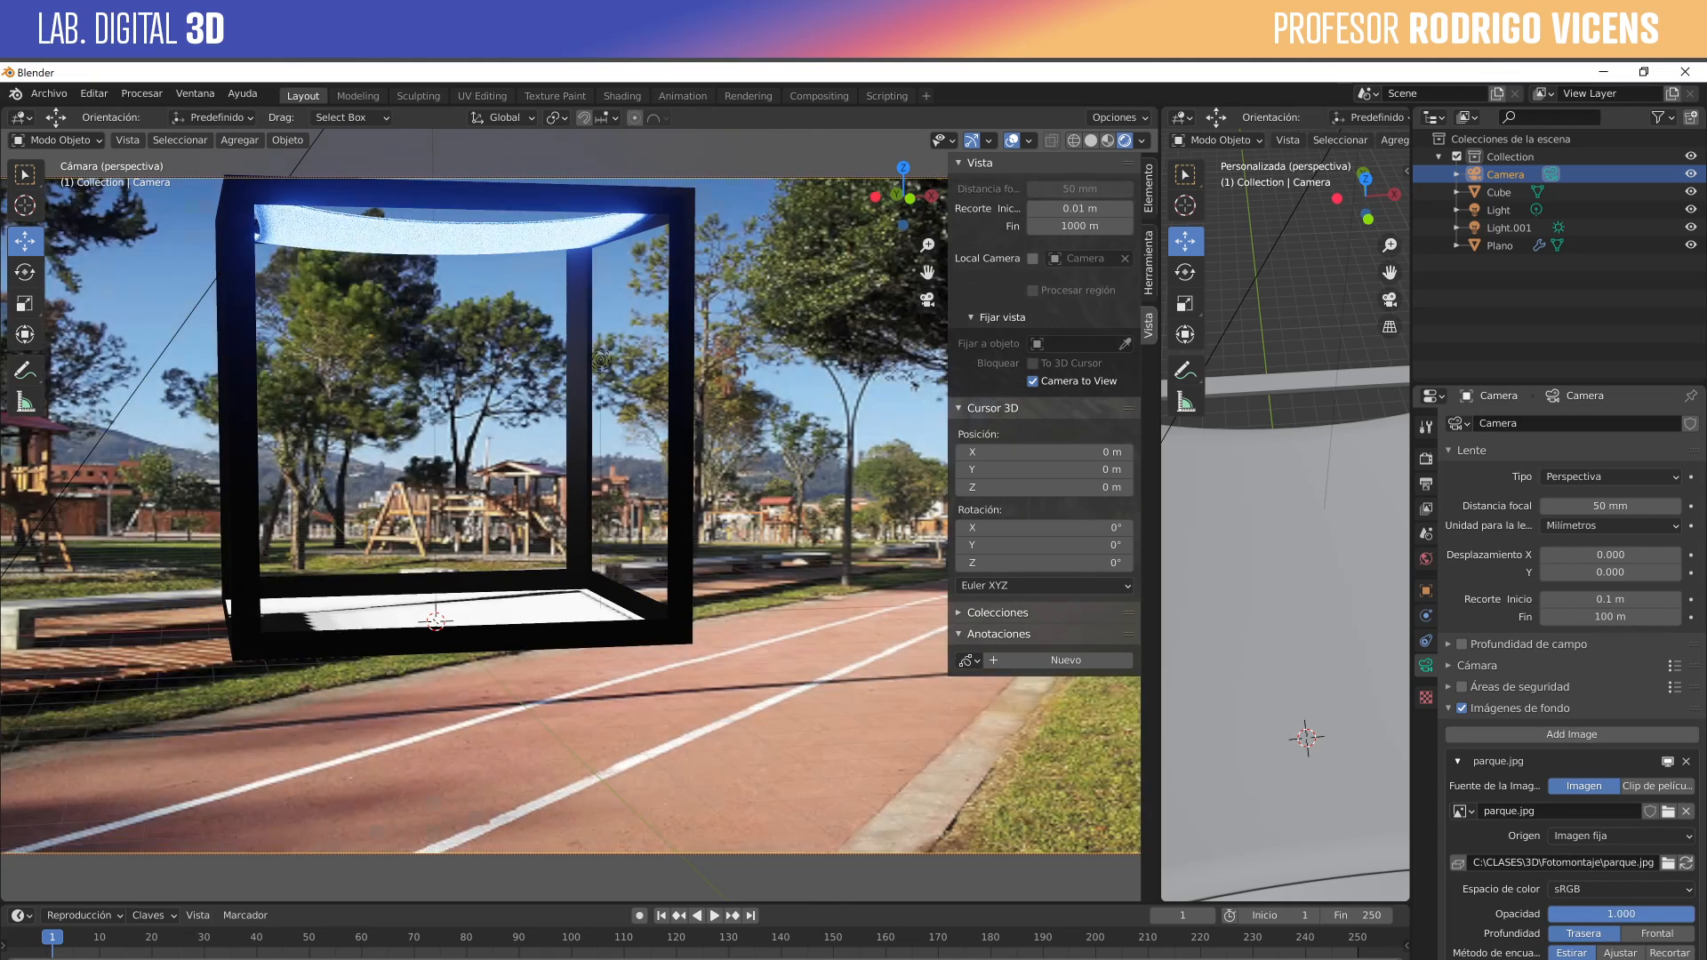
Scale the parque.jpg background image to 1.076.
{"action": "scroll", "coordinate": [1650, 911], "scroll_direction": "down", "scroll_amount": 2}
{"action": "scroll", "coordinate": [1654, 924], "scroll_direction": "down", "scroll_amount": 2}
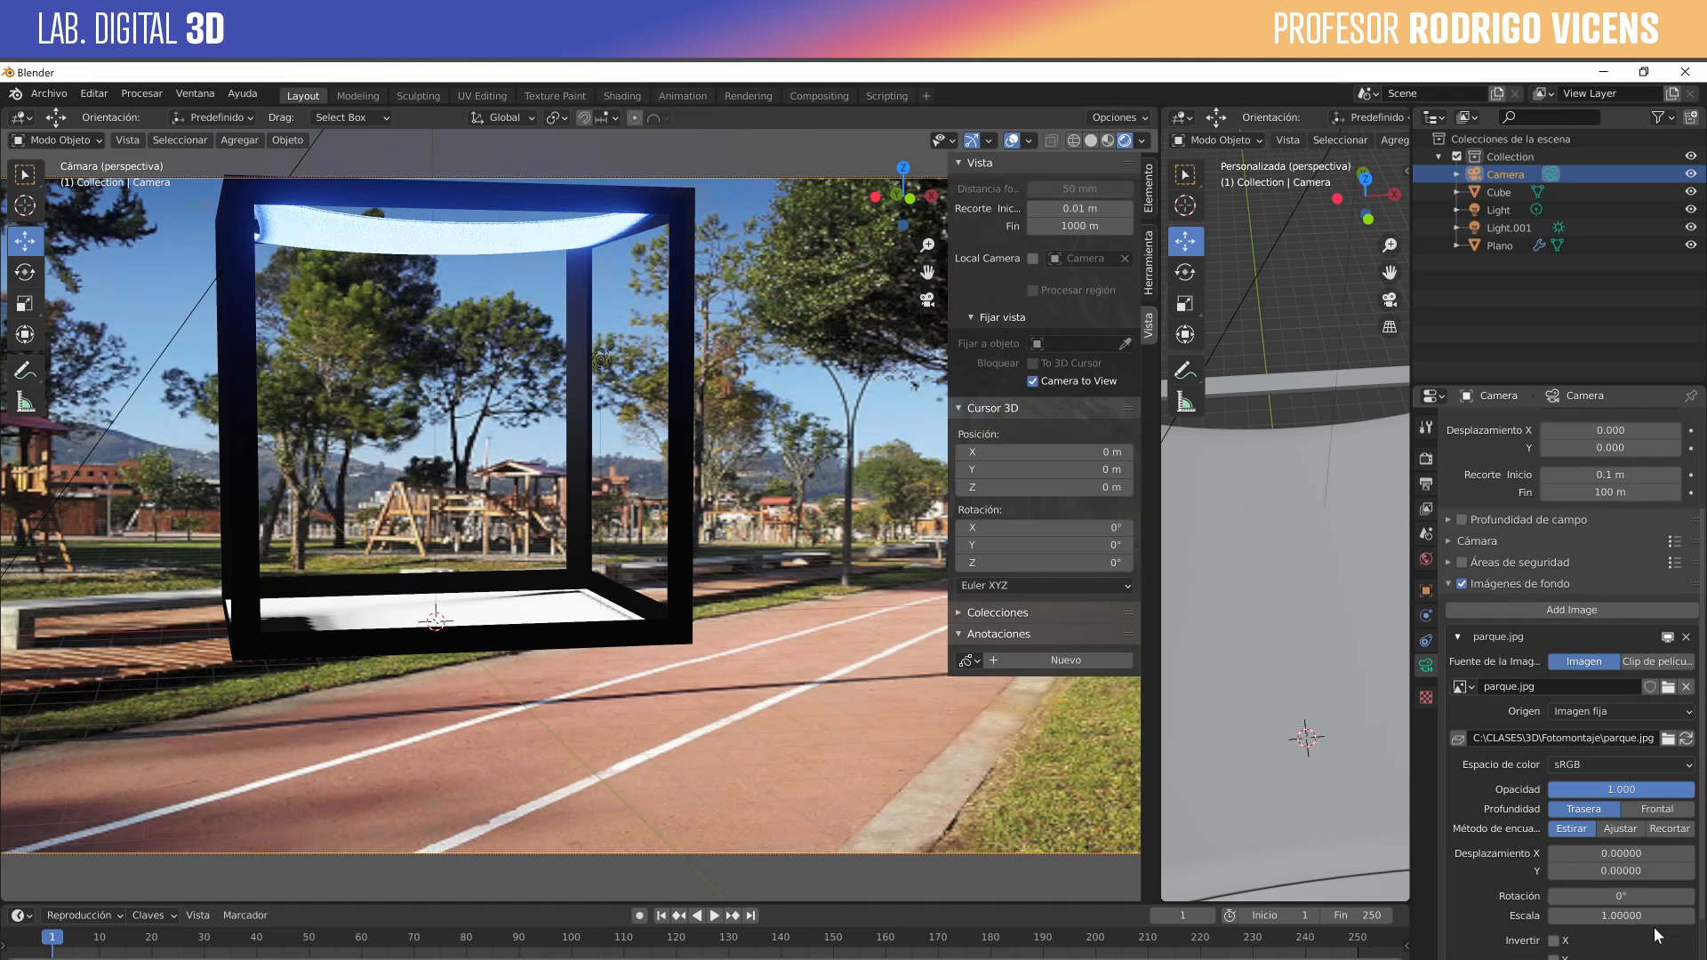
{"action": "left_click", "coordinate": [1587, 914]}
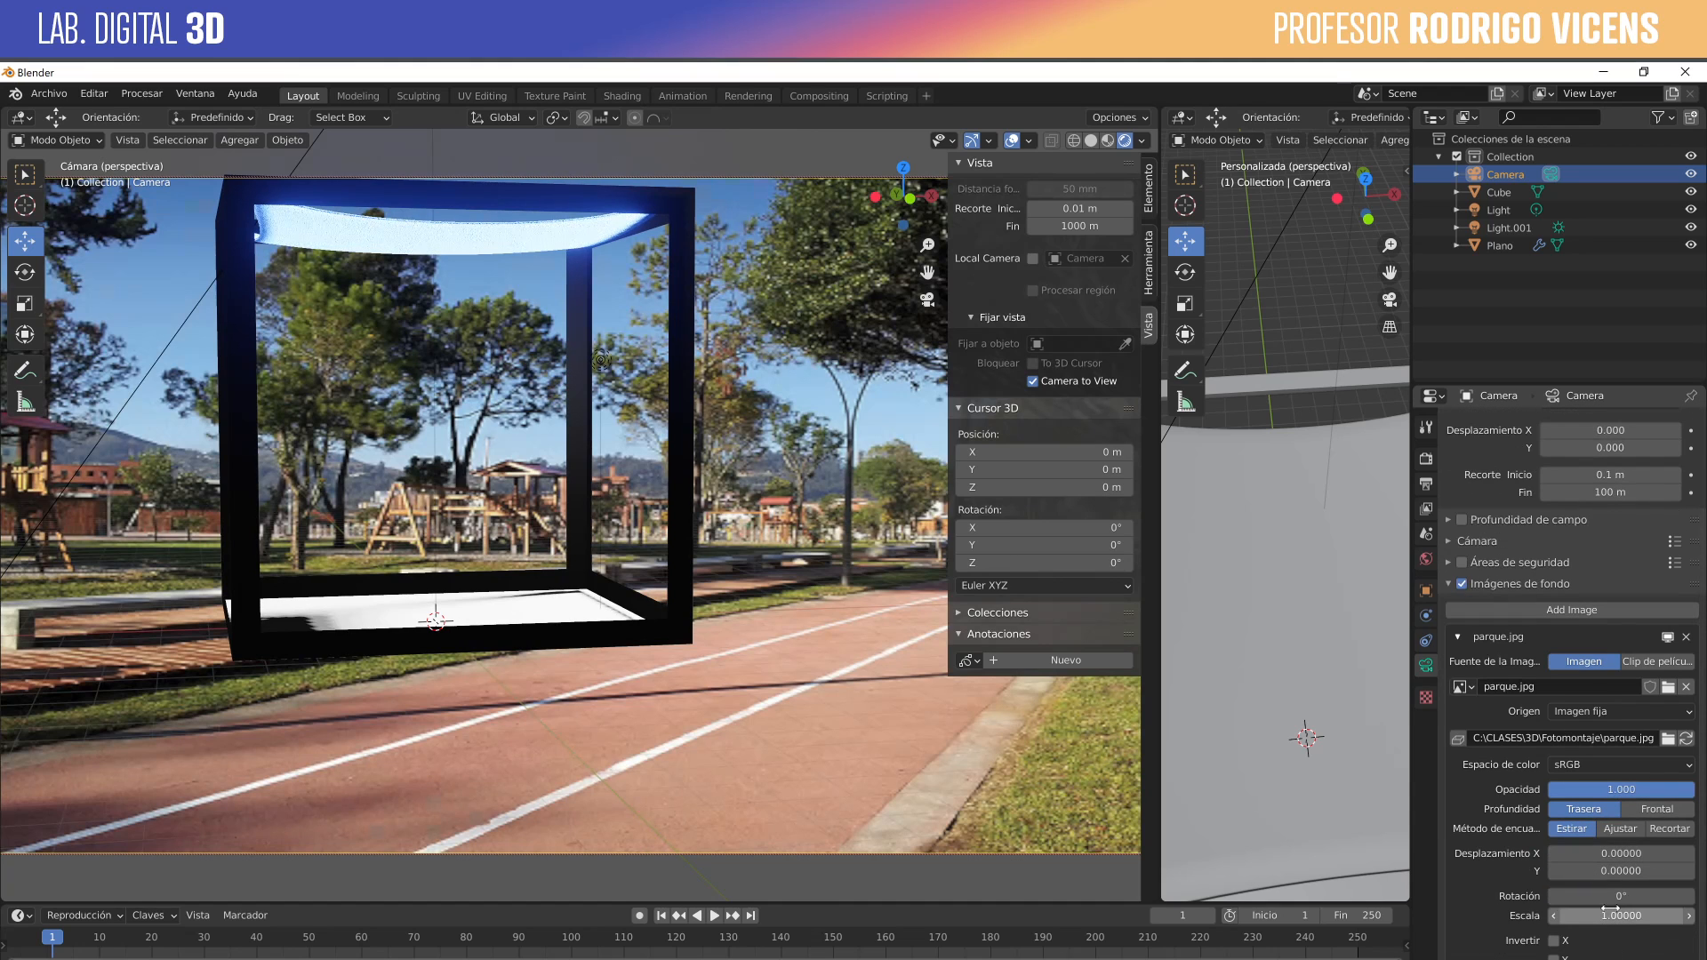
{"action": "type", "text": "0.735"}
{"action": "key", "text": "Return"}
{"action": "left_click_drag", "start_coordinate": [1621, 915], "coordinate": [1671, 915]}
Reposition the camera so the cube is seen corner-on, standing on the running track in the photo's perspective.
{"action": "middle_click_drag", "start_coordinate": [575, 704], "coordinate": [642, 713]}
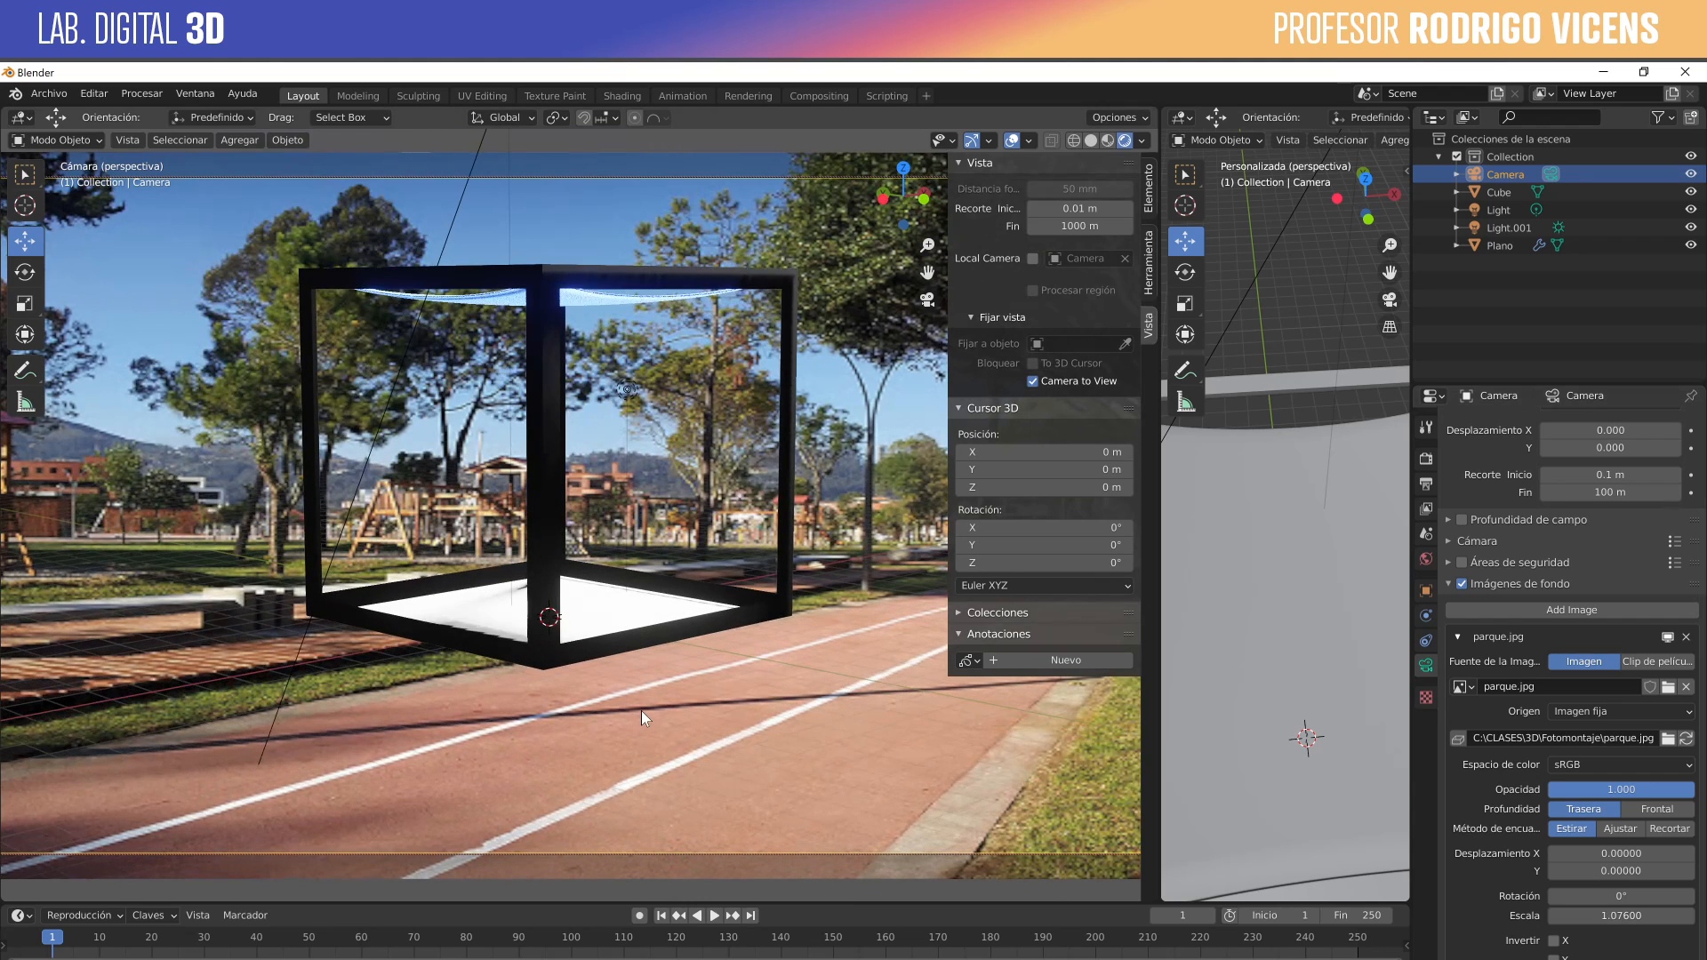
{"action": "scroll", "coordinate": [641, 712], "scroll_direction": "up", "scroll_amount": 2}
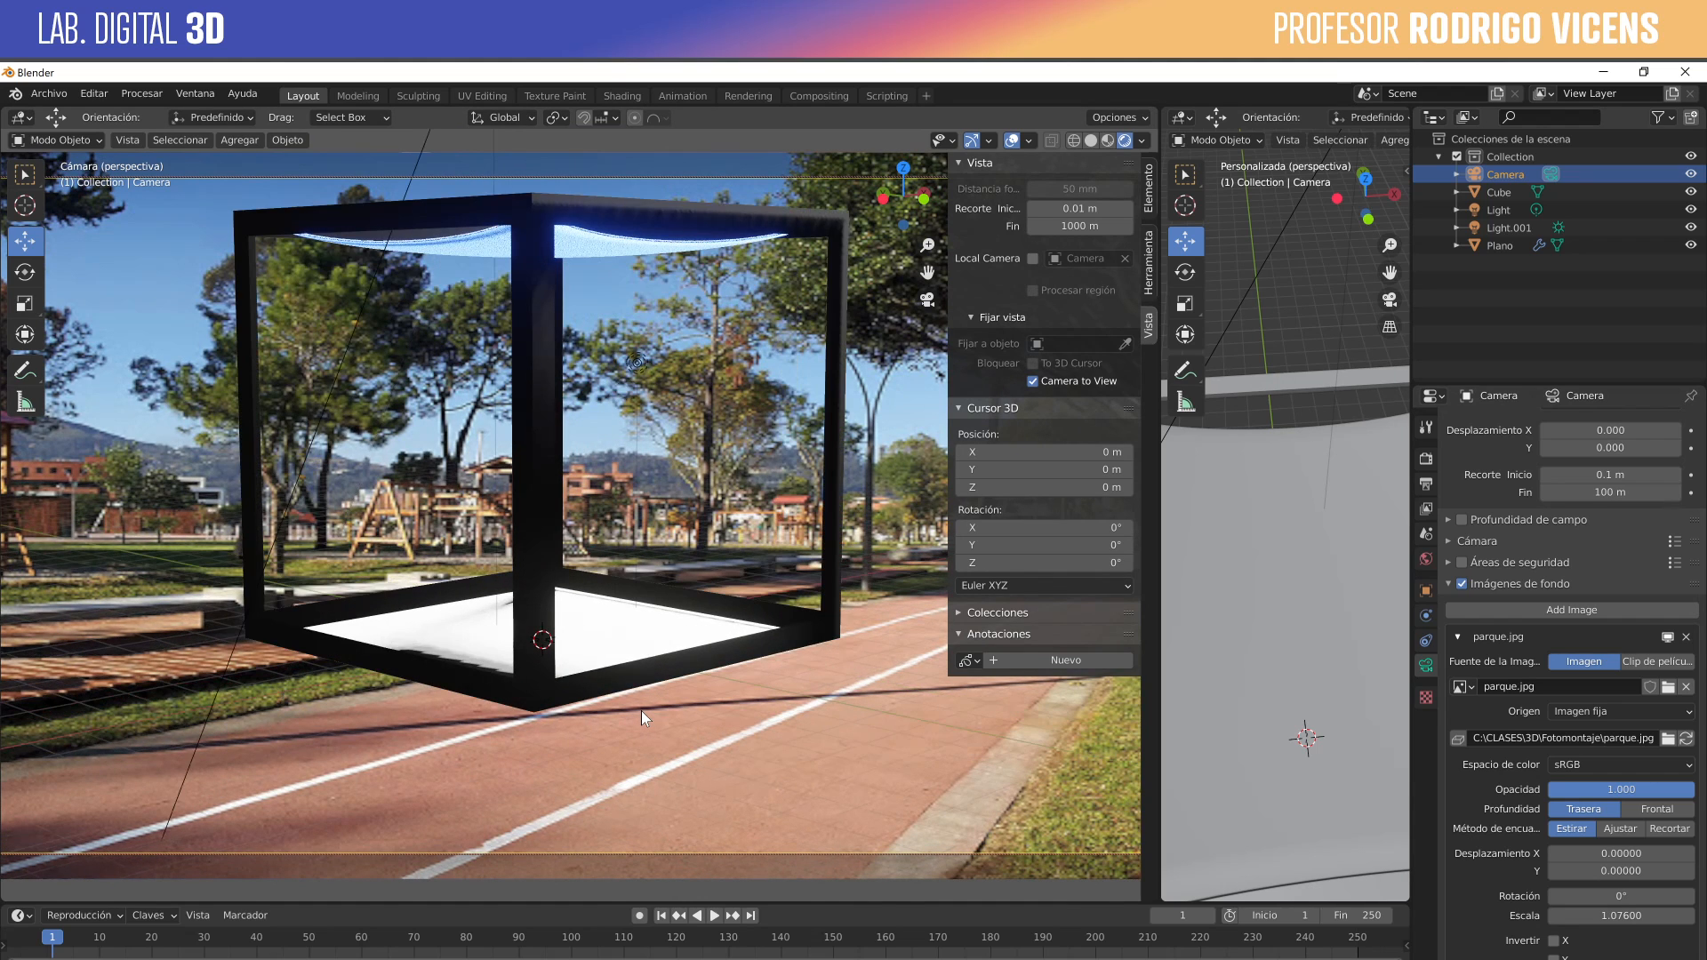
{"action": "middle_click_drag", "start_coordinate": [642, 711], "coordinate": [696, 770]}
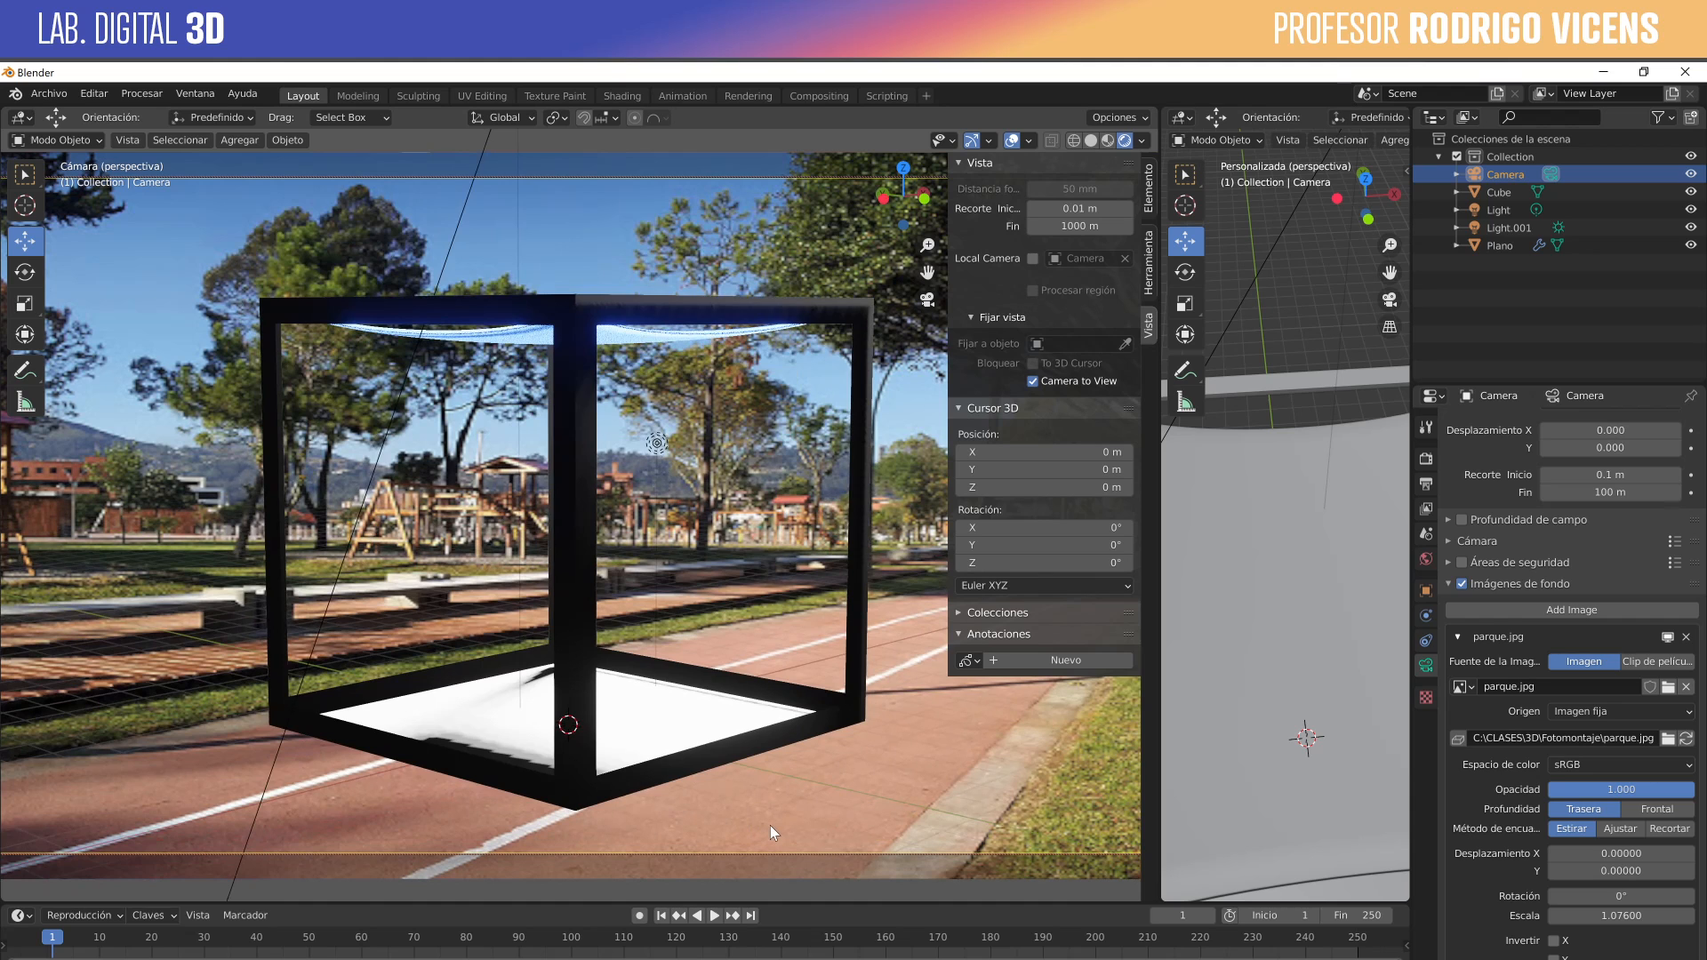
{"action": "middle_click_drag", "start_coordinate": [770, 823], "coordinate": [883, 841]}
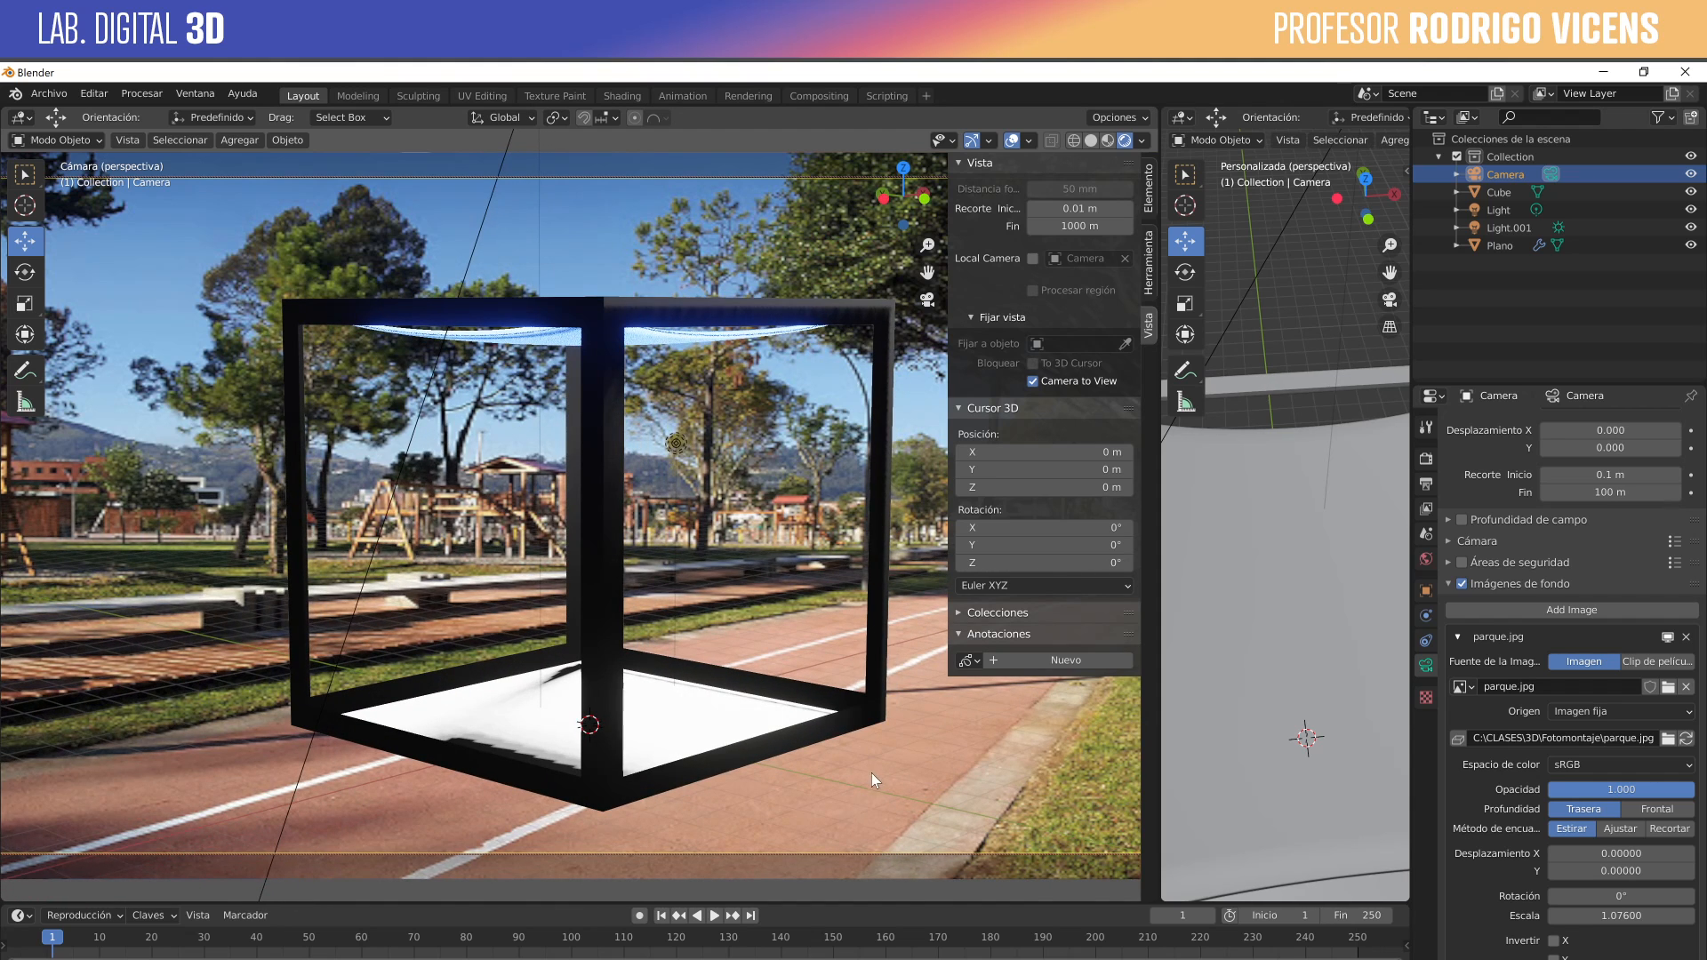
{"action": "middle_click_drag", "start_coordinate": [871, 774], "coordinate": [865, 779]}
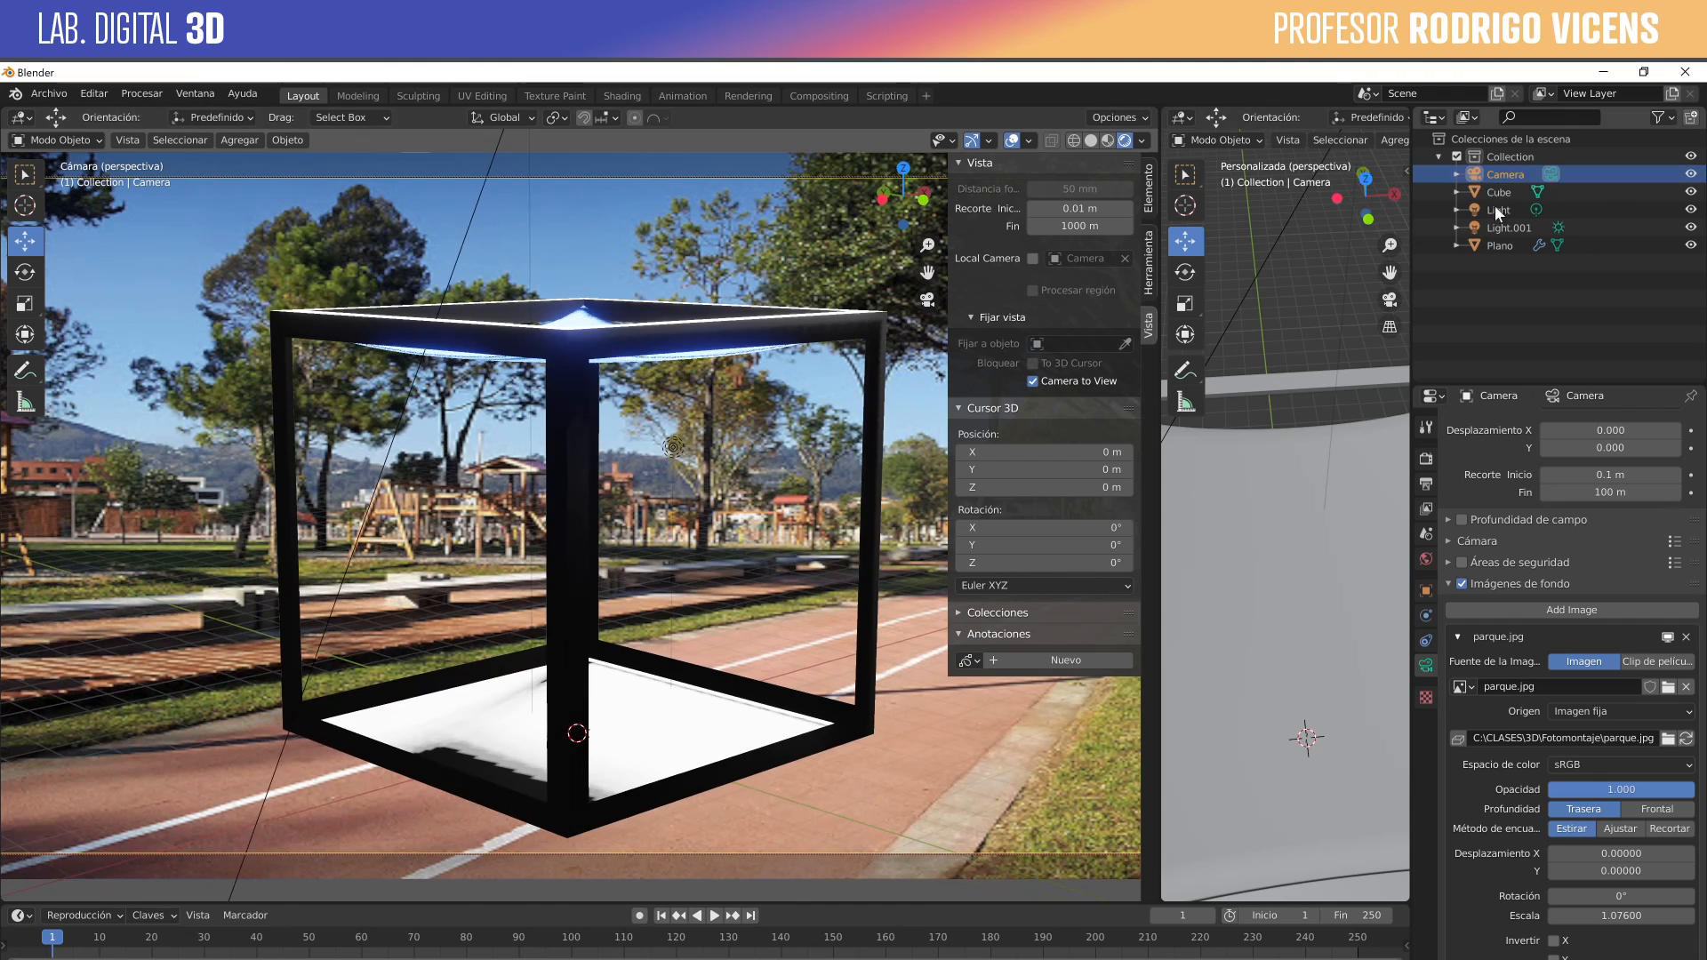
Set the camera's sensor size to 85 mm and bring the camera closer to frame the cube on the track.
{"action": "left_click", "coordinate": [1449, 540]}
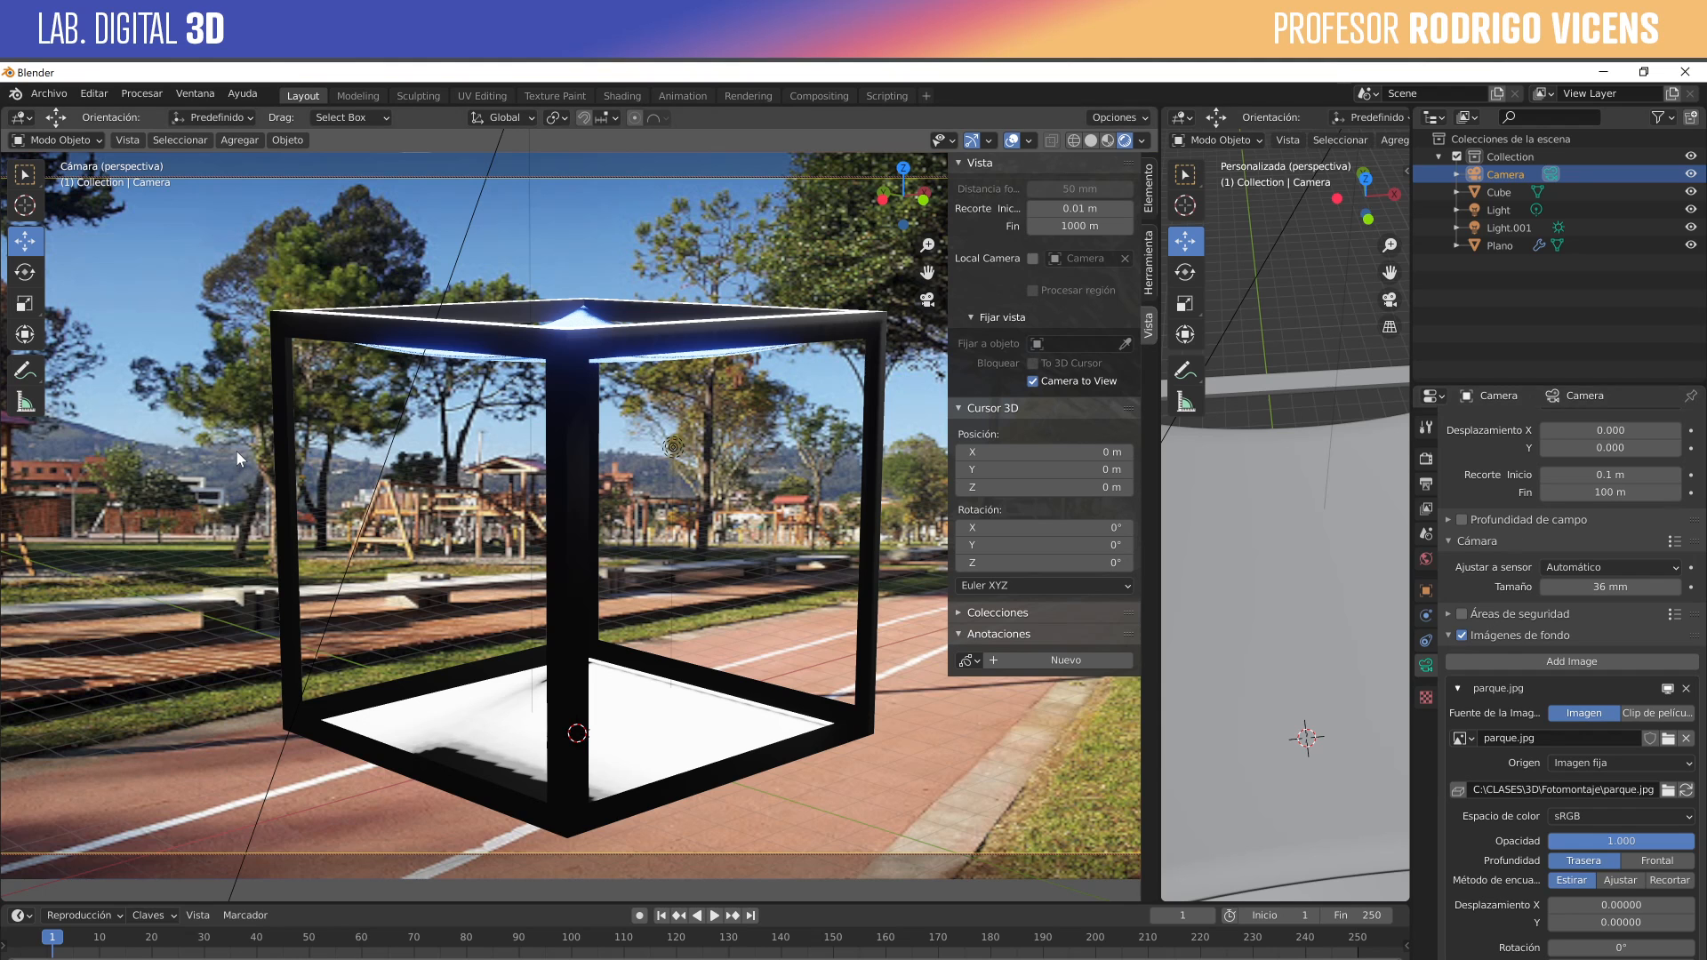
{"action": "mouse_move", "coordinate": [1609, 587]}
{"action": "left_mouse_down"}
{"action": "mouse_move", "coordinate": [1556, 586]}
{"action": "mouse_move", "coordinate": [1632, 587]}
{"action": "left_mouse_up"}
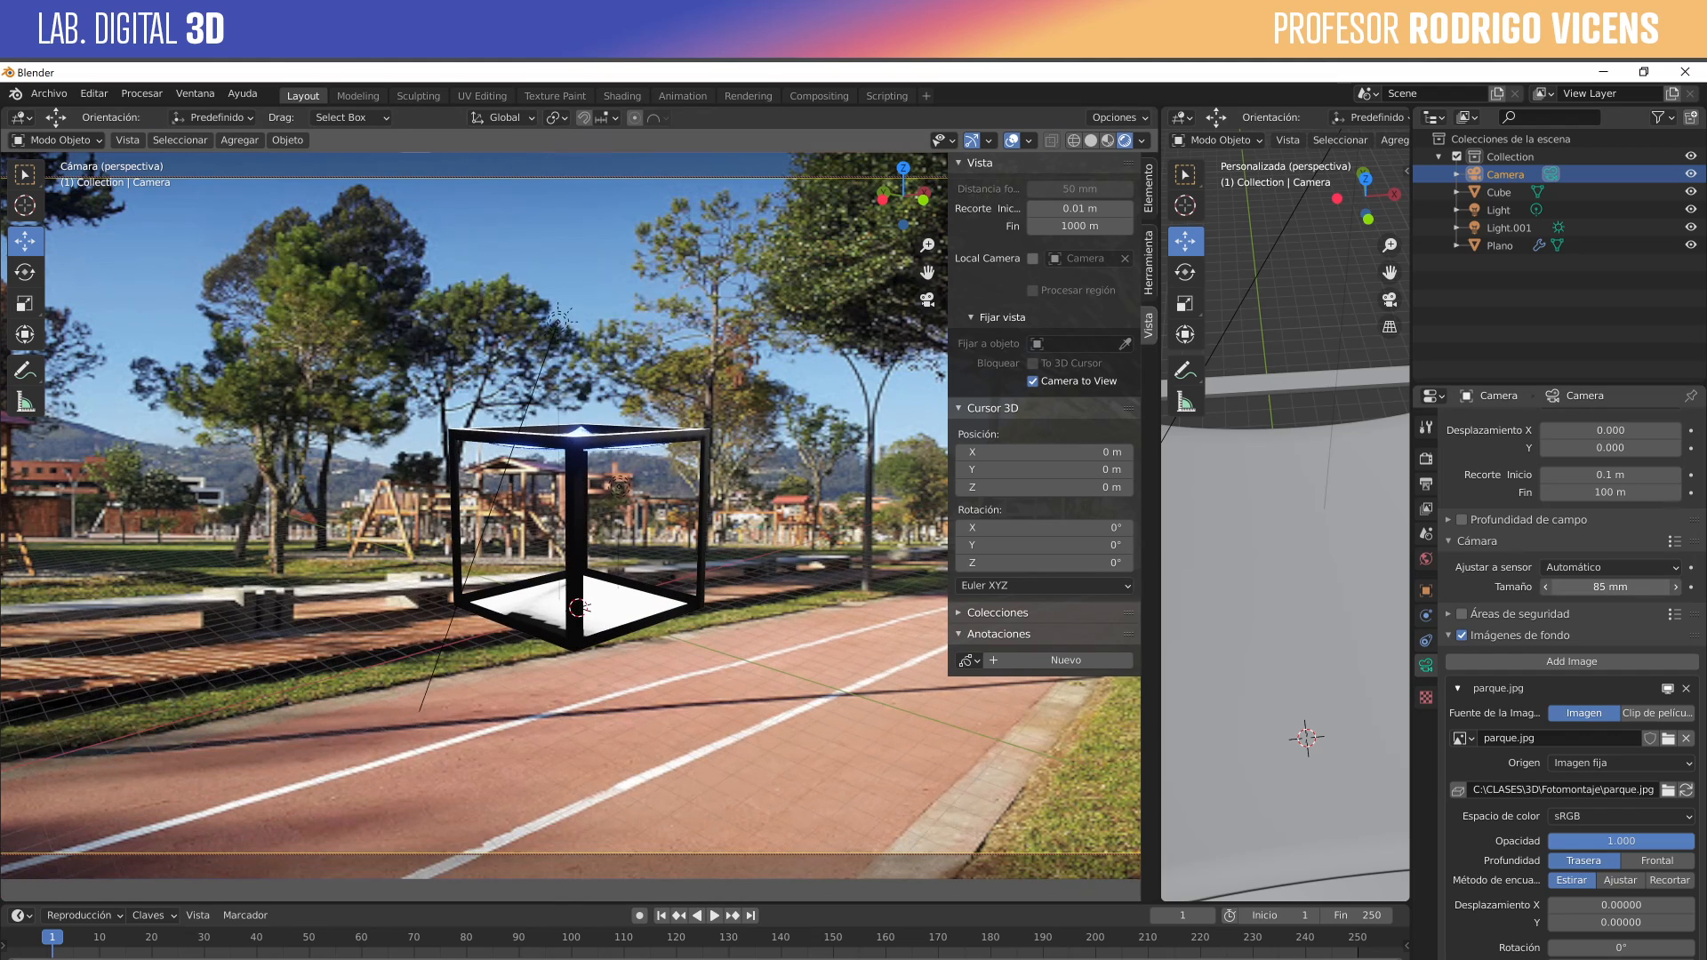
{"action": "scroll", "coordinate": [734, 615], "scroll_direction": "up", "scroll_amount": 6}
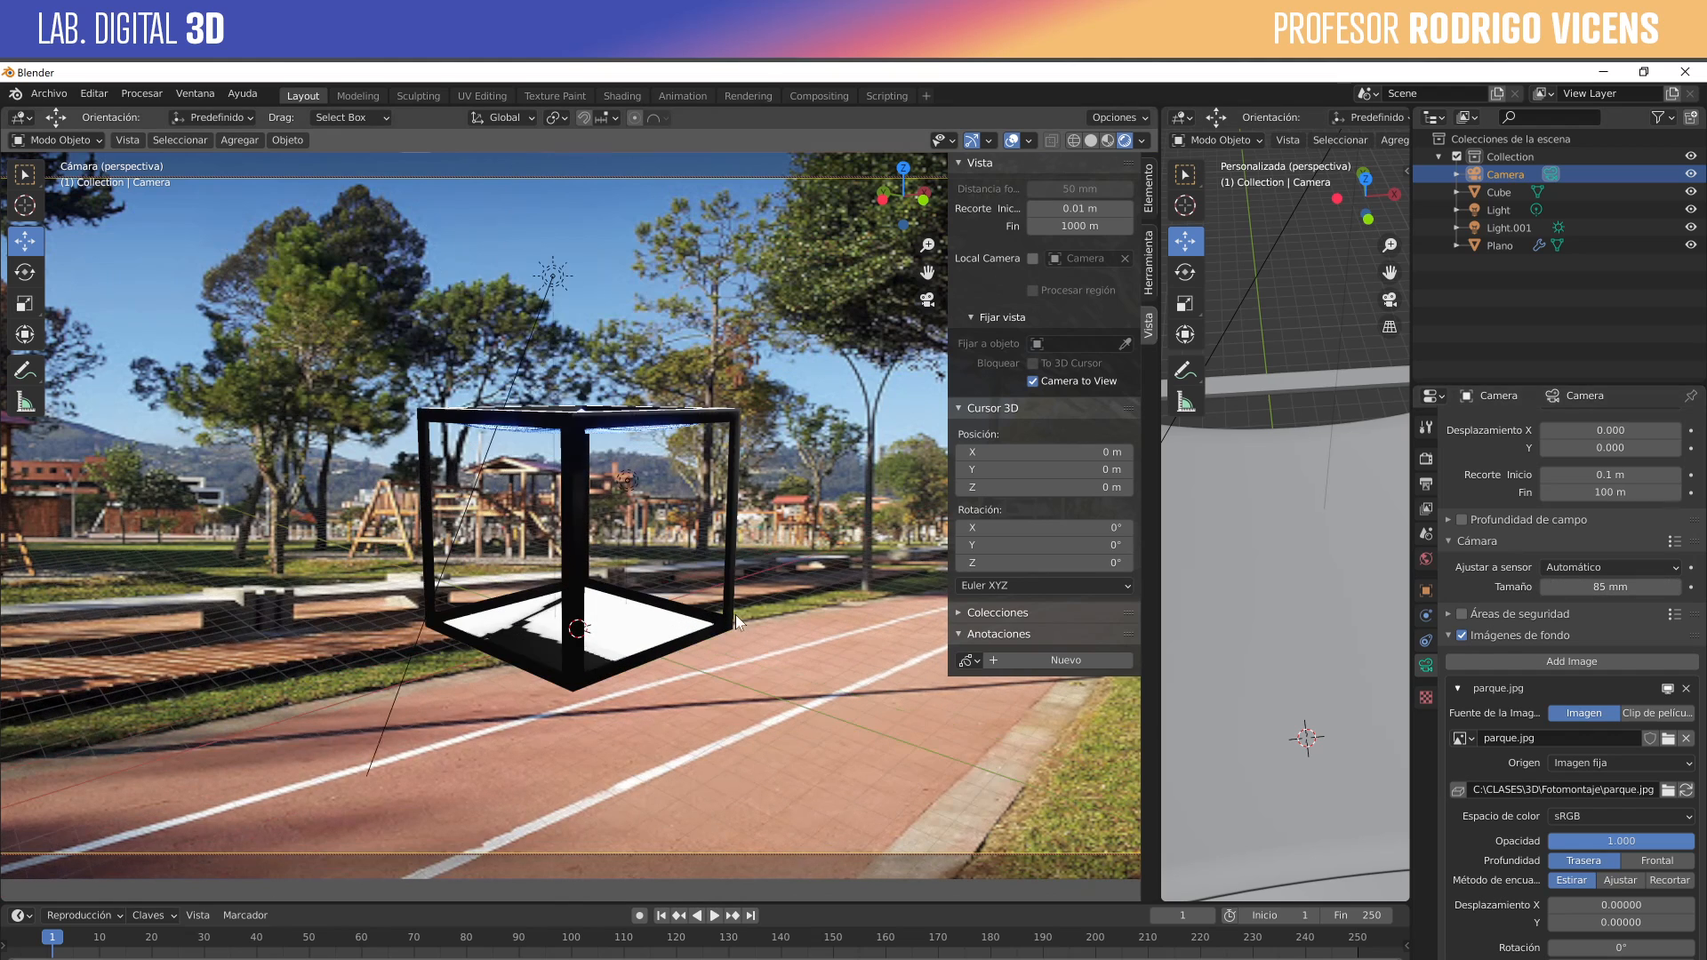
{"action": "middle_click_drag", "start_coordinate": [746, 612], "coordinate": [813, 765]}
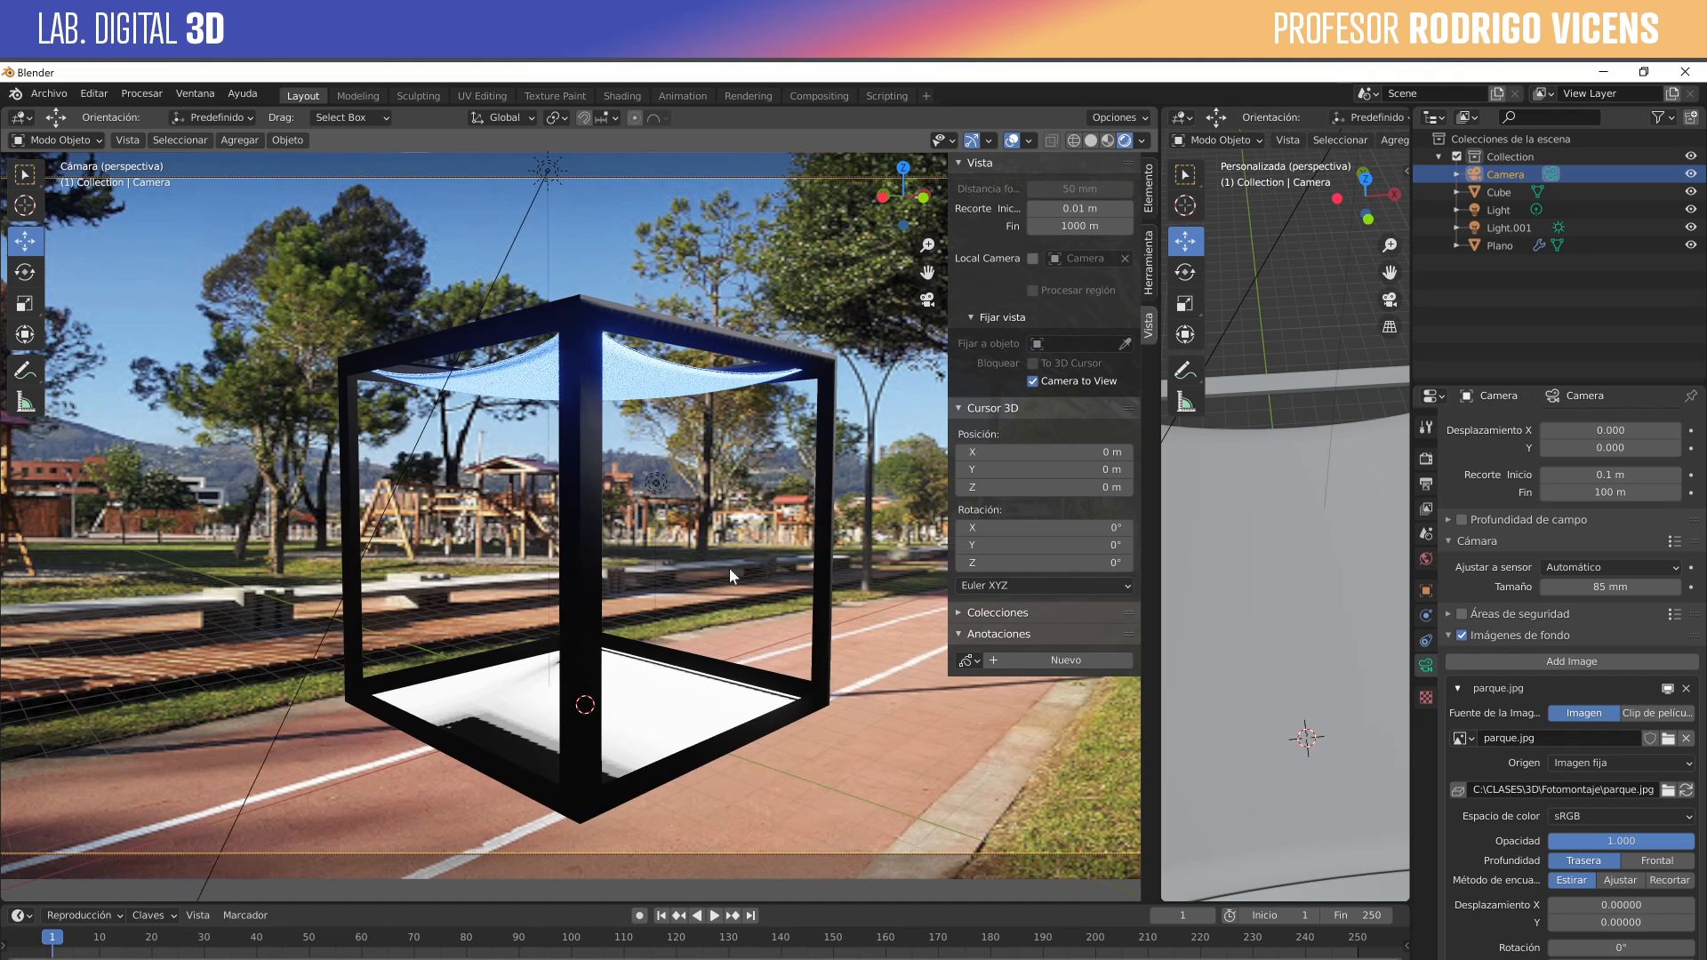
Try a 25 mm camera sensor size and realign the cube with the photo.
{"action": "double_click", "coordinate": [1609, 587]}
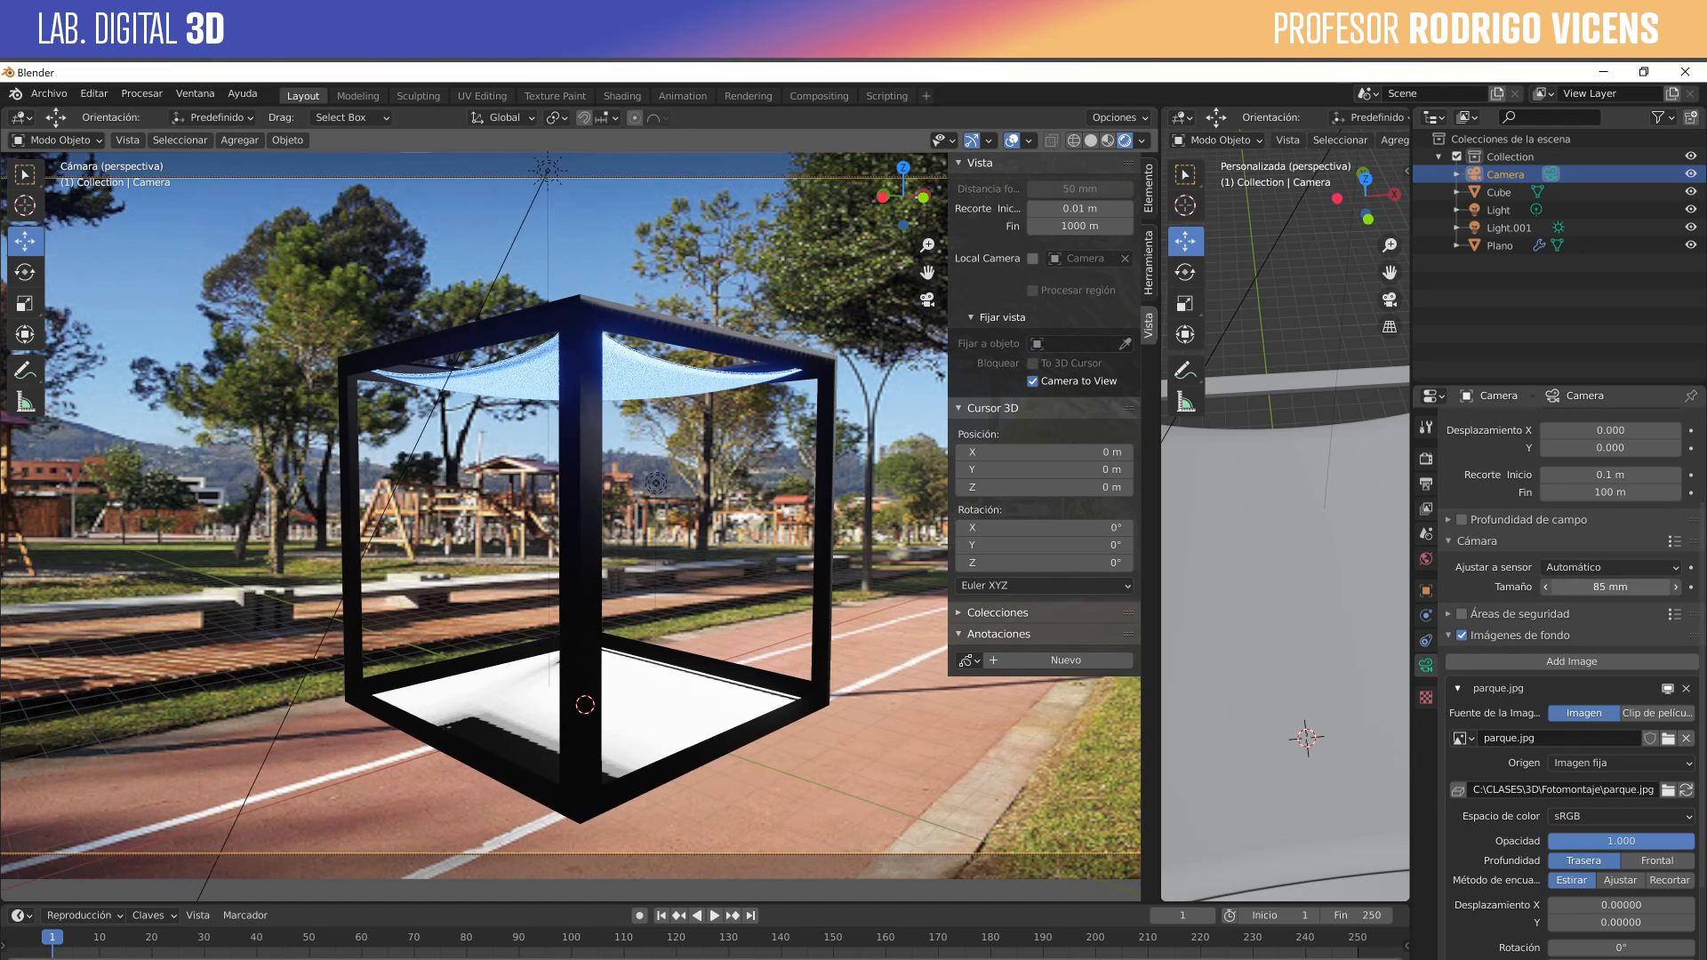
{"action": "type", "text": "25"}
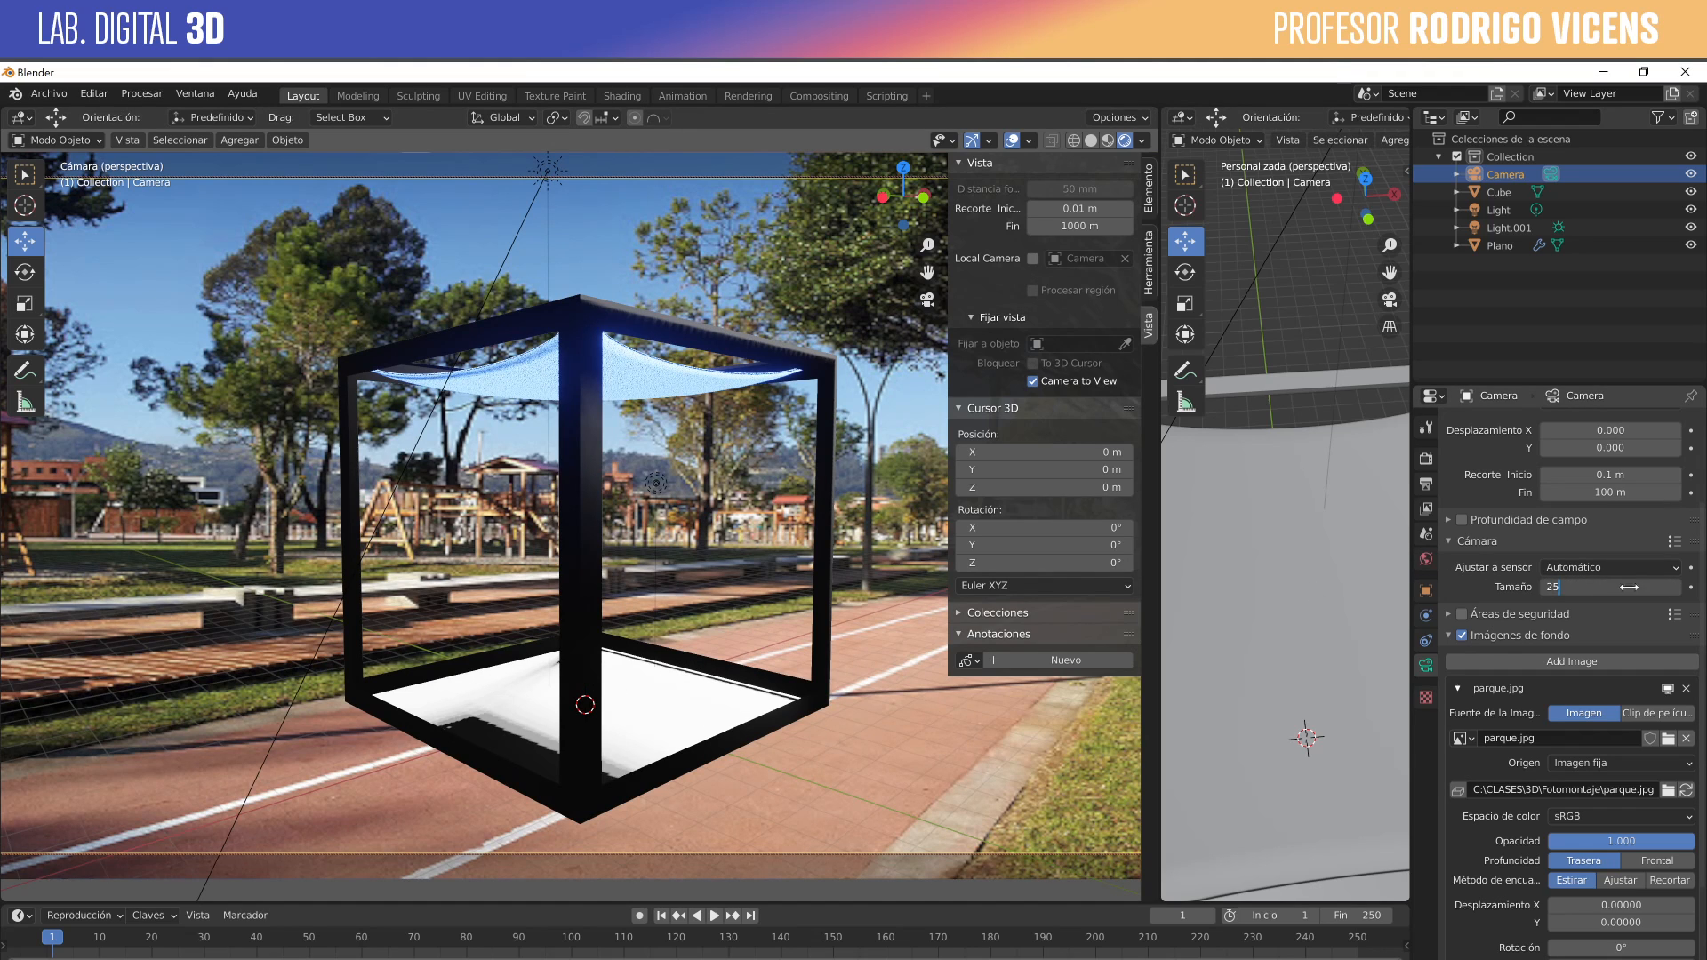
{"action": "key", "text": "Return"}
{"action": "scroll", "coordinate": [1629, 586], "scroll_direction": "down", "scroll_amount": 1}
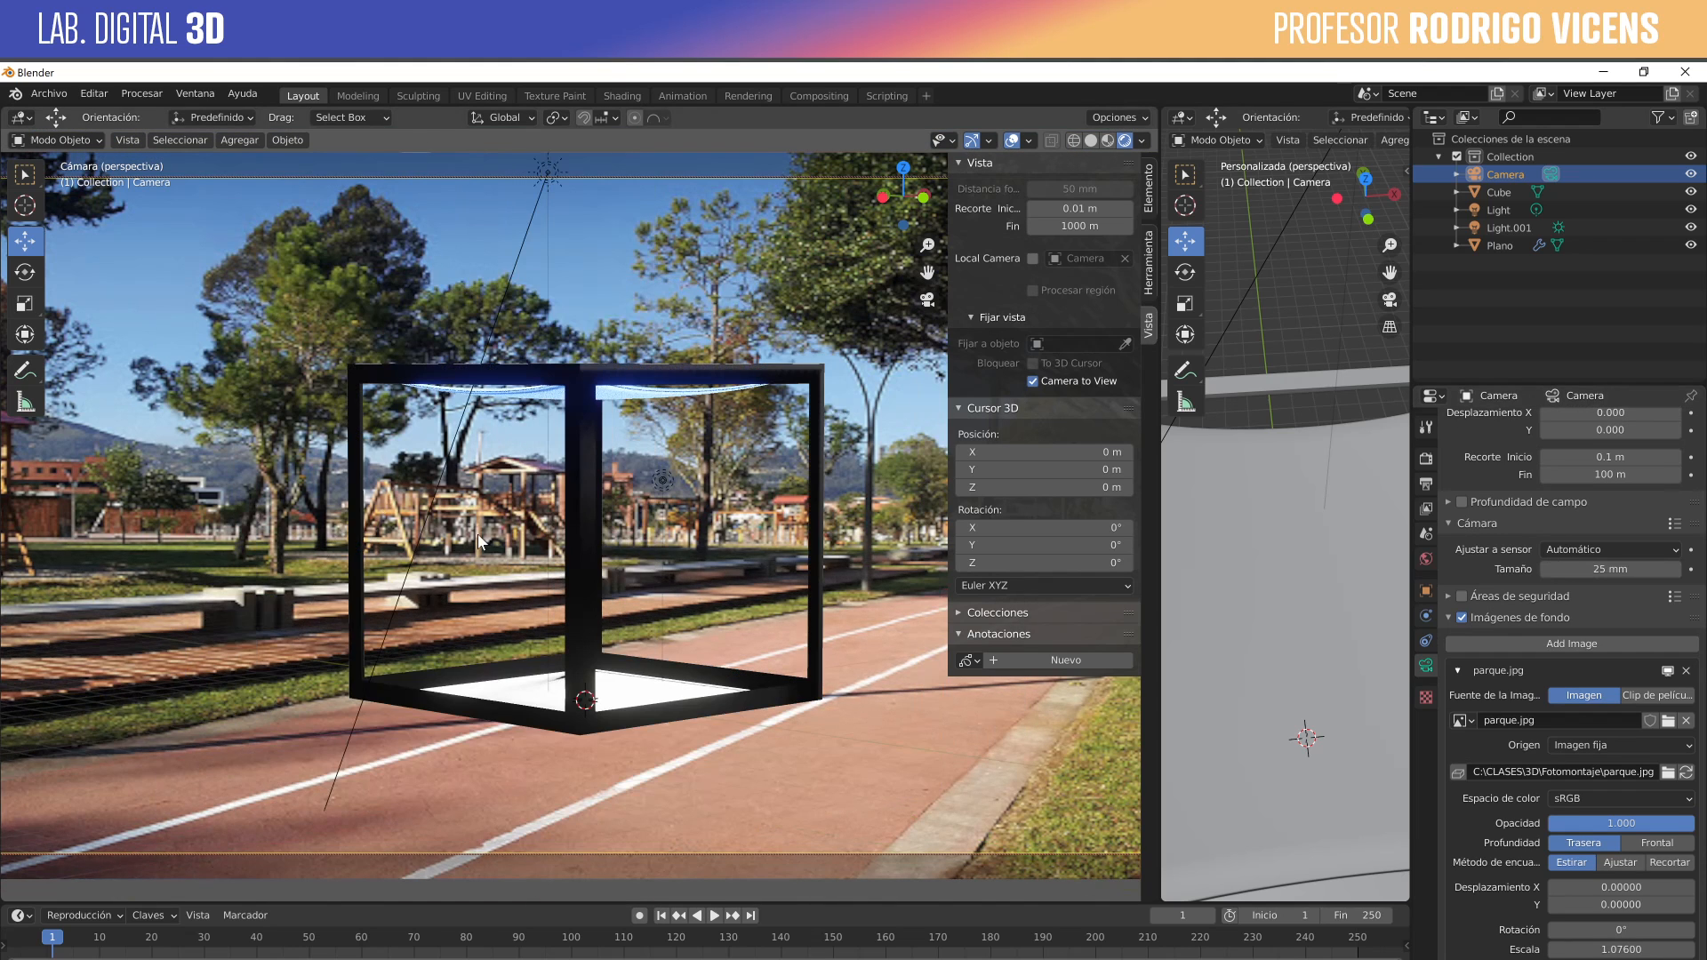
{"action": "middle_click_drag", "start_coordinate": [478, 540], "coordinate": [532, 596]}
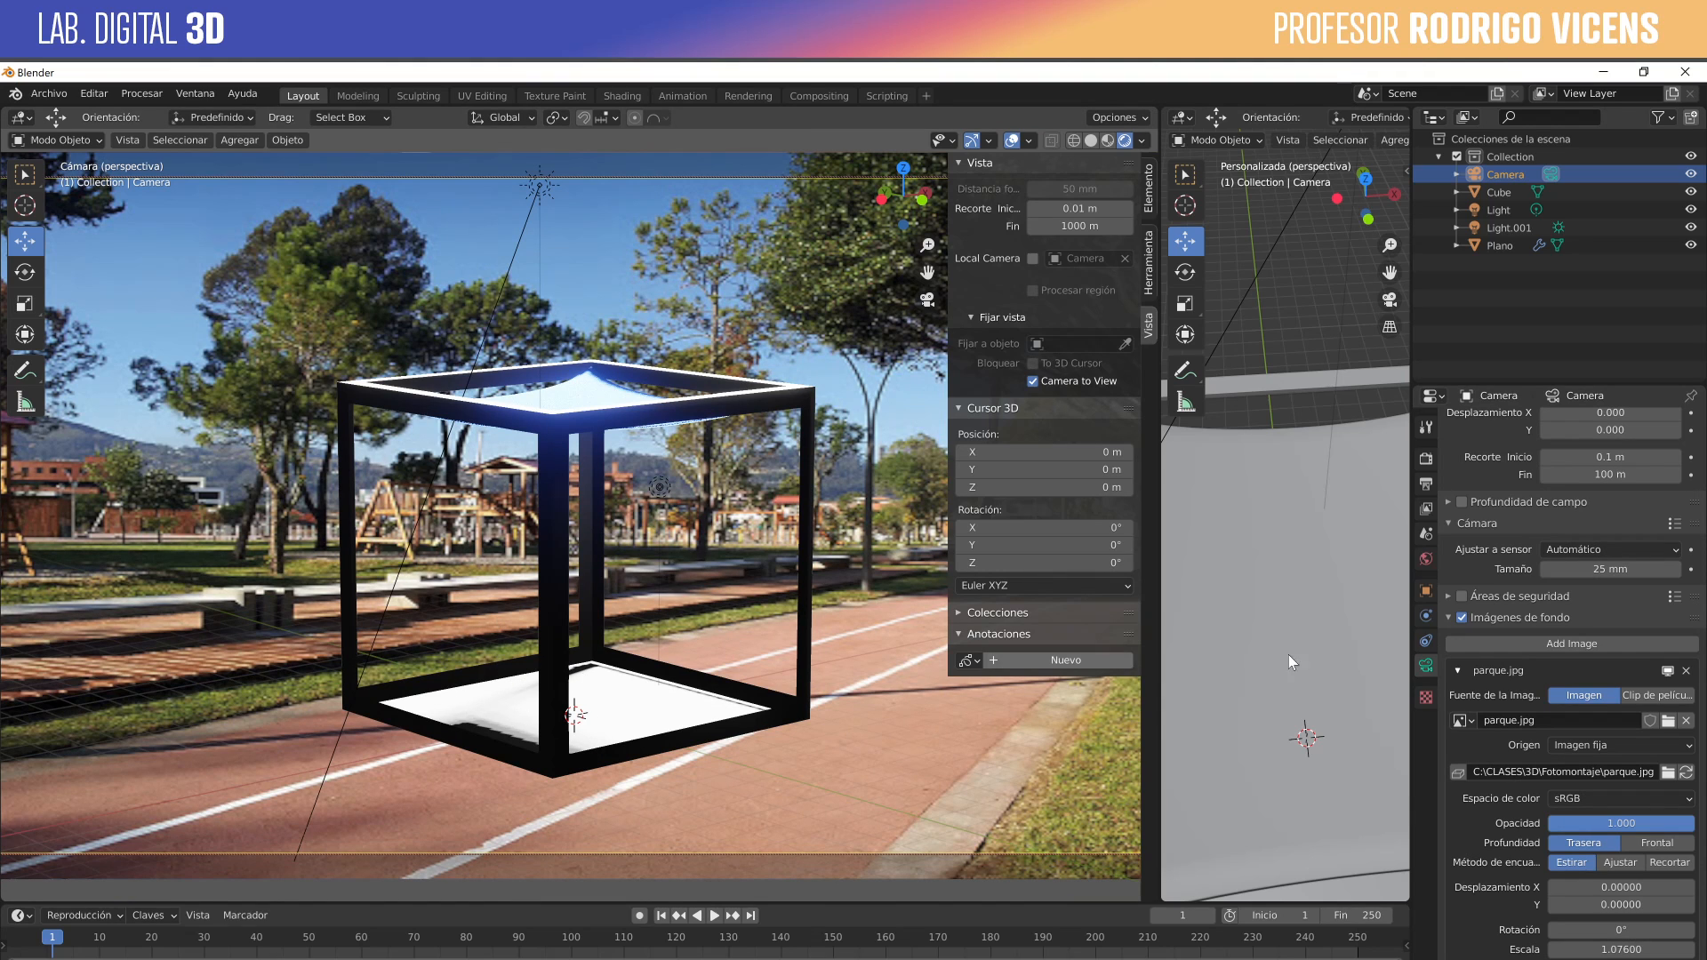
Set the camera's sensor size back to 85 mm and move the camera in until the cube fits the track.
{"action": "left_click", "coordinate": [1587, 569]}
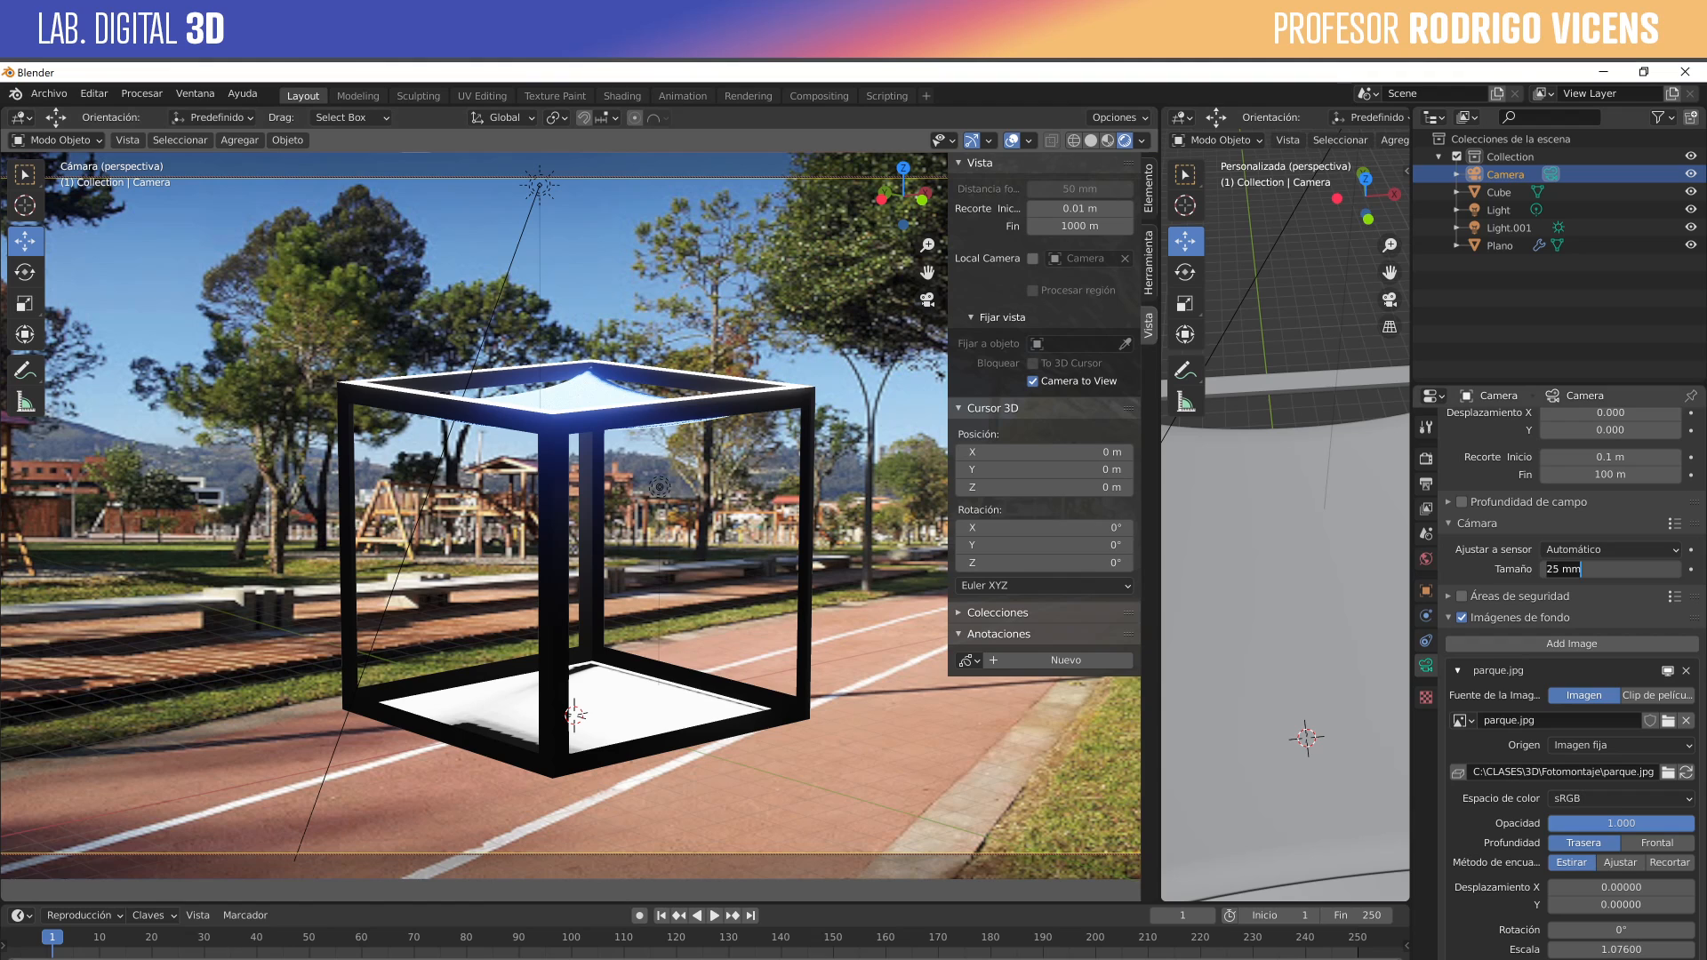
{"action": "type", "text": "85"}
{"action": "key", "text": "Return"}
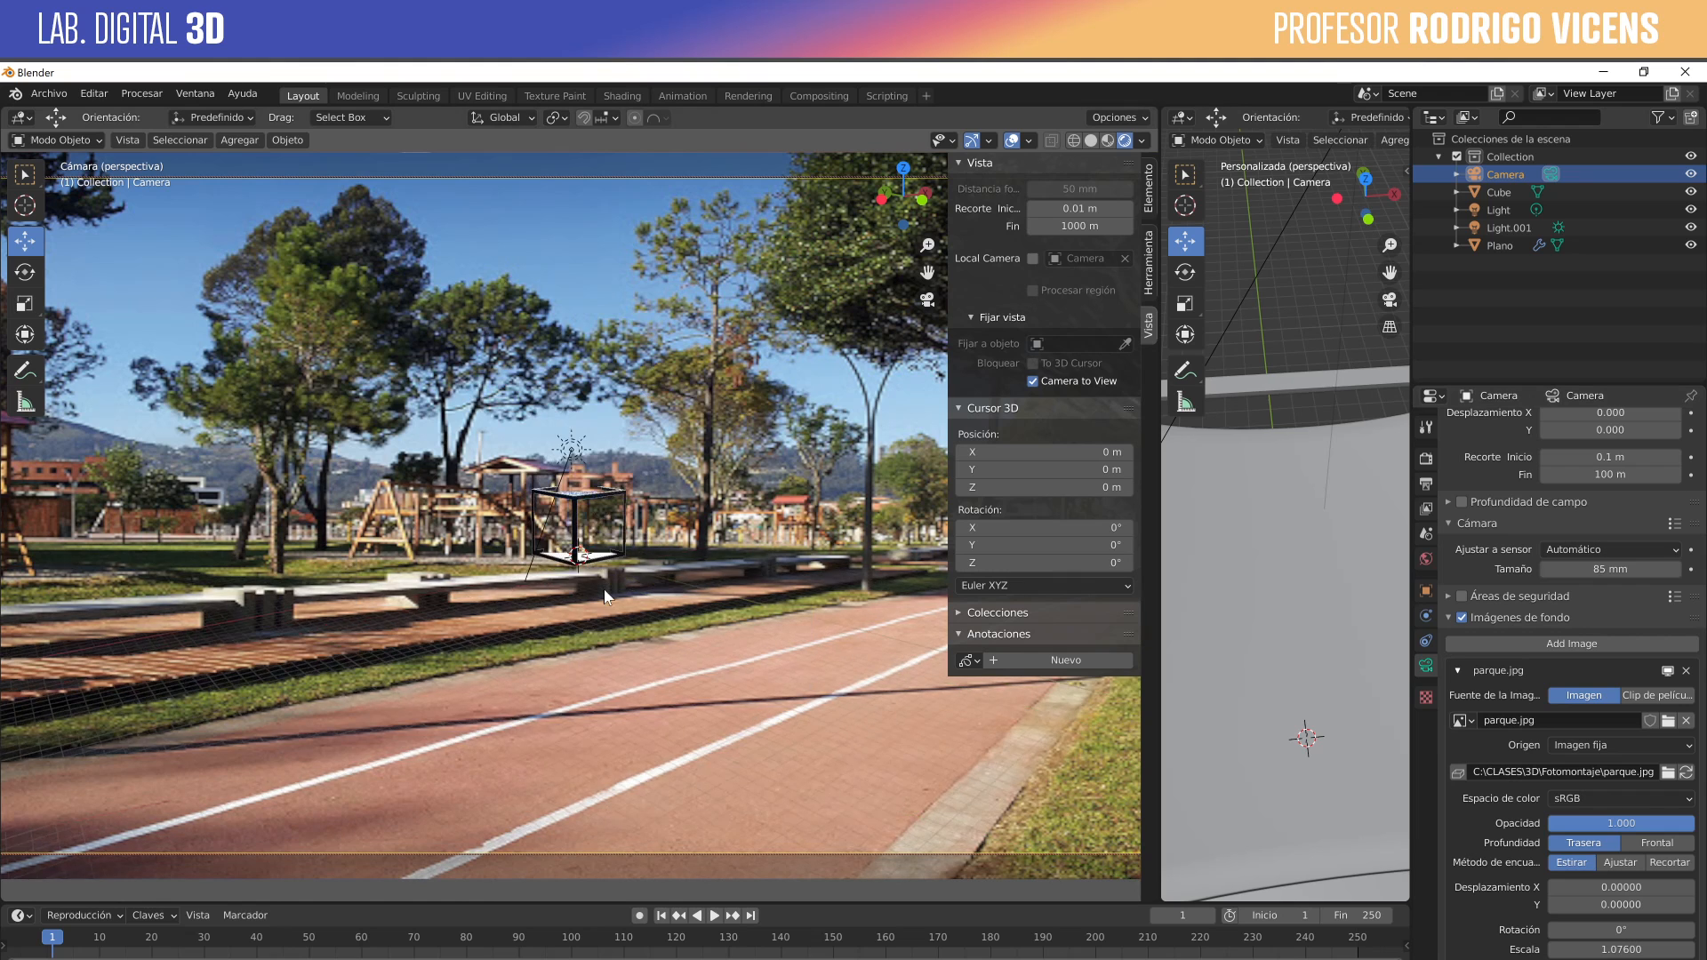
{"action": "scroll", "coordinate": [604, 596], "scroll_direction": "up", "scroll_amount": 6}
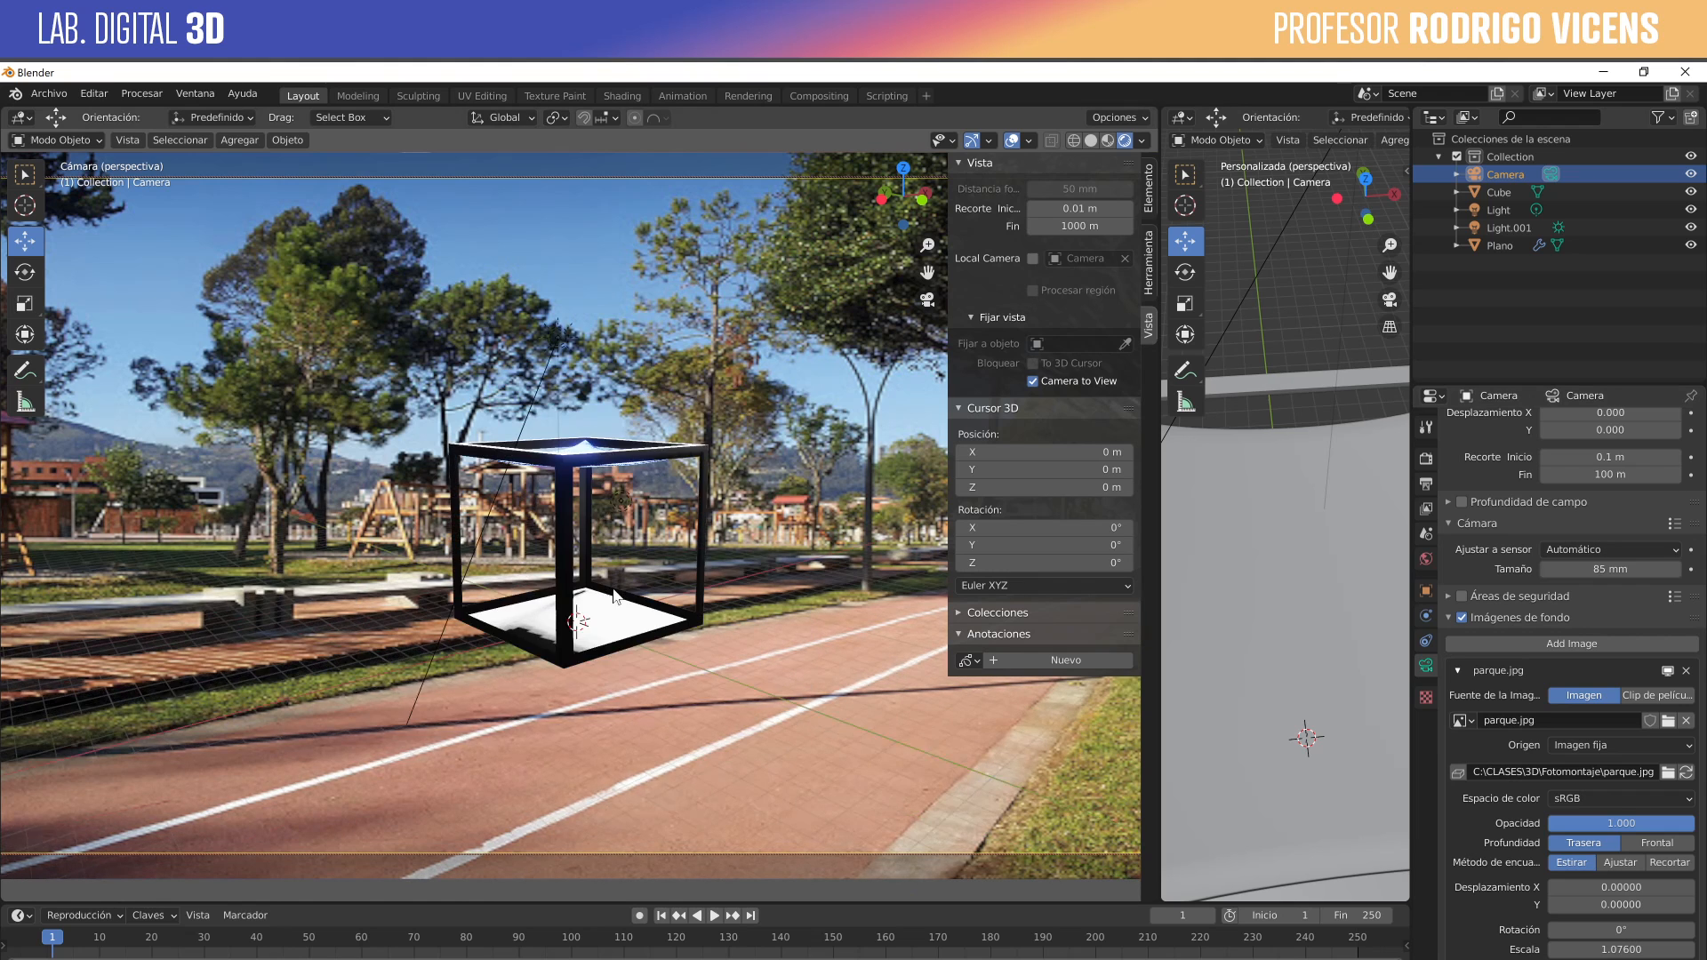
{"action": "middle_click_drag", "start_coordinate": [638, 590], "coordinate": [744, 729]}
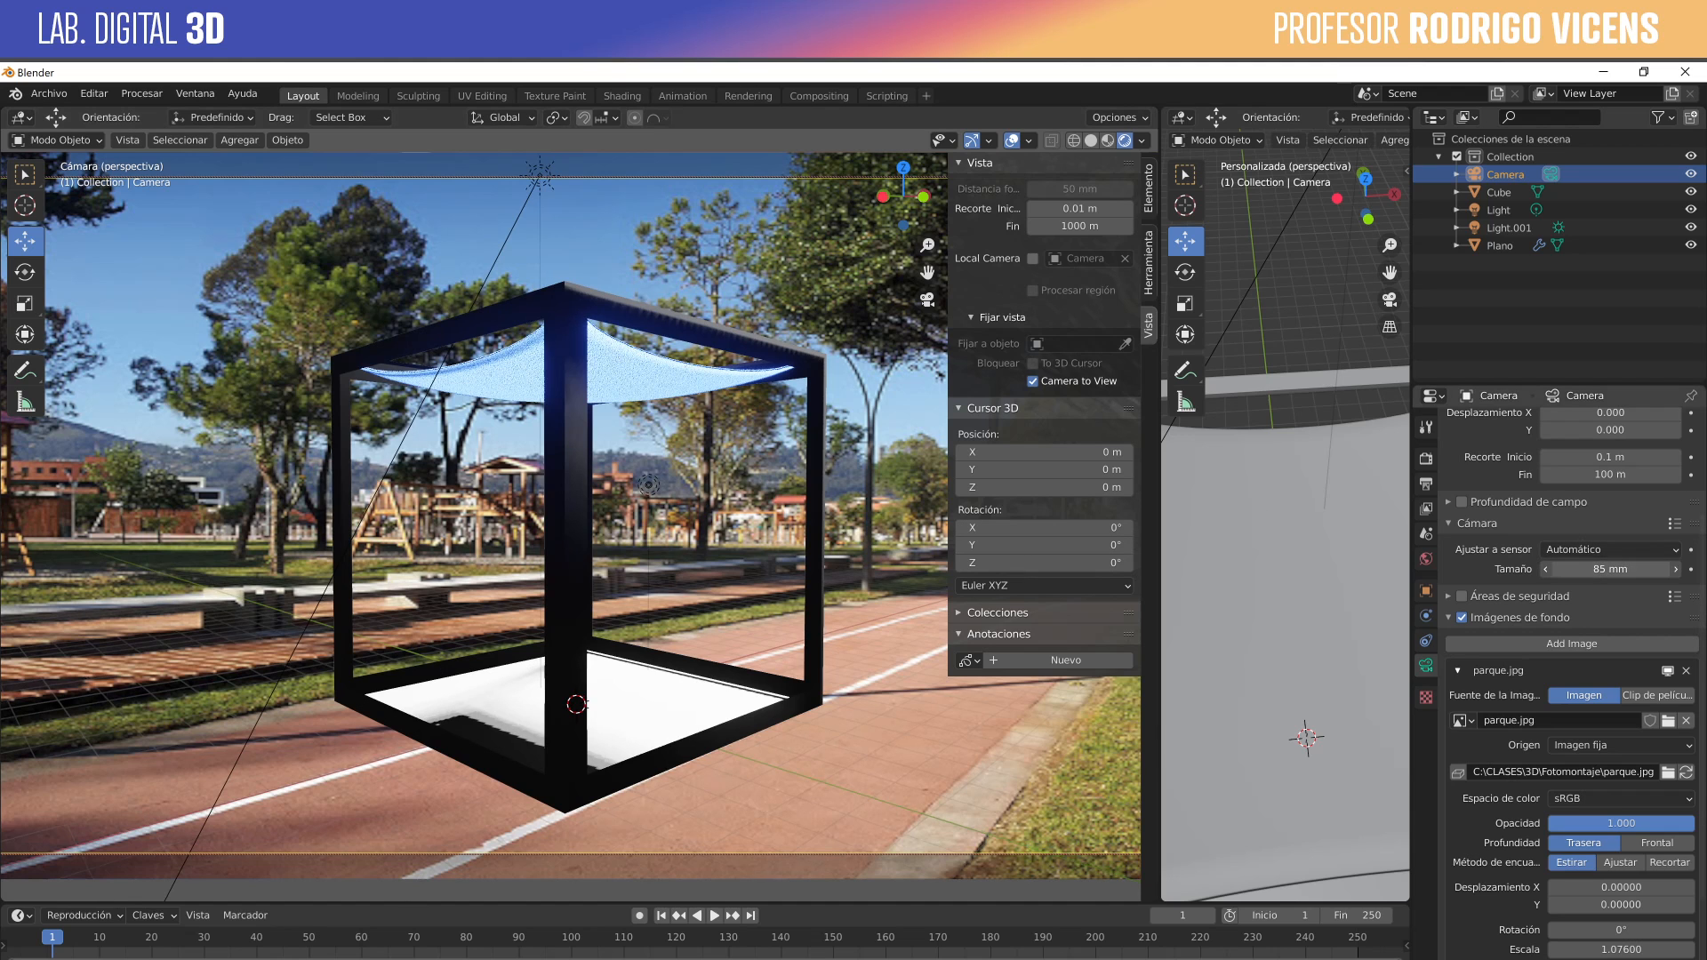
Increase the camera's sensor size to 100 mm and adjust the camera angle and distance to match the photo's perspective.
{"action": "left_click_drag", "start_coordinate": [1610, 569], "coordinate": [1663, 569]}
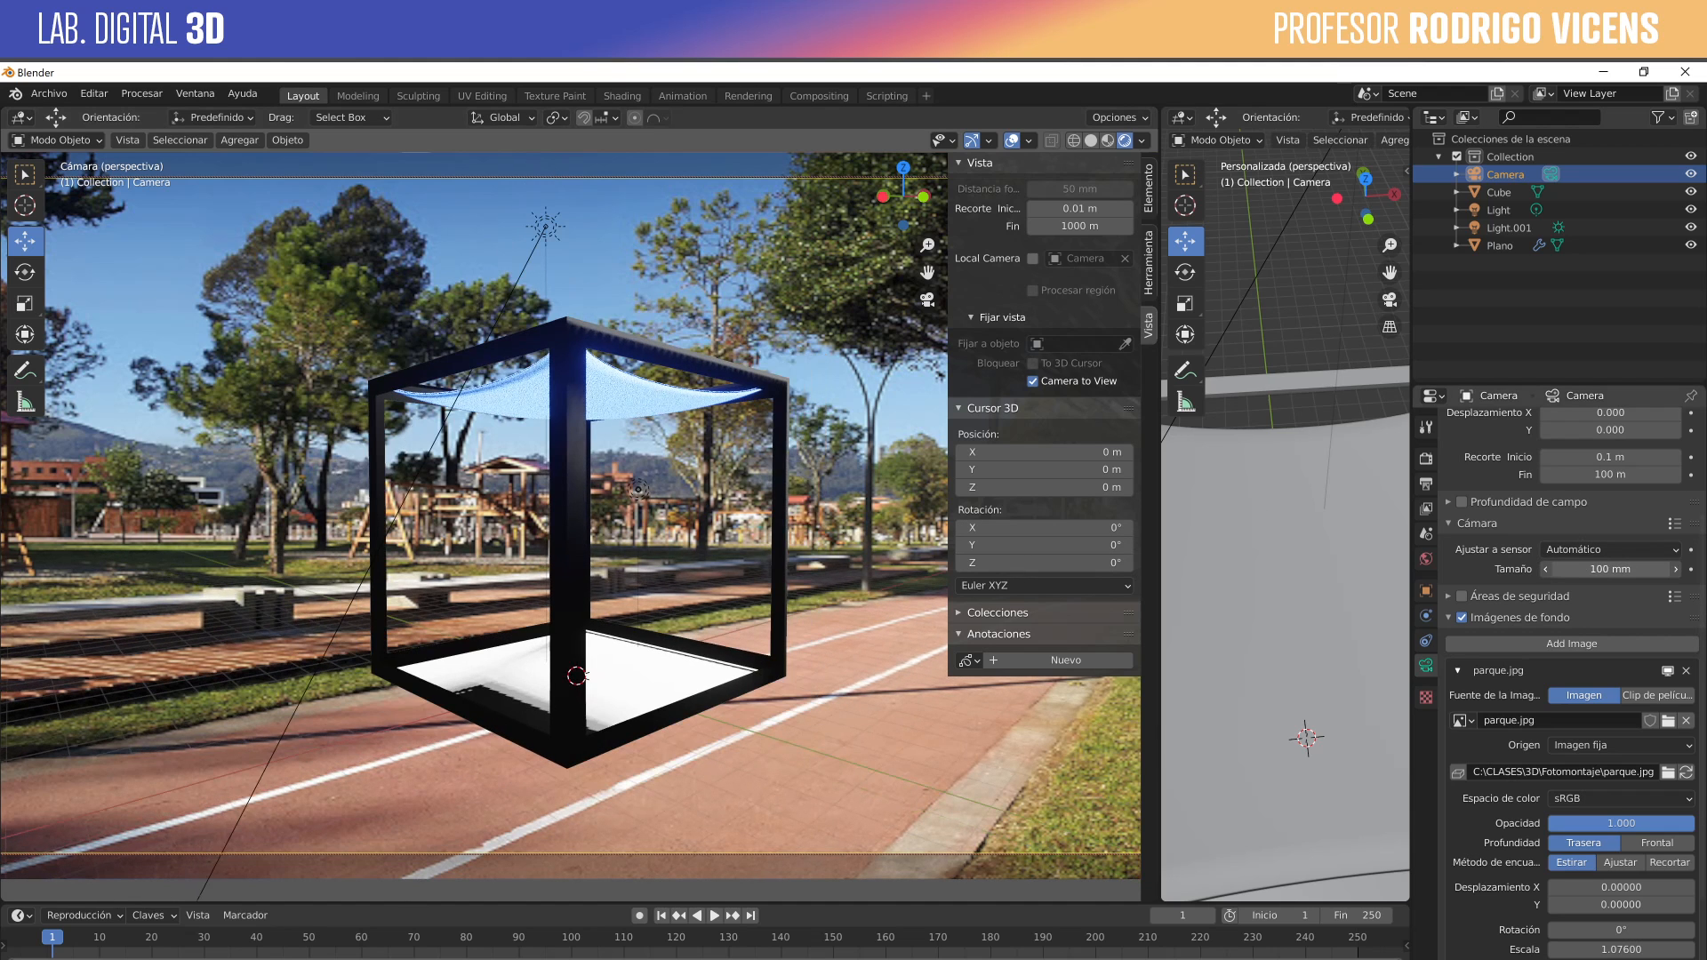
{"action": "middle_click_drag", "start_coordinate": [654, 615], "coordinate": [787, 707]}
{"action": "scroll", "coordinate": [781, 683], "scroll_direction": "down", "scroll_amount": 1}
{"action": "scroll", "coordinate": [781, 683], "scroll_direction": "up", "scroll_amount": 1}
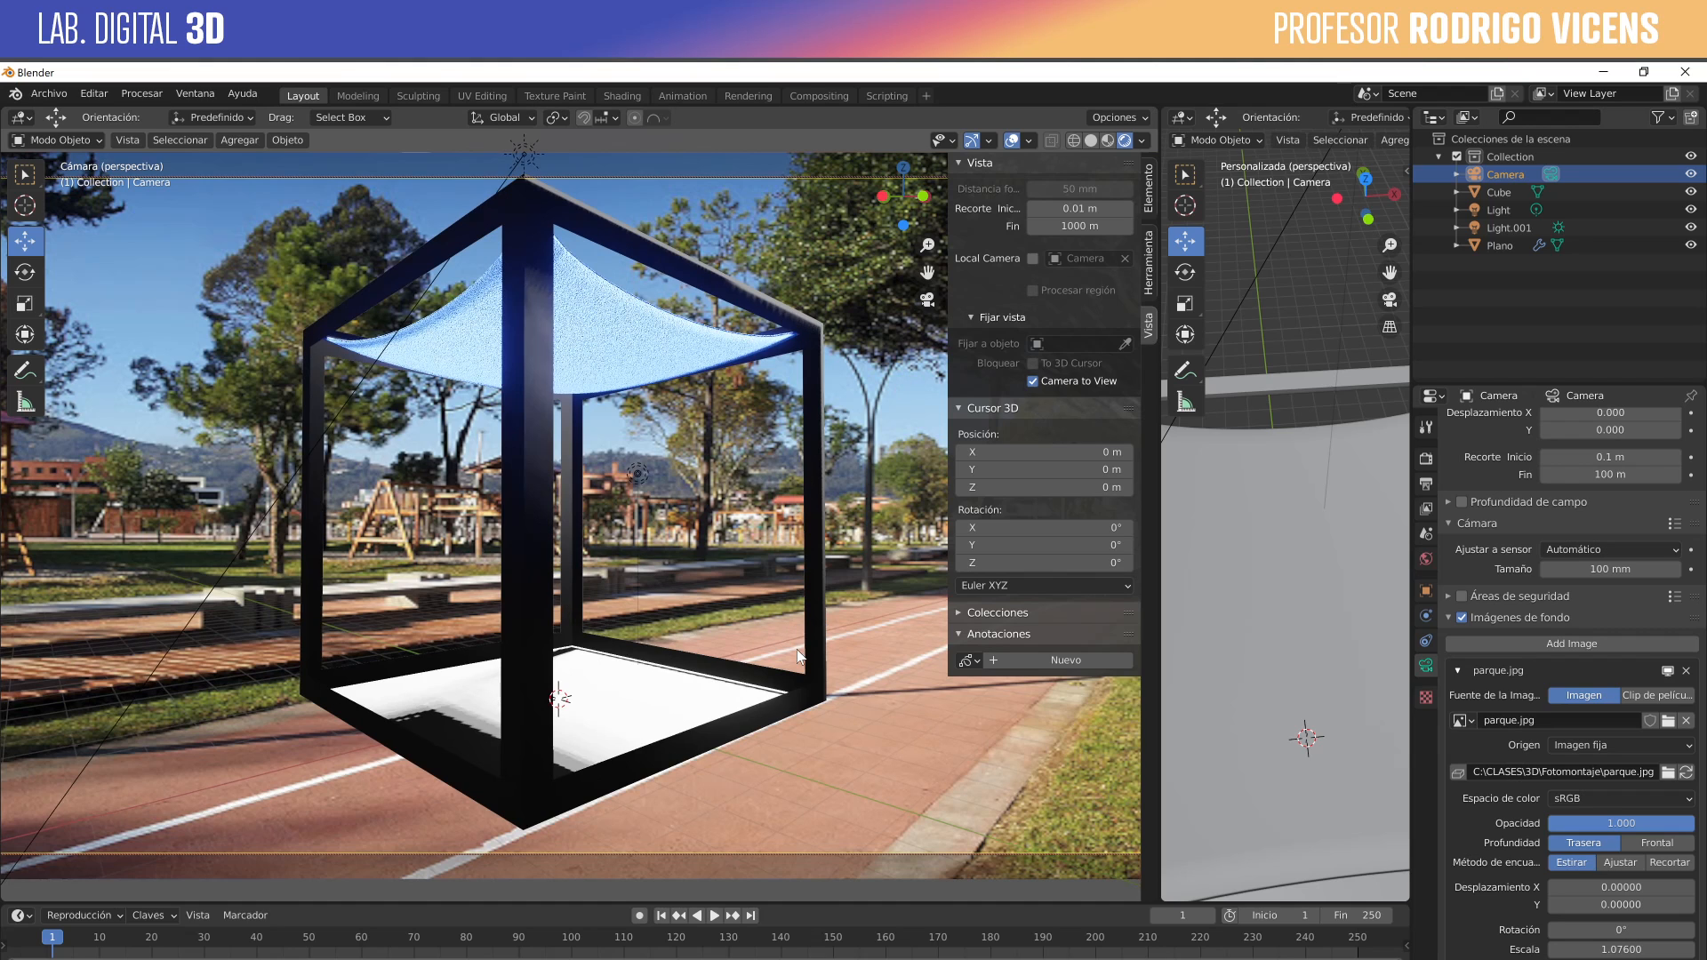
{"action": "middle_click_drag", "start_coordinate": [797, 656], "coordinate": [811, 694]}
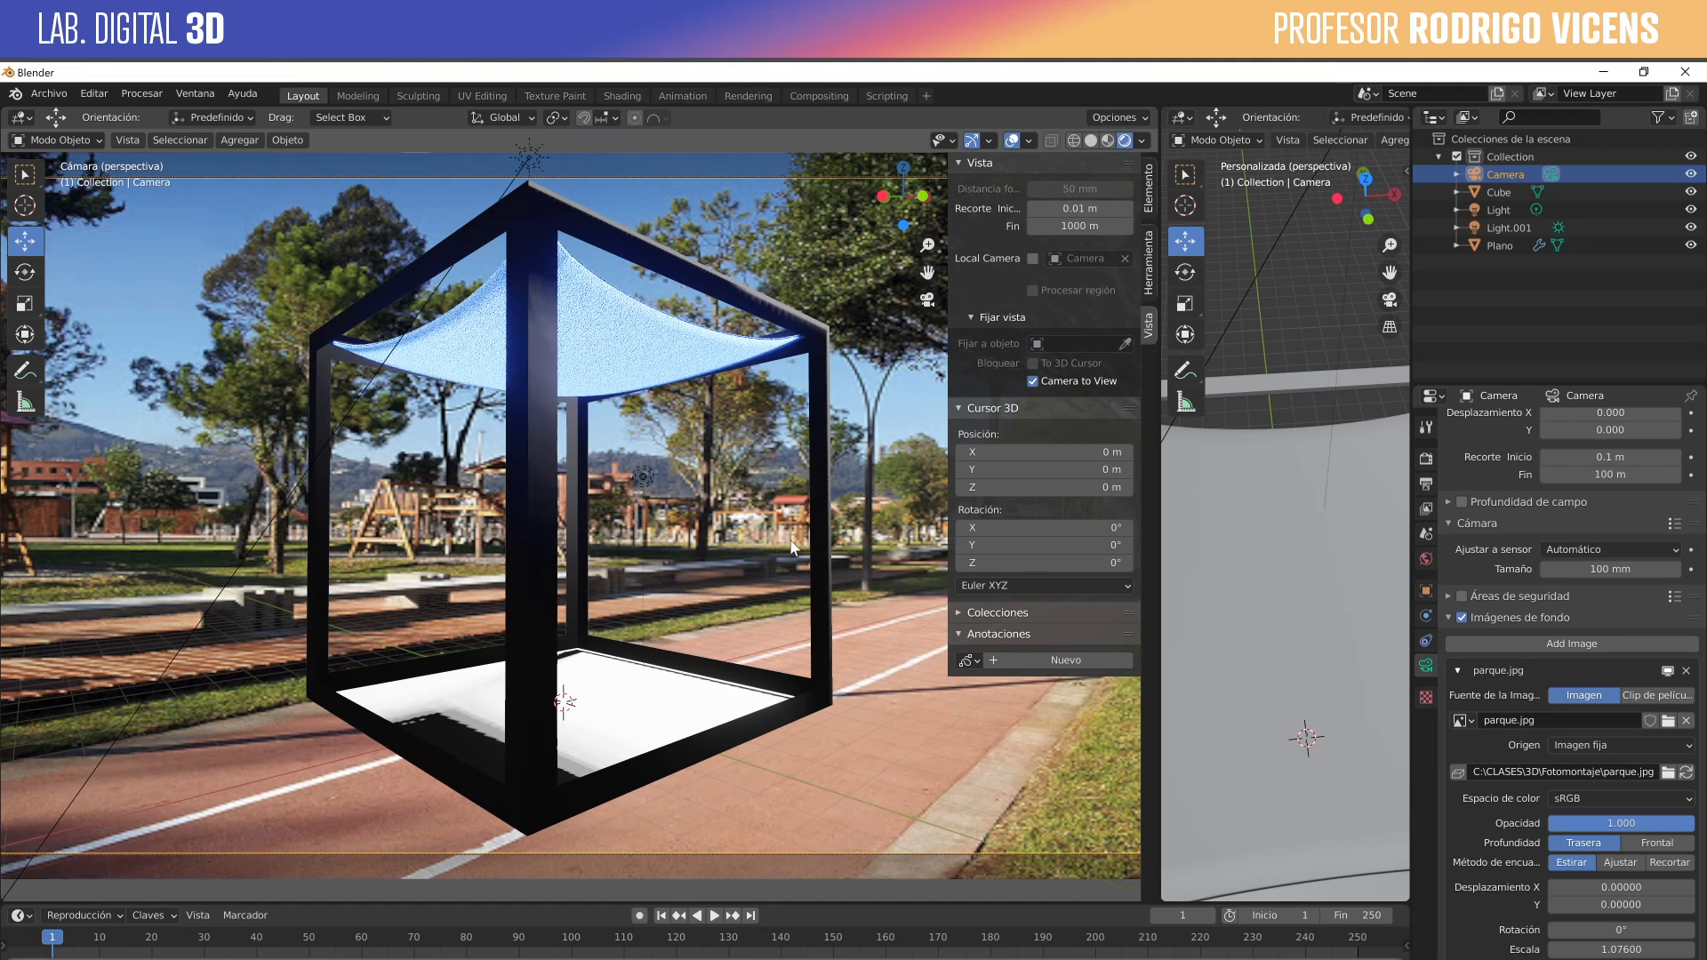
Render the camera view and review the background image settings against the result.
{"action": "key", "text": "F12"}
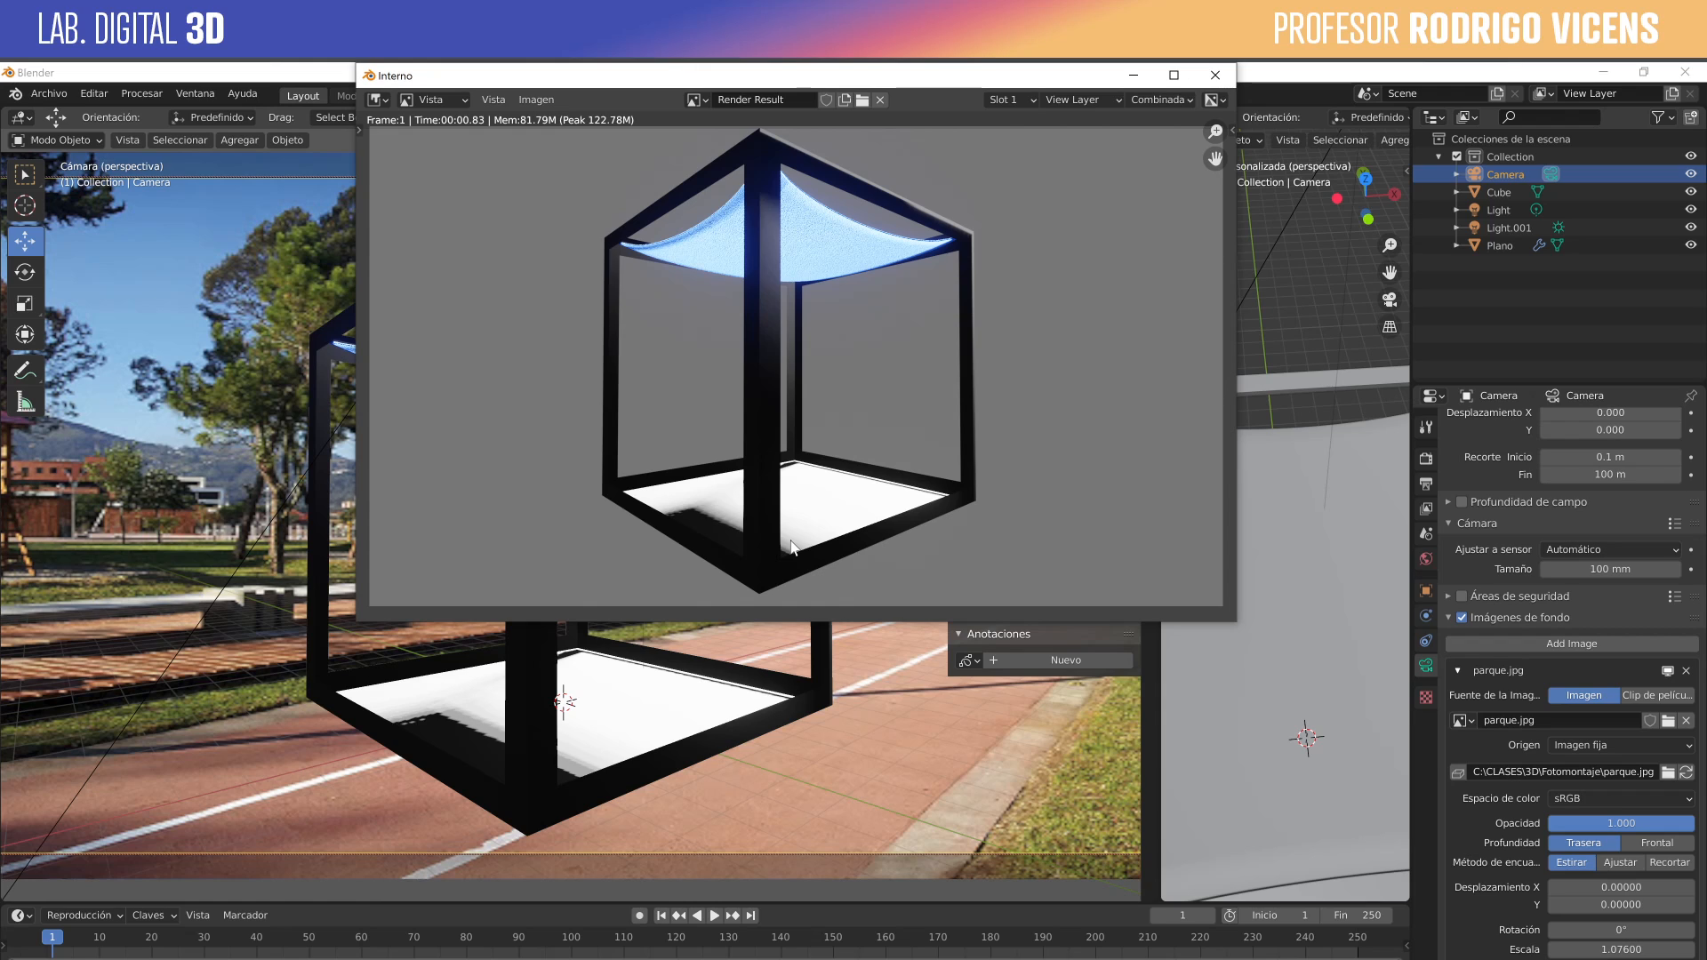
{"action": "scroll", "coordinate": [1511, 869], "scroll_direction": "down", "scroll_amount": 3}
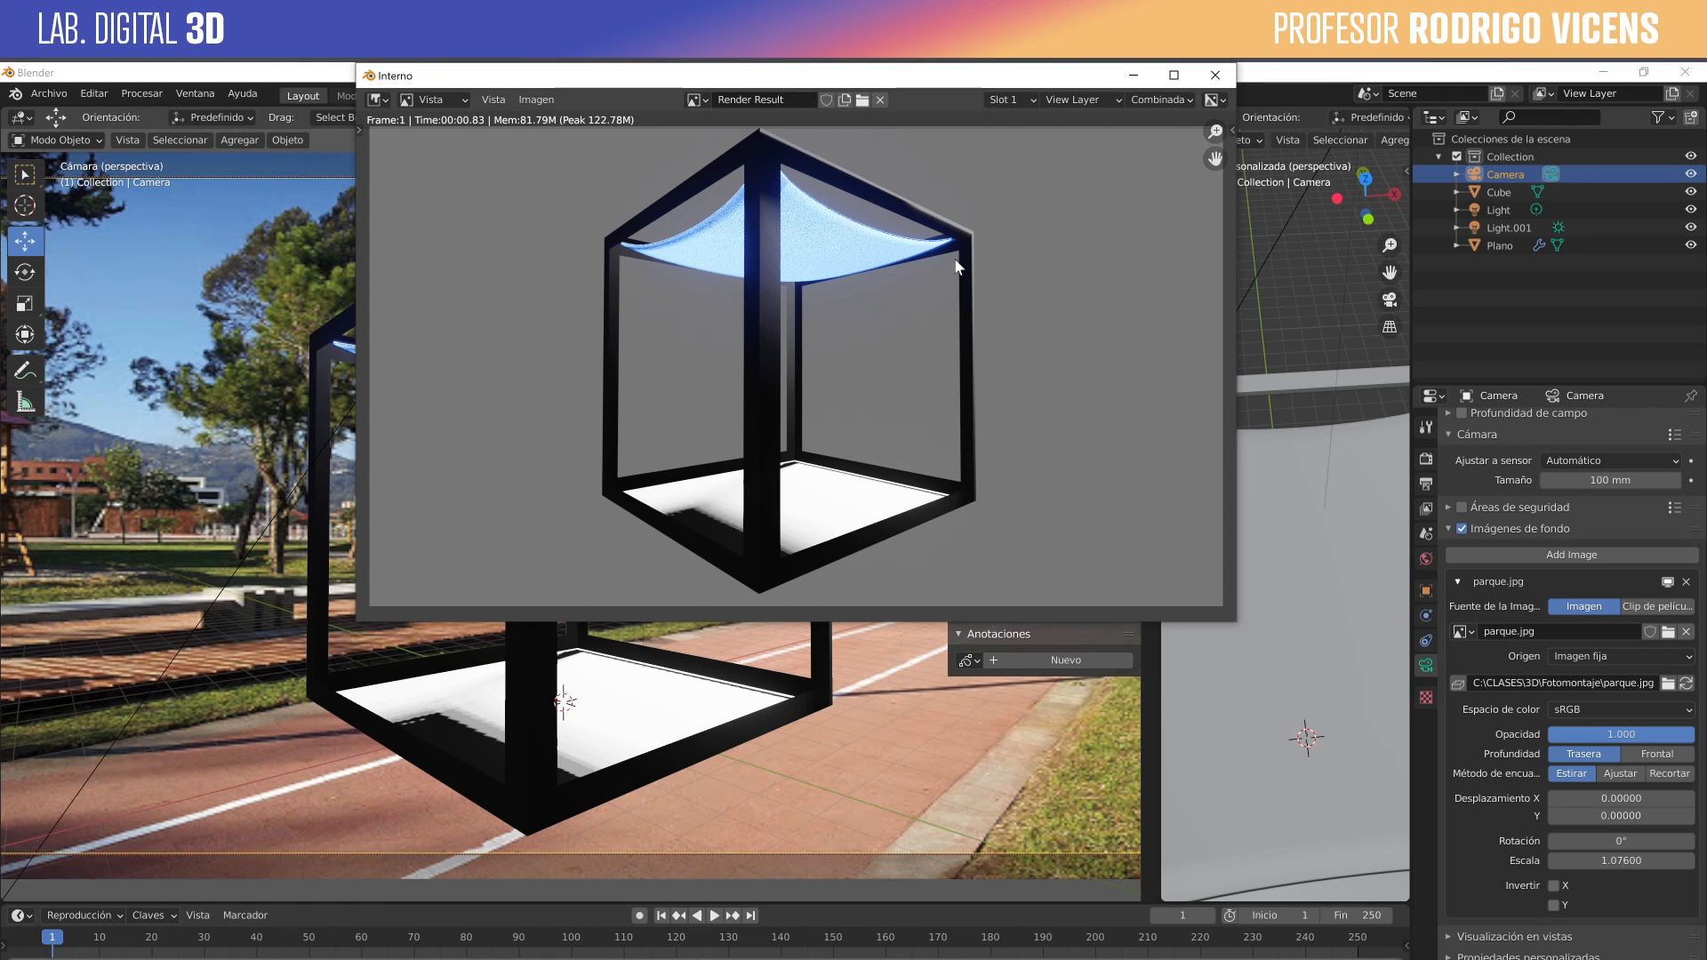
Enable the Entorno (environment) light pass for the view layer.
{"action": "left_click", "coordinate": [1427, 487]}
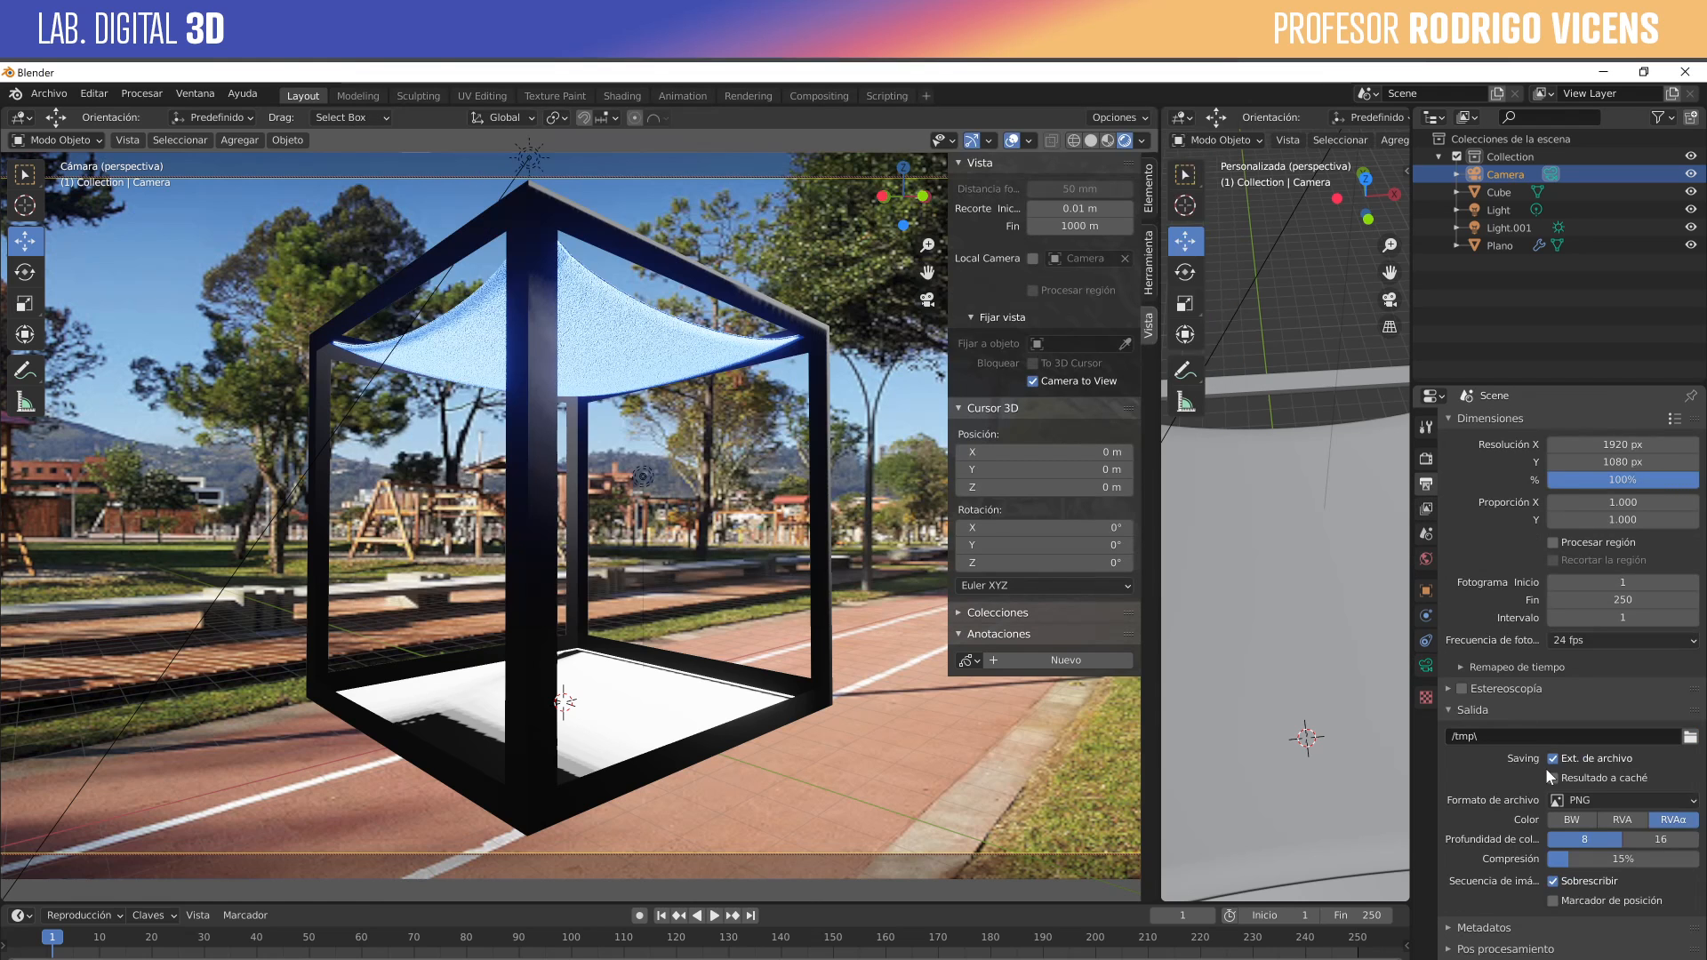
{"action": "left_click", "coordinate": [1426, 511]}
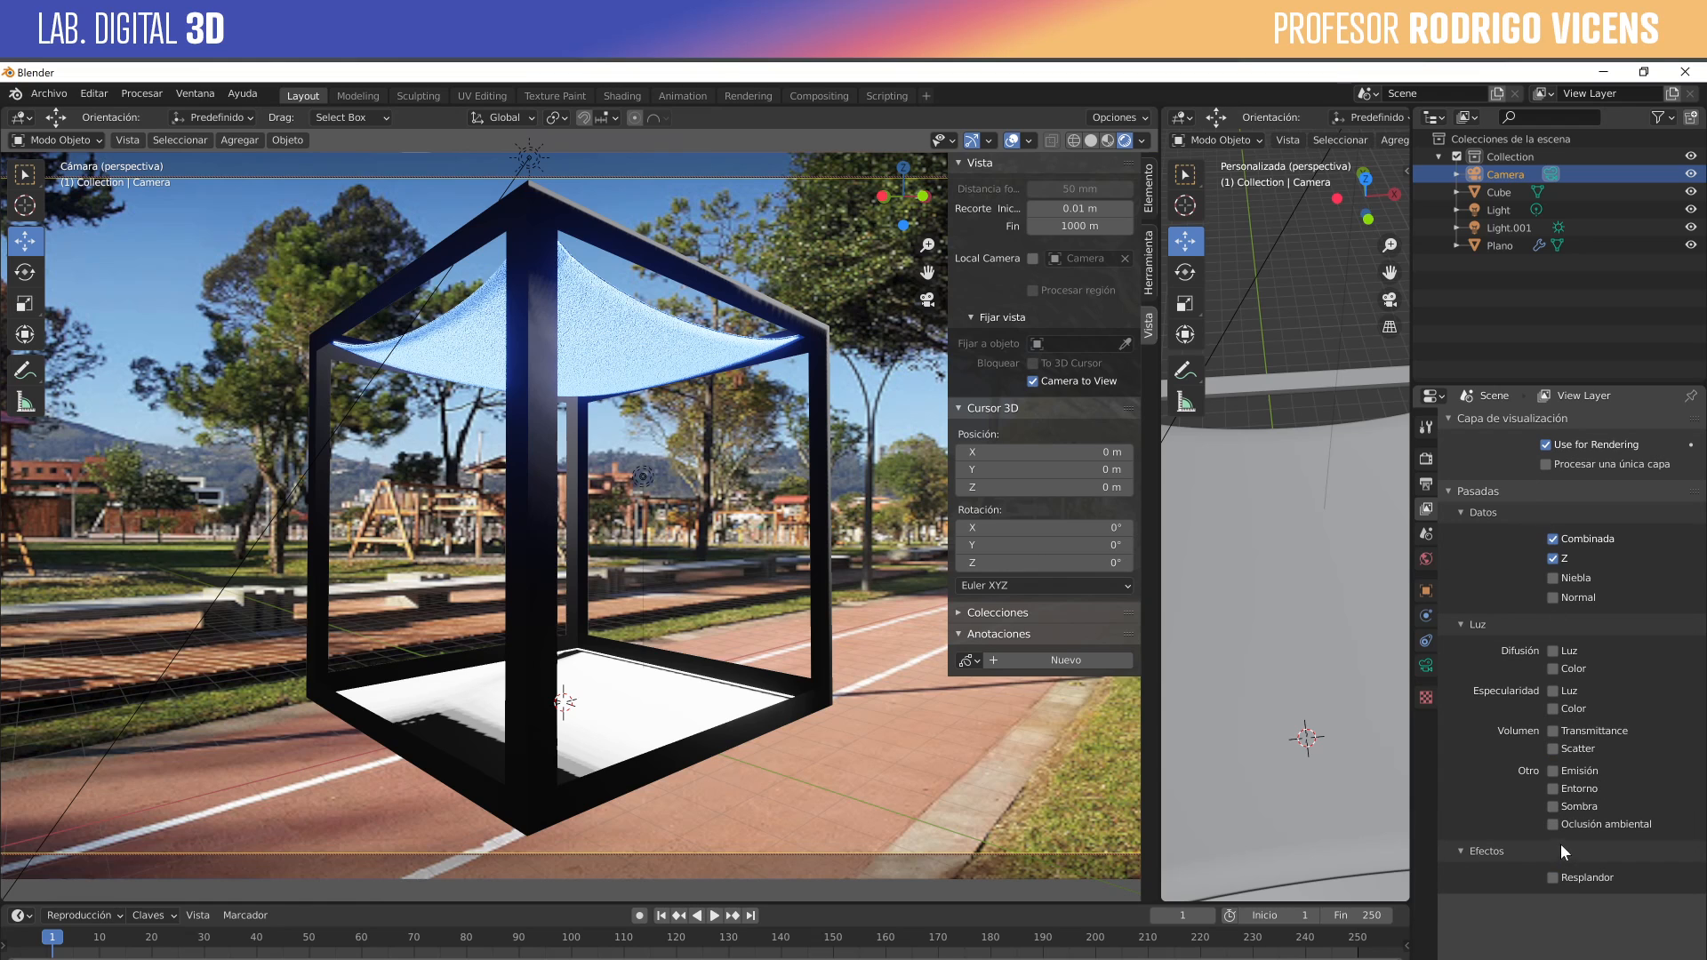
{"action": "left_click", "coordinate": [1553, 789]}
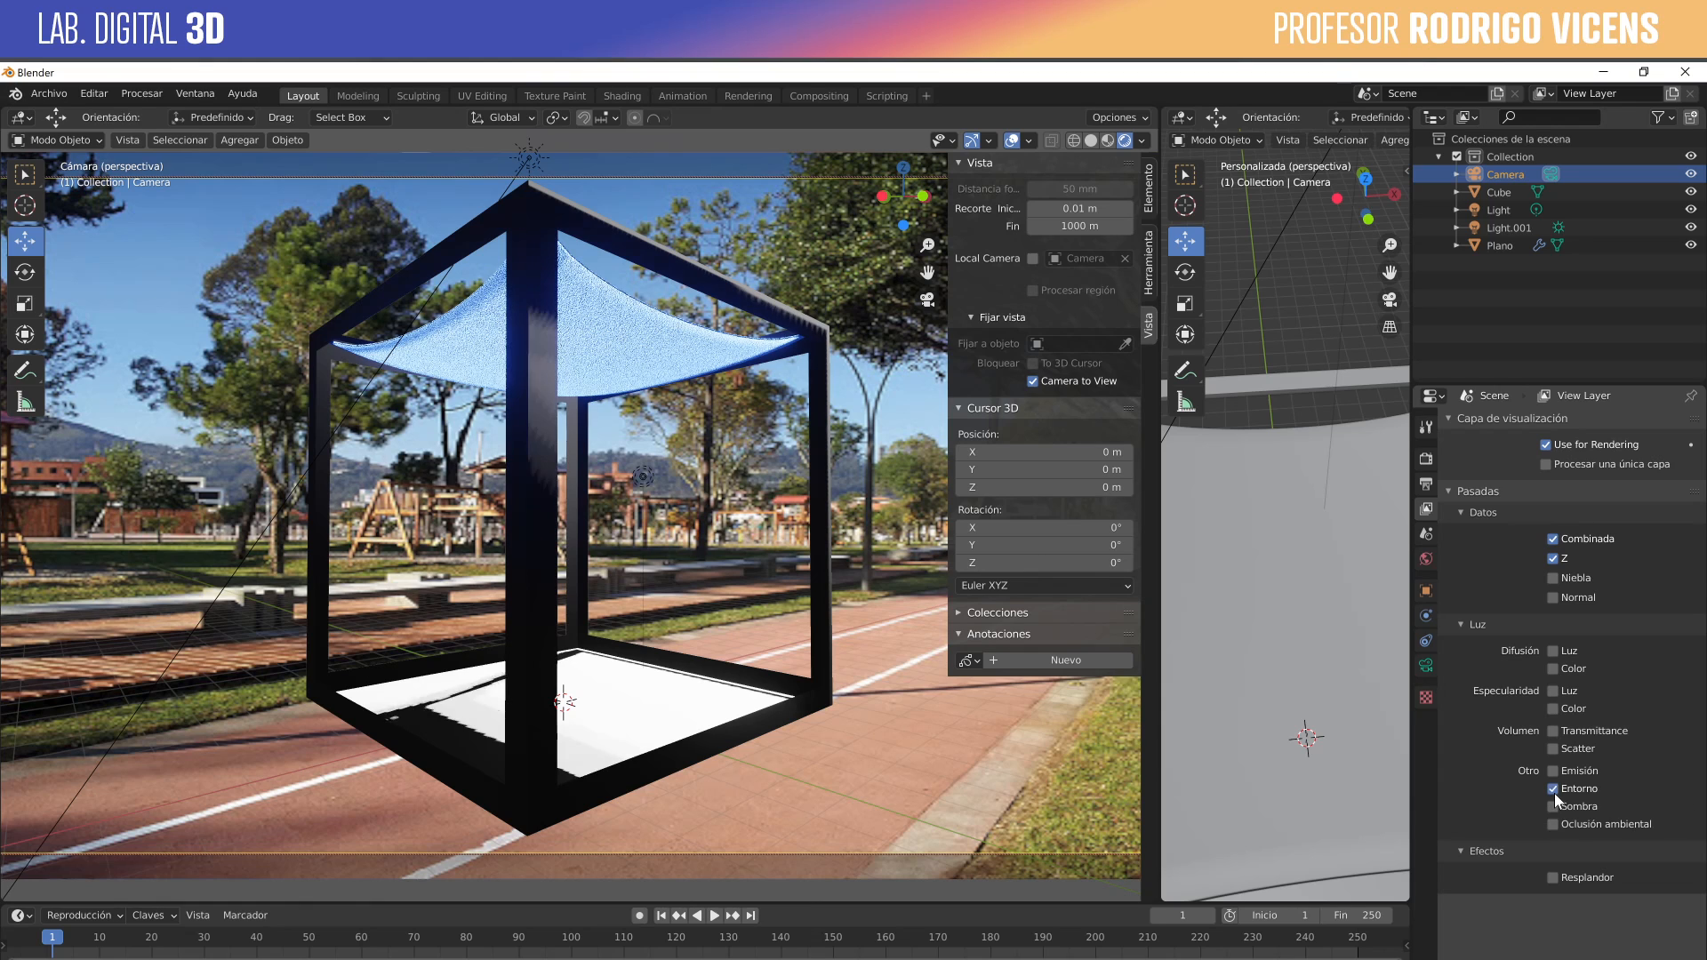
Enable the transparent background in the film options of the Eevee render settings and render the camera view.
{"action": "left_click", "coordinate": [1426, 459]}
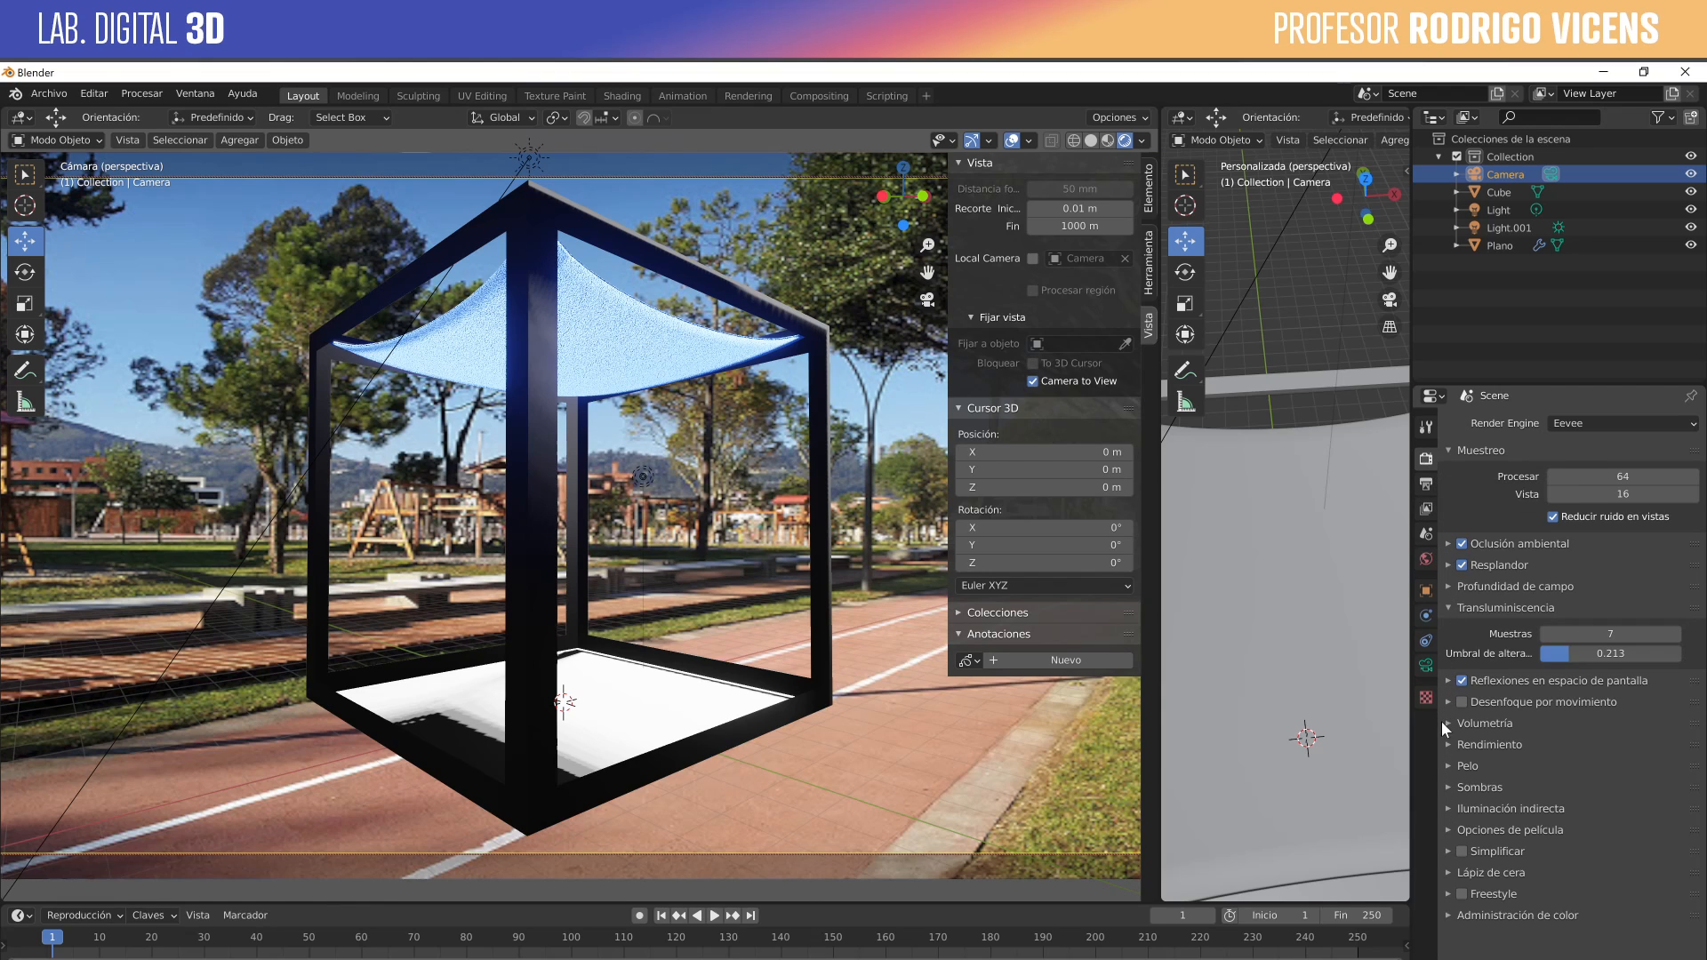
{"action": "left_click", "coordinate": [1448, 827]}
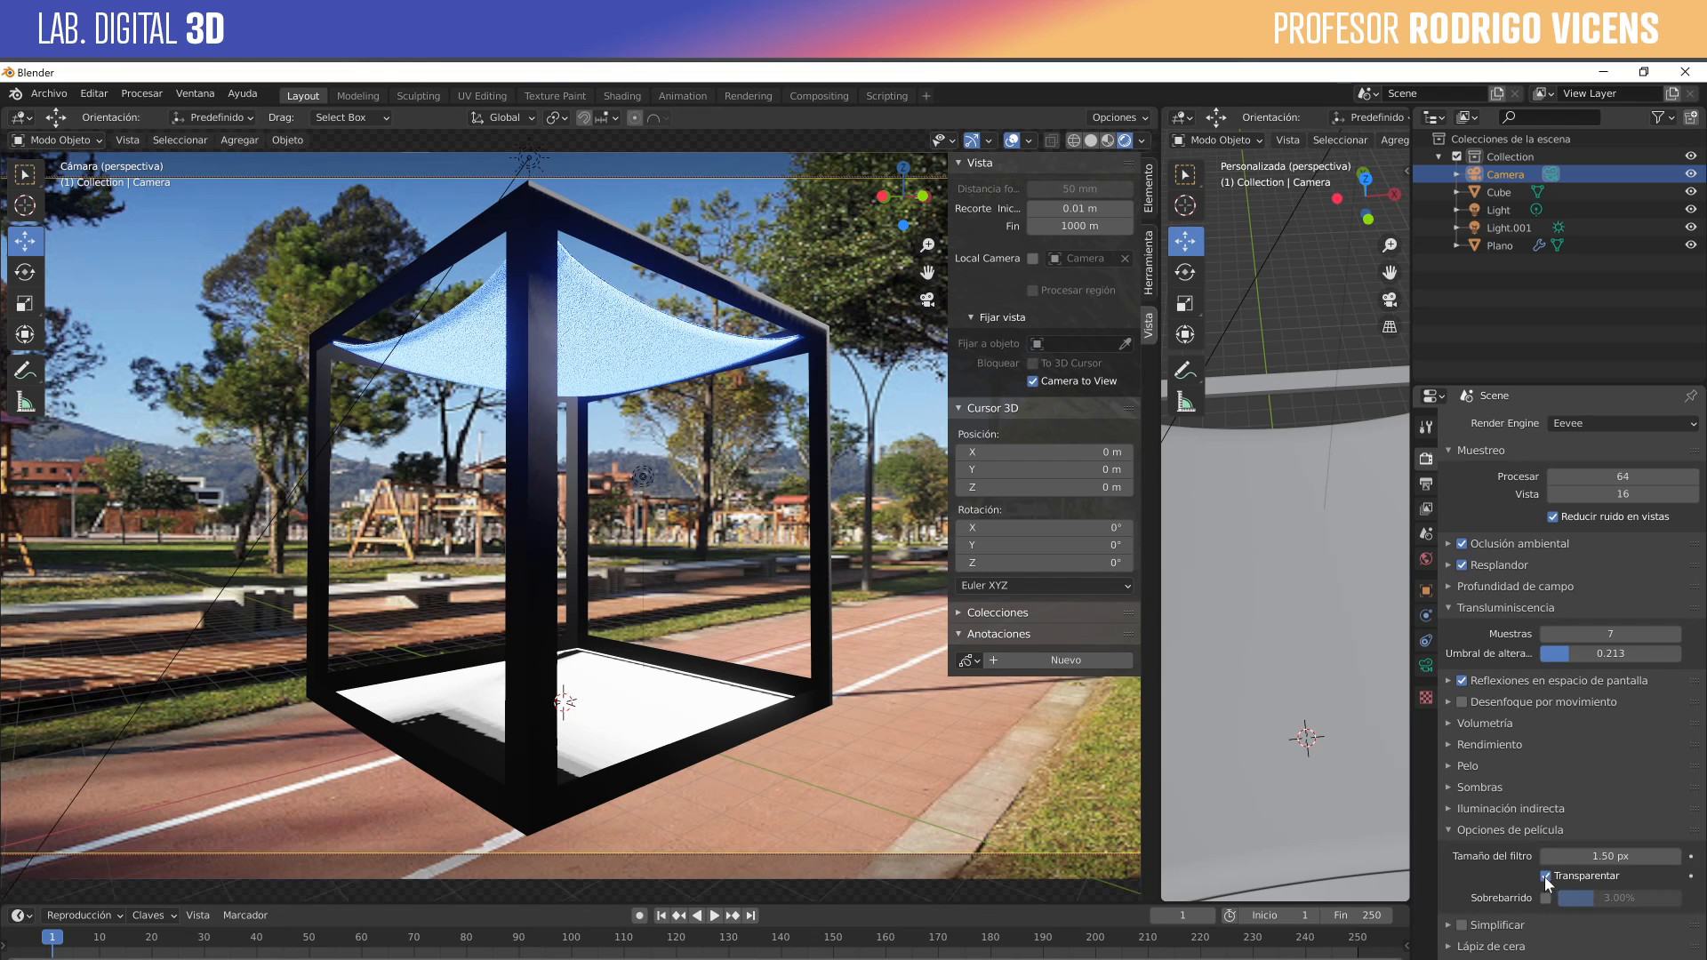
{"action": "left_click", "coordinate": [1545, 877]}
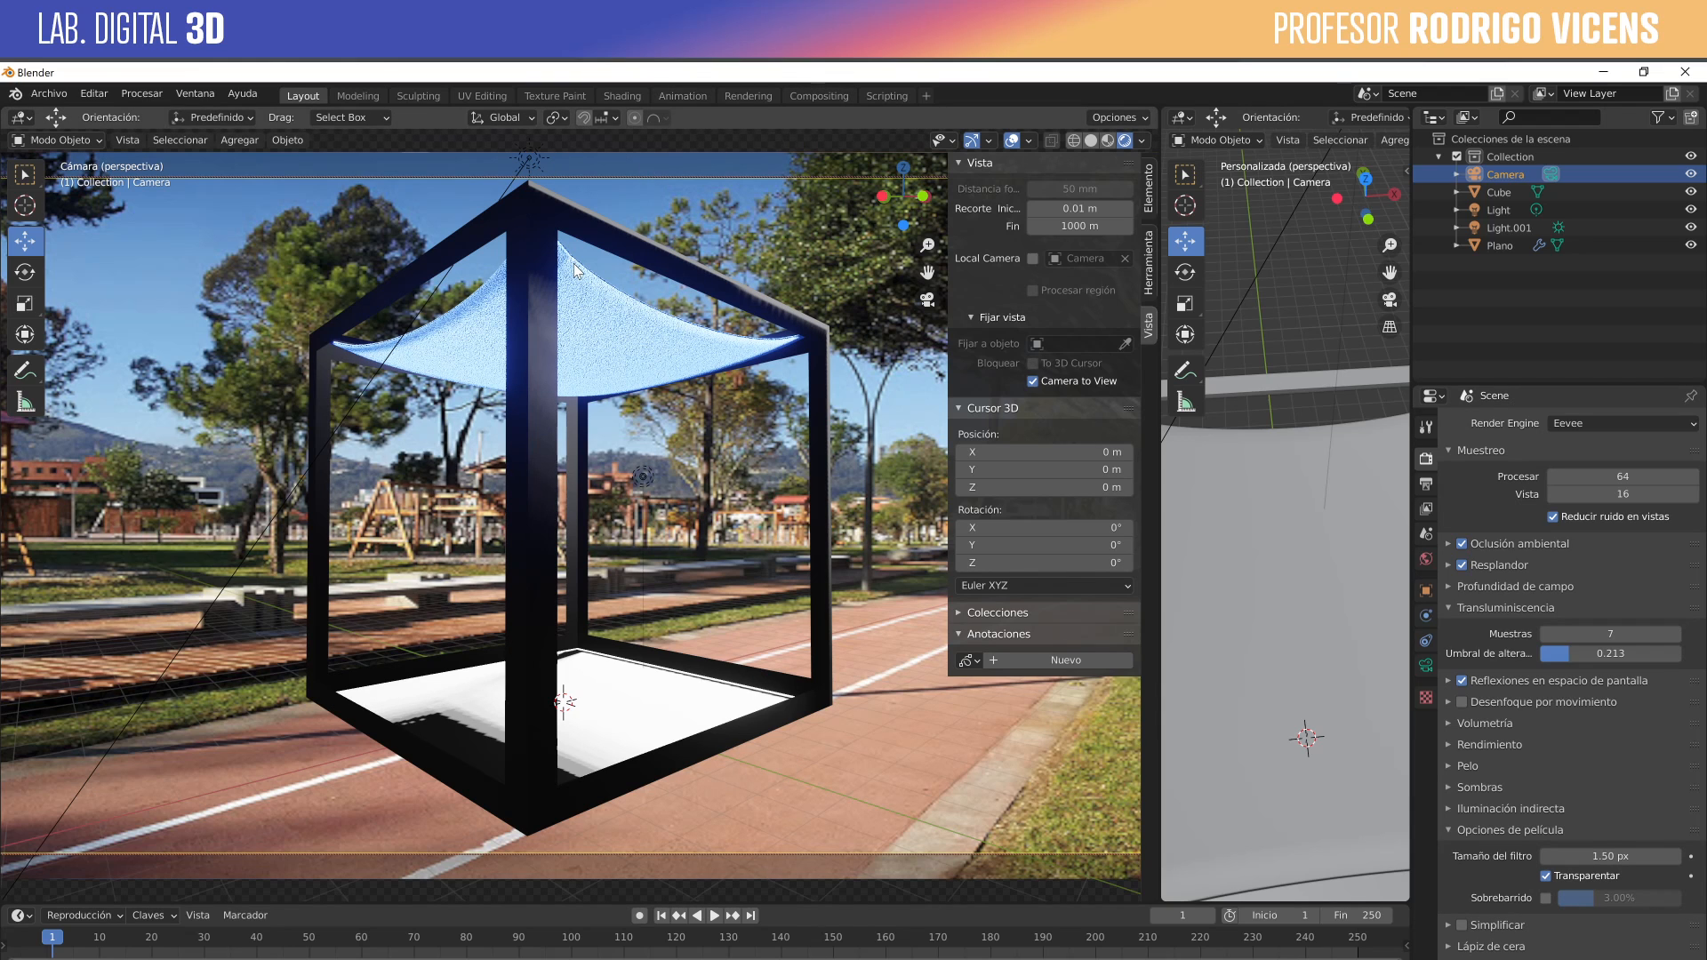
{"action": "key", "text": "F12"}
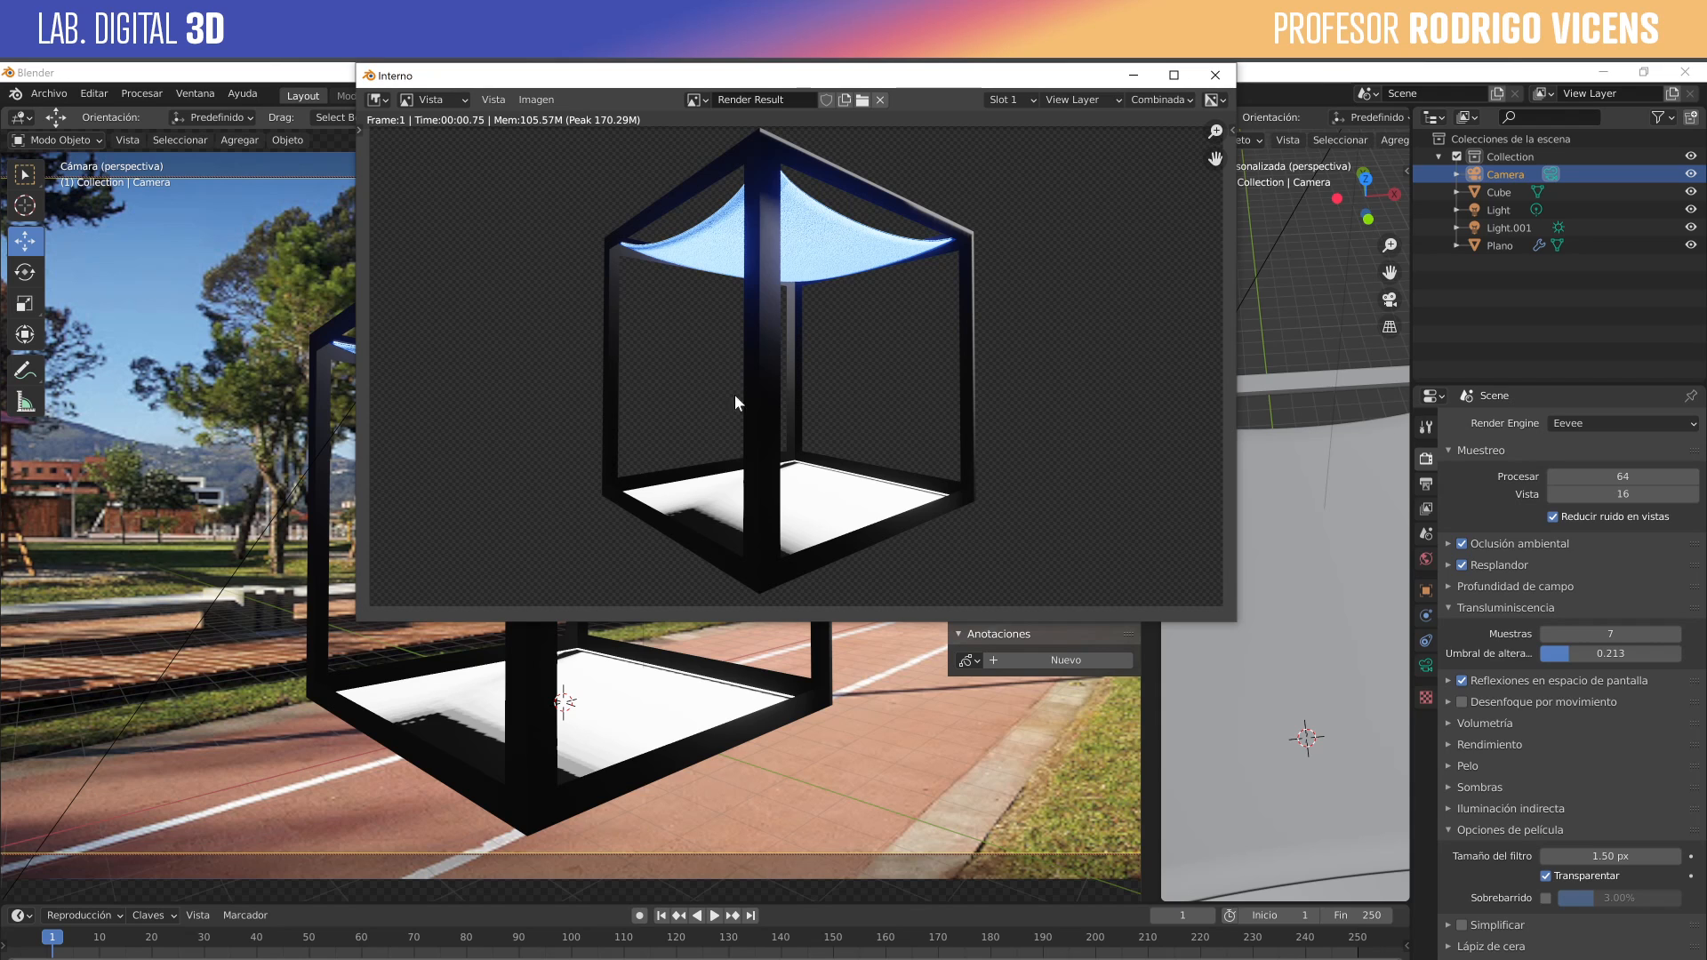
Save a copy of the render as a PNG named Stand in the Fotomontaje folder.
{"action": "left_click", "coordinate": [536, 99]}
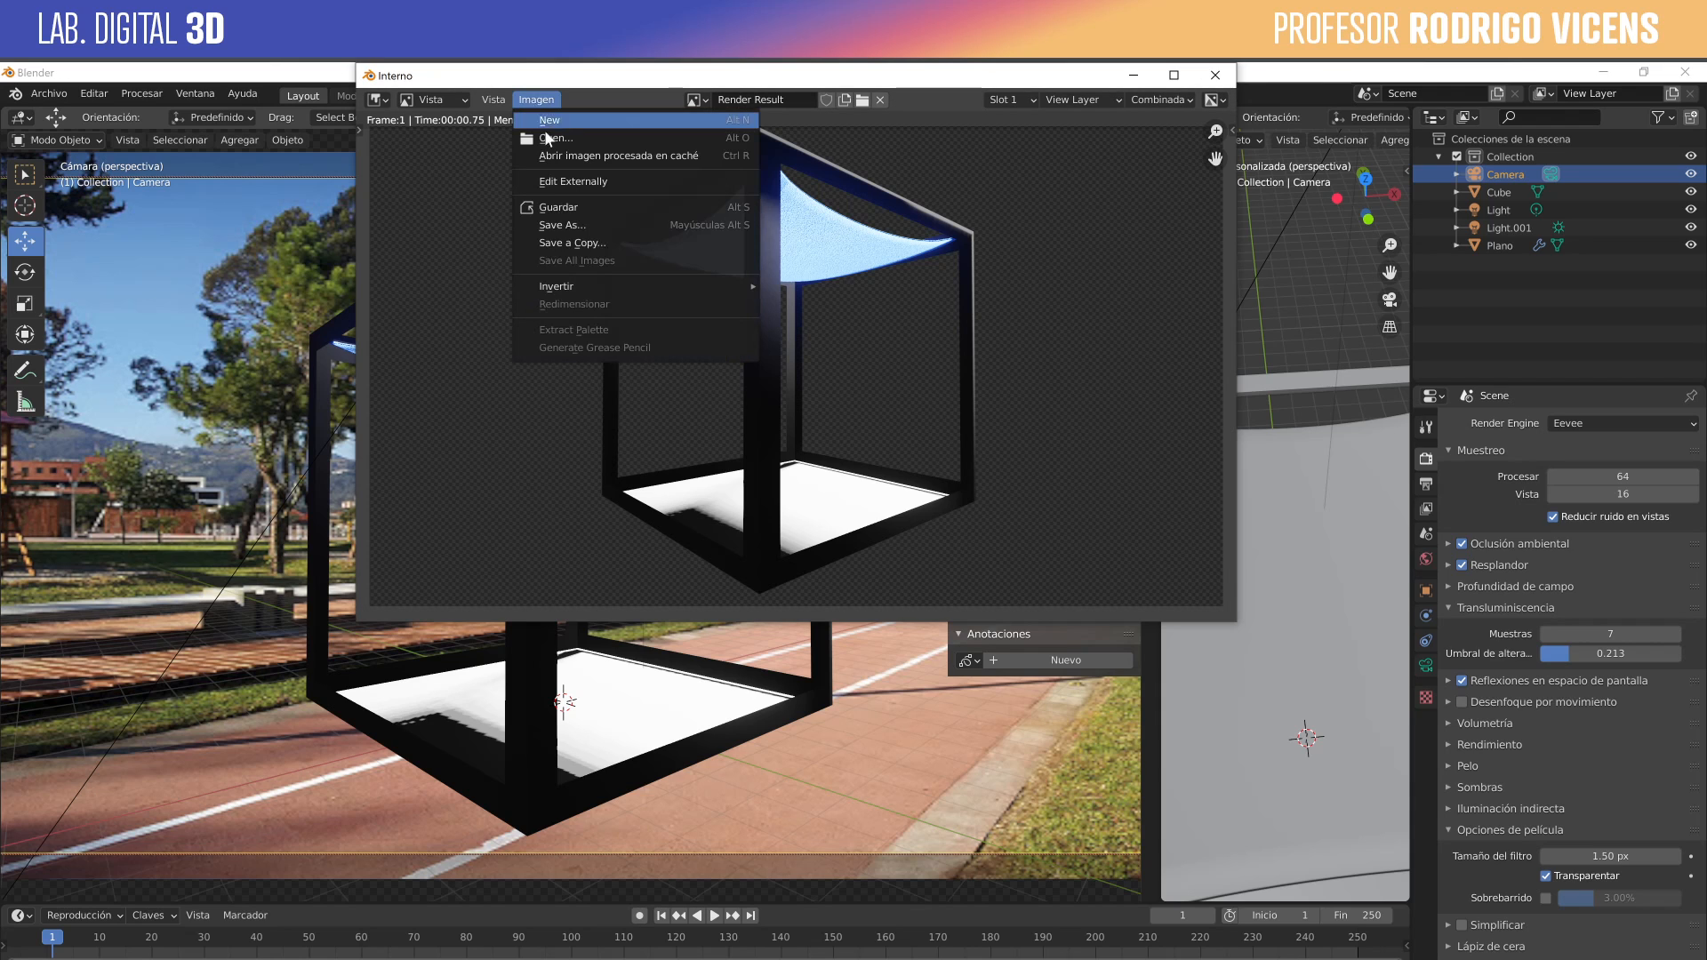
{"action": "left_click", "coordinate": [586, 244]}
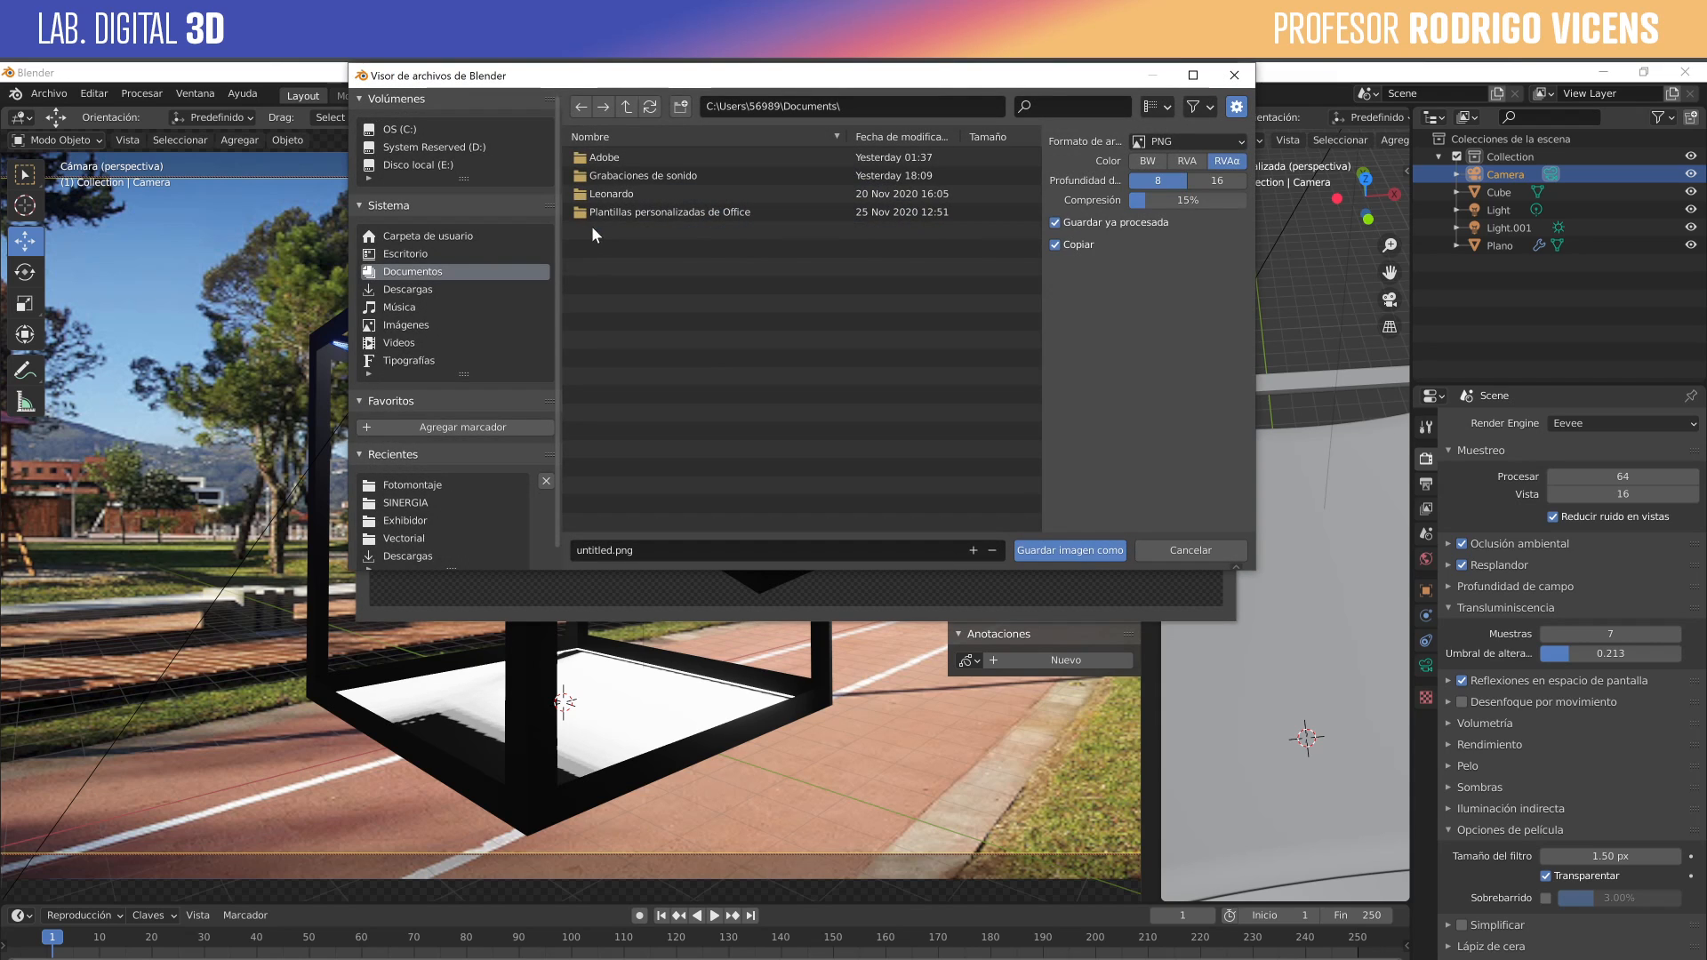
{"action": "left_click", "coordinate": [1202, 144]}
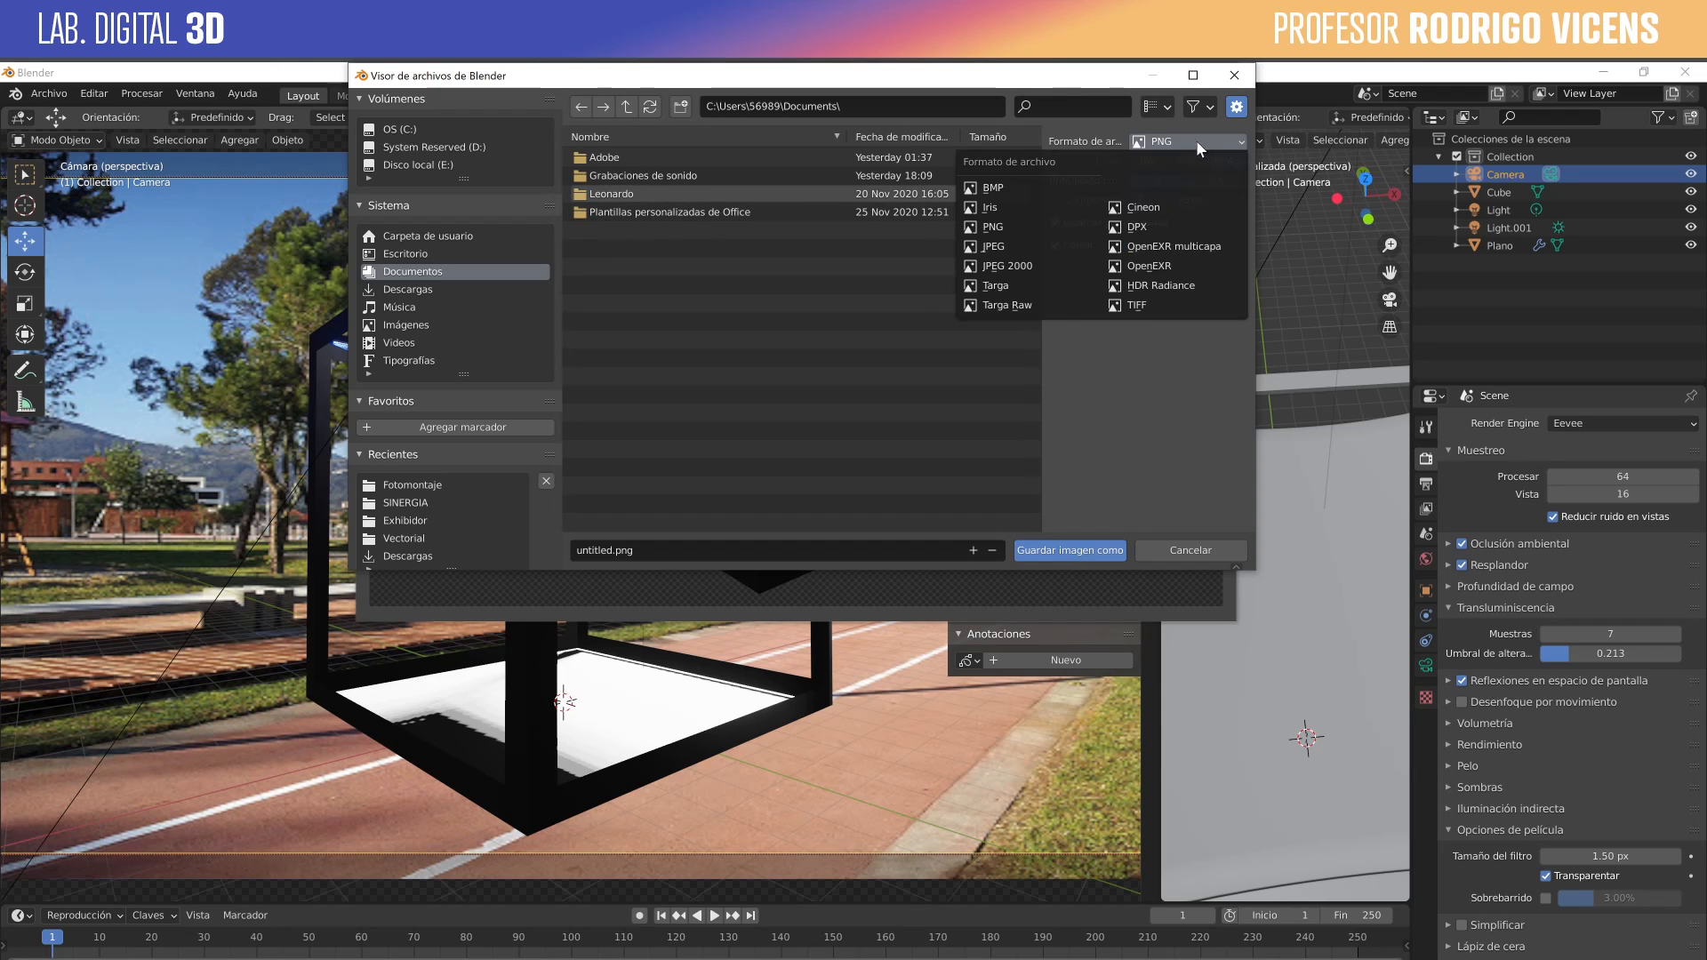
{"action": "left_click", "coordinate": [1042, 227]}
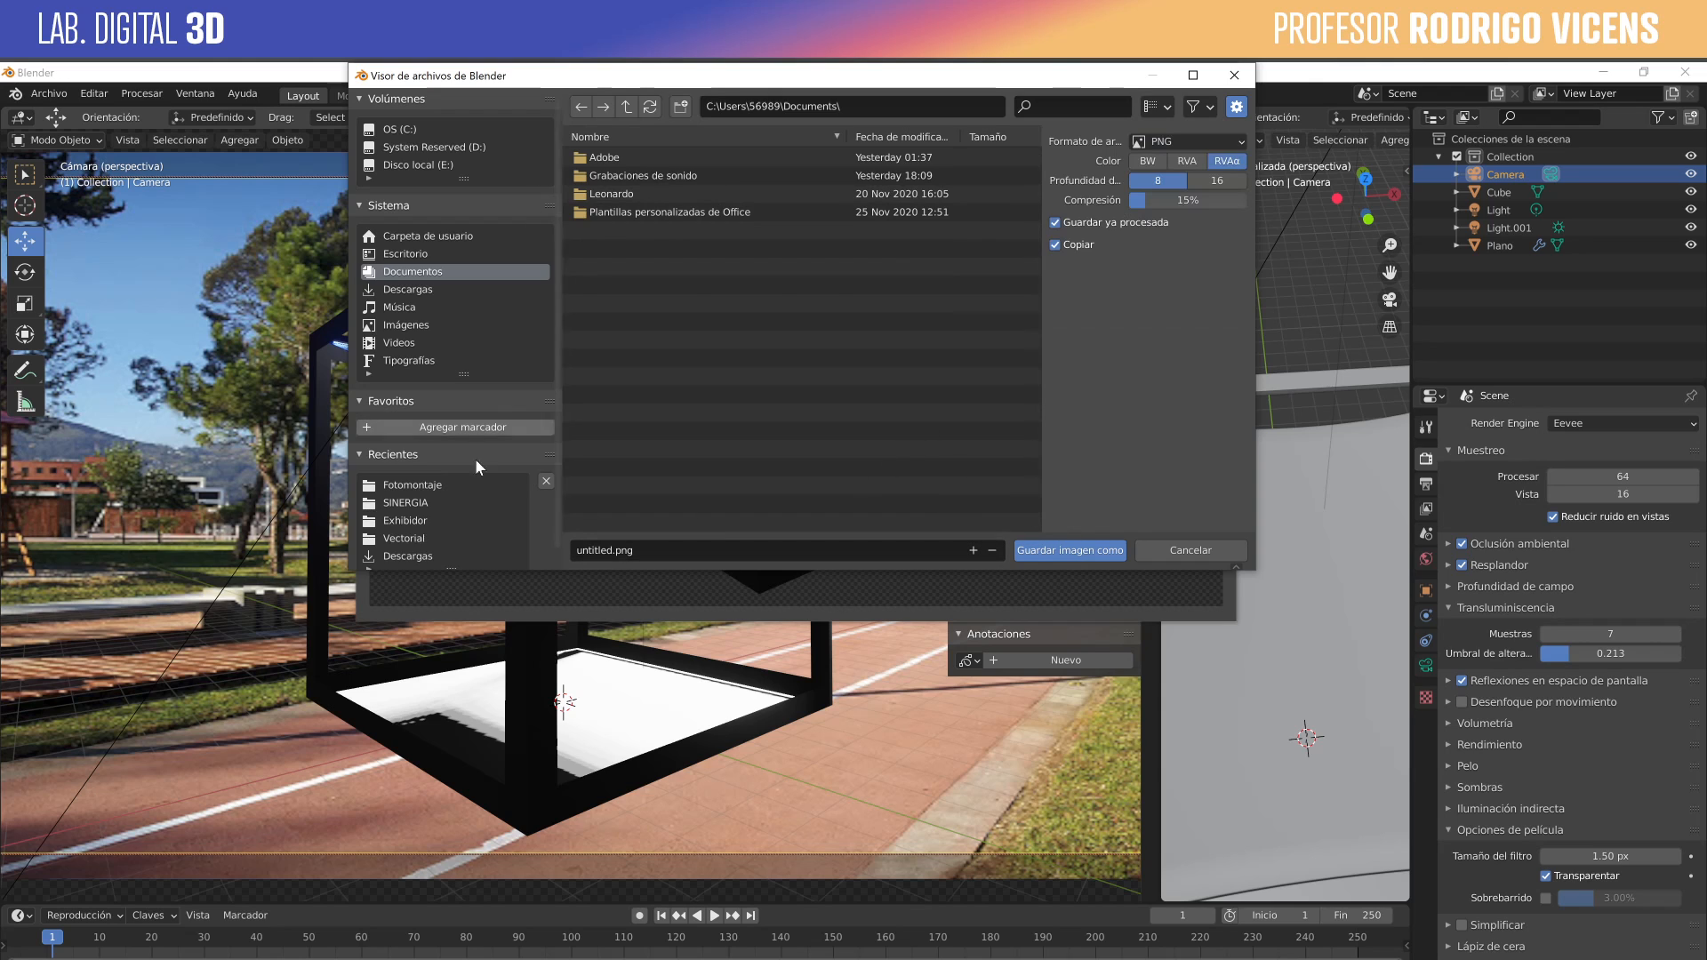
{"action": "left_click", "coordinate": [408, 503]}
{"action": "left_click", "coordinate": [415, 521]}
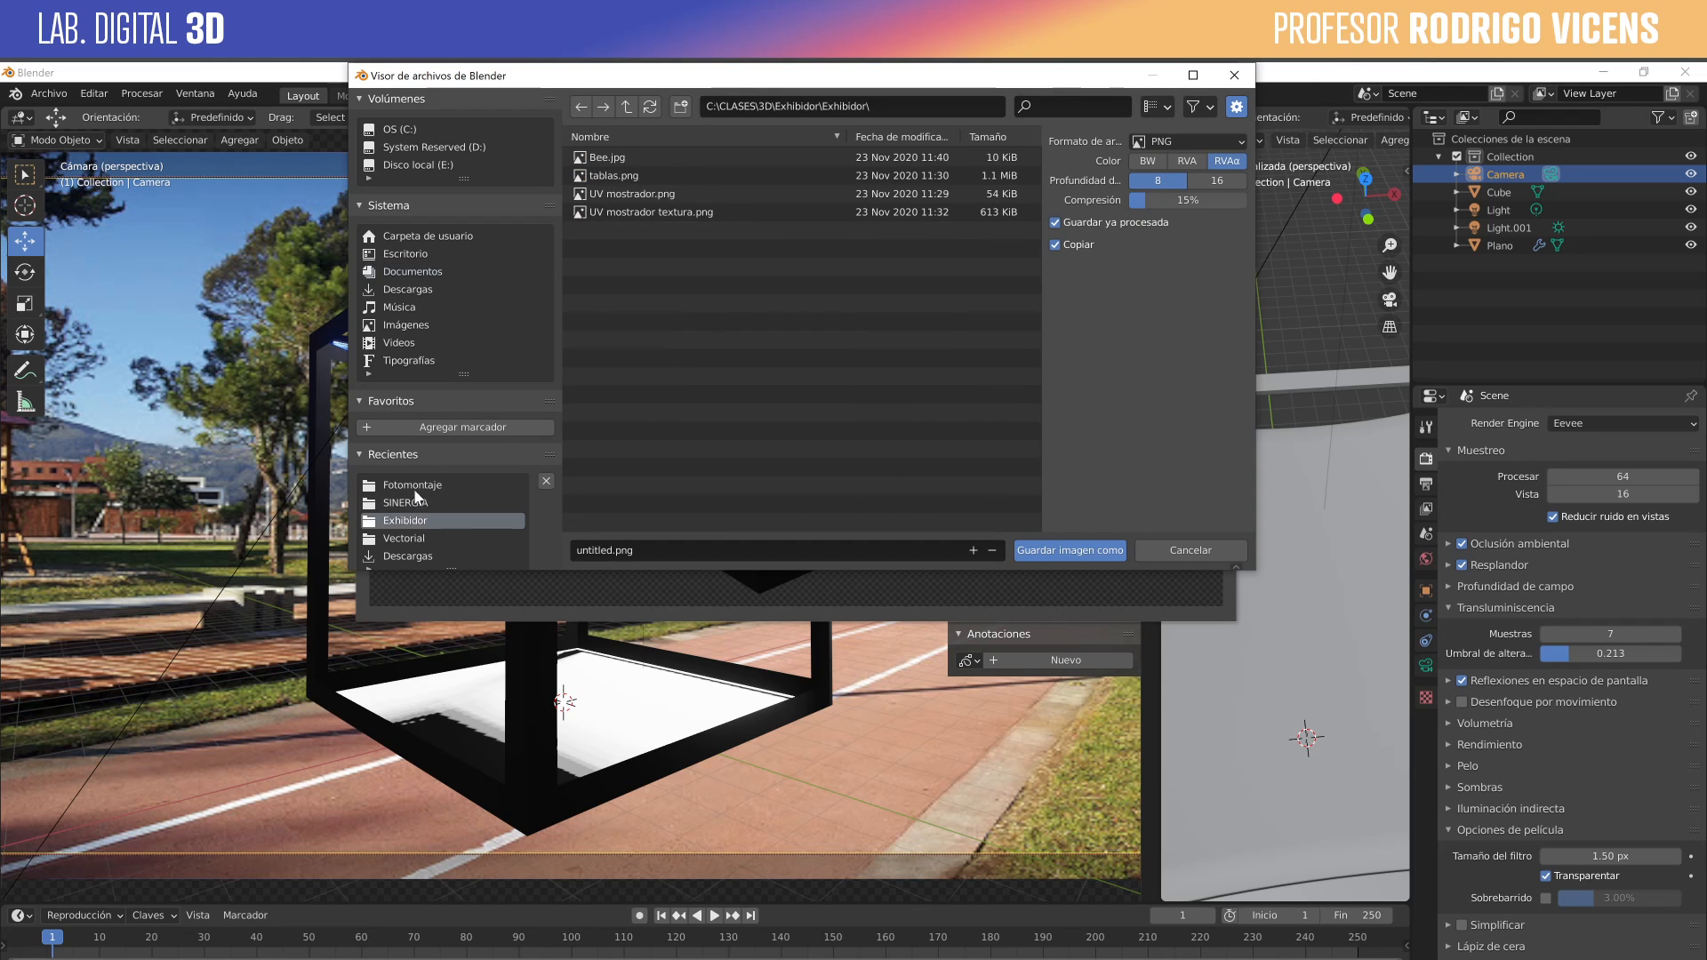
{"action": "left_click", "coordinate": [411, 485]}
{"action": "left_click", "coordinate": [652, 548]}
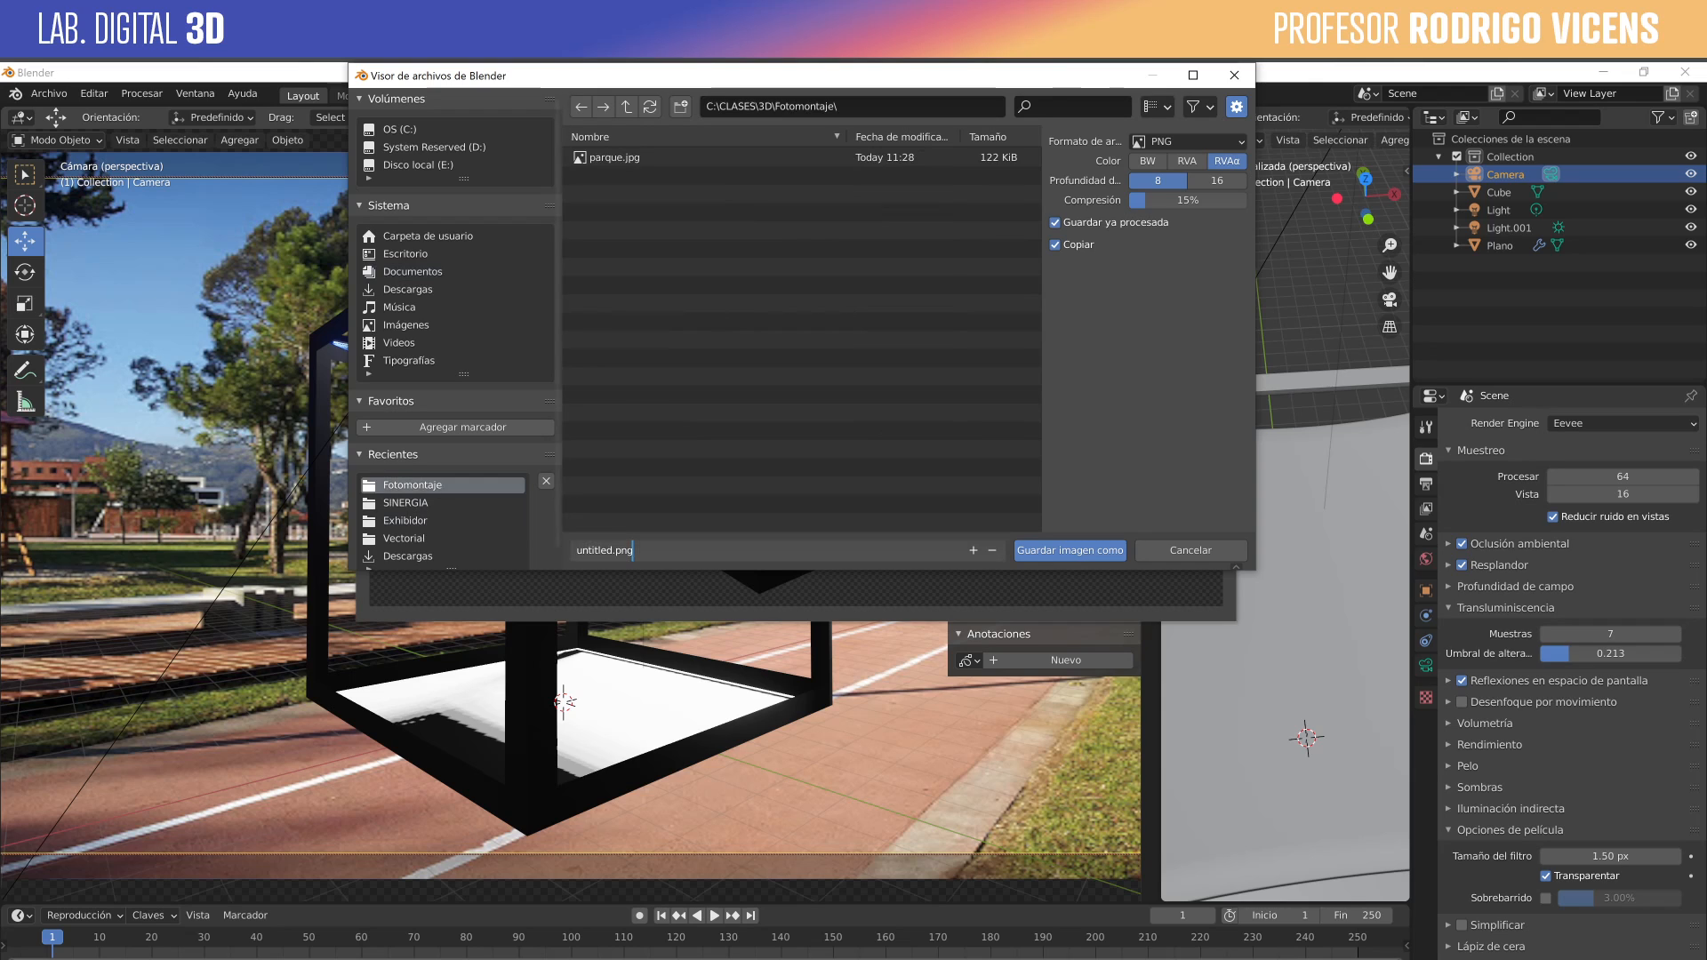
{"action": "type", "text": "Stand"}
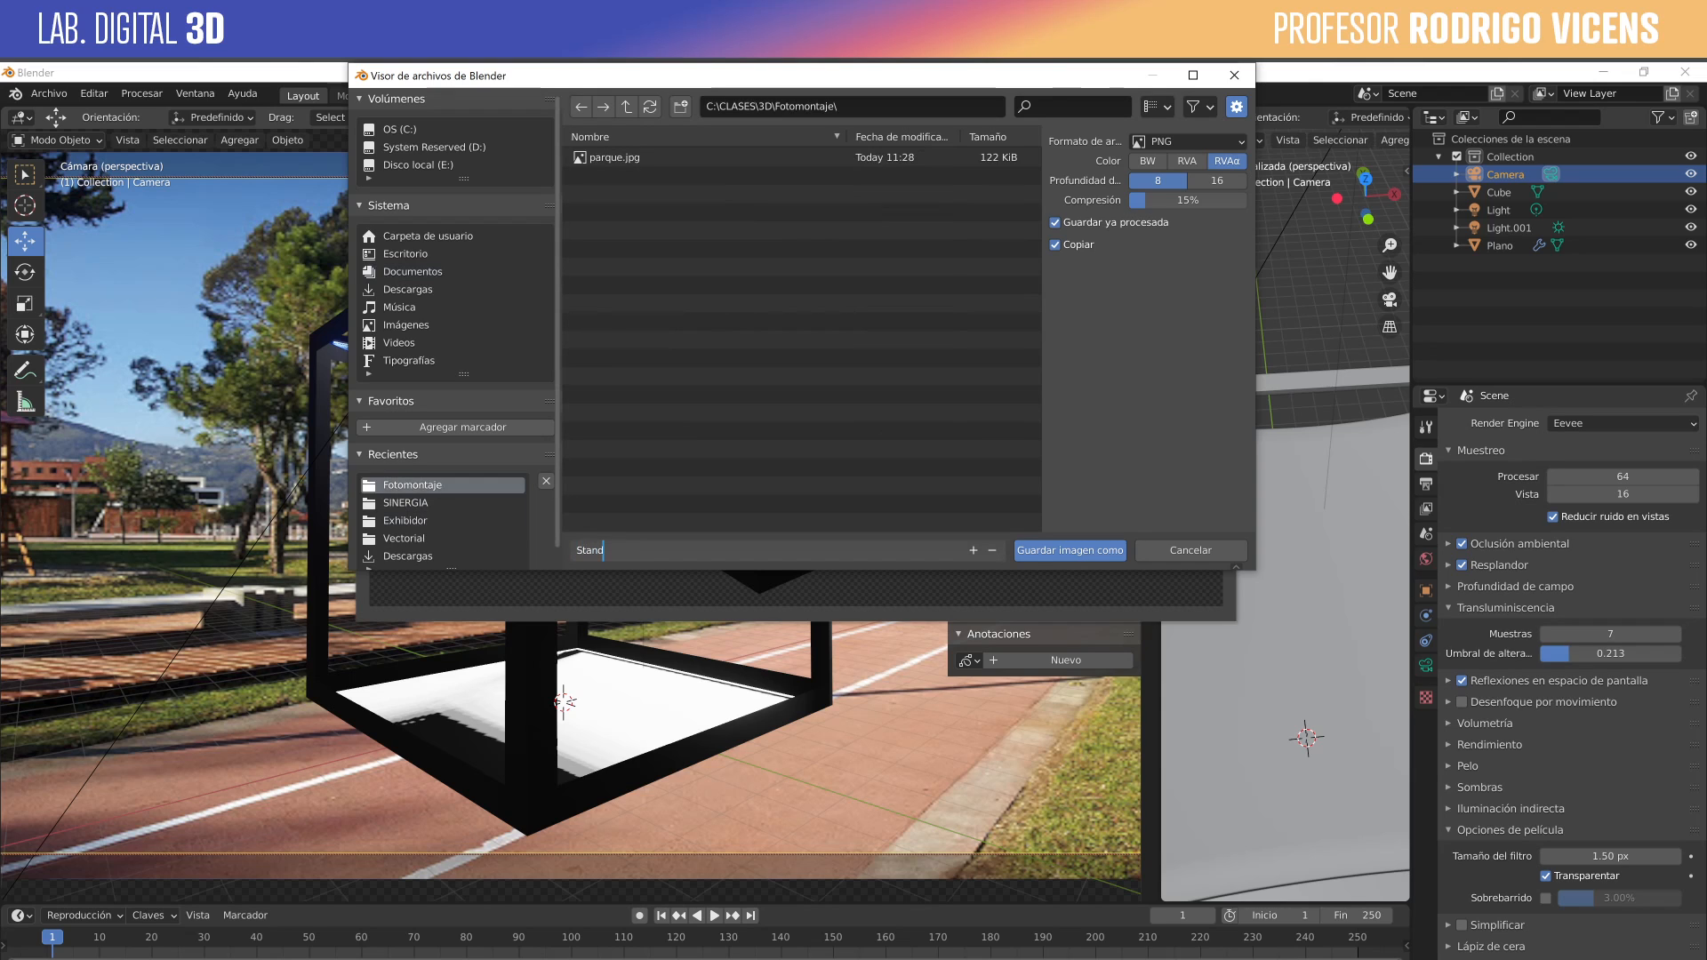
{"action": "left_click", "coordinate": [1070, 550]}
{"action": "left_click", "coordinate": [1070, 550]}
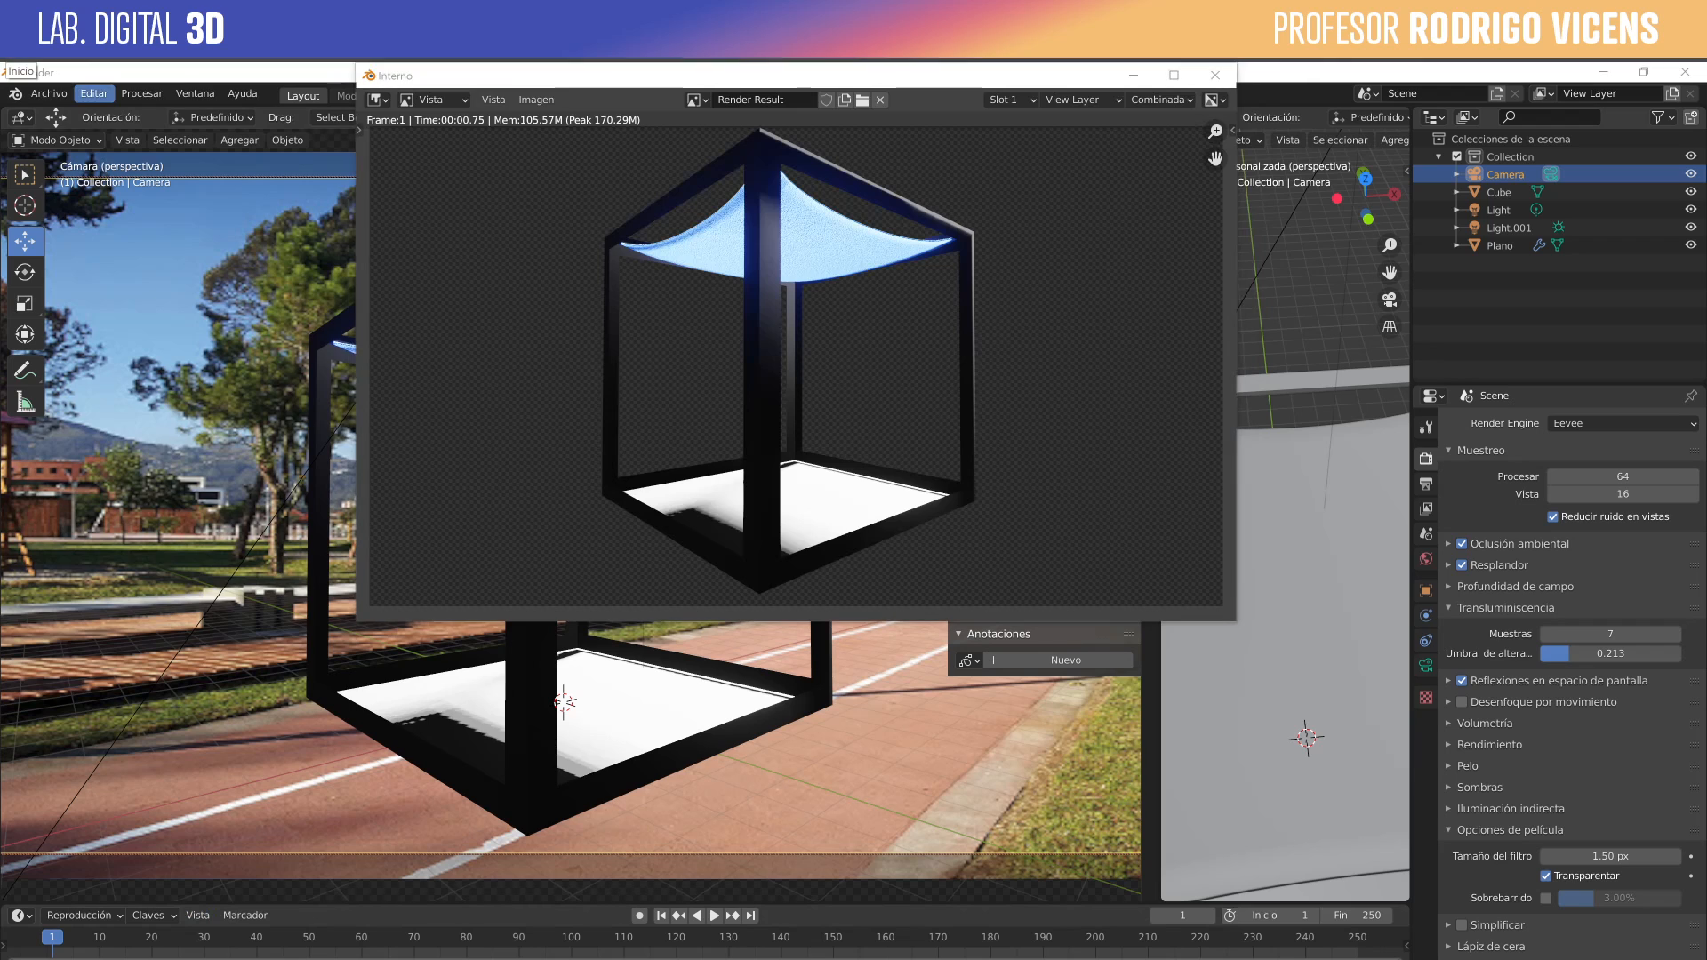
Launch Photoshop.
{"action": "key", "text": "super"}
{"action": "type", "text": "pho"}
{"action": "key", "text": "Return"}
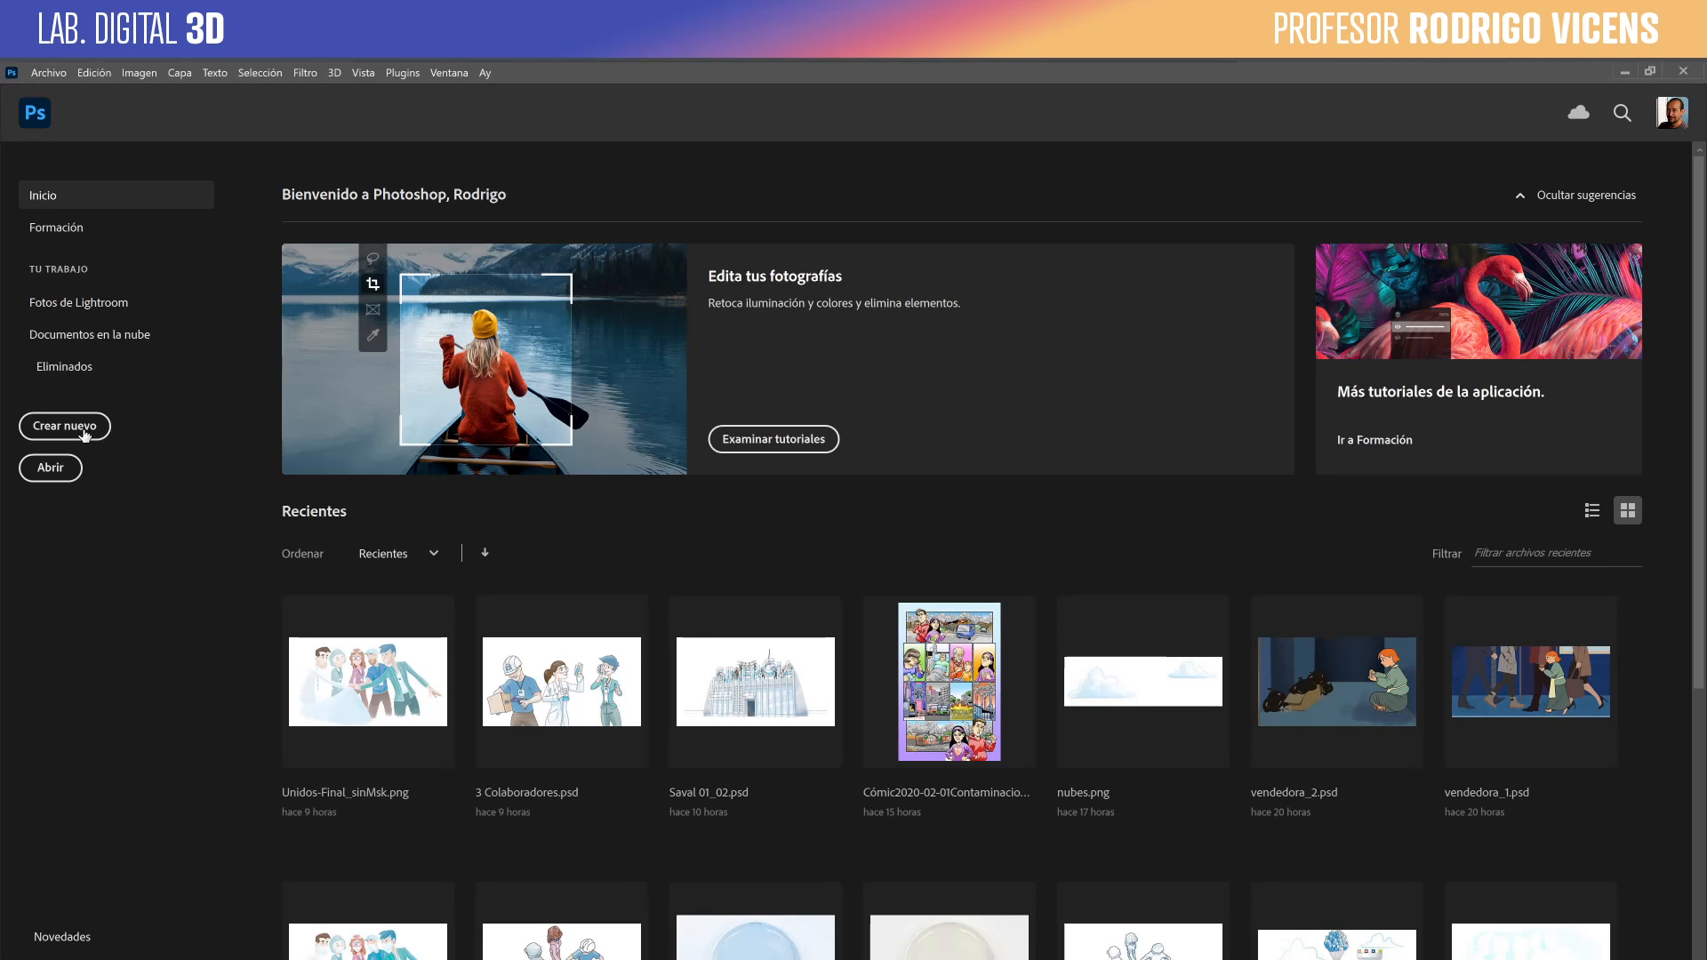
Browse for the images to open in the Fotomontaje folder under CLASES and 3D.
{"action": "left_click", "coordinate": [56, 469]}
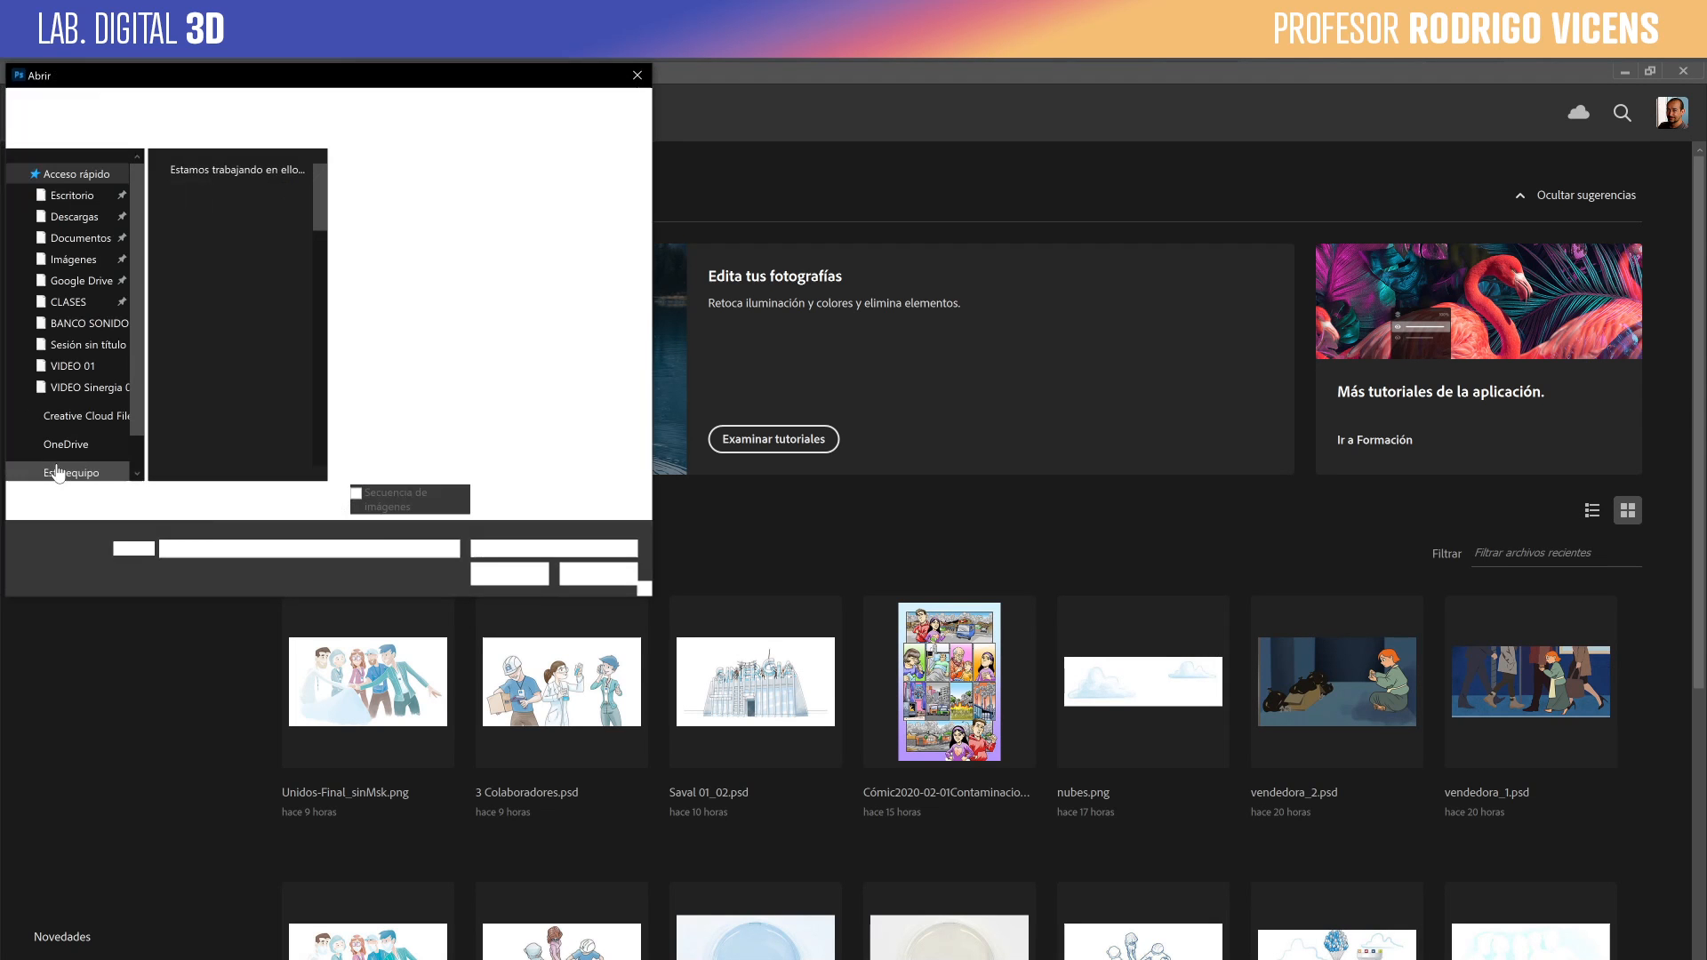
{"action": "left_click_drag", "start_coordinate": [339, 77], "coordinate": [566, 138]}
{"action": "scroll", "coordinate": [558, 281], "scroll_direction": "down", "scroll_amount": 3}
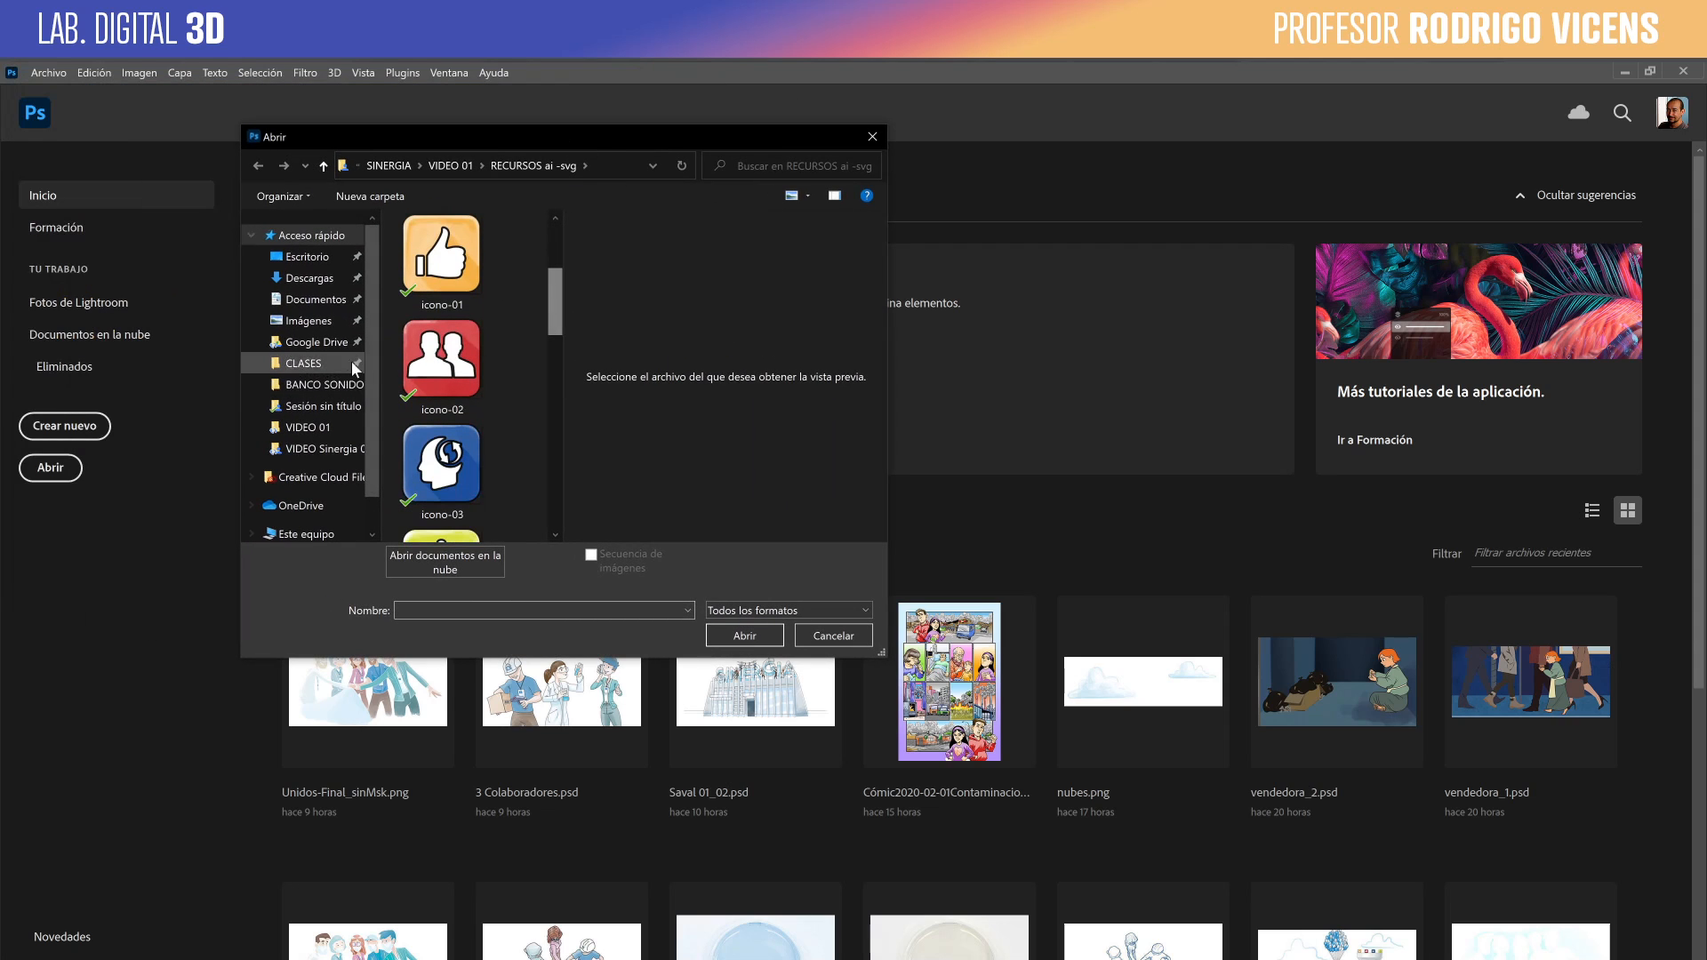
{"action": "scroll", "coordinate": [370, 355], "scroll_direction": "down", "scroll_amount": 1}
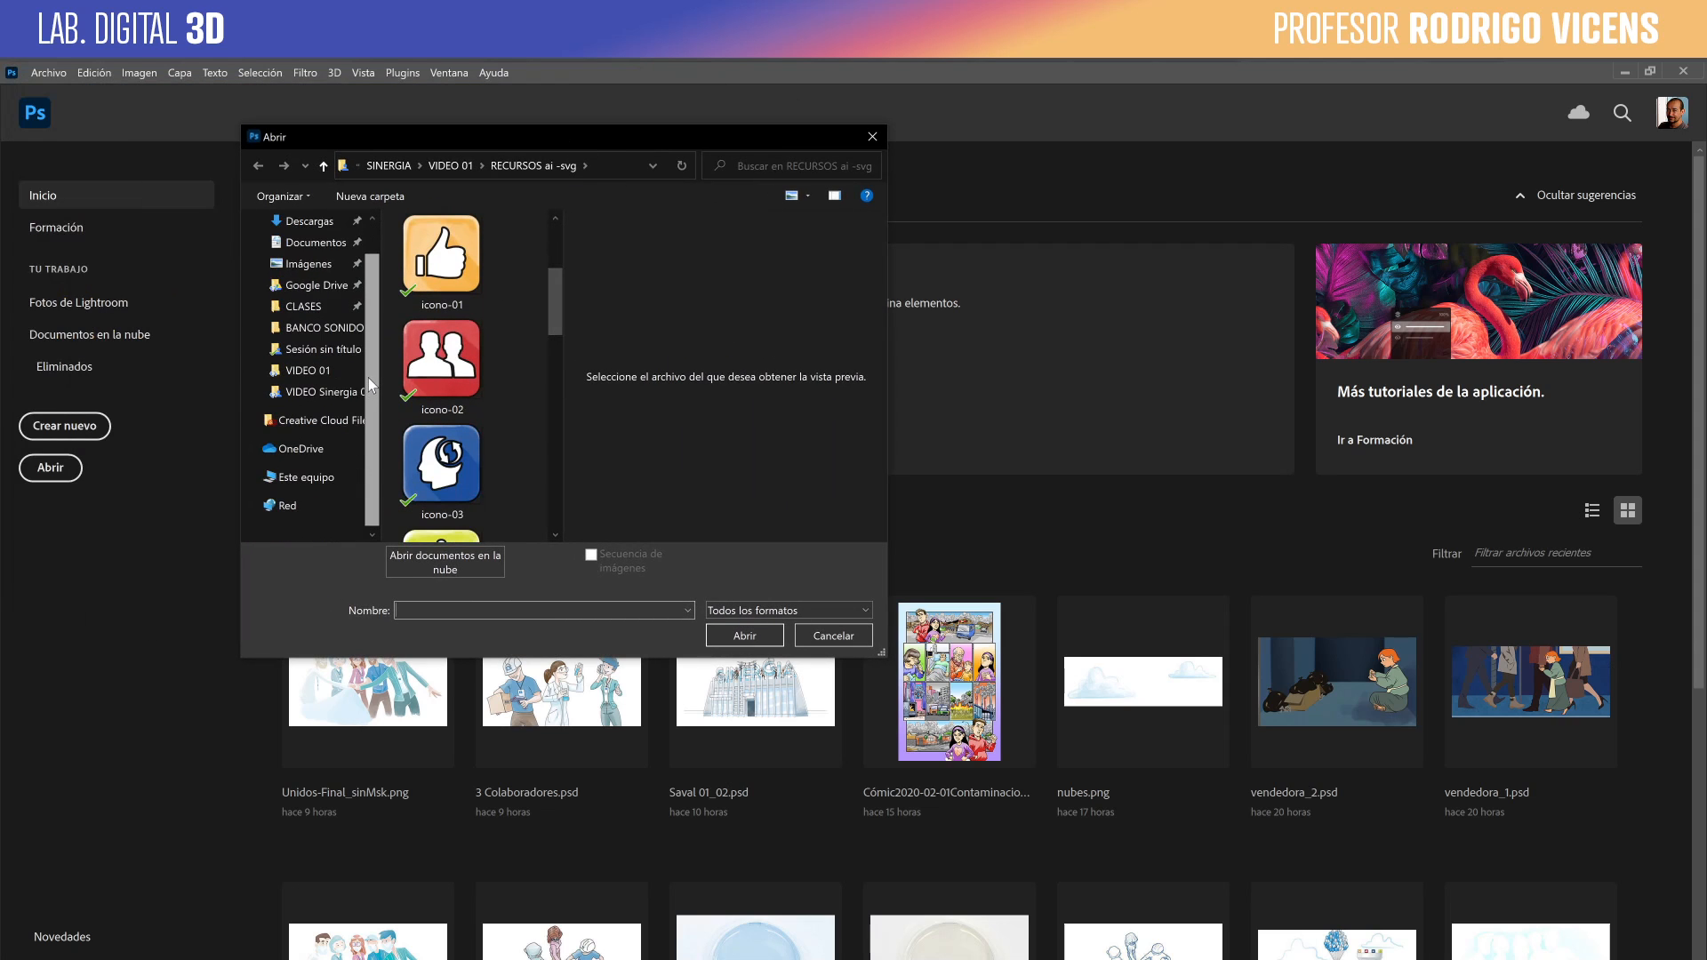
{"action": "left_click", "coordinate": [320, 329]}
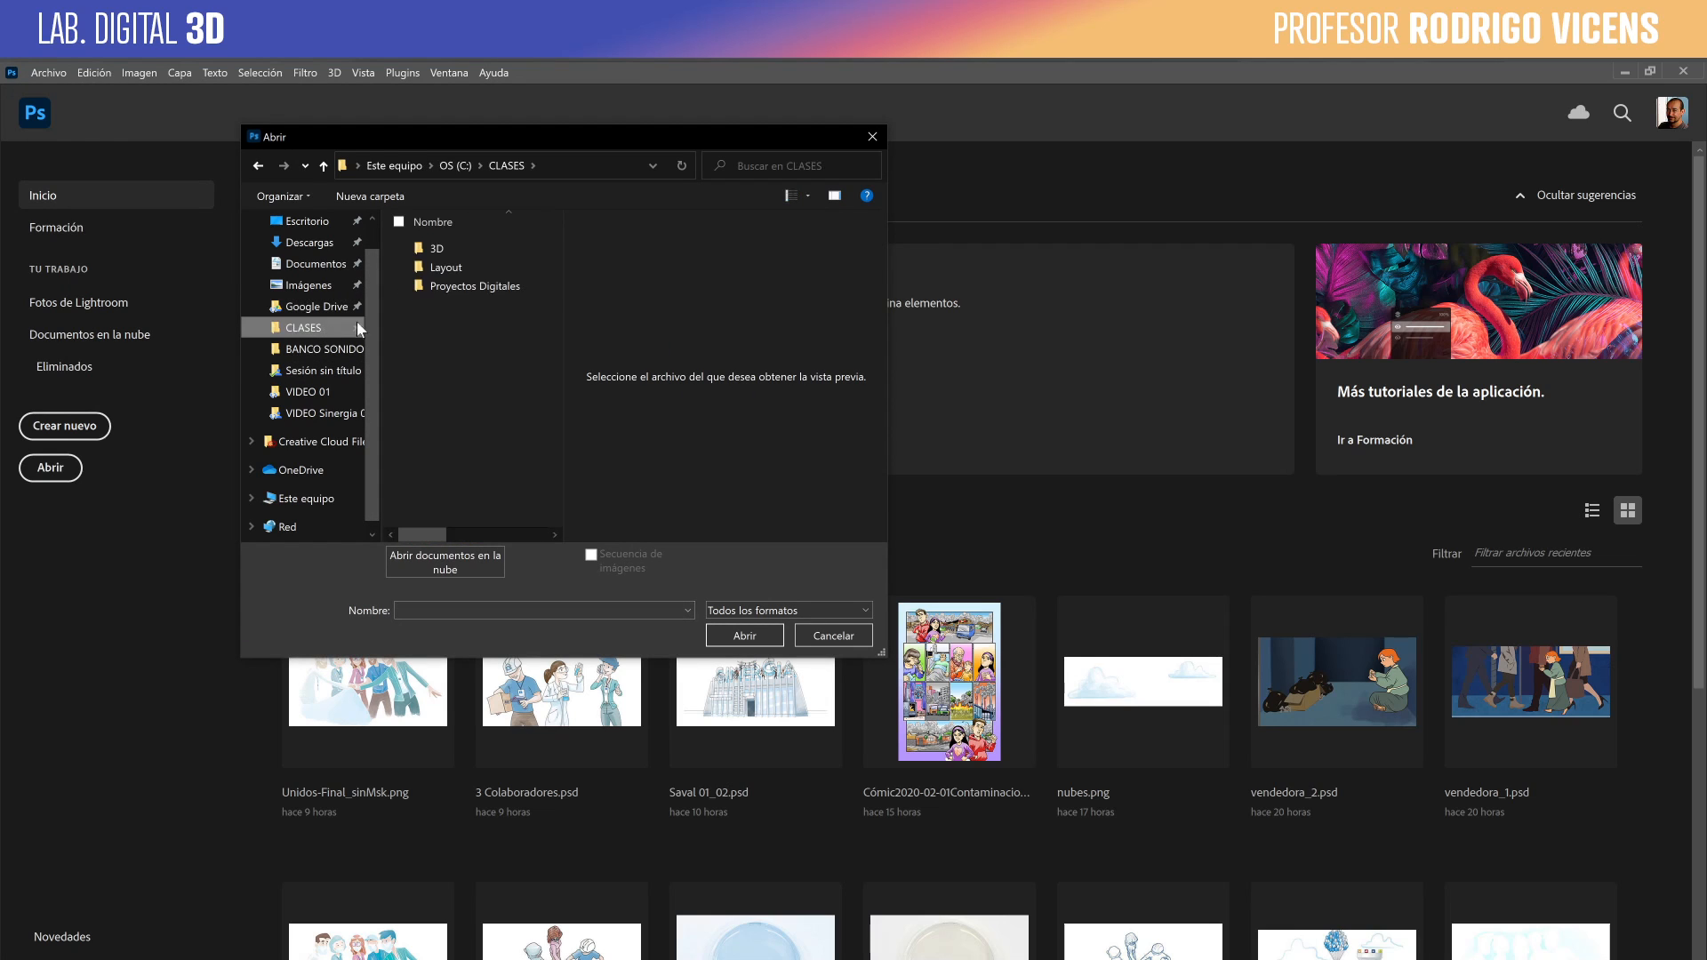
{"action": "double_click", "coordinate": [440, 248]}
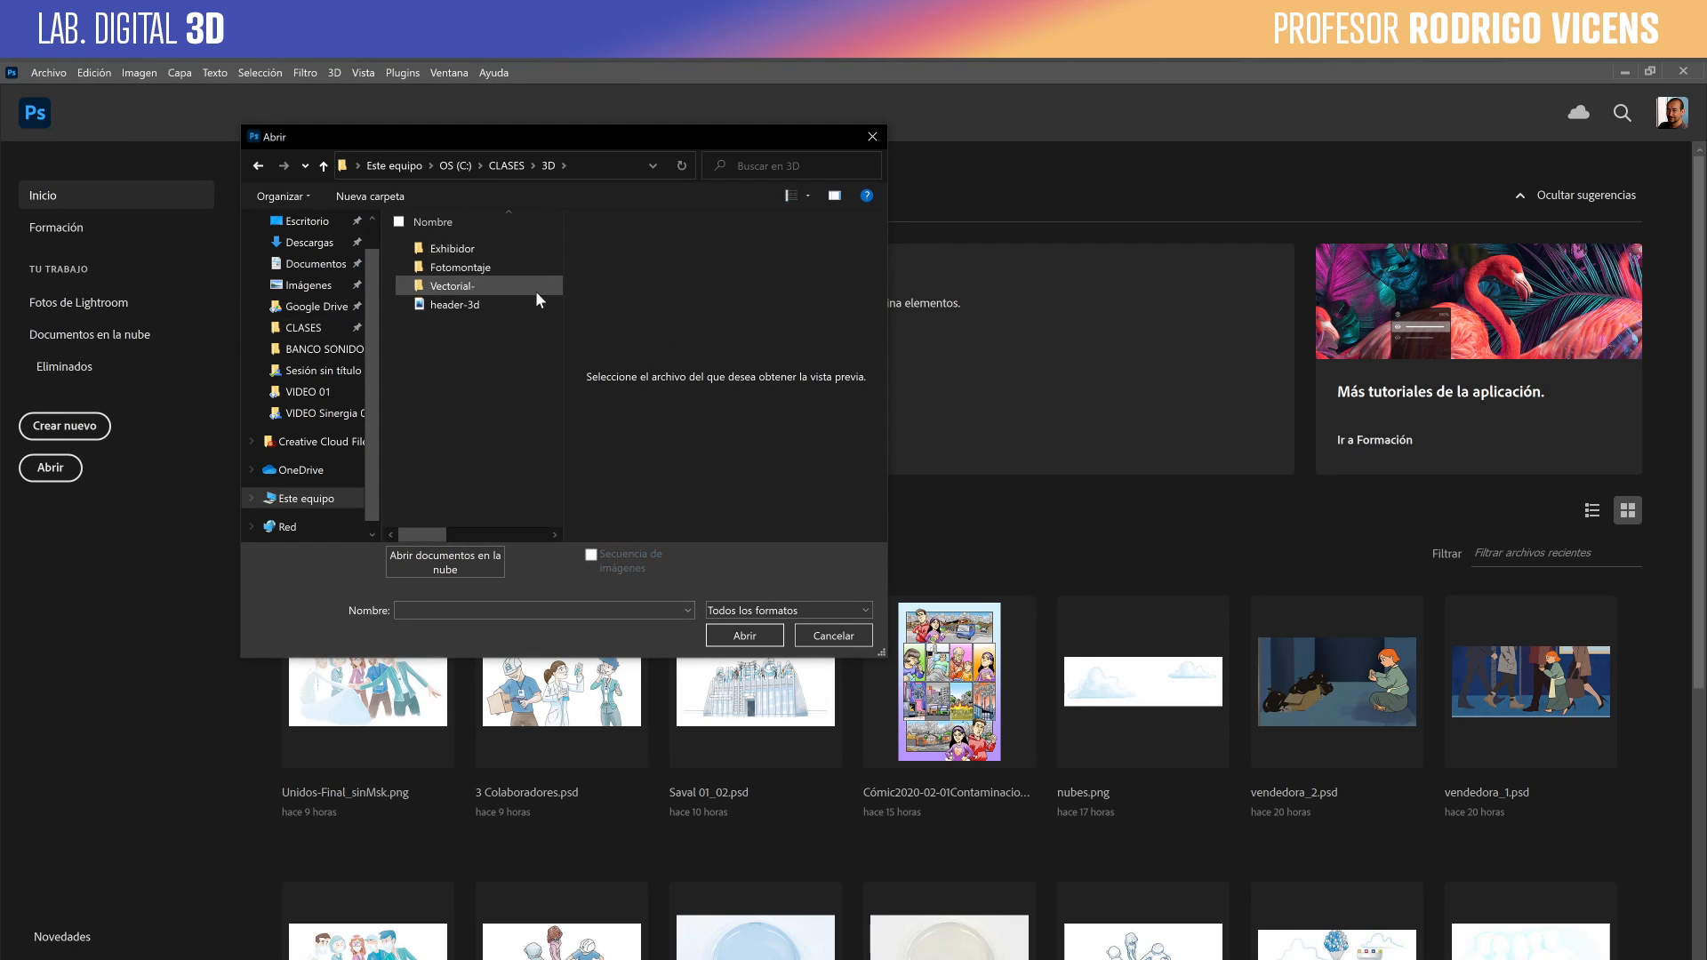
{"action": "left_click", "coordinate": [486, 271]}
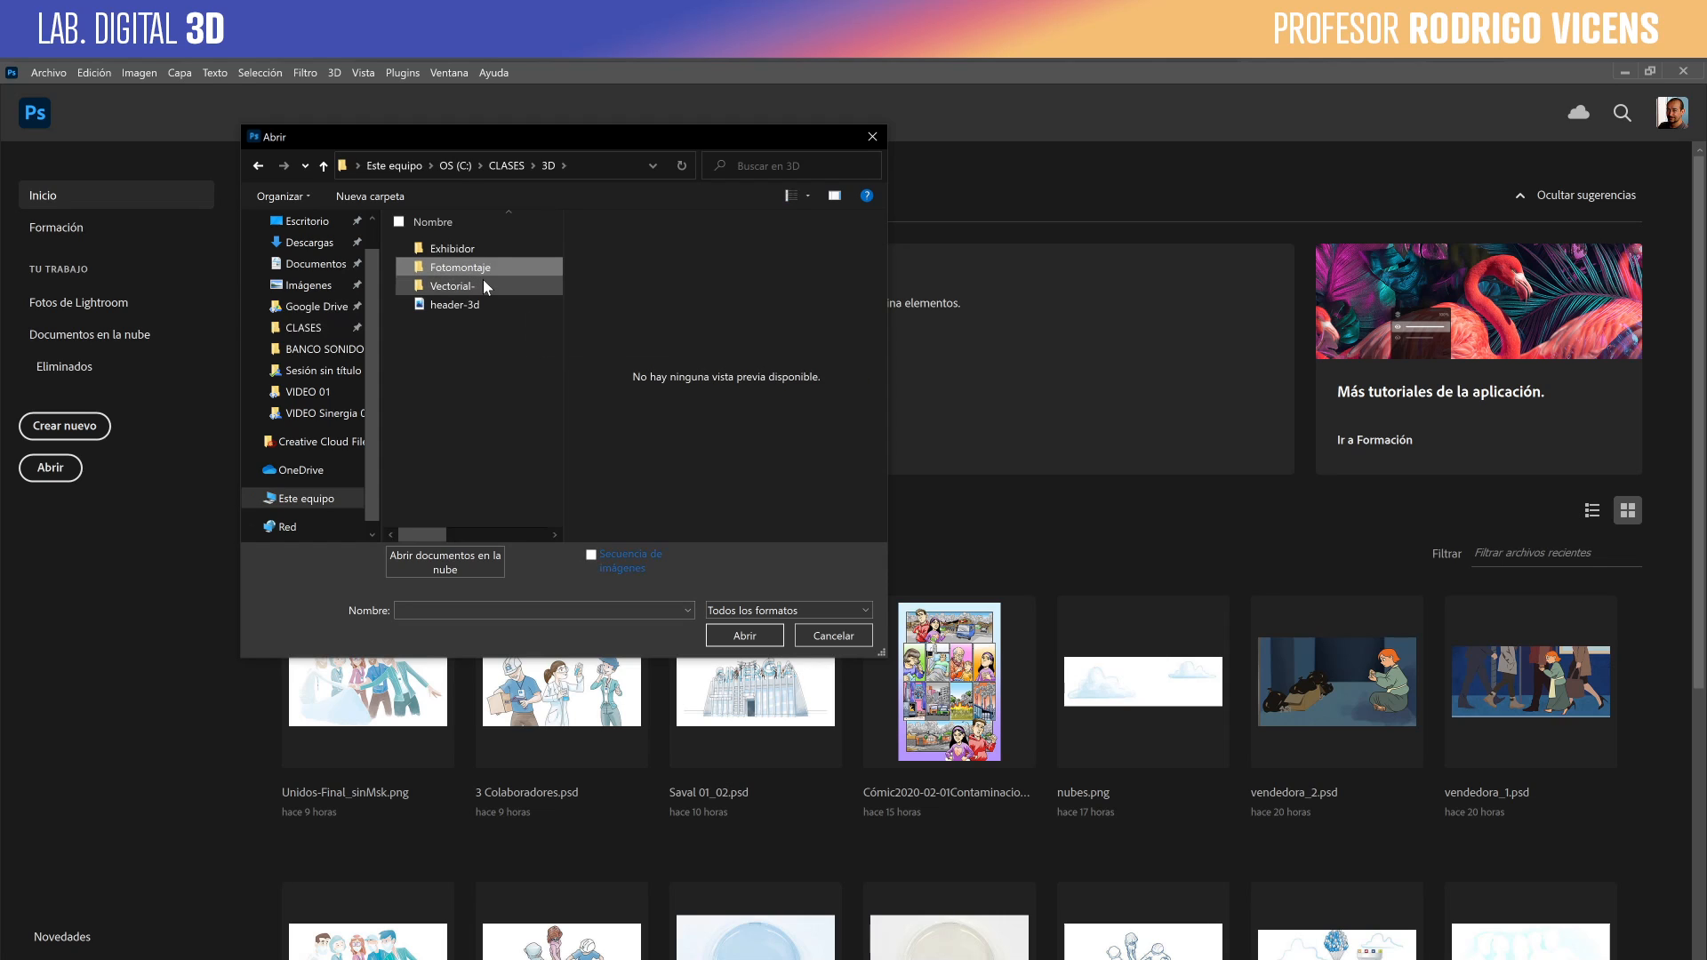
{"action": "double_click", "coordinate": [486, 269]}
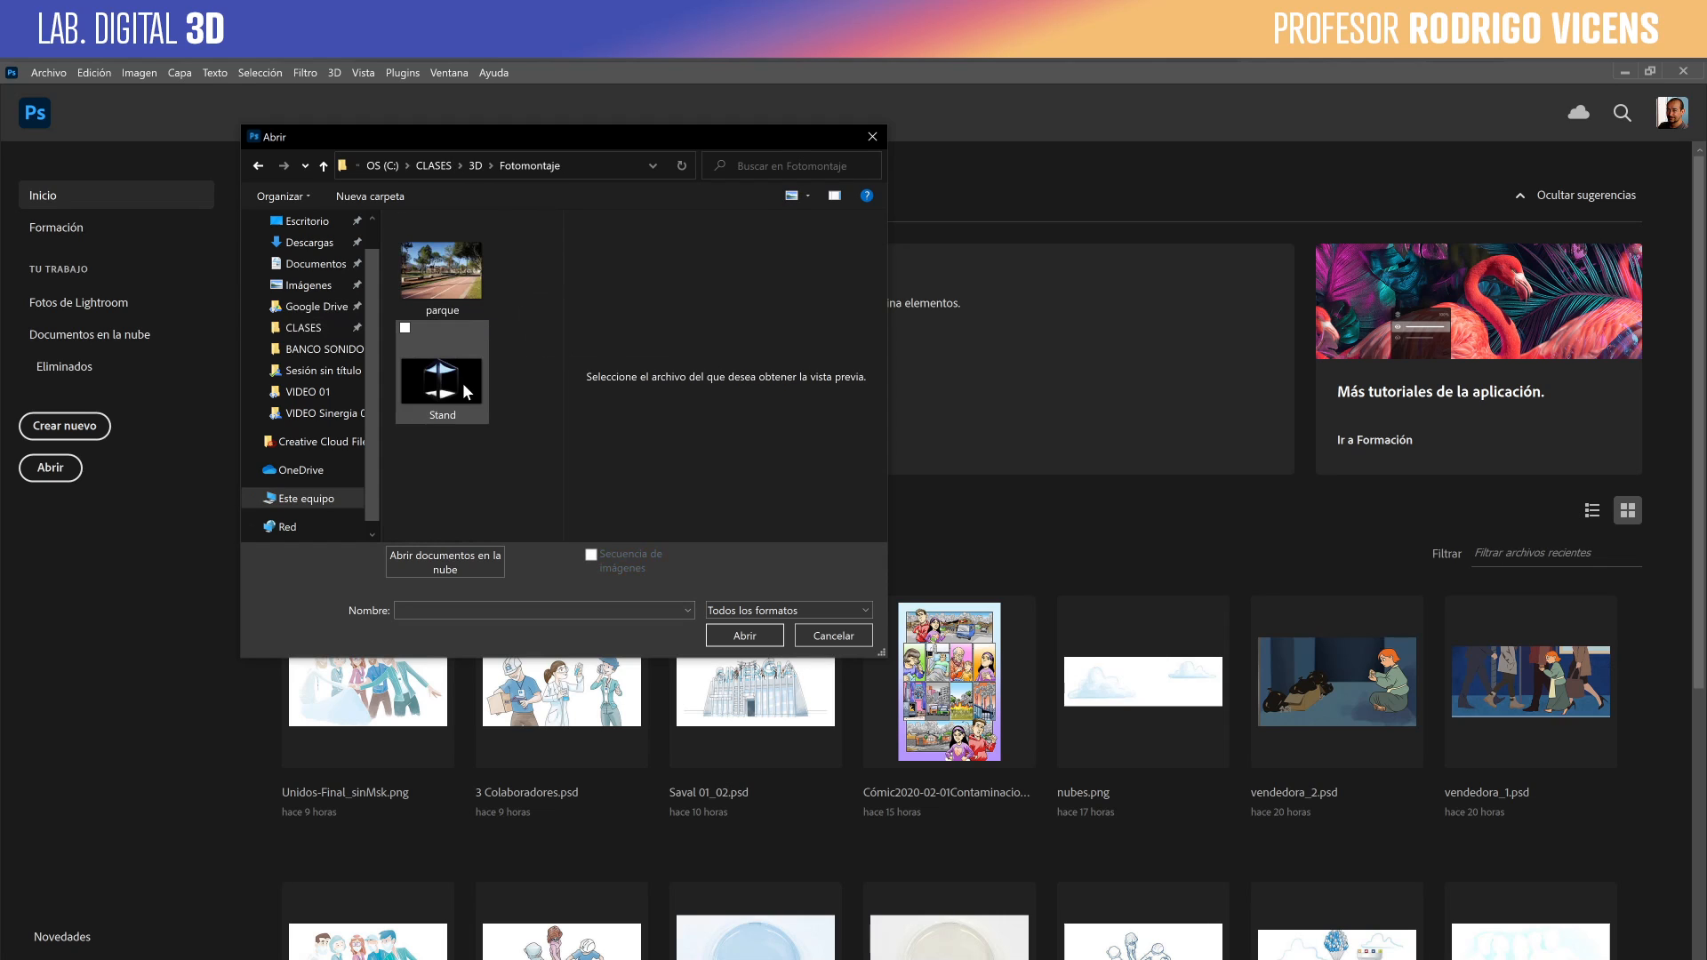
Open the parque and Stand images together, leaving the color profile of Stand.png unmodified.
{"action": "left_click", "coordinate": [448, 281]}
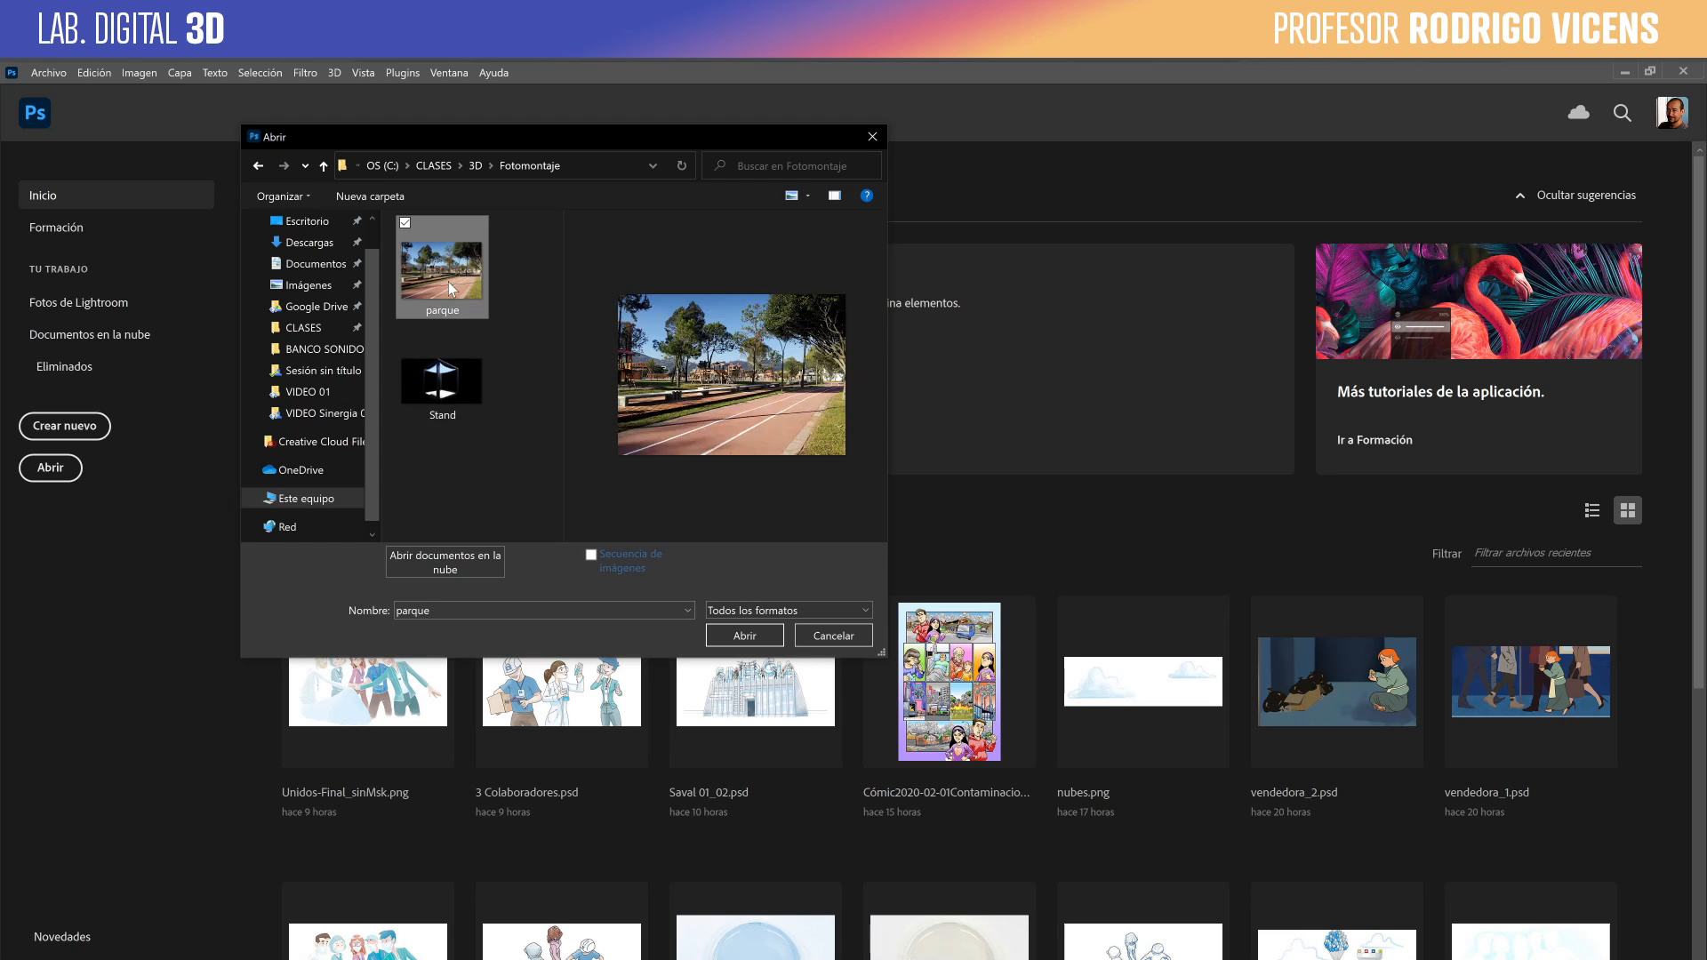
{"action": "left_click", "coordinate": [460, 386], "text": "ctrl"}
{"action": "left_click", "coordinate": [744, 635]}
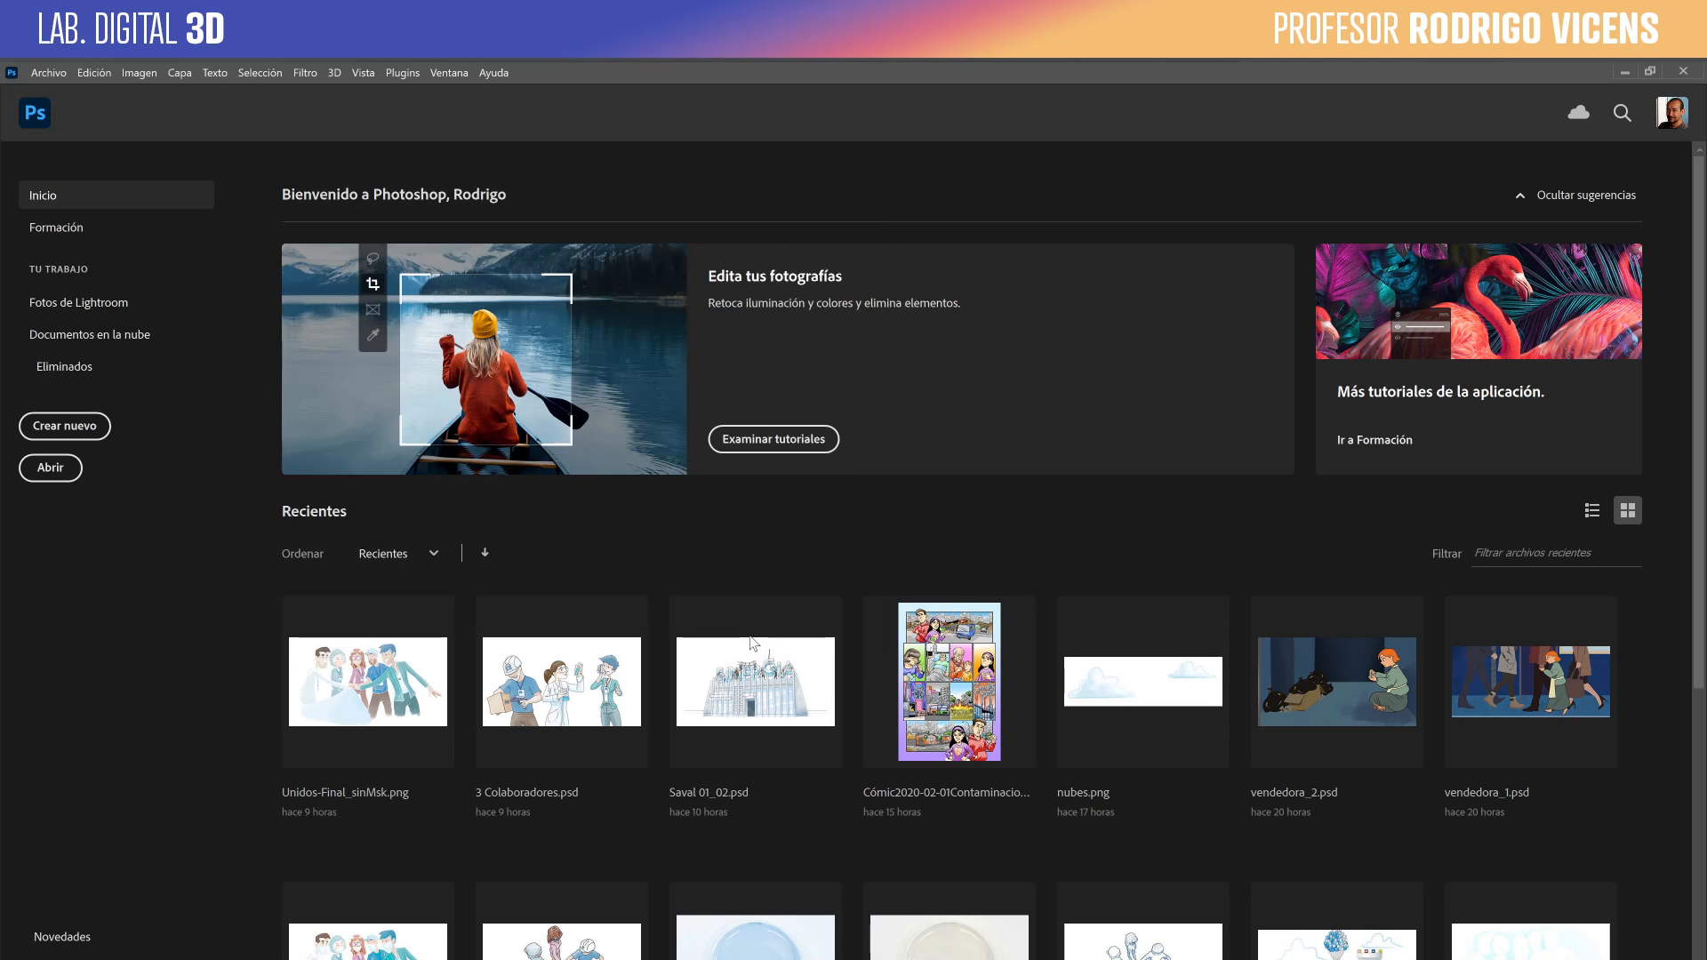
{"action": "left_click", "coordinate": [913, 458]}
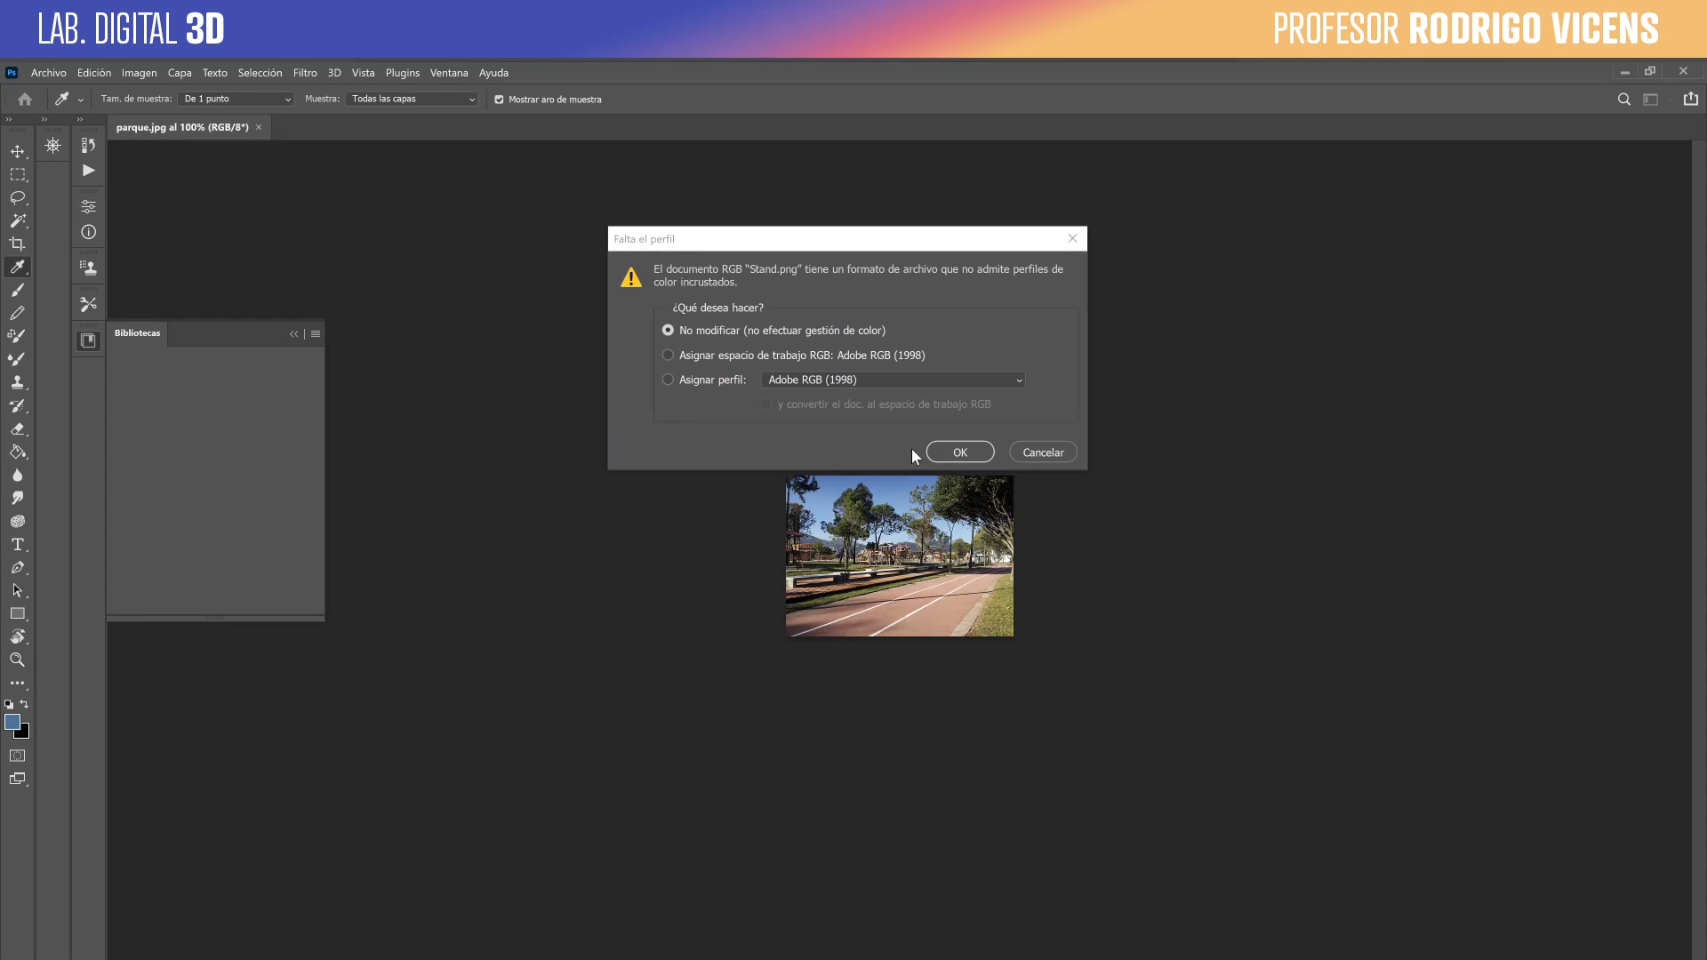
{"action": "left_click", "coordinate": [944, 455]}
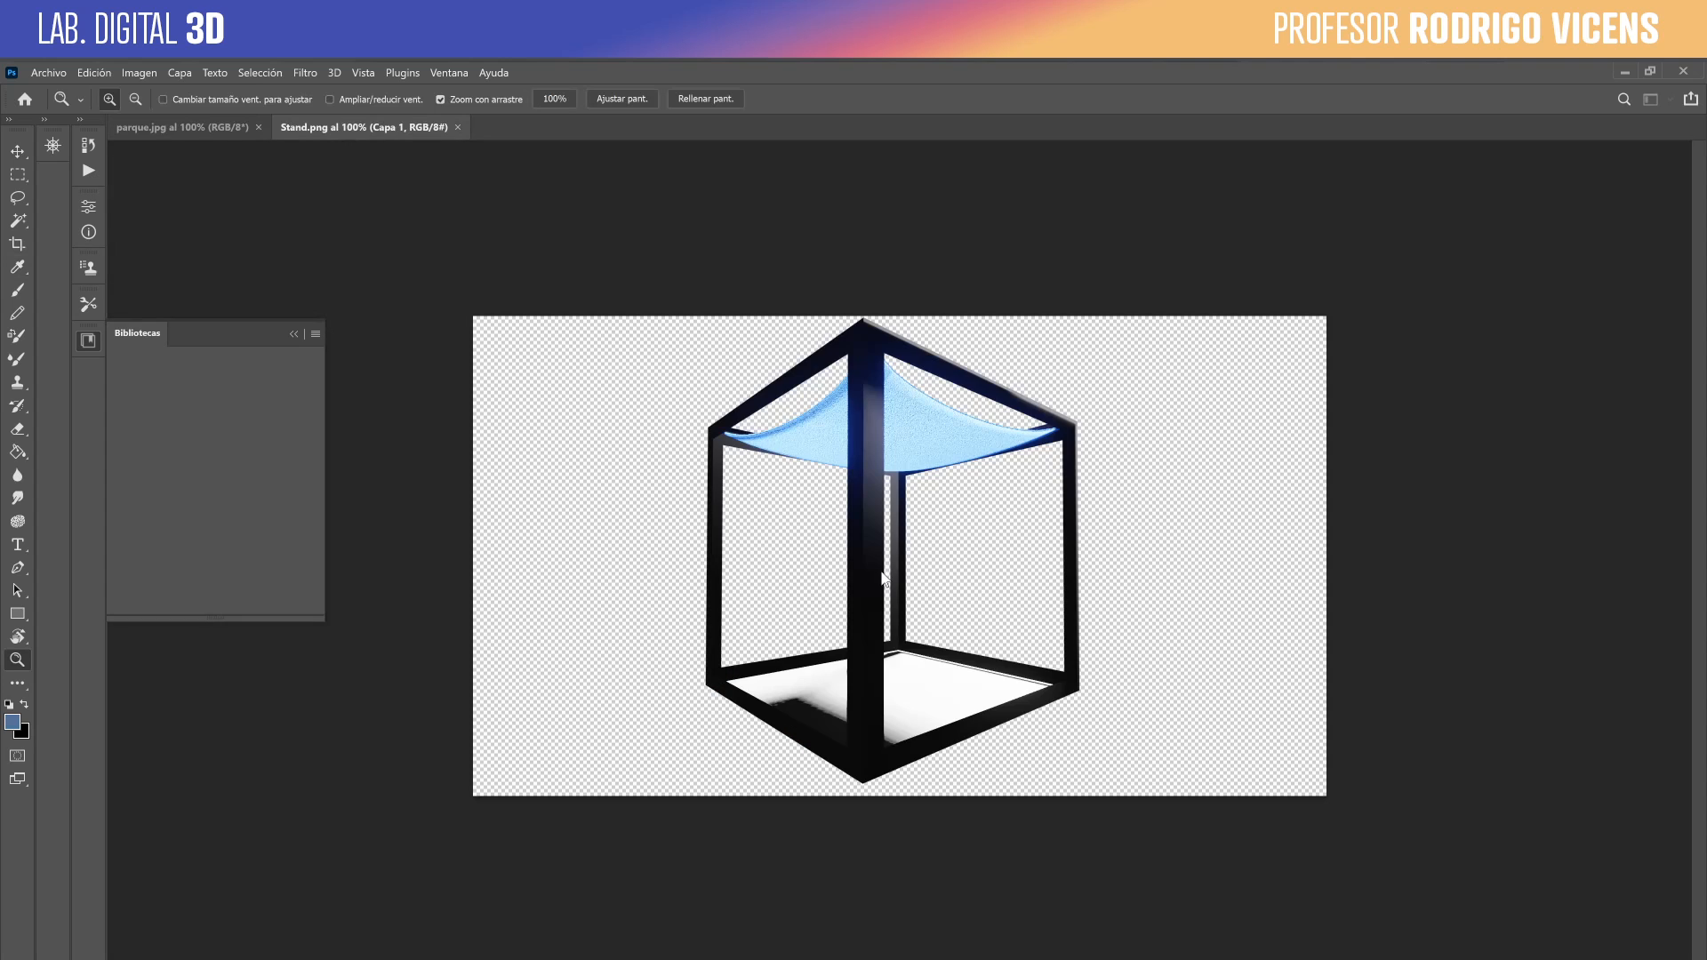
Copy the cube render from Stand.png and paste it as a new layer into parque.jpg.
{"action": "left_click", "coordinate": [185, 134]}
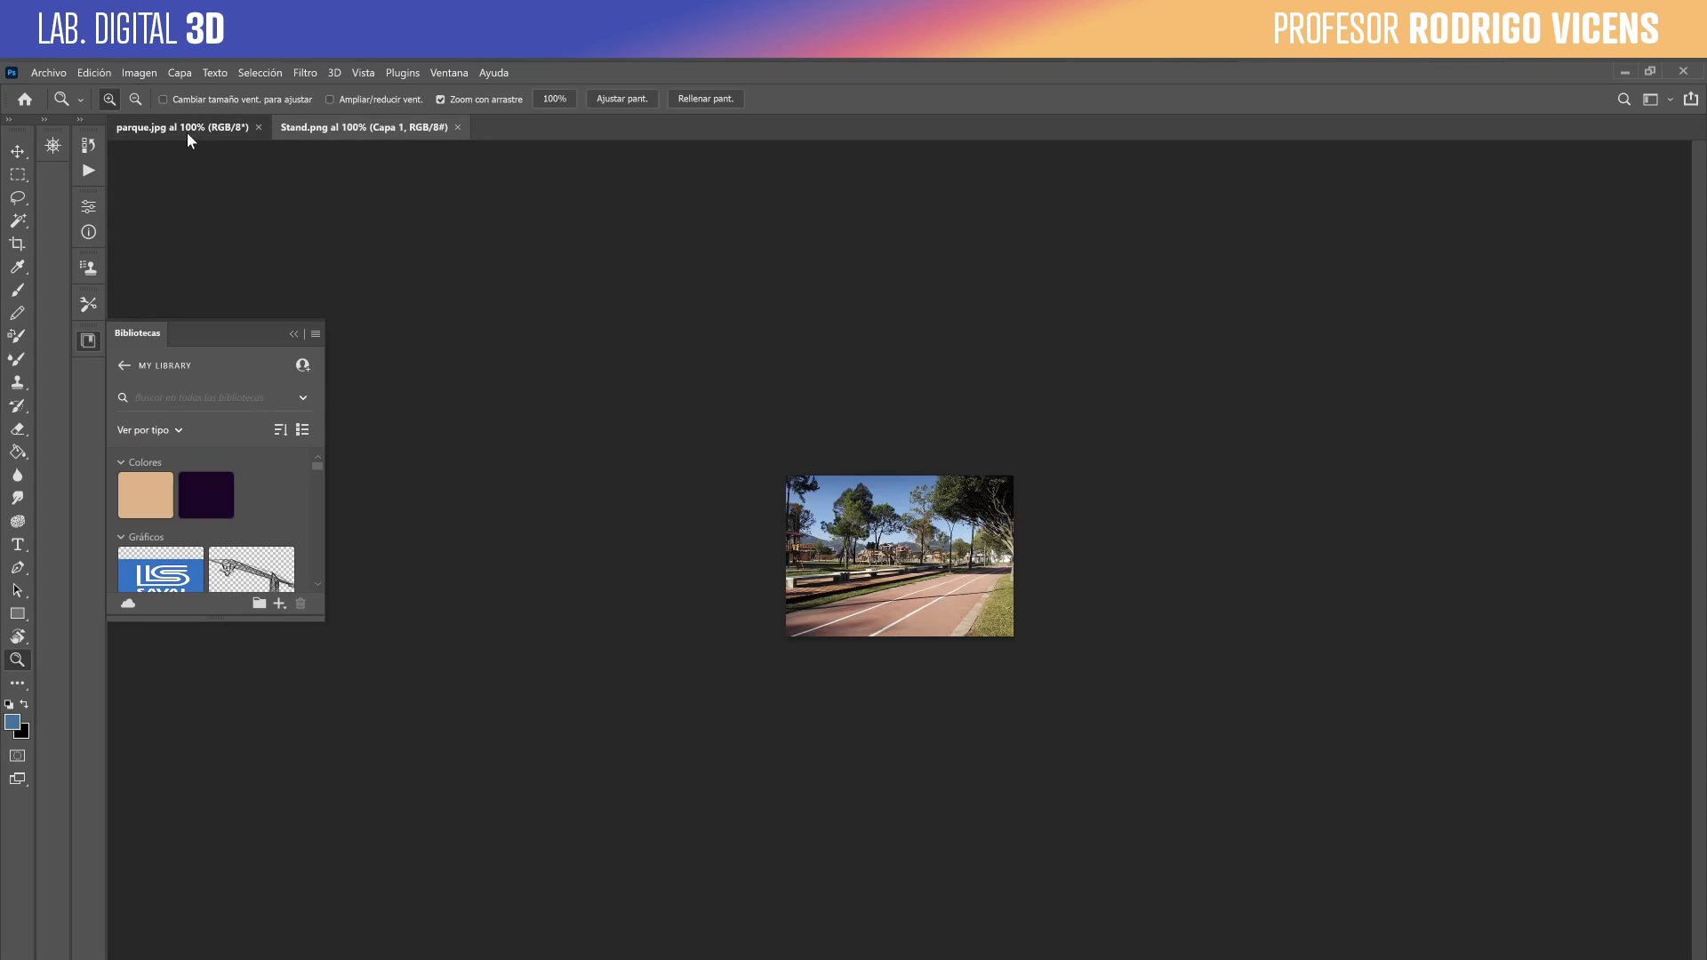
{"action": "left_click", "coordinate": [907, 553]}
{"action": "left_click", "coordinate": [908, 559]}
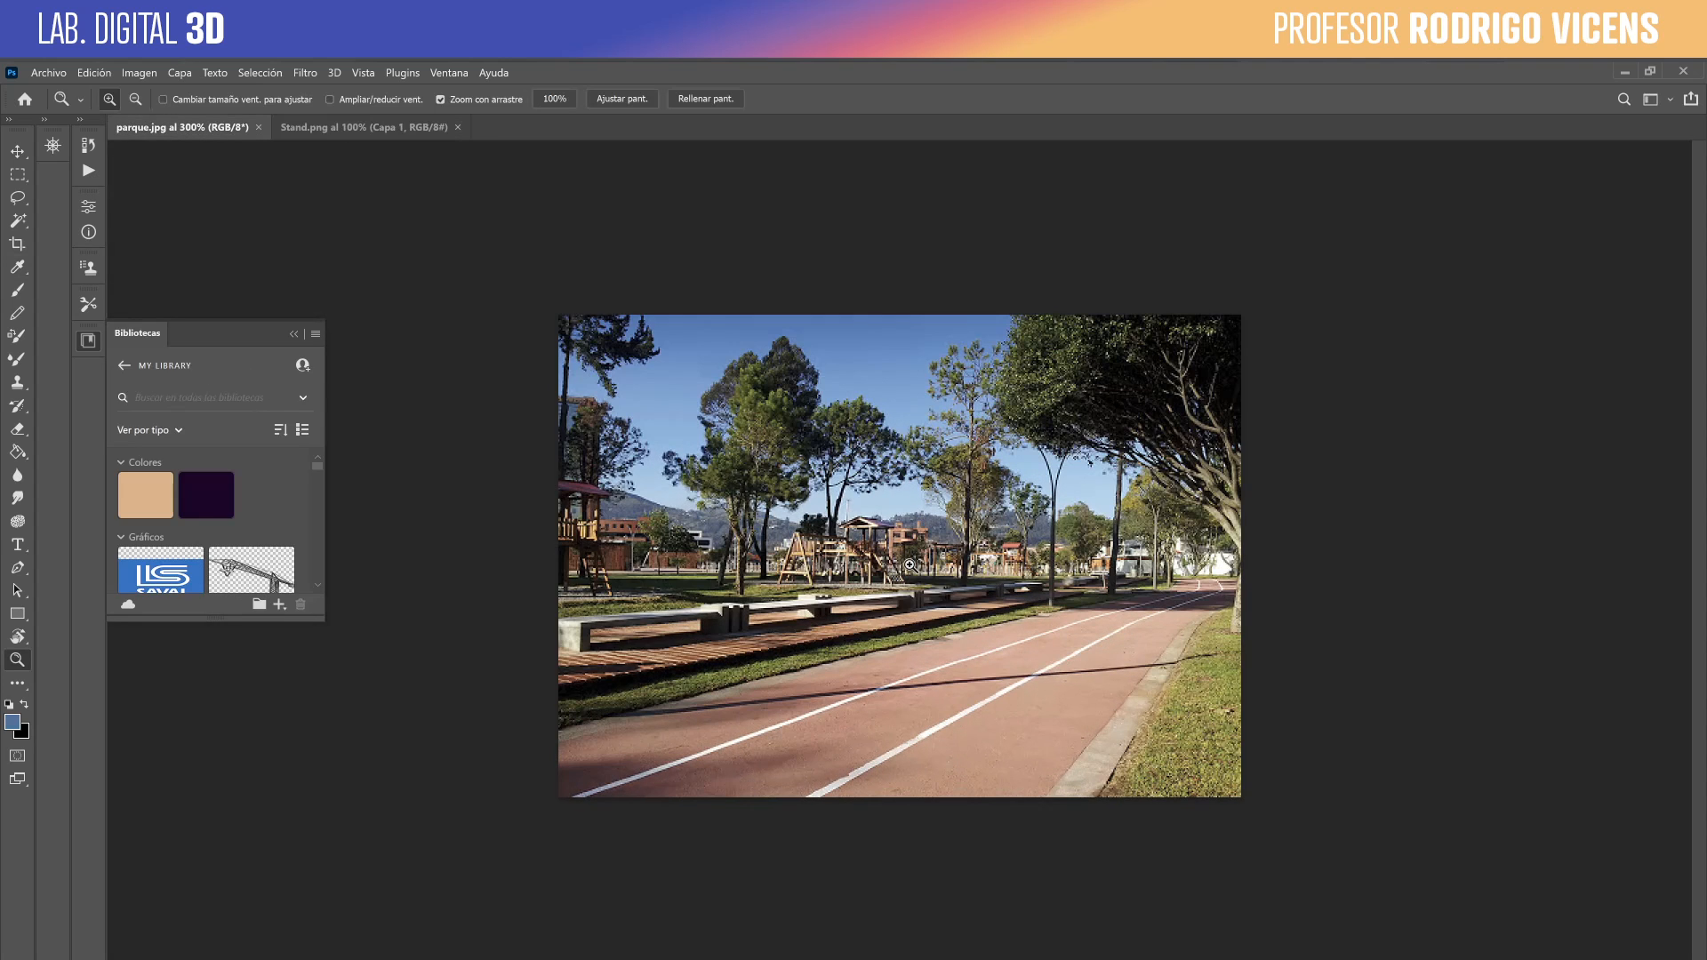
{"action": "left_click", "coordinate": [909, 565]}
{"action": "left_click", "coordinate": [908, 563], "text": "alt"}
{"action": "left_click", "coordinate": [909, 563], "text": "alt"}
{"action": "left_click", "coordinate": [364, 128]}
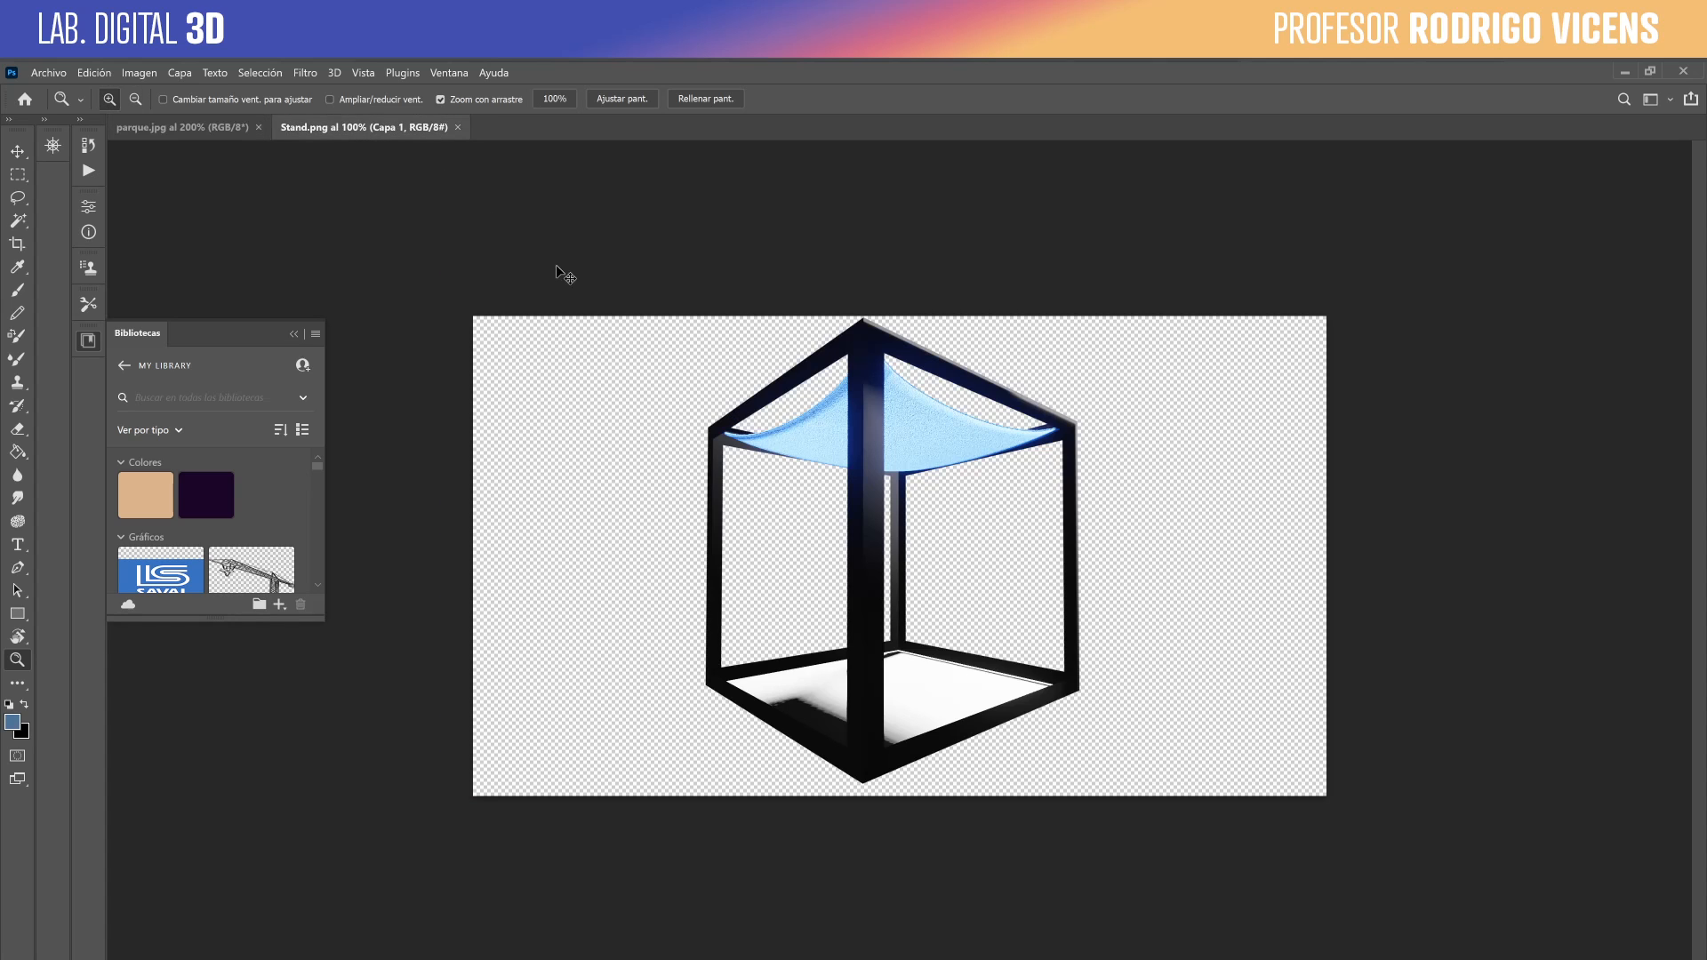
{"action": "left_click", "coordinate": [240, 128]}
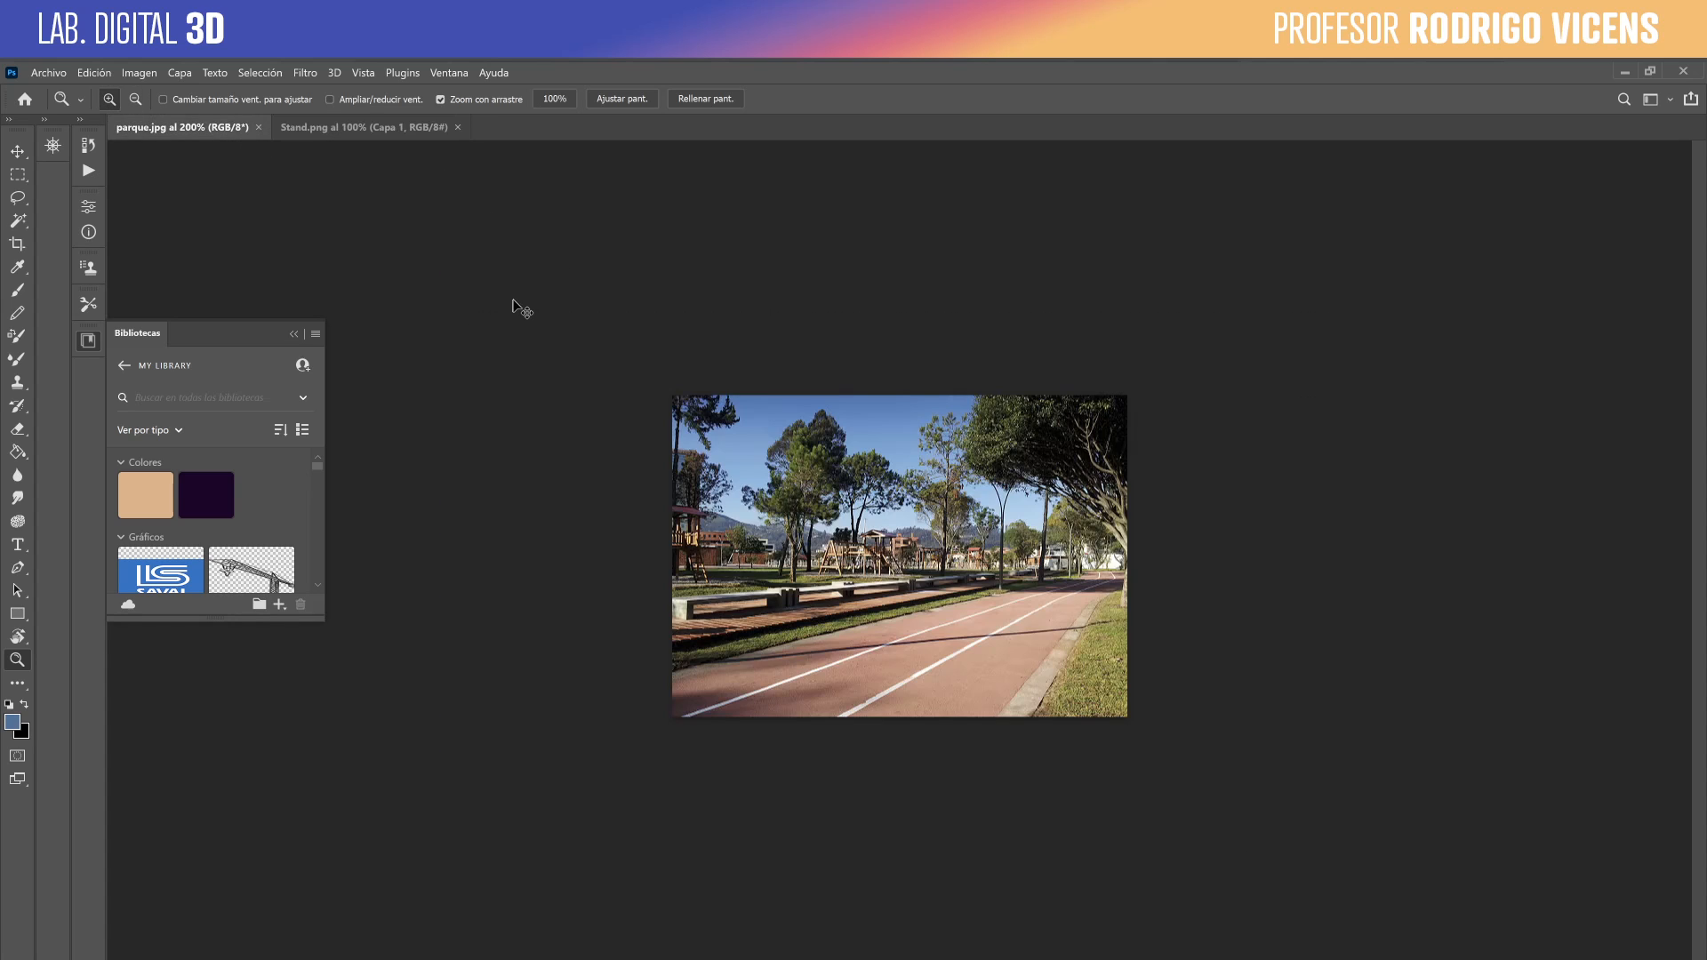
{"action": "key", "text": "ctrl+v"}
{"action": "key", "text": "ctrl+t"}
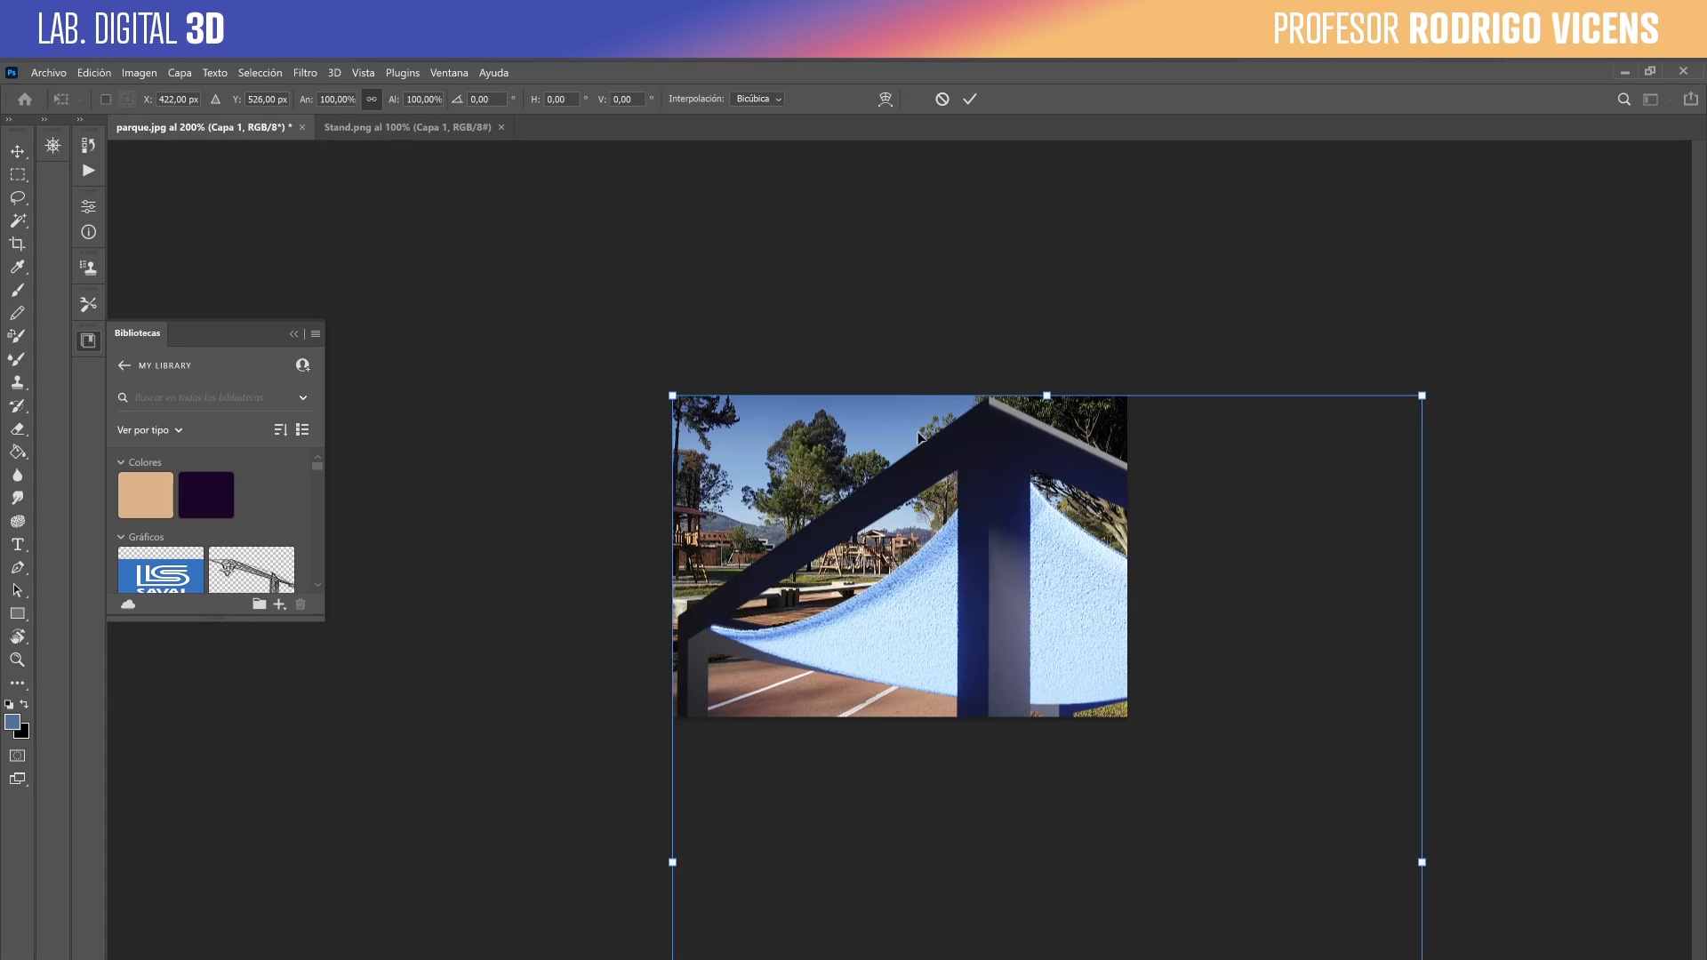
{"action": "key", "text": "Tab"}
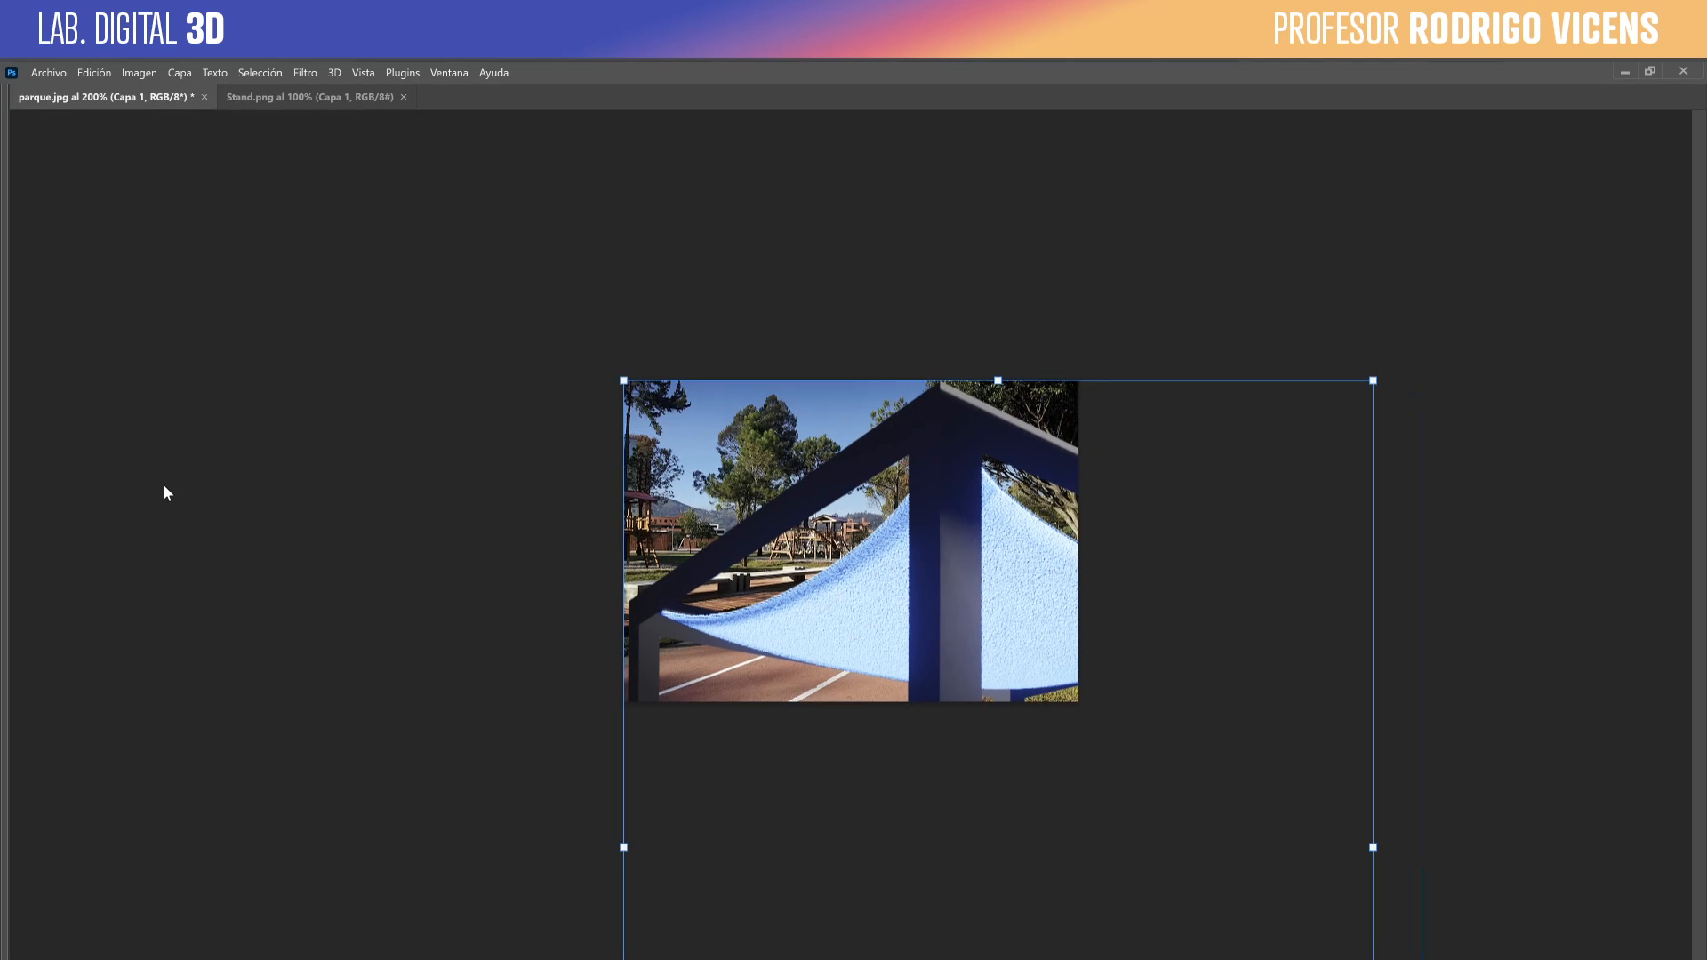
{"action": "key", "text": "Tab"}
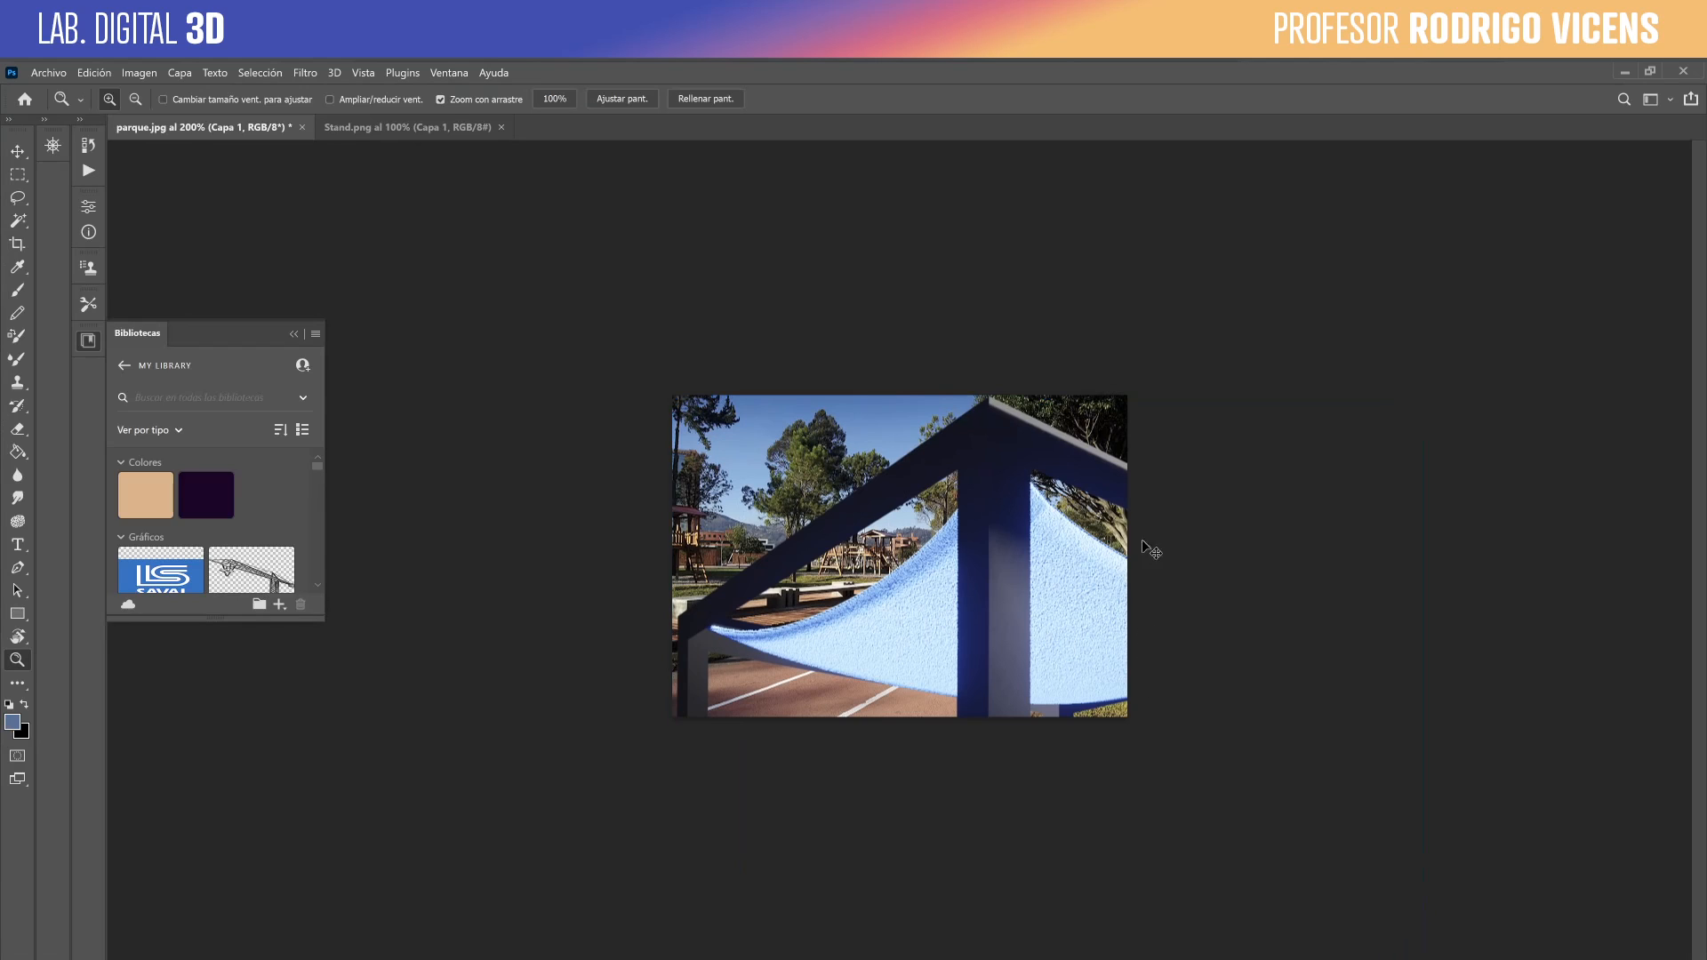
Scale the pasted cube layer down proportionally and place it standing on the running track of the park photo.
{"action": "key", "text": "ctrl+t"}
{"action": "left_click_drag", "start_coordinate": [1408, 410], "coordinate": [1022, 882]}
{"action": "left_click_drag", "start_coordinate": [956, 943], "coordinate": [937, 488]}
{"action": "left_click_drag", "start_coordinate": [859, 677], "coordinate": [905, 633]}
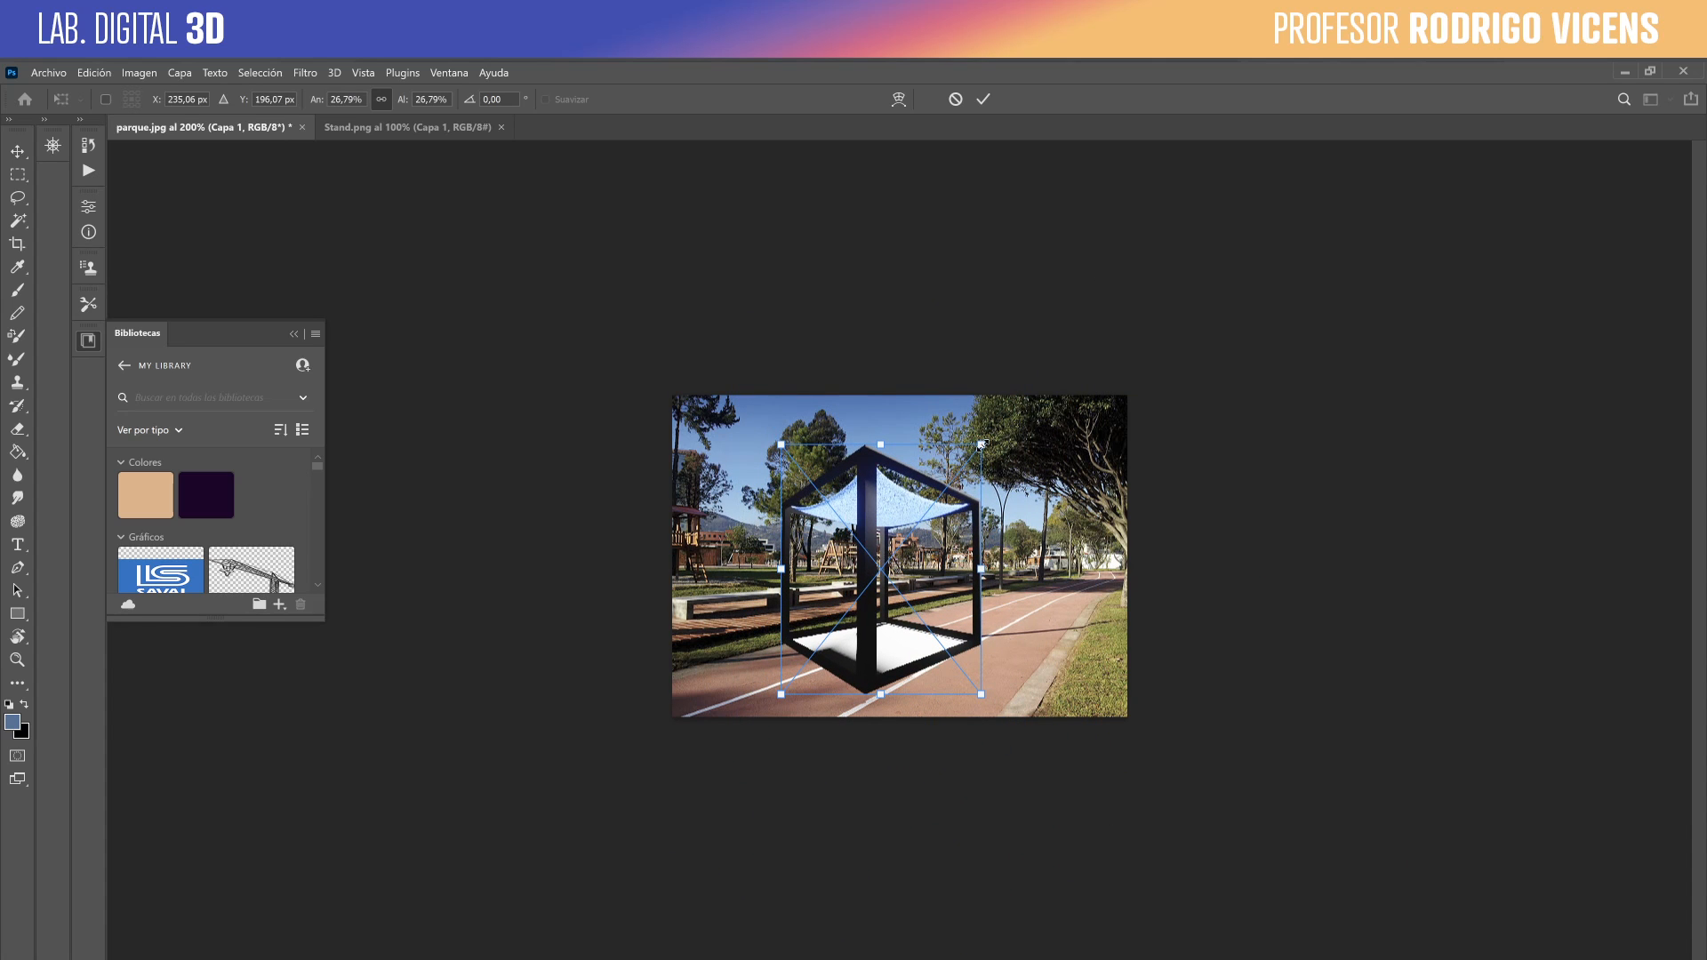
{"action": "left_click_drag", "start_coordinate": [982, 444], "coordinate": [996, 425]}
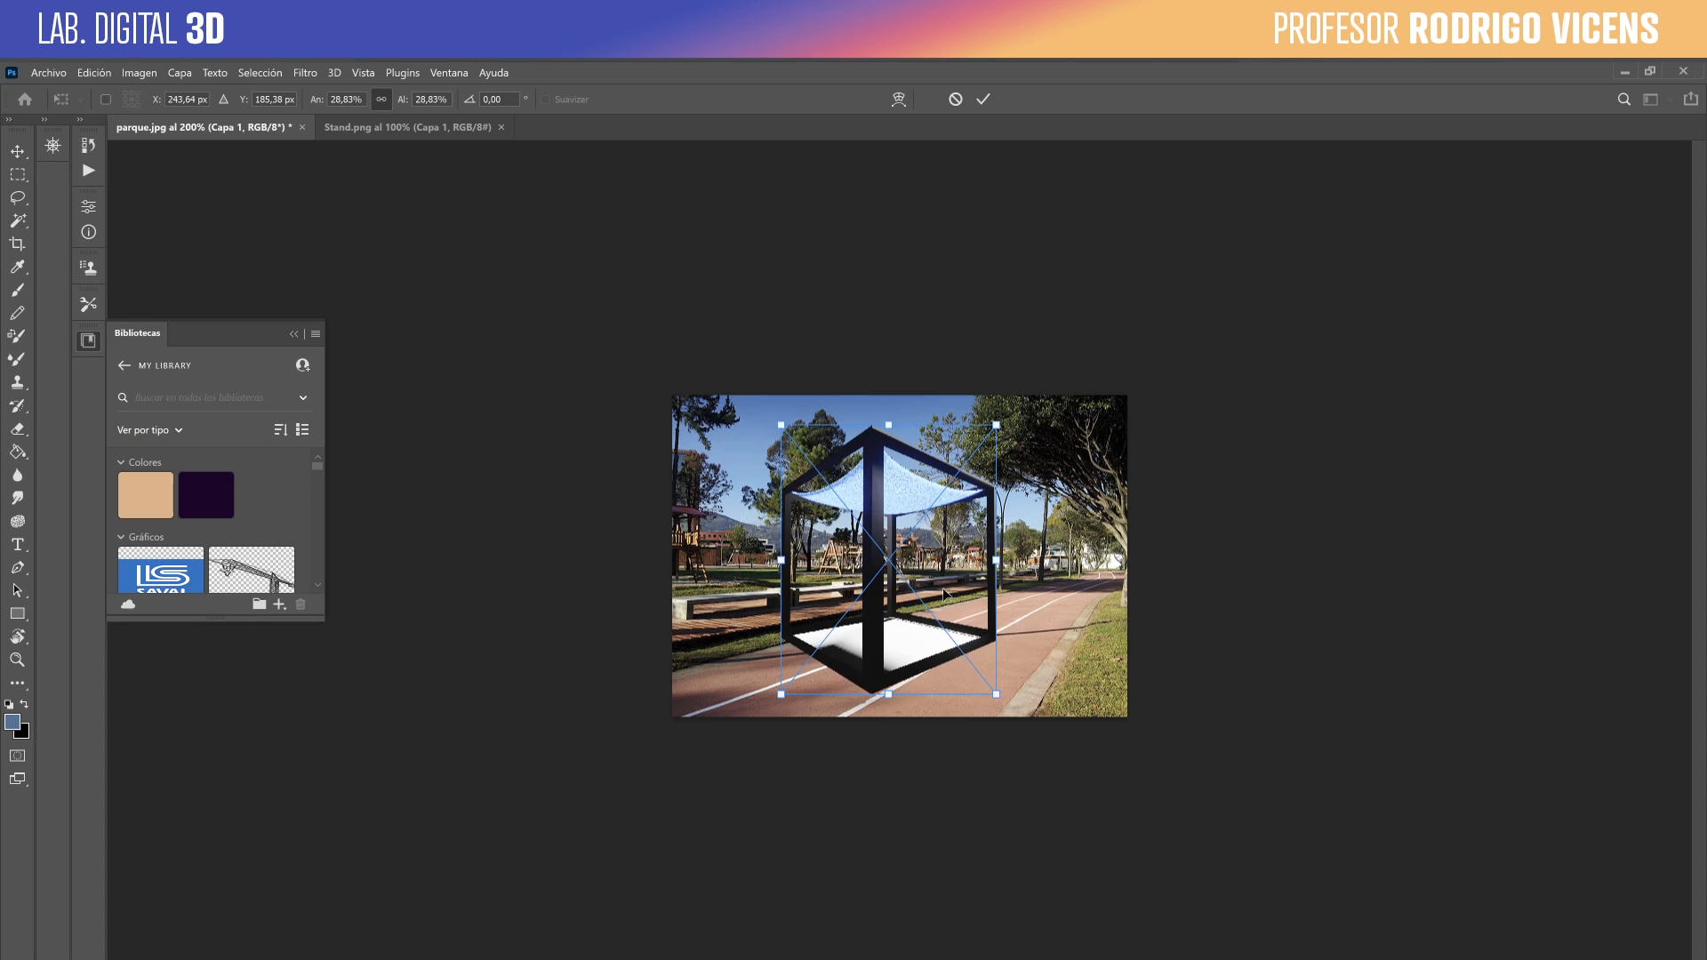
{"action": "left_click_drag", "start_coordinate": [944, 594], "coordinate": [961, 591]}
{"action": "left_click_drag", "start_coordinate": [1010, 419], "coordinate": [989, 442]}
{"action": "left_click_drag", "start_coordinate": [951, 574], "coordinate": [956, 577]}
{"action": "key", "text": "Return"}
{"action": "key", "text": "z"}
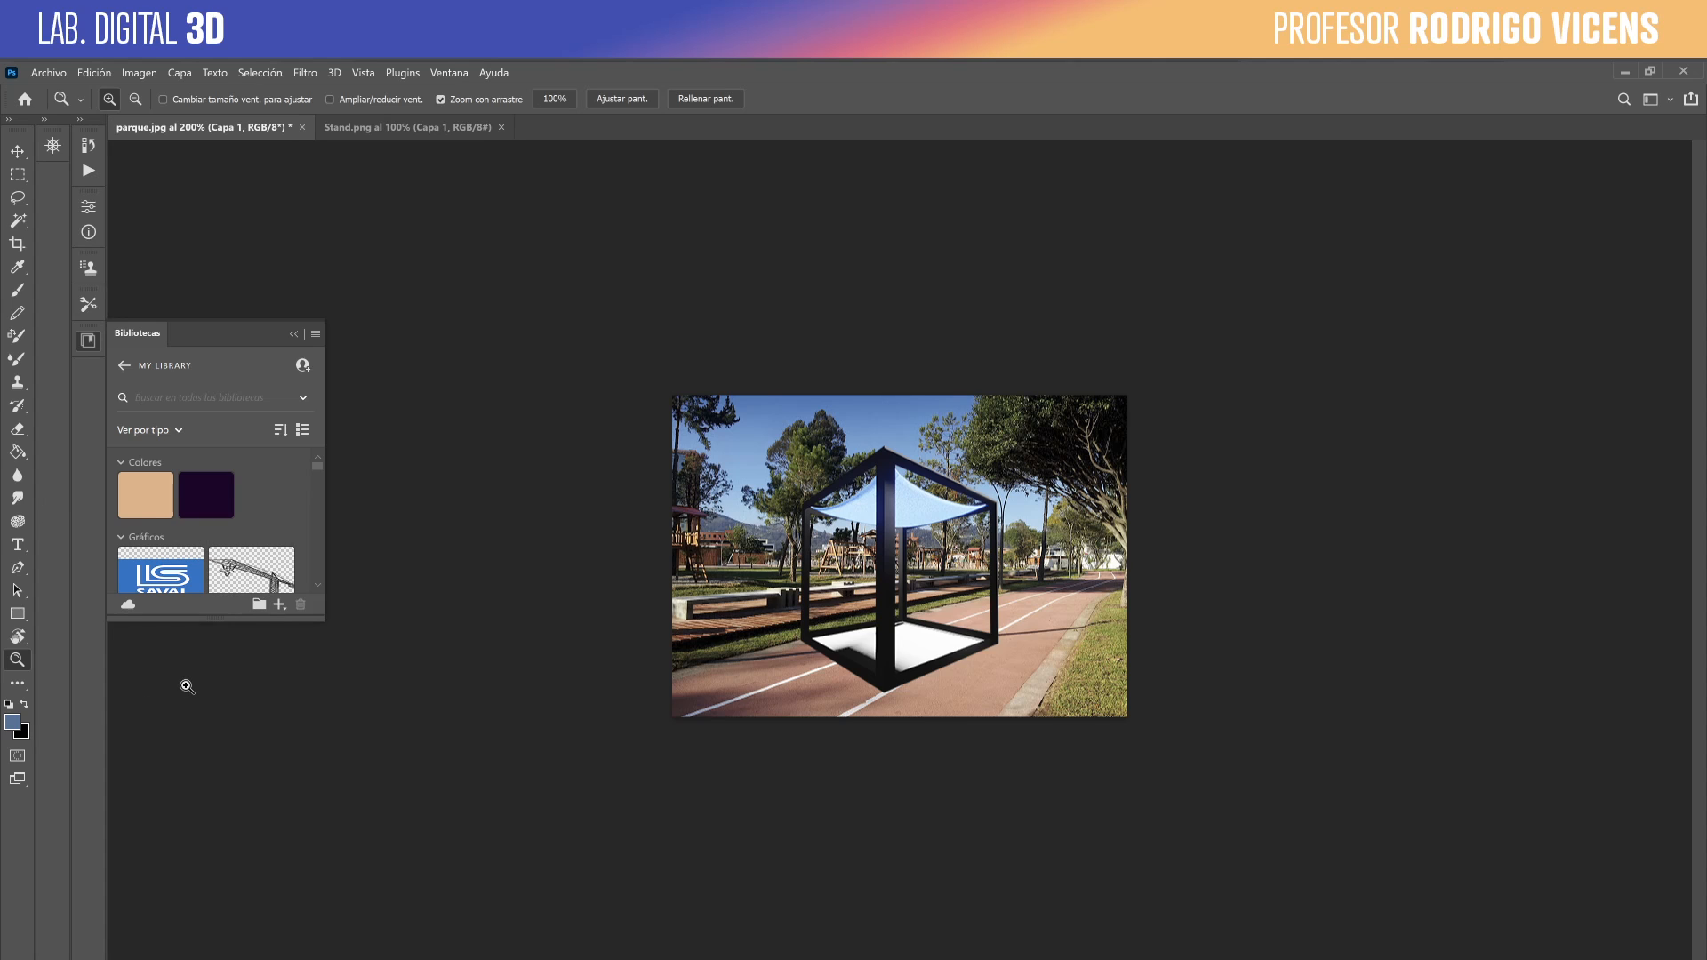
Enlarge the Bibliotecas panel.
{"action": "left_click_drag", "start_coordinate": [323, 619], "coordinate": [350, 718]}
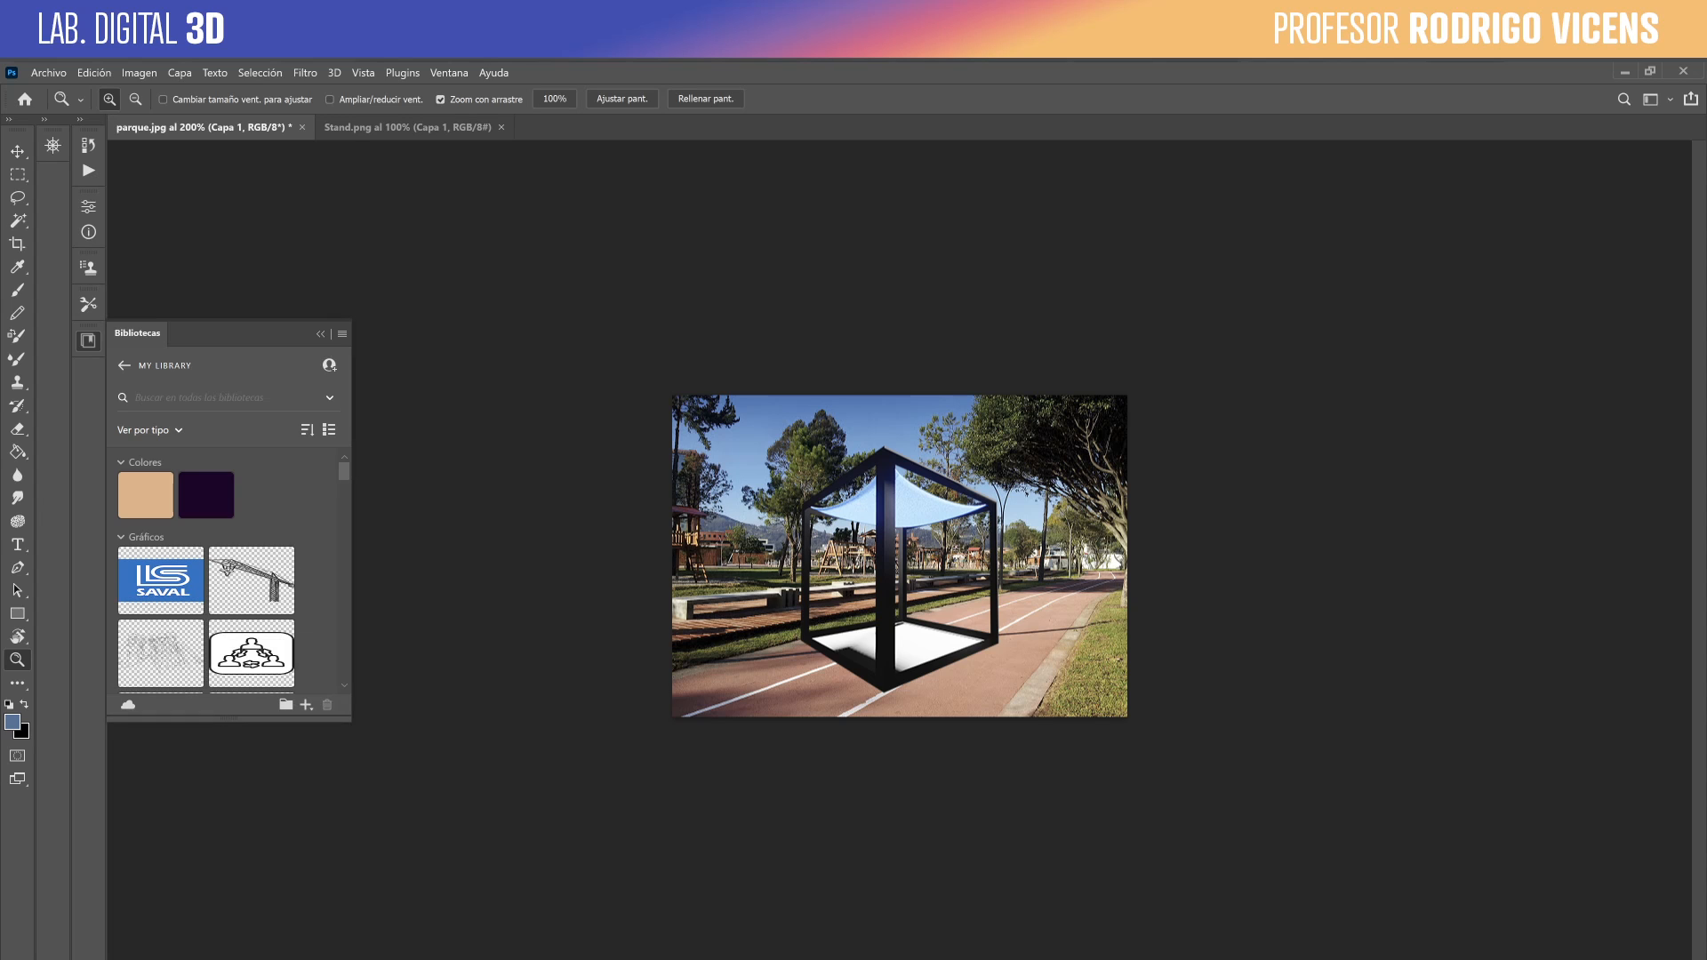
Add an inverted Mapa de degradado adjustment layer above Capa 1.
{"action": "key", "text": "F7"}
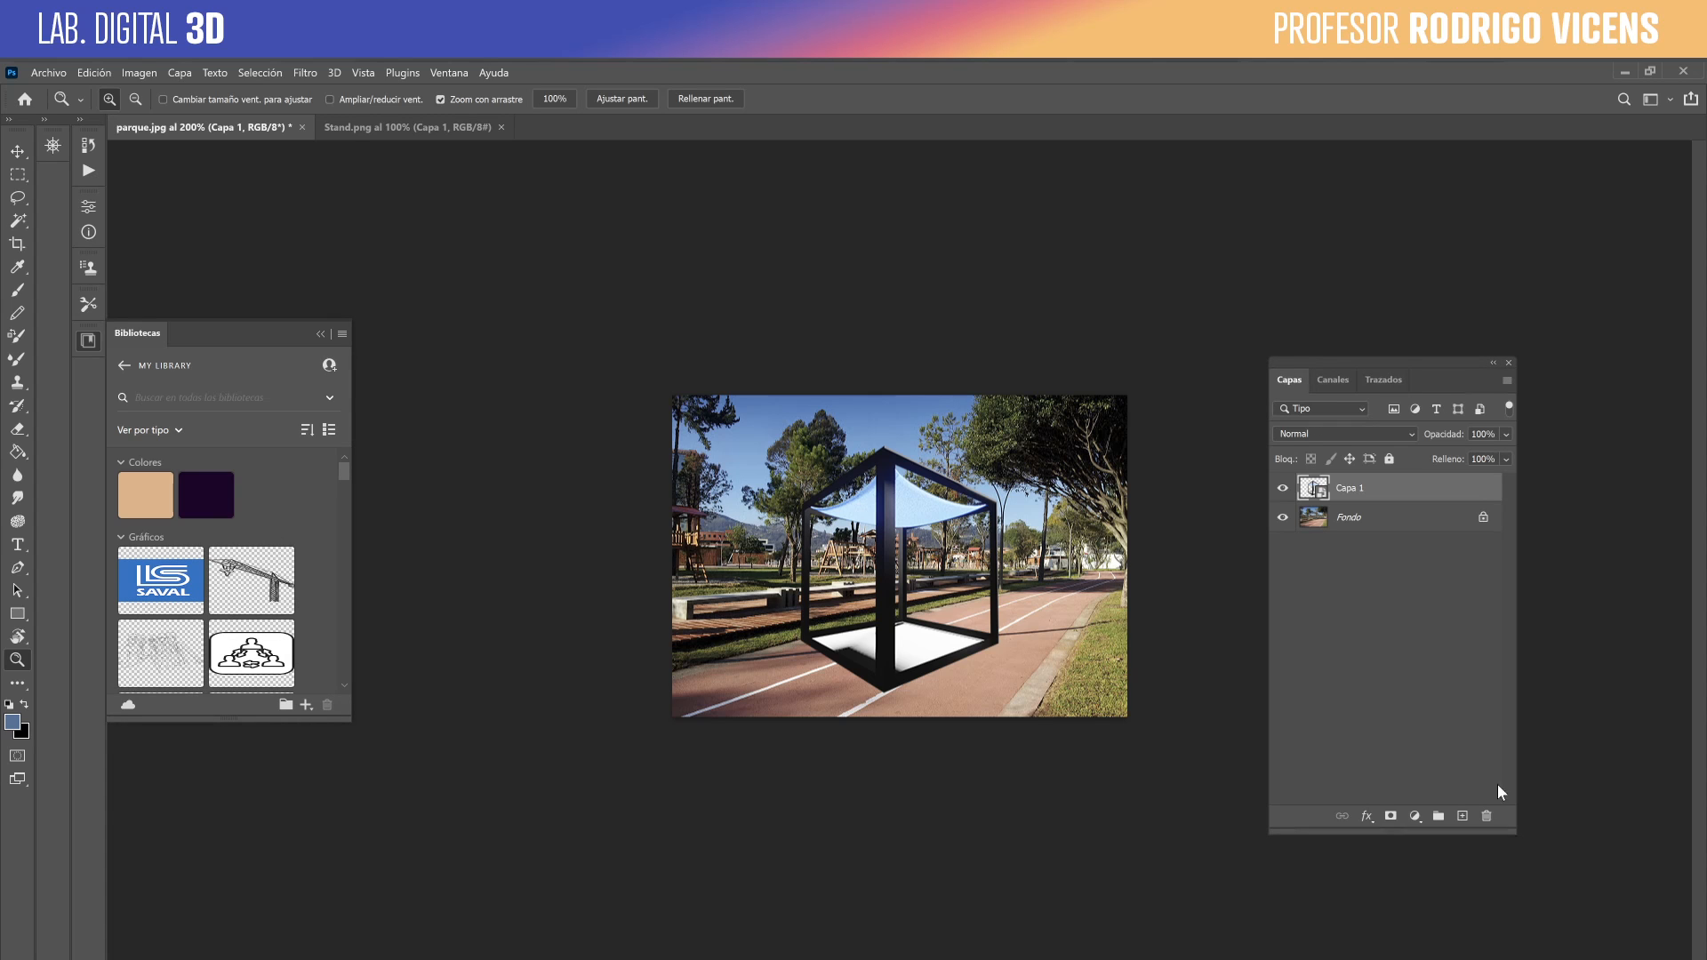
{"action": "left_click", "coordinate": [1415, 816]}
{"action": "left_click", "coordinate": [1473, 791]}
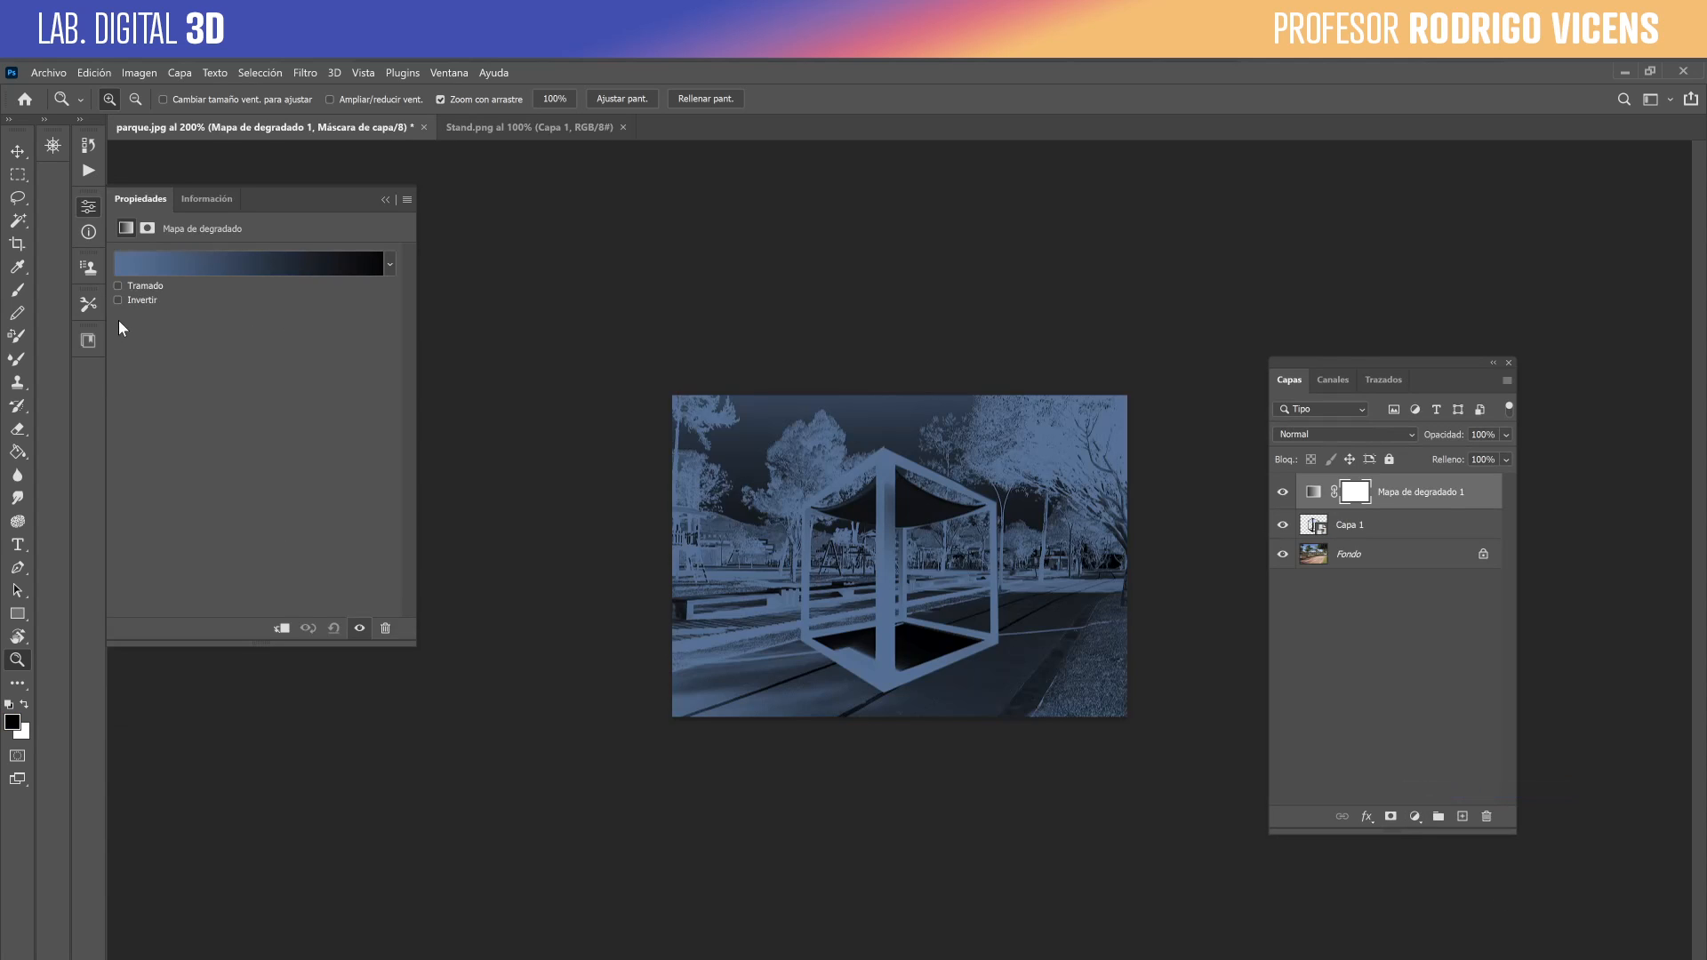
{"action": "left_click", "coordinate": [118, 302]}
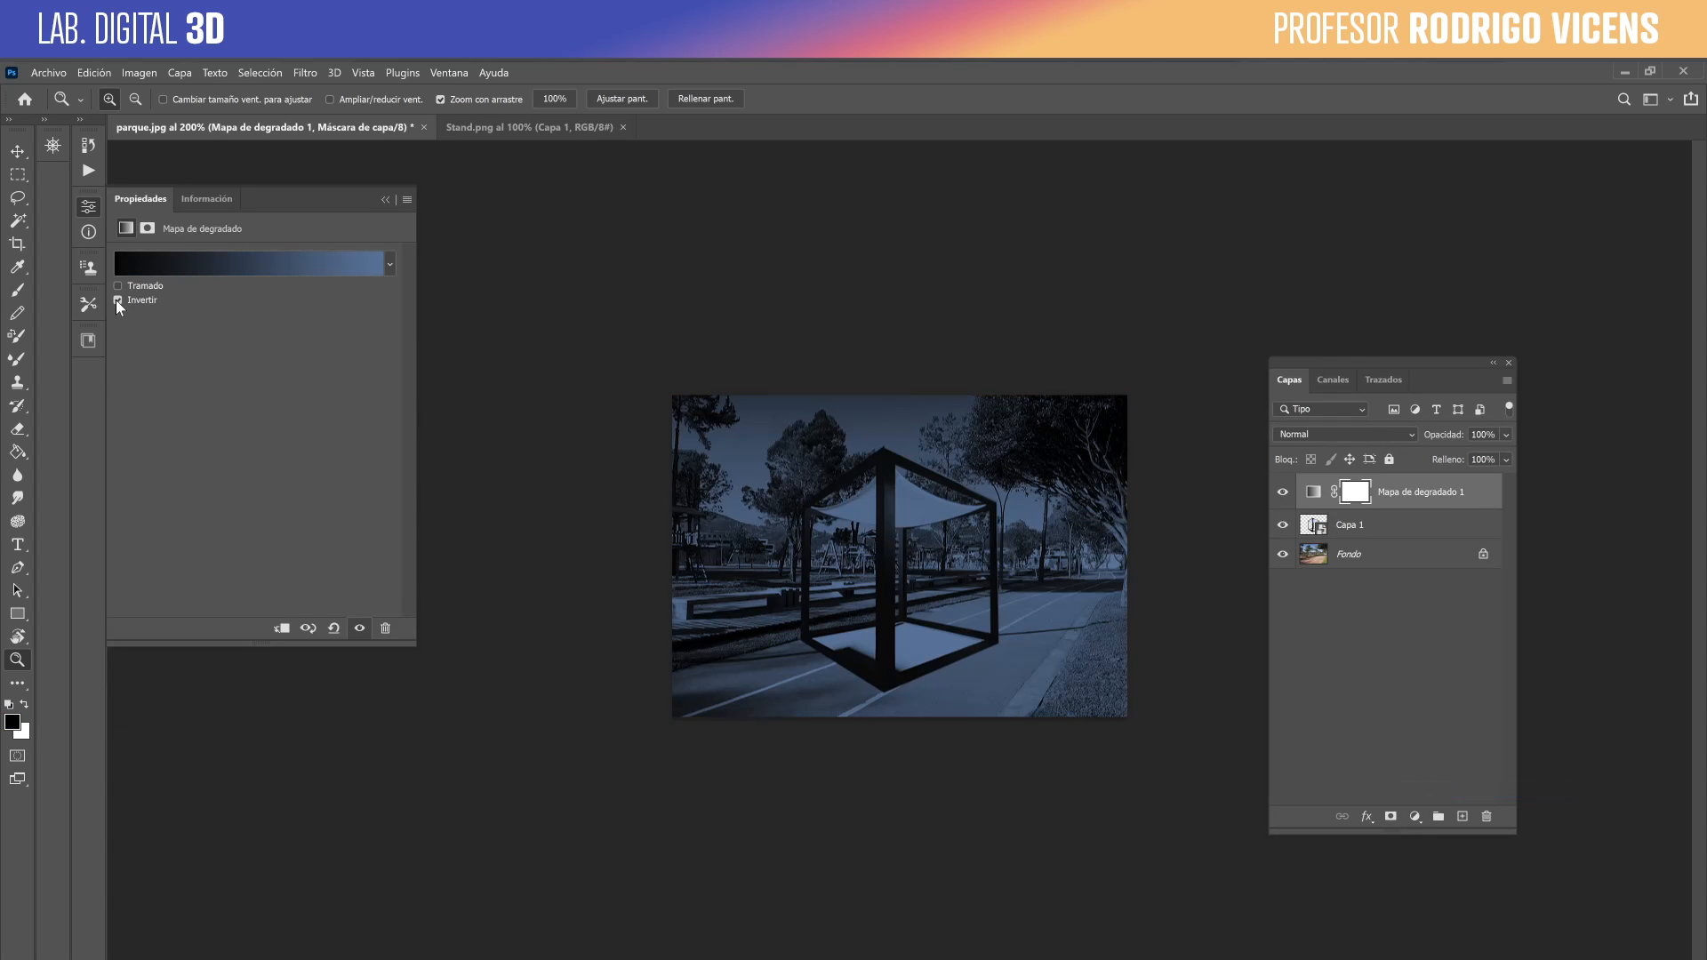
Apply the lilac-to-light-blue preset from the Azules gradients to the gradient map, comparing the Invertir option off and on and leaving it on.
{"action": "left_click", "coordinate": [384, 266]}
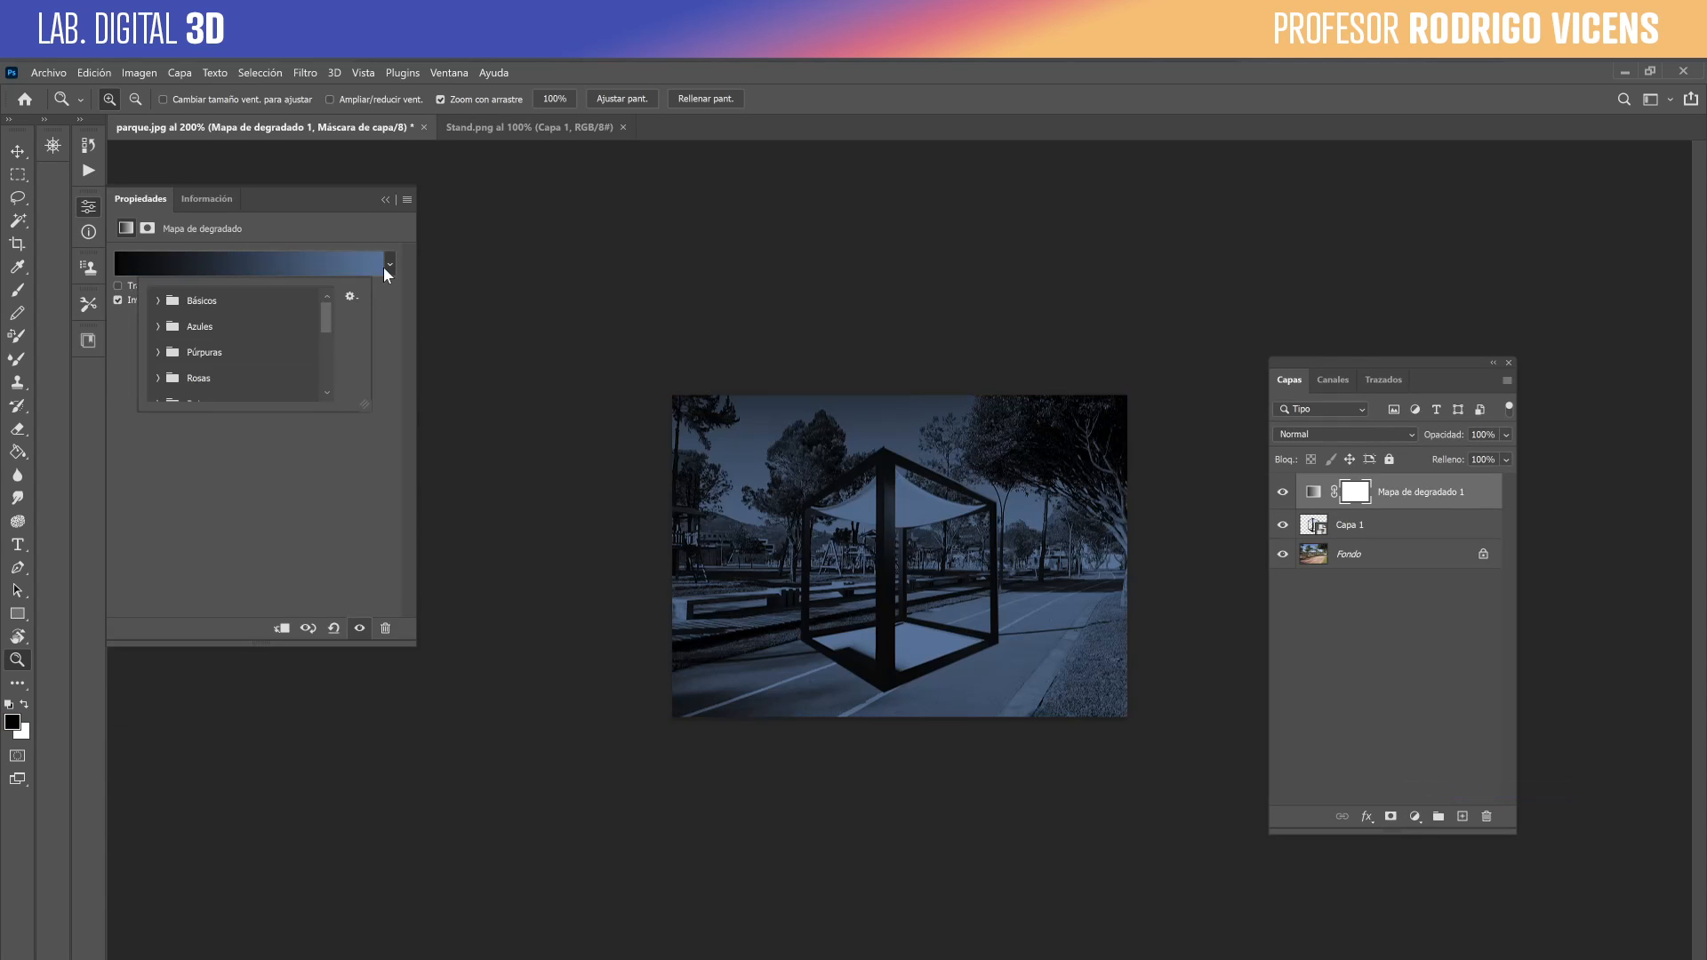
{"action": "left_click", "coordinate": [158, 327]}
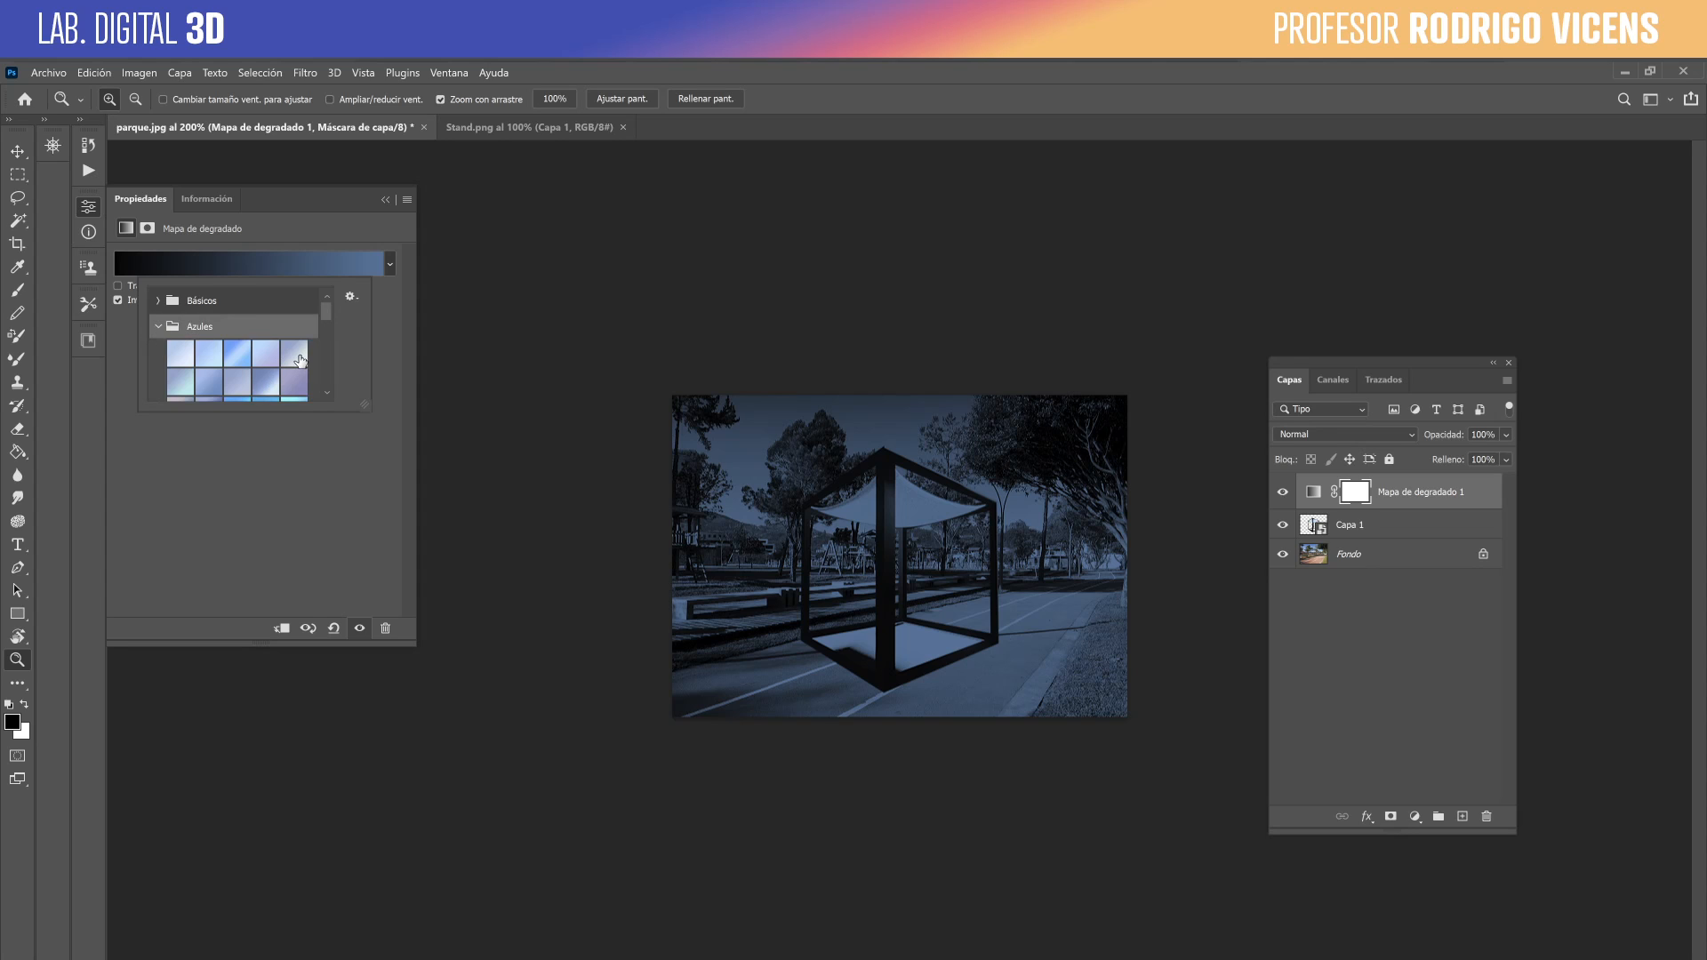
{"action": "left_click", "coordinate": [268, 362]}
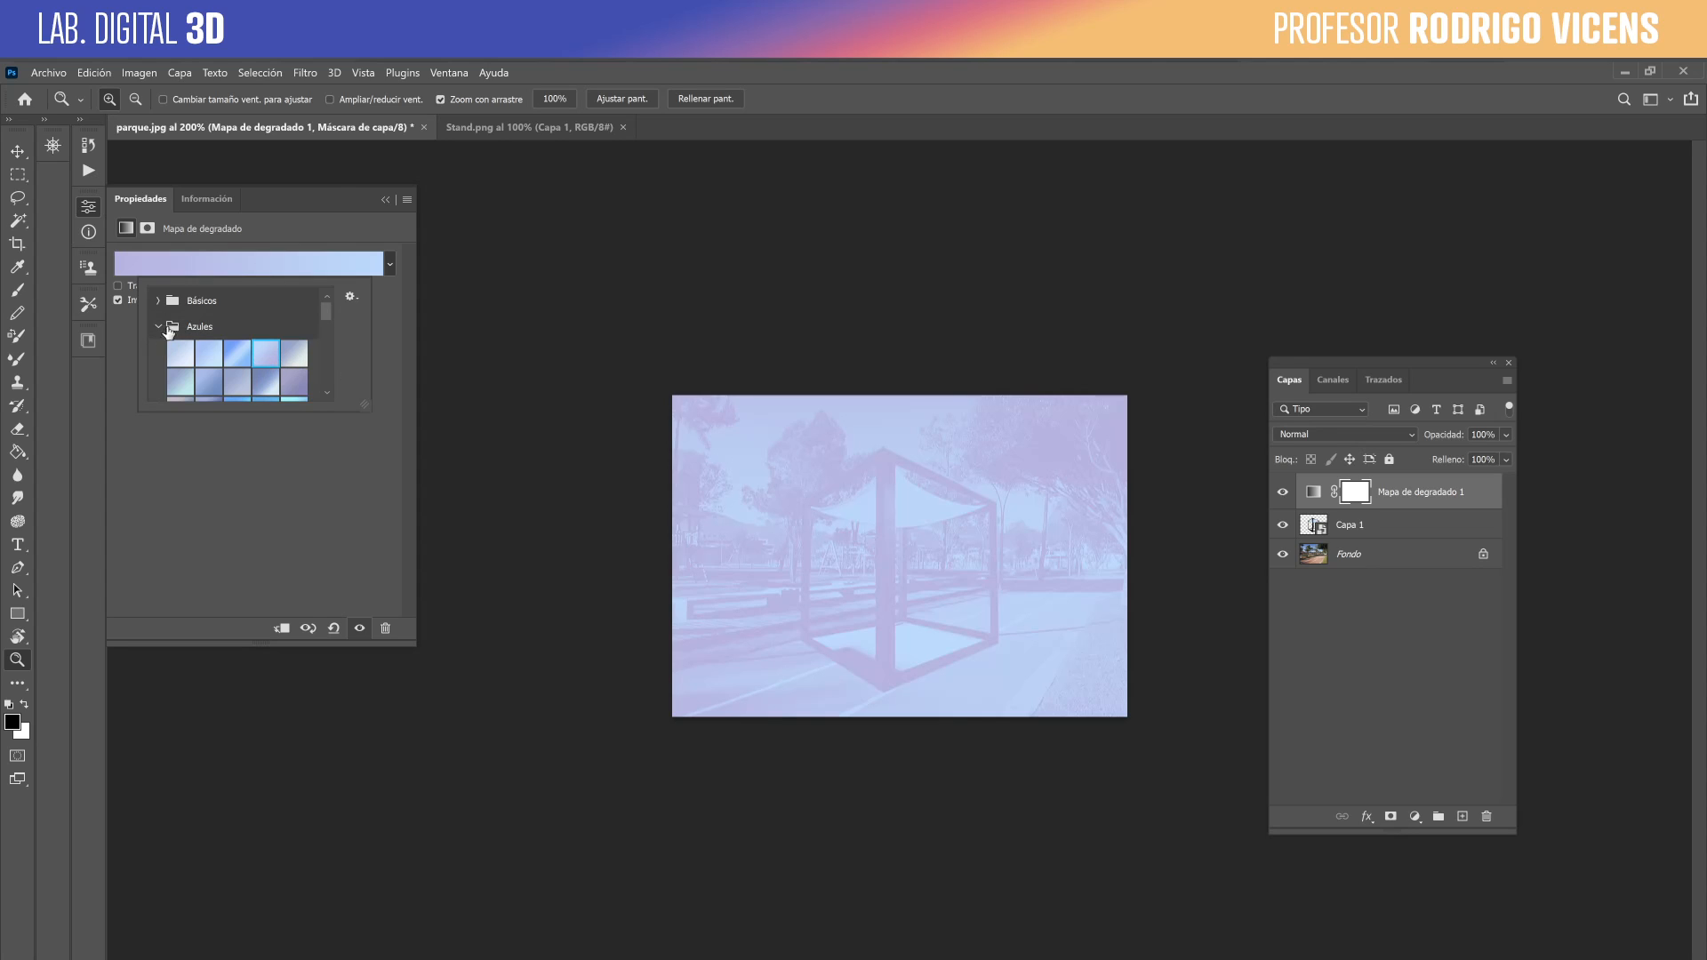
{"action": "left_click", "coordinate": [115, 296]}
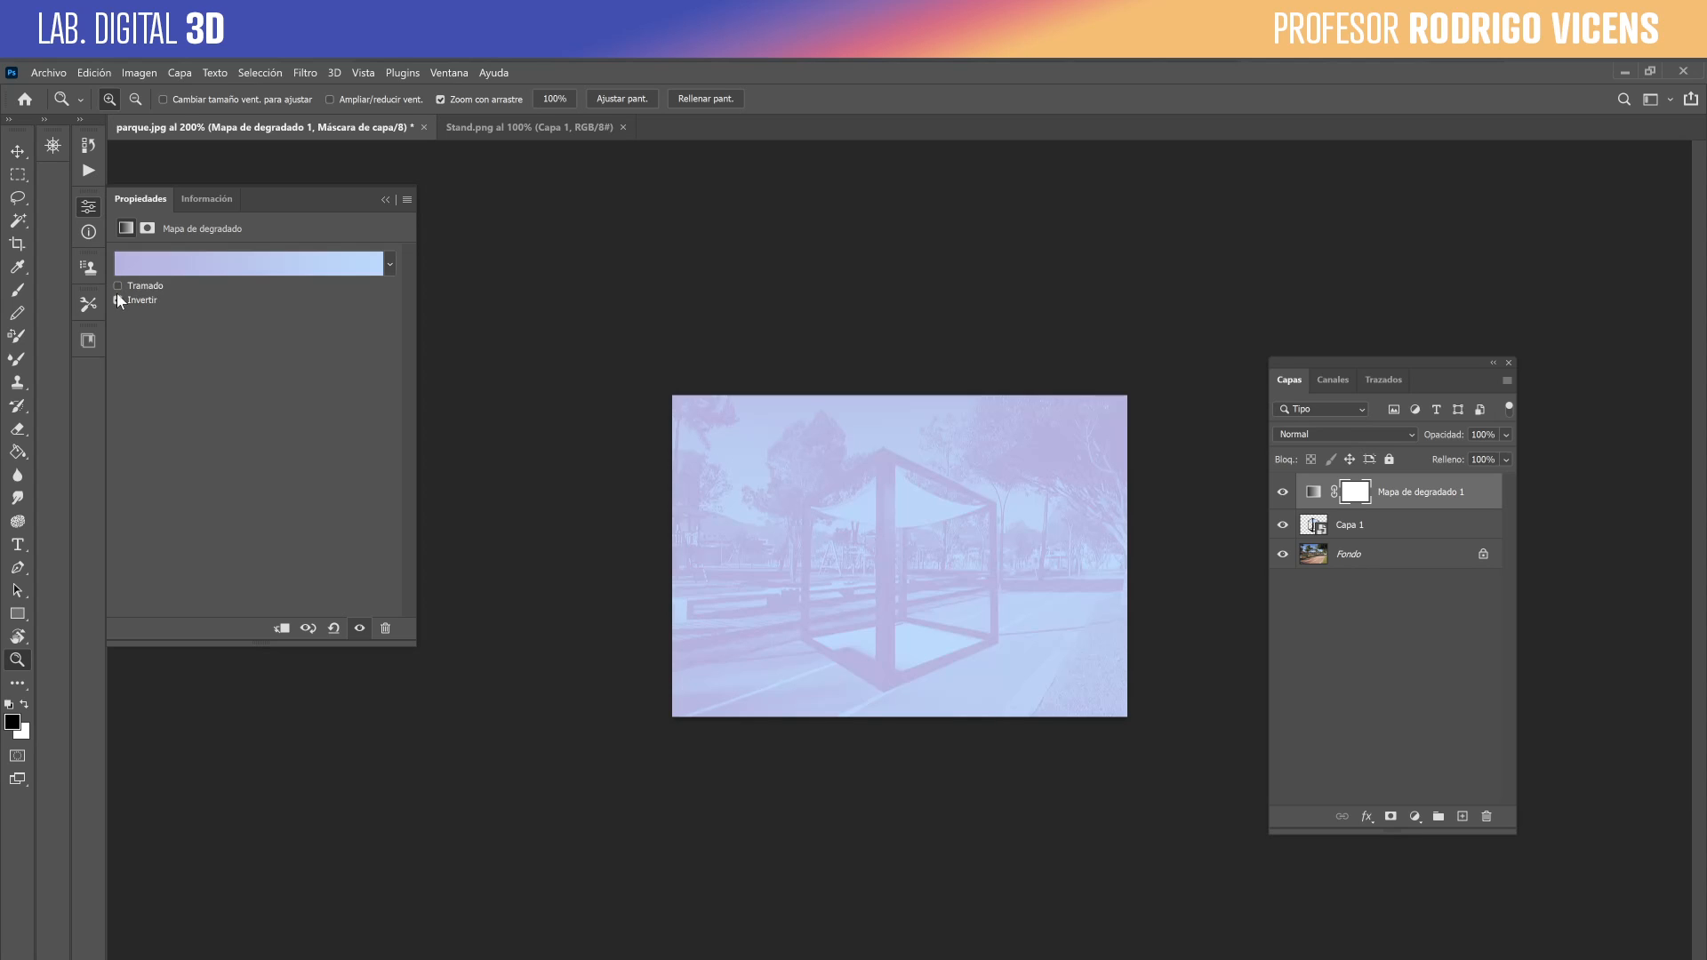
{"action": "left_click", "coordinate": [118, 300]}
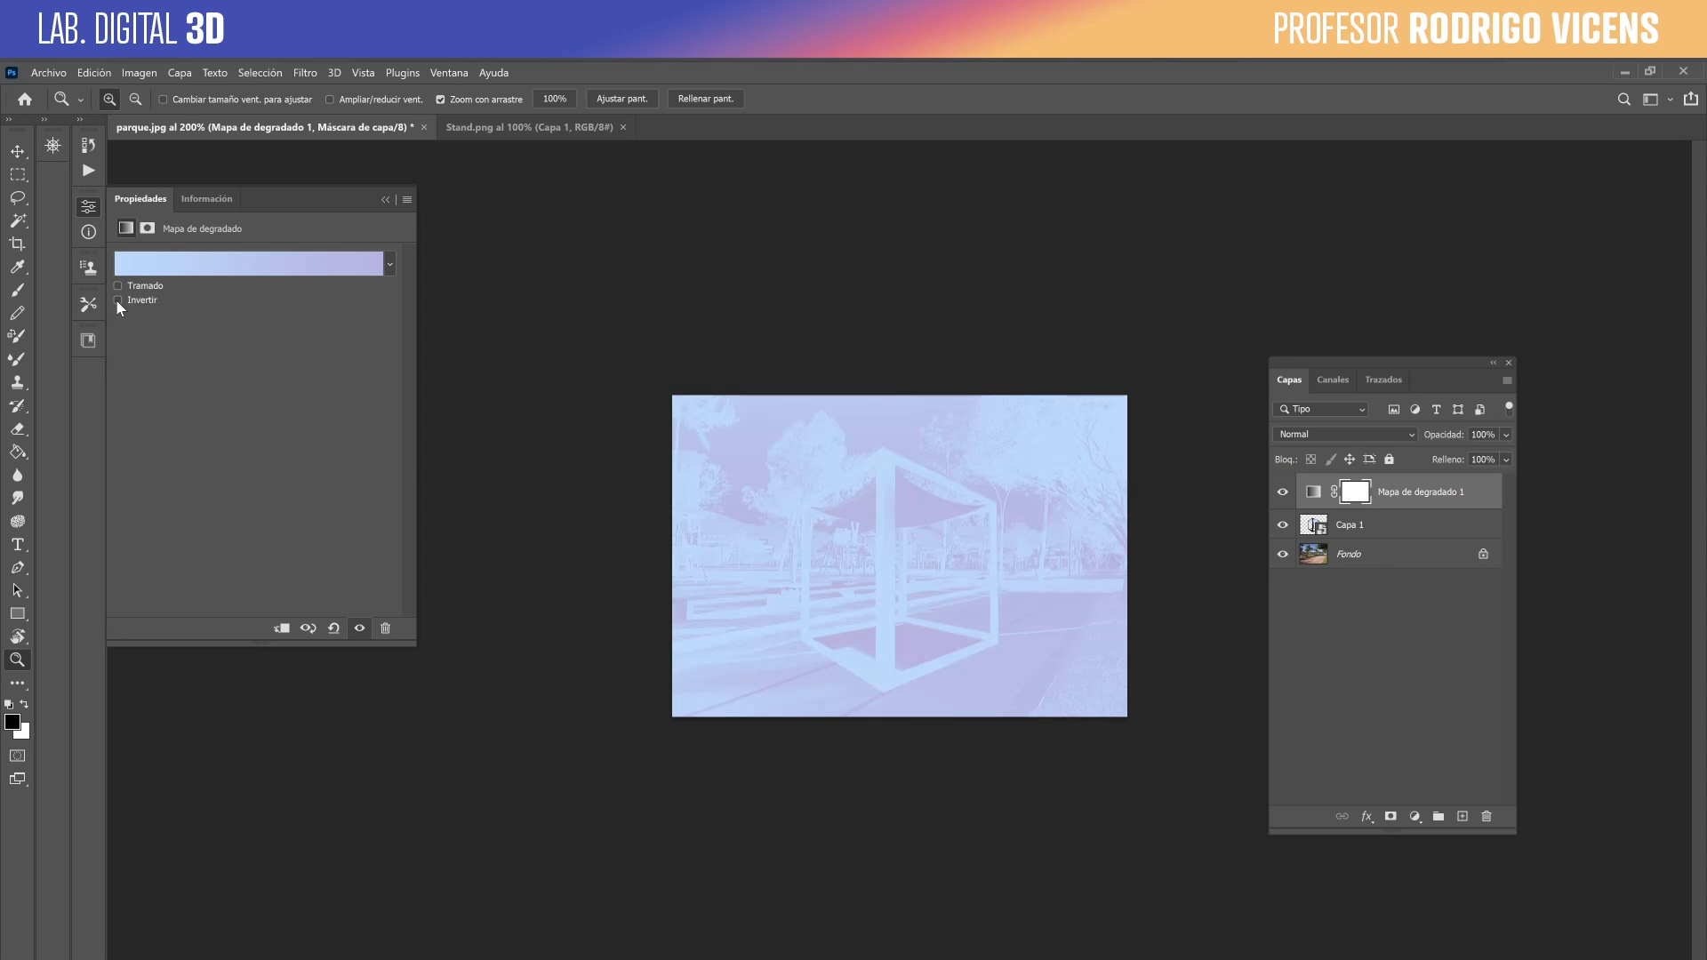
{"action": "left_click", "coordinate": [117, 300]}
Blend the gradient map layer as Superponer at 69% opacity and compare the image with and without it.
{"action": "left_click", "coordinate": [1393, 437]}
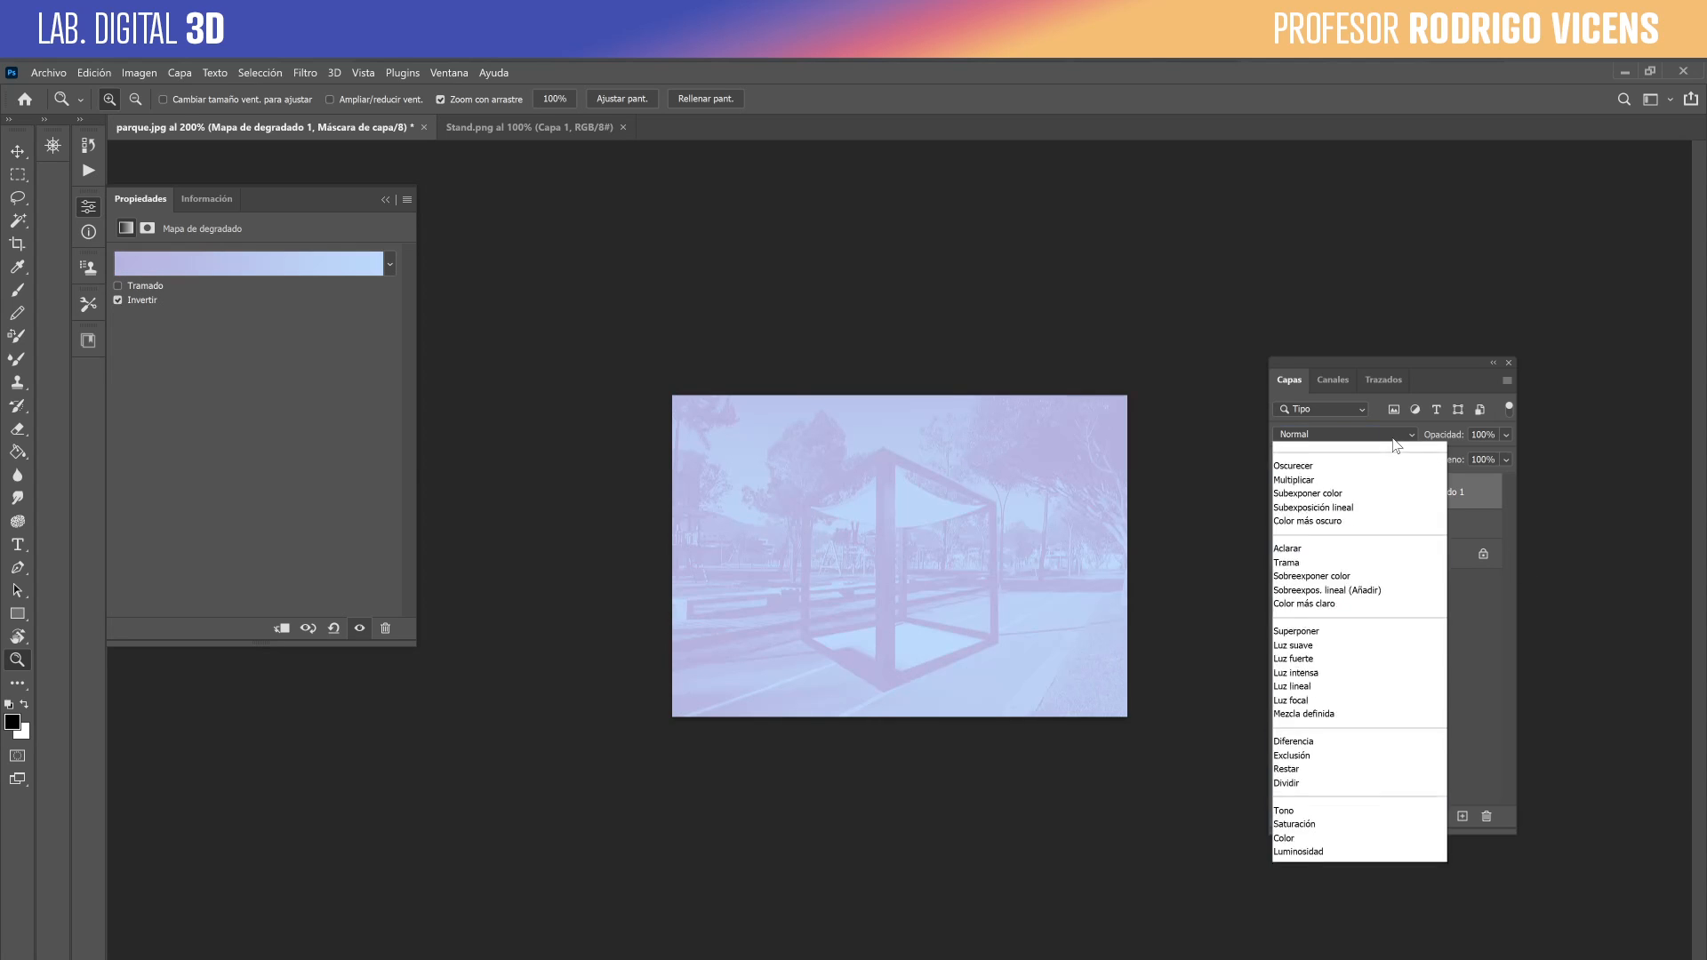
{"action": "left_click", "coordinate": [1345, 655]}
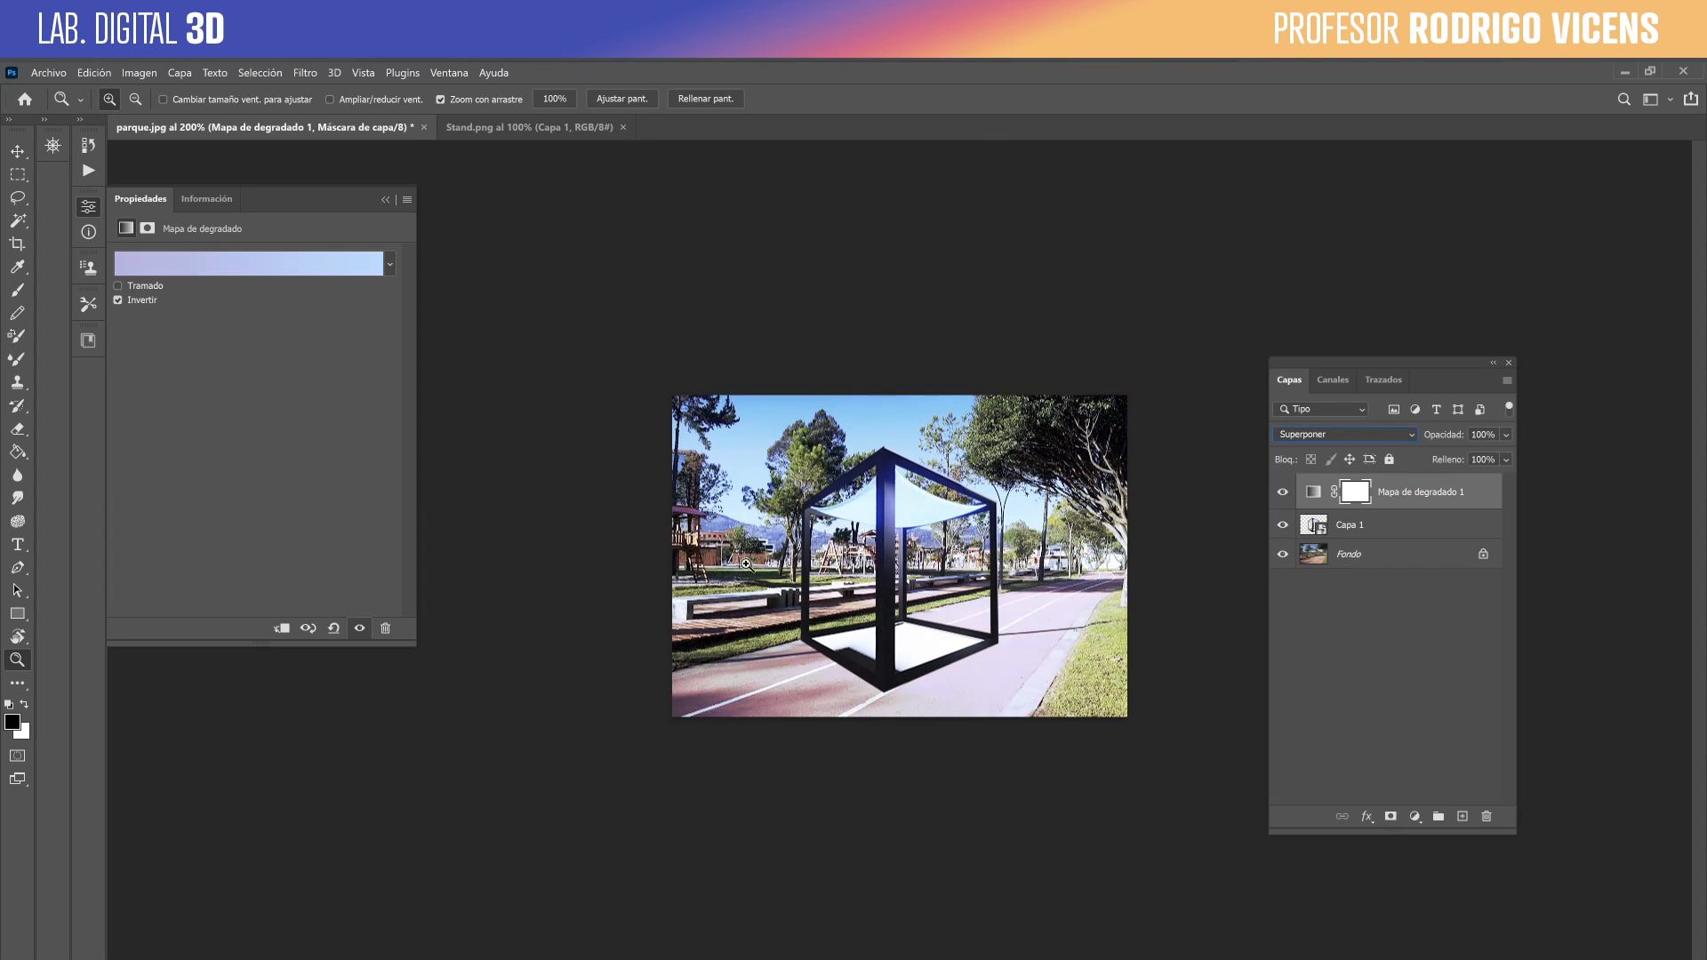
{"action": "left_click_drag", "start_coordinate": [1456, 427], "coordinate": [1416, 435]}
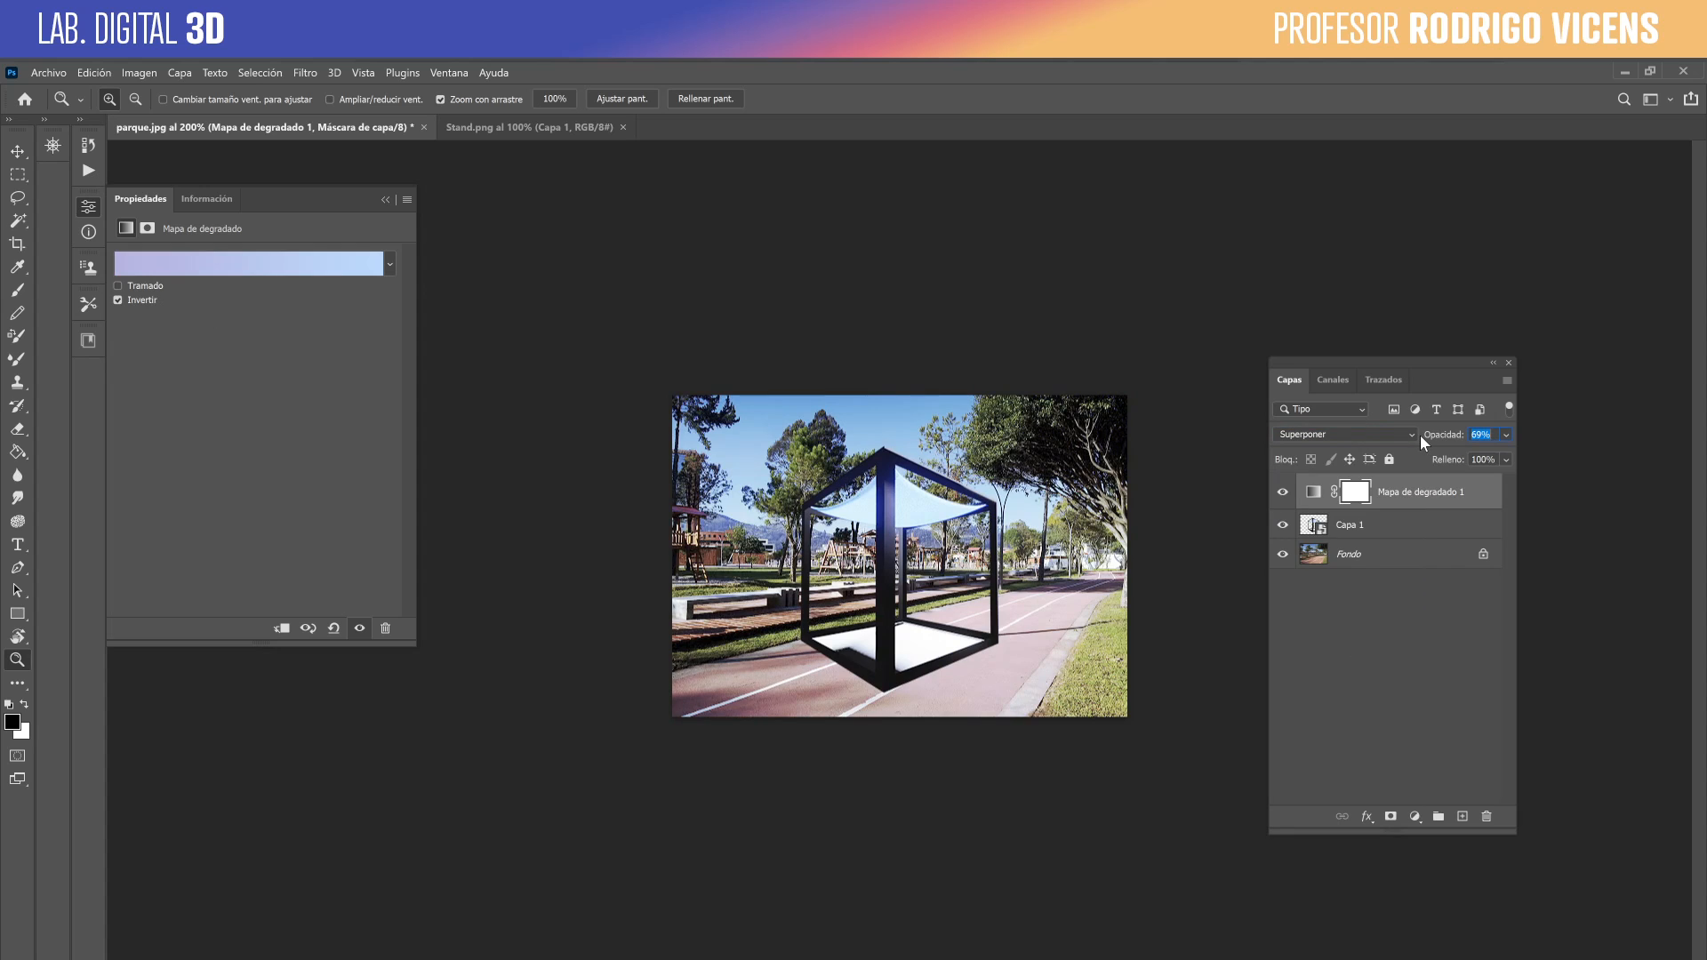
{"action": "left_click", "coordinate": [1283, 492]}
{"action": "left_click", "coordinate": [1283, 493]}
Create a new layer just above Fondo and sample the running track's colour for the Brush.
{"action": "left_click", "coordinate": [1447, 552]}
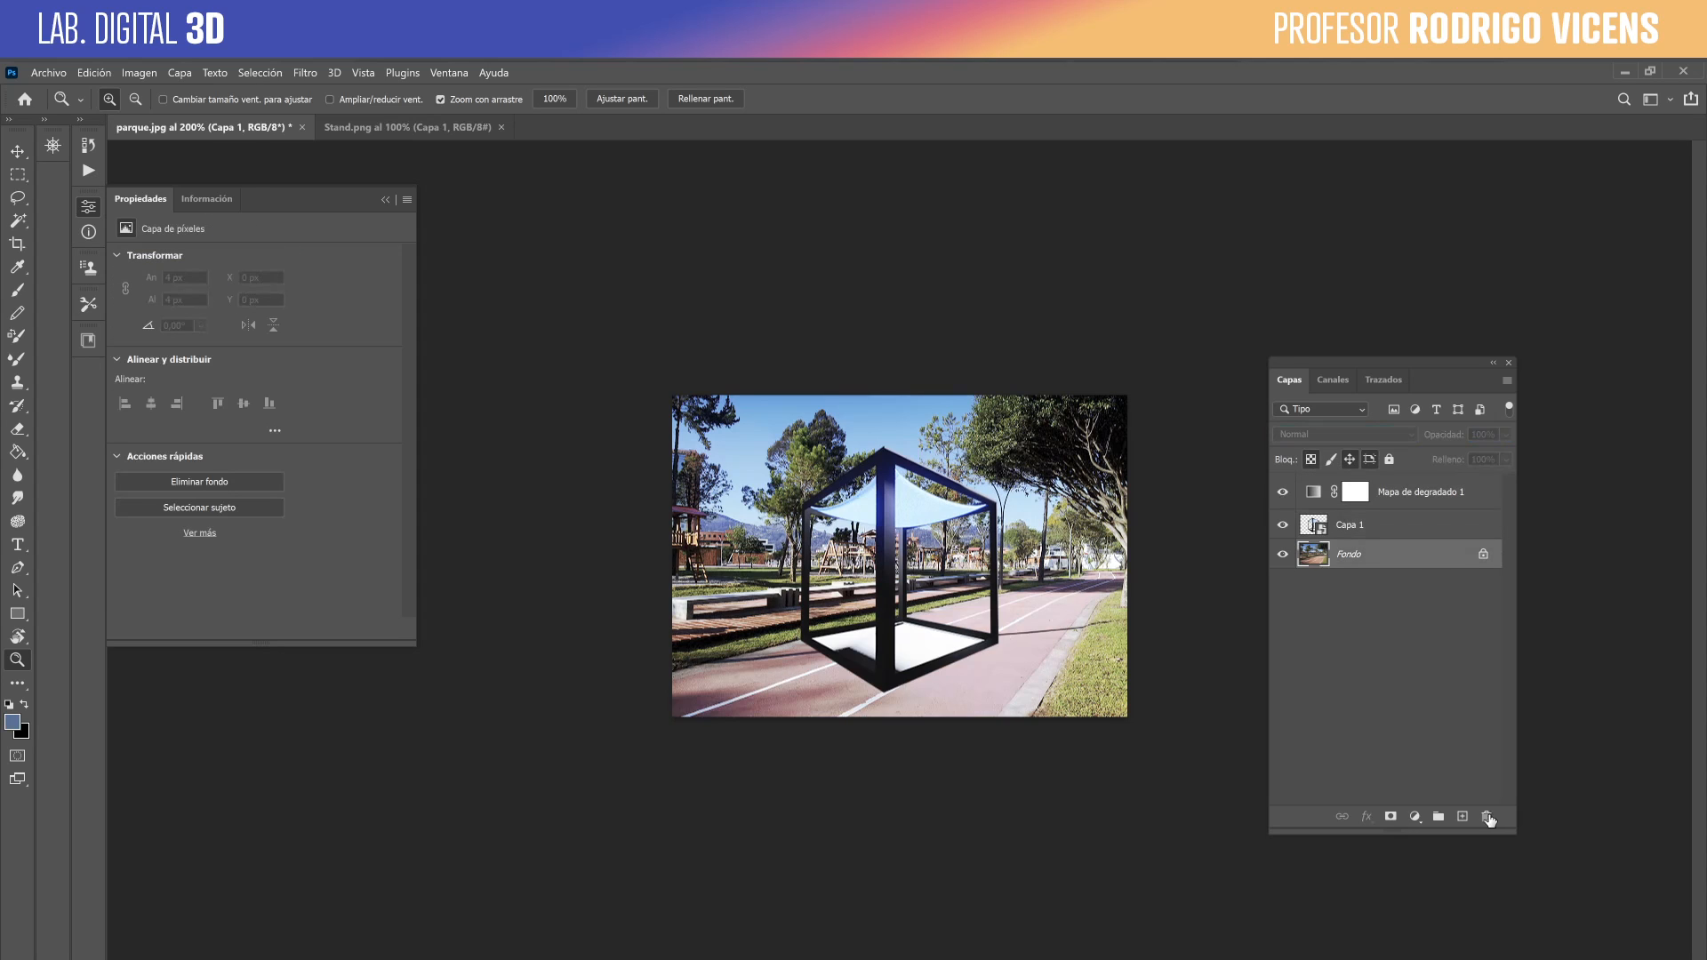
{"action": "left_click", "coordinate": [1463, 816]}
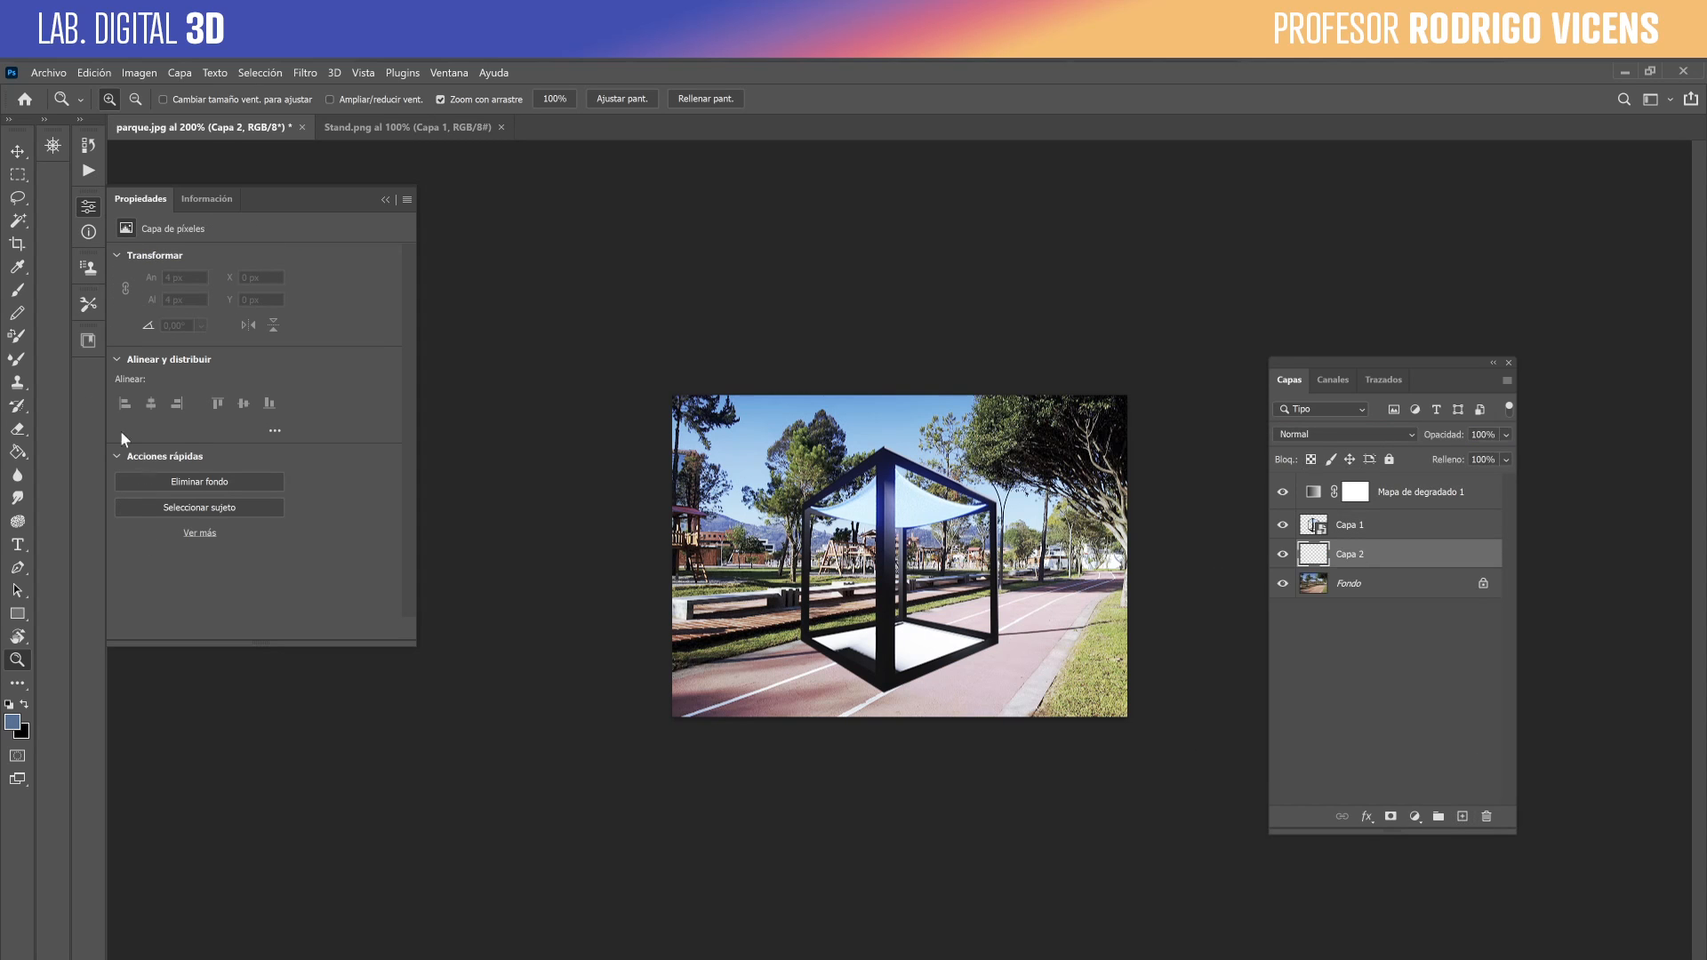
{"action": "left_click", "coordinate": [17, 290]}
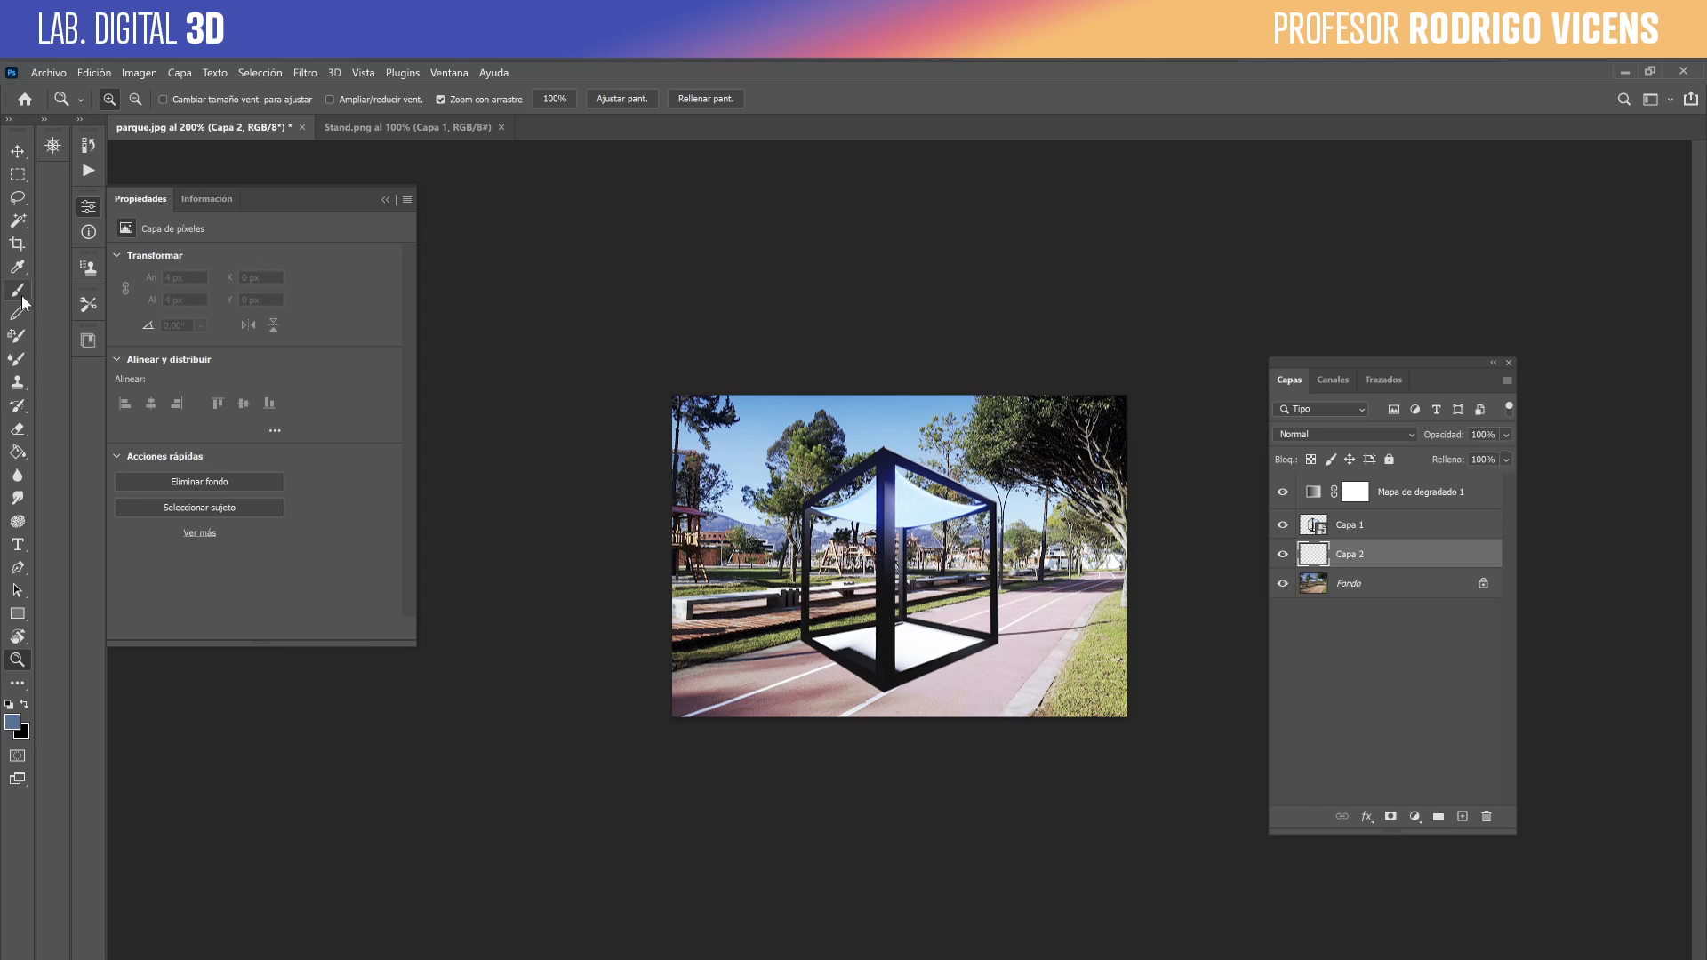
{"action": "left_click", "coordinate": [820, 682], "text": "alt"}
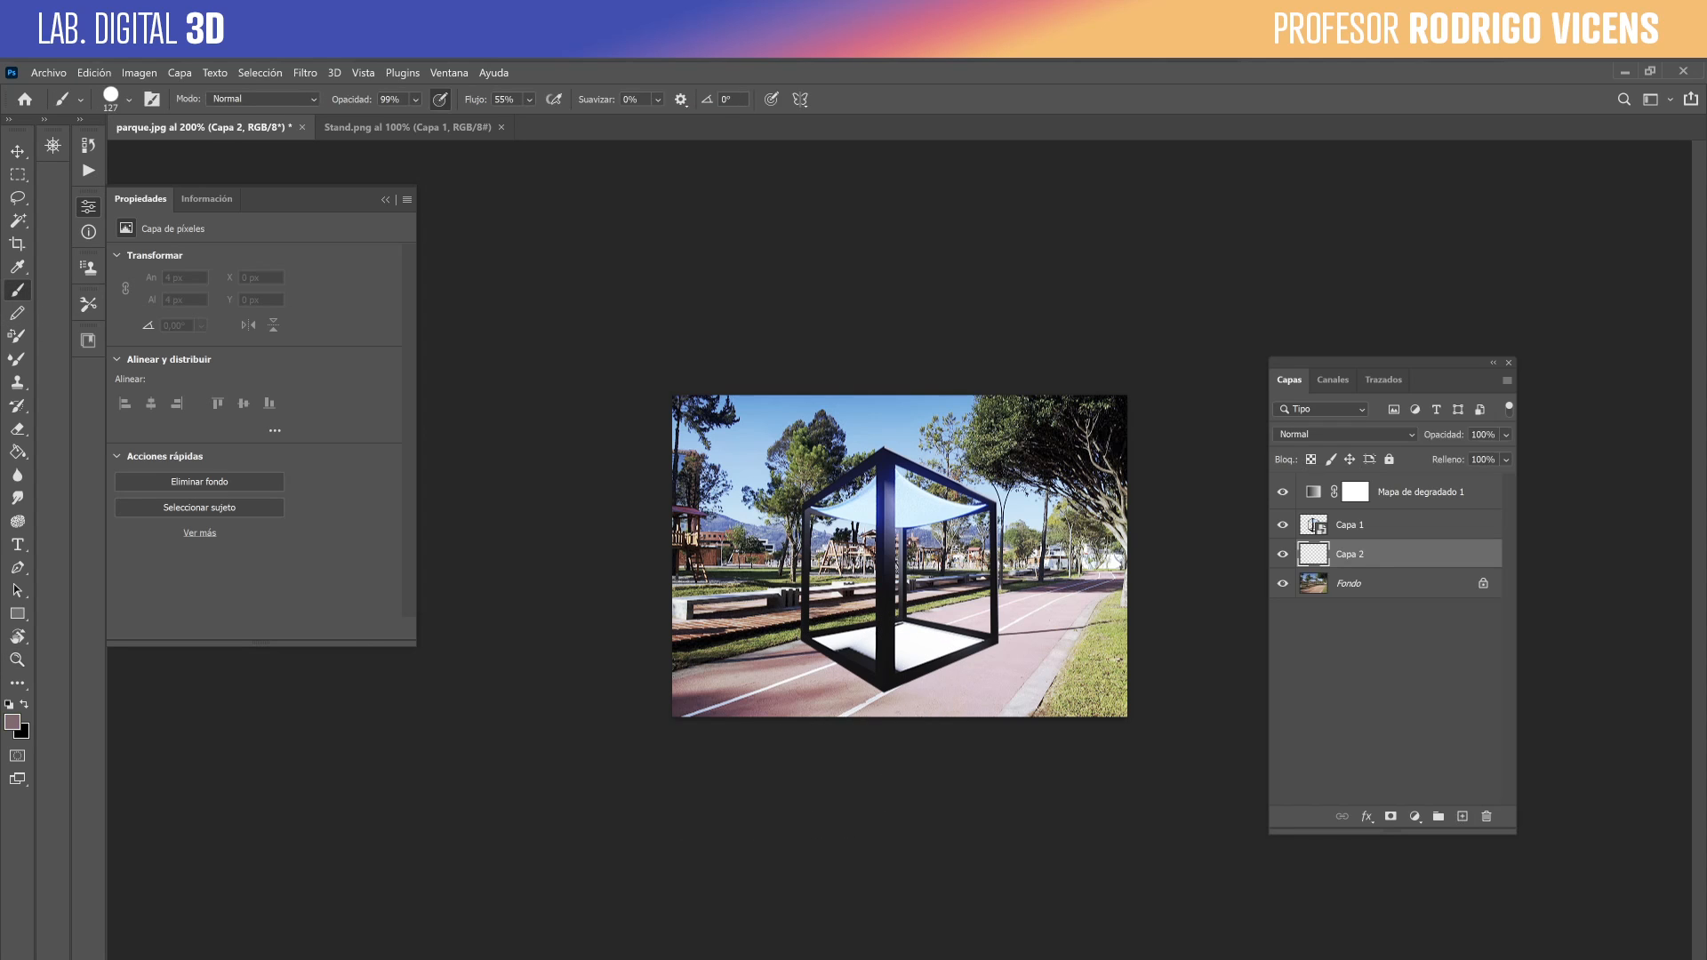
Paint a soft shadow at the cube's front base on Capa 2 using a 177 px Circular difuso brush.
{"action": "key", "text": "bracketright"}
{"action": "key", "text": "bracketright"}
{"action": "left_click", "coordinate": [838, 639]}
{"action": "key", "text": "ctrl+z"}
{"action": "right_click", "coordinate": [853, 651]}
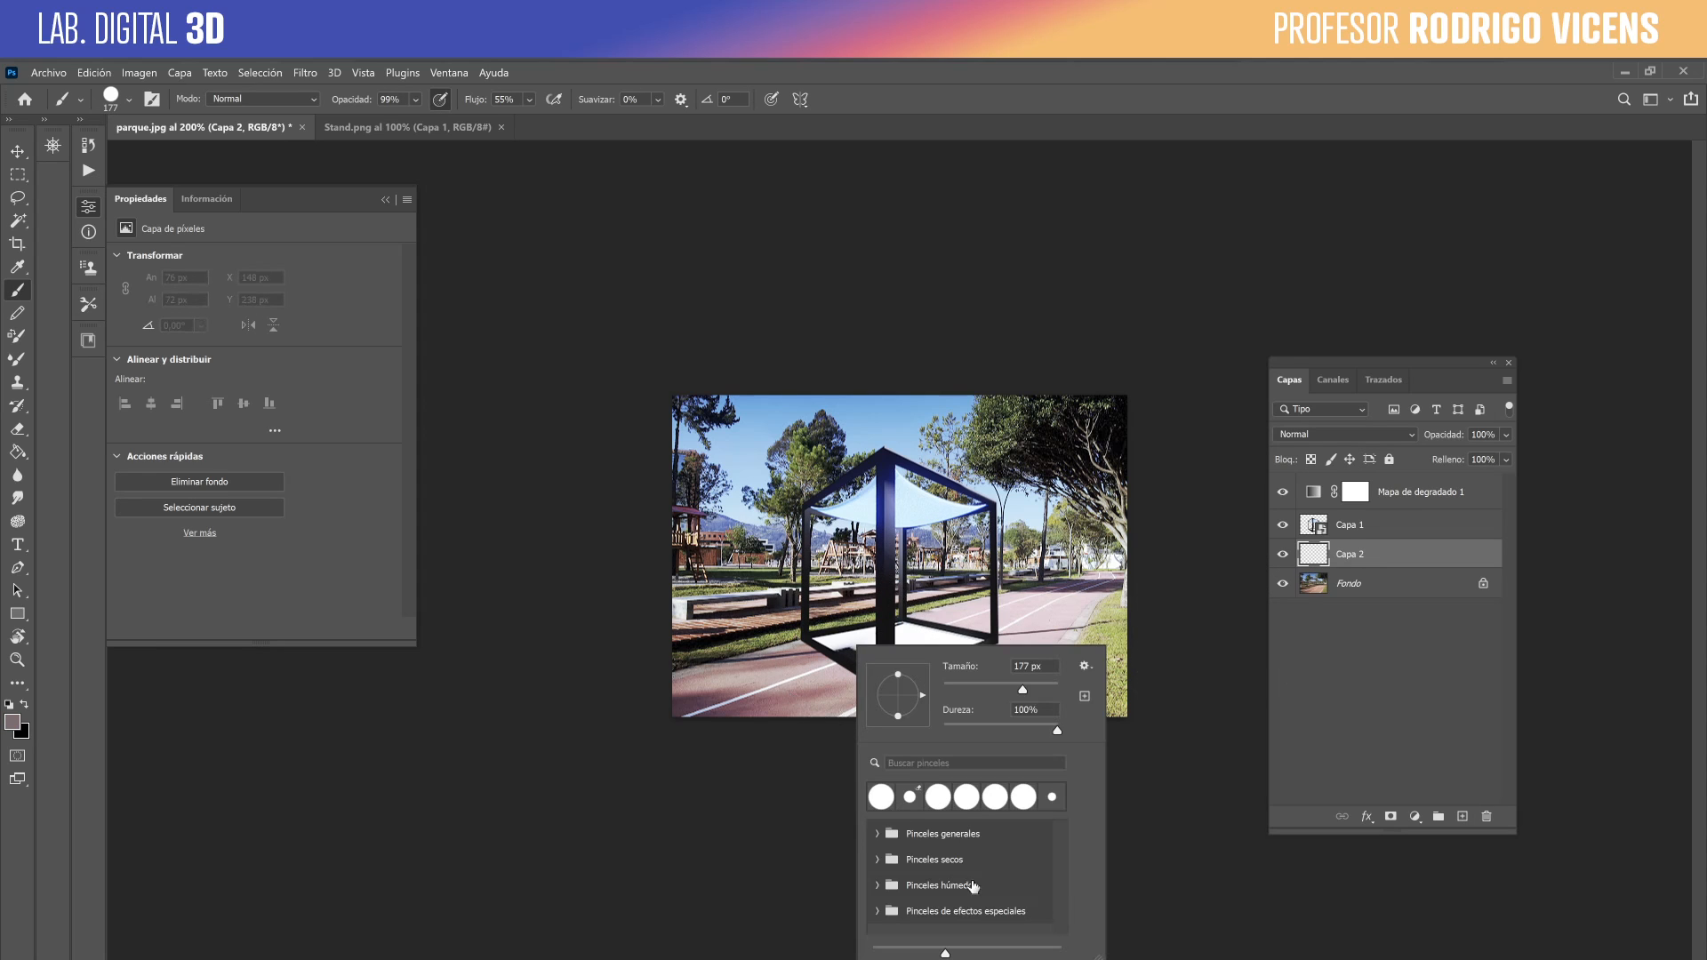
{"action": "left_click", "coordinate": [877, 833]}
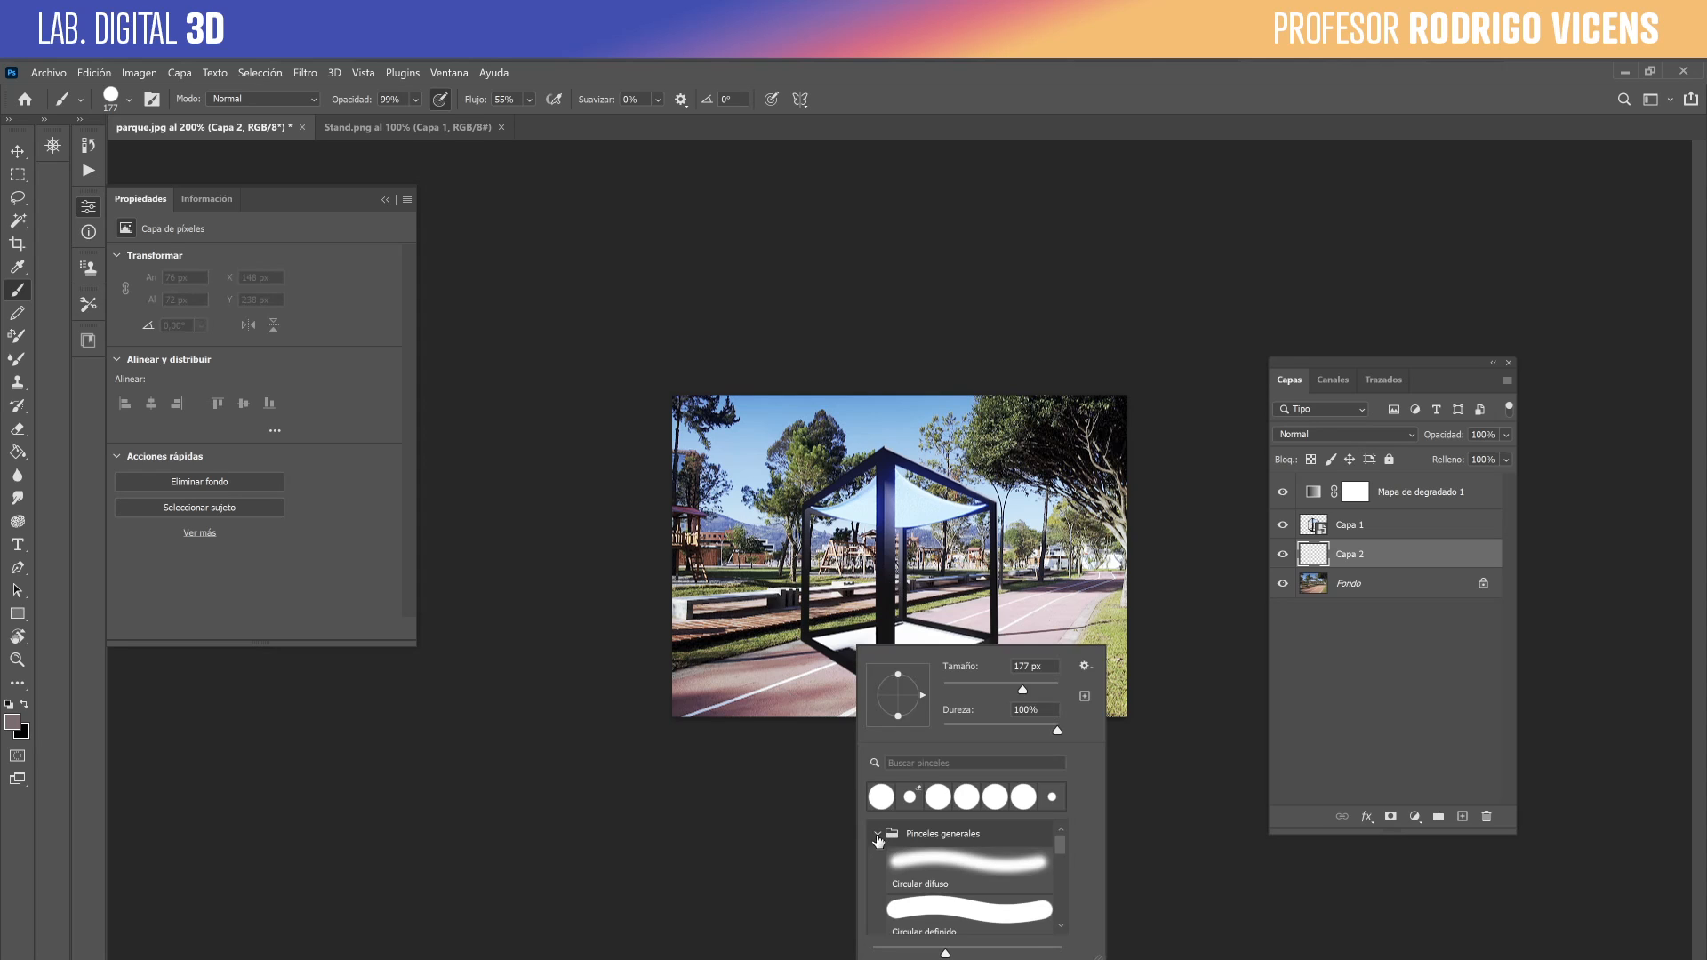
{"action": "left_click", "coordinate": [921, 858]}
{"action": "left_click", "coordinate": [828, 663]}
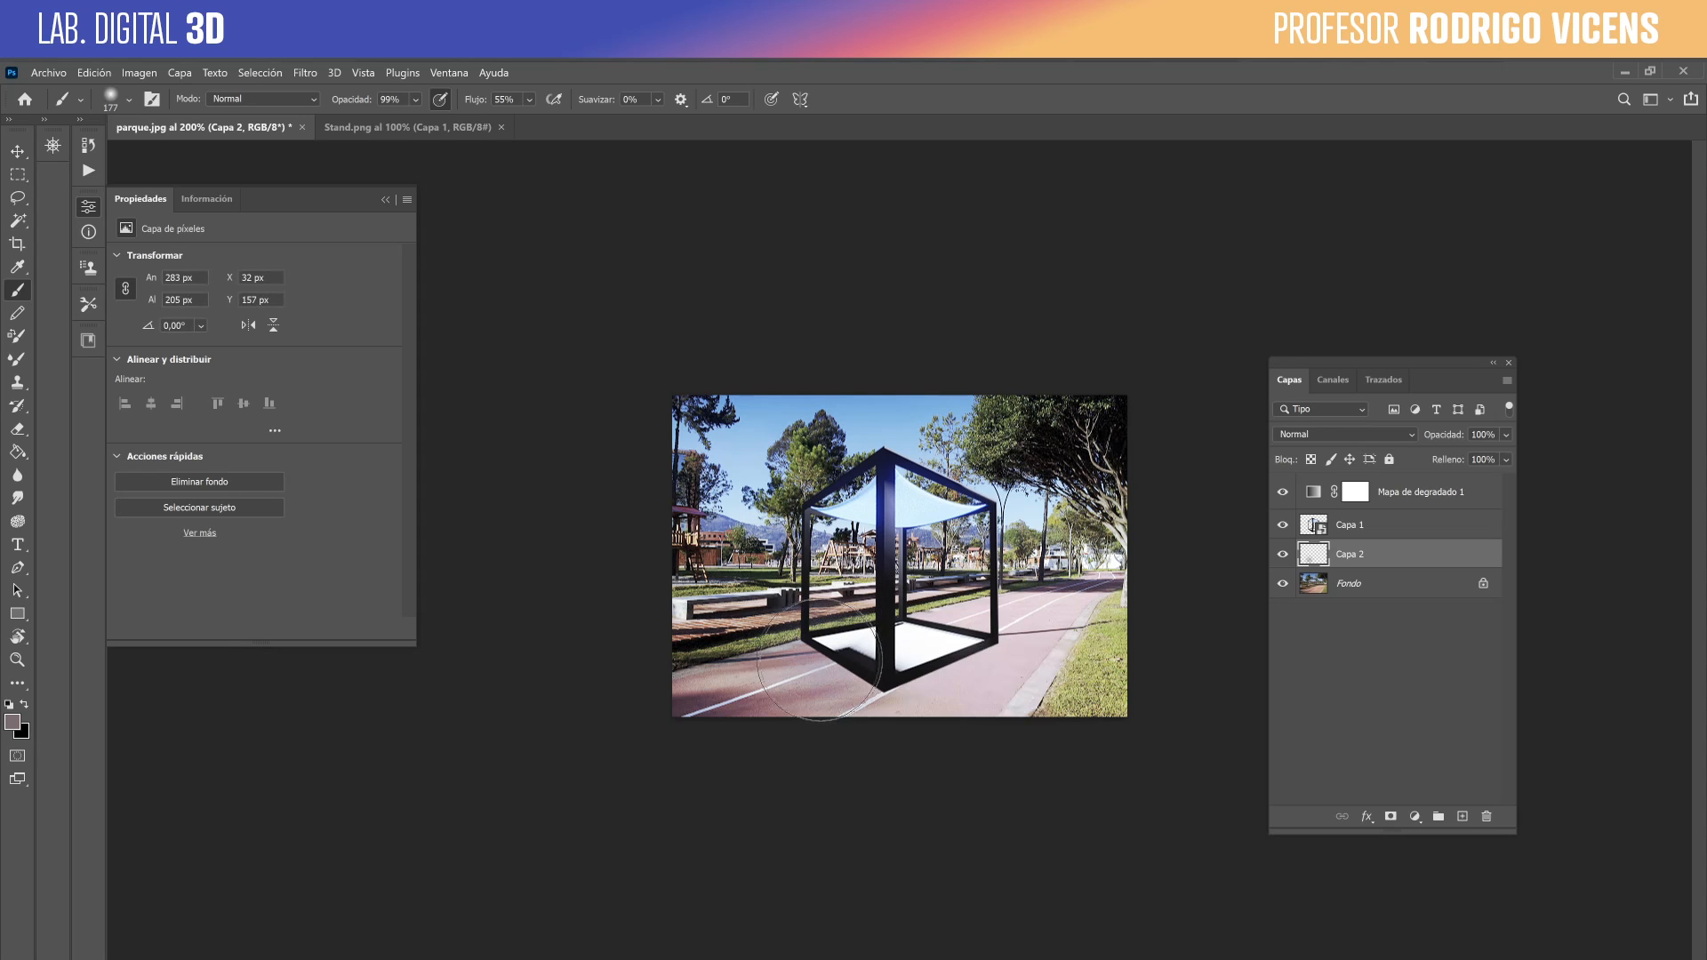
Set Capa 2 to Multiplicar and paint more shadow along the cube's base with a 67 px brush.
{"action": "left_click", "coordinate": [1343, 434]}
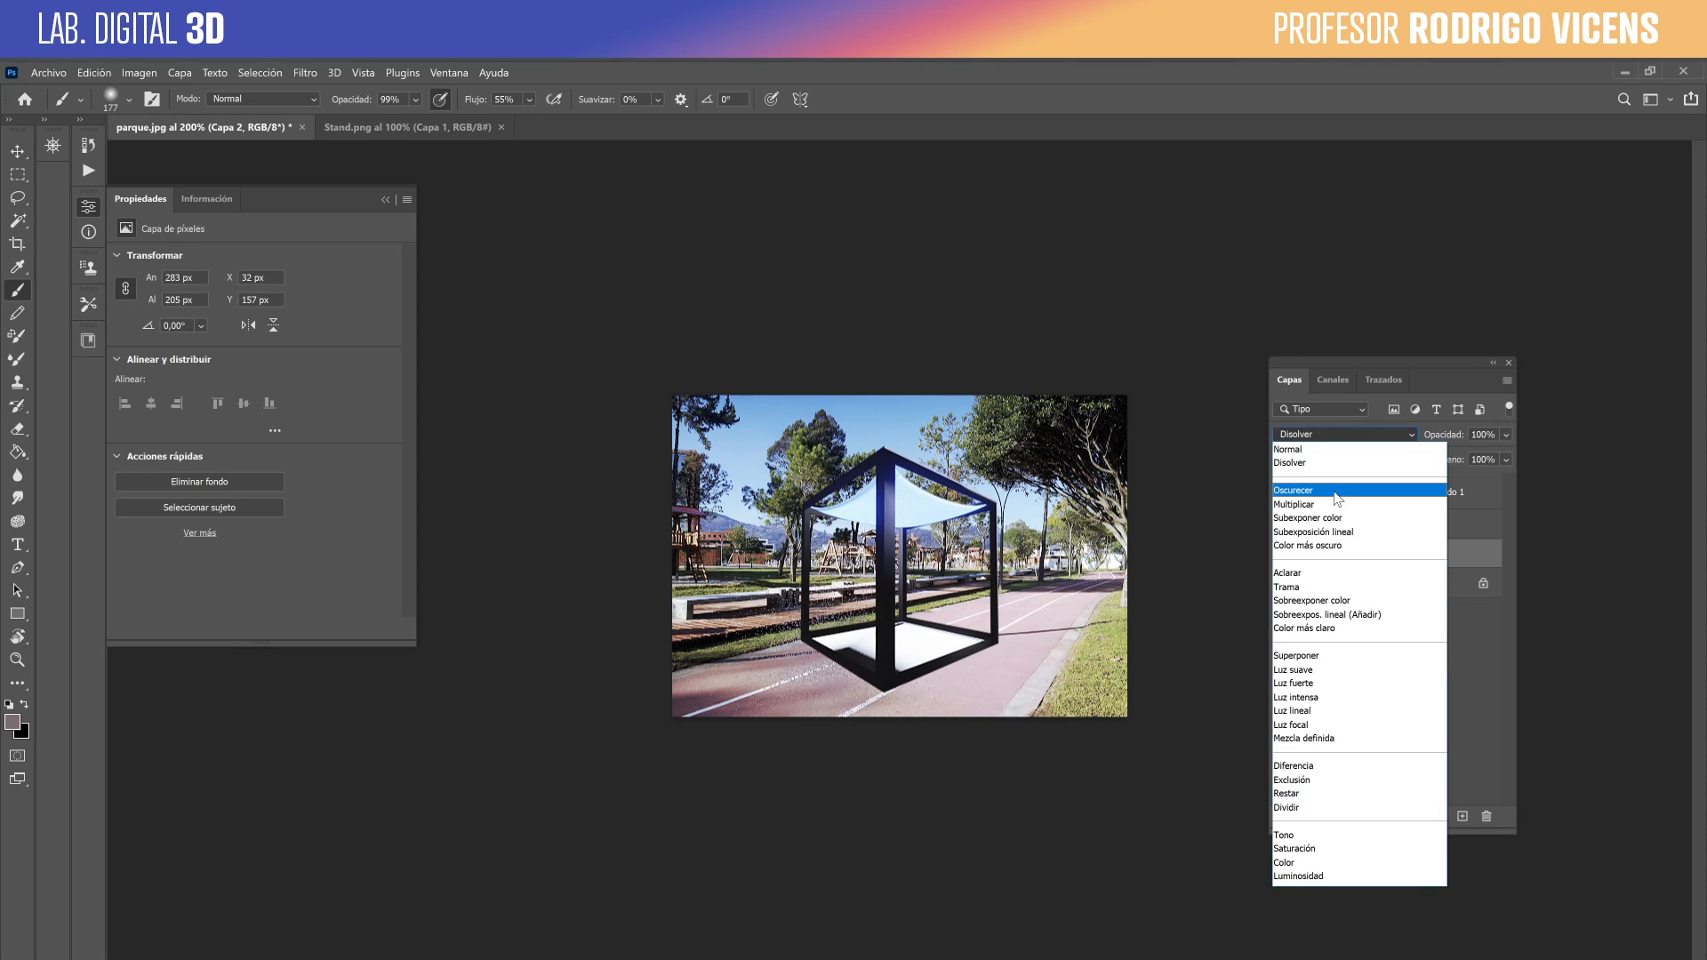
{"action": "left_click", "coordinate": [1335, 504]}
{"action": "right_click_drag", "start_coordinate": [929, 647], "coordinate": [831, 650], "text": "alt"}
{"action": "mouse_move", "coordinate": [823, 654]}
{"action": "left_mouse_down"}
{"action": "mouse_move", "coordinate": [881, 675]}
{"action": "mouse_move", "coordinate": [774, 660]}
{"action": "mouse_move", "coordinate": [884, 681]}
{"action": "mouse_move", "coordinate": [867, 647]}
{"action": "mouse_move", "coordinate": [974, 642]}
{"action": "mouse_move", "coordinate": [885, 632]}
{"action": "mouse_move", "coordinate": [978, 658]}
{"action": "left_mouse_up"}
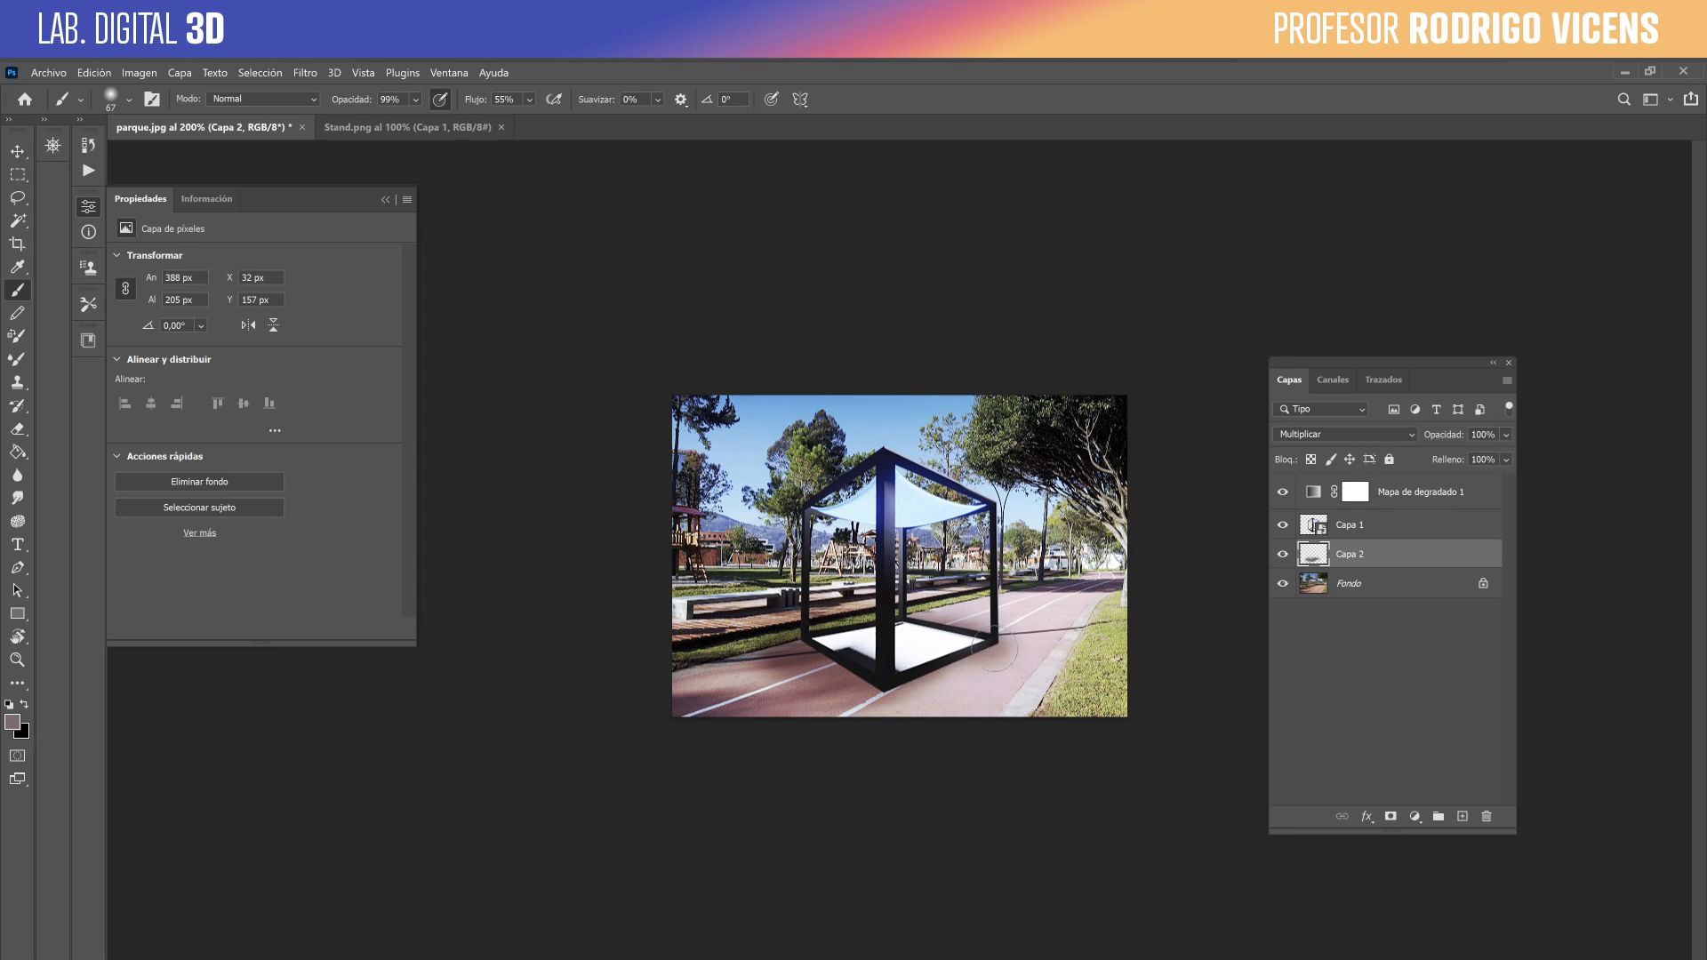
Trim the excess shadow on the track around the cube with a soft 62 px eraser, undoing the stroke near the base's right corner.
{"action": "key", "text": "e"}
{"action": "right_click_drag", "start_coordinate": [1016, 676], "coordinate": [1043, 682], "text": "alt"}
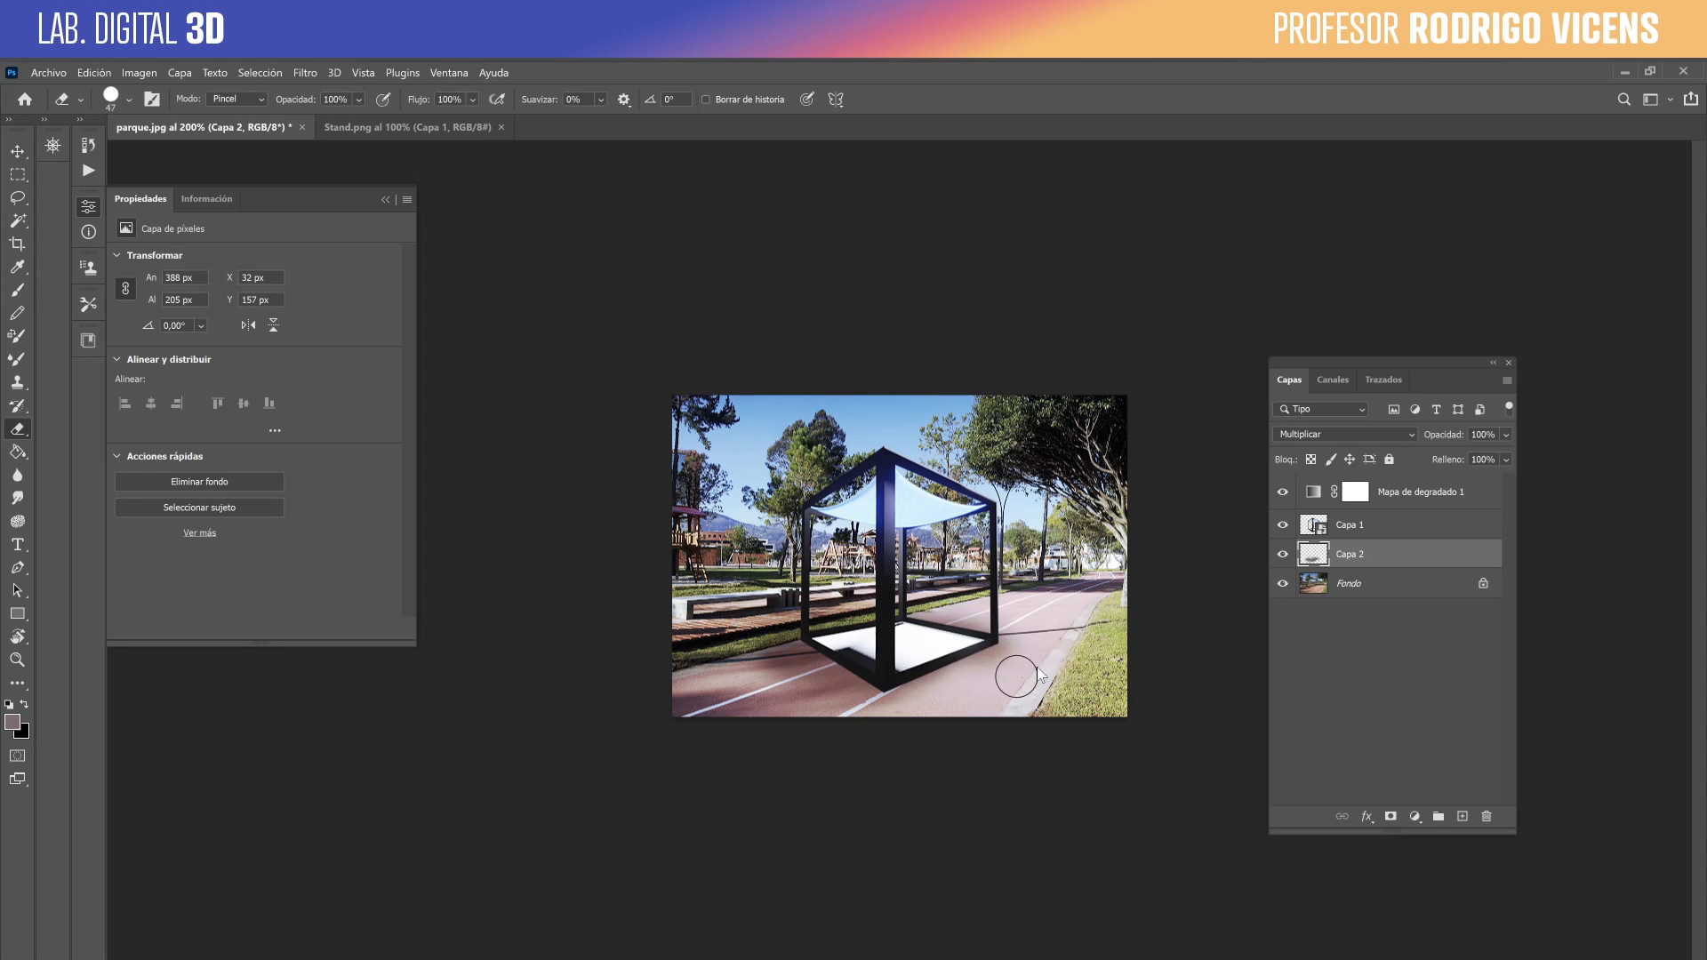
{"action": "mouse_move", "coordinate": [1011, 668]}
{"action": "left_mouse_down"}
{"action": "mouse_move", "coordinate": [1026, 654]}
{"action": "mouse_move", "coordinate": [1020, 676]}
{"action": "left_mouse_up"}
{"action": "mouse_move", "coordinate": [1017, 677]}
{"action": "right_mouse_down", "text": "alt"}
{"action": "mouse_move", "coordinate": [1019, 903]}
{"action": "mouse_move", "coordinate": [995, 590]}
{"action": "mouse_move", "coordinate": [1009, 475]}
{"action": "right_mouse_up", "text": "alt"}
{"action": "left_click_drag", "start_coordinate": [1012, 666], "coordinate": [1003, 675]}
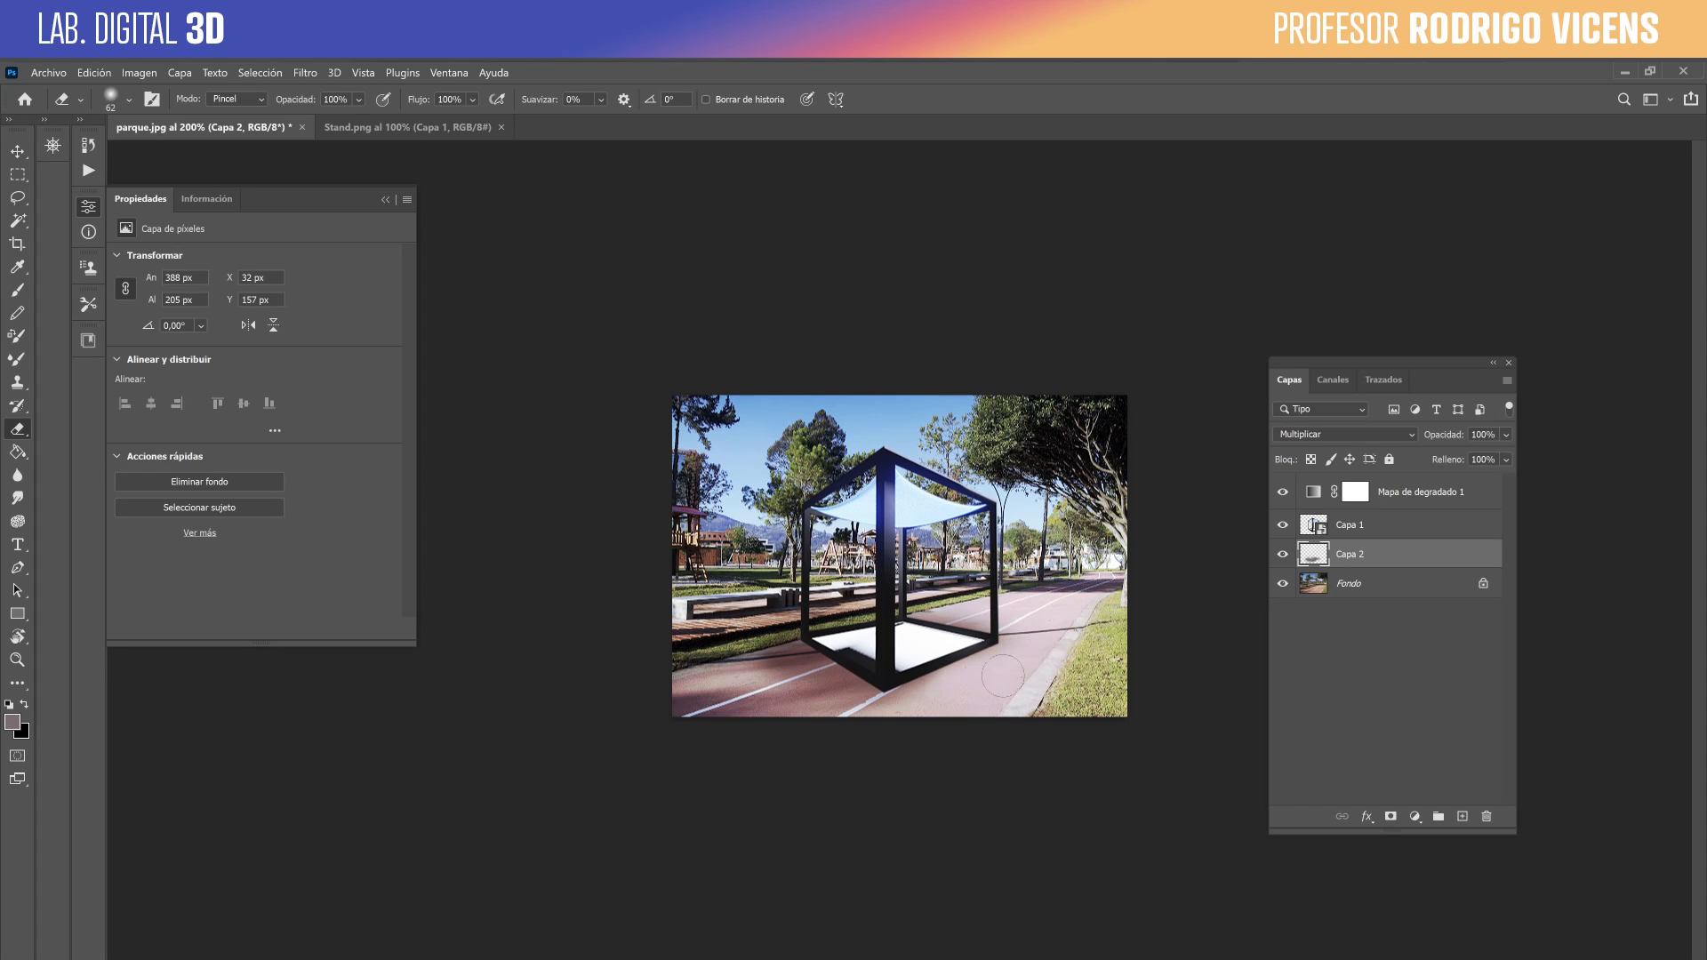
{"action": "key", "text": "ctrl+z"}
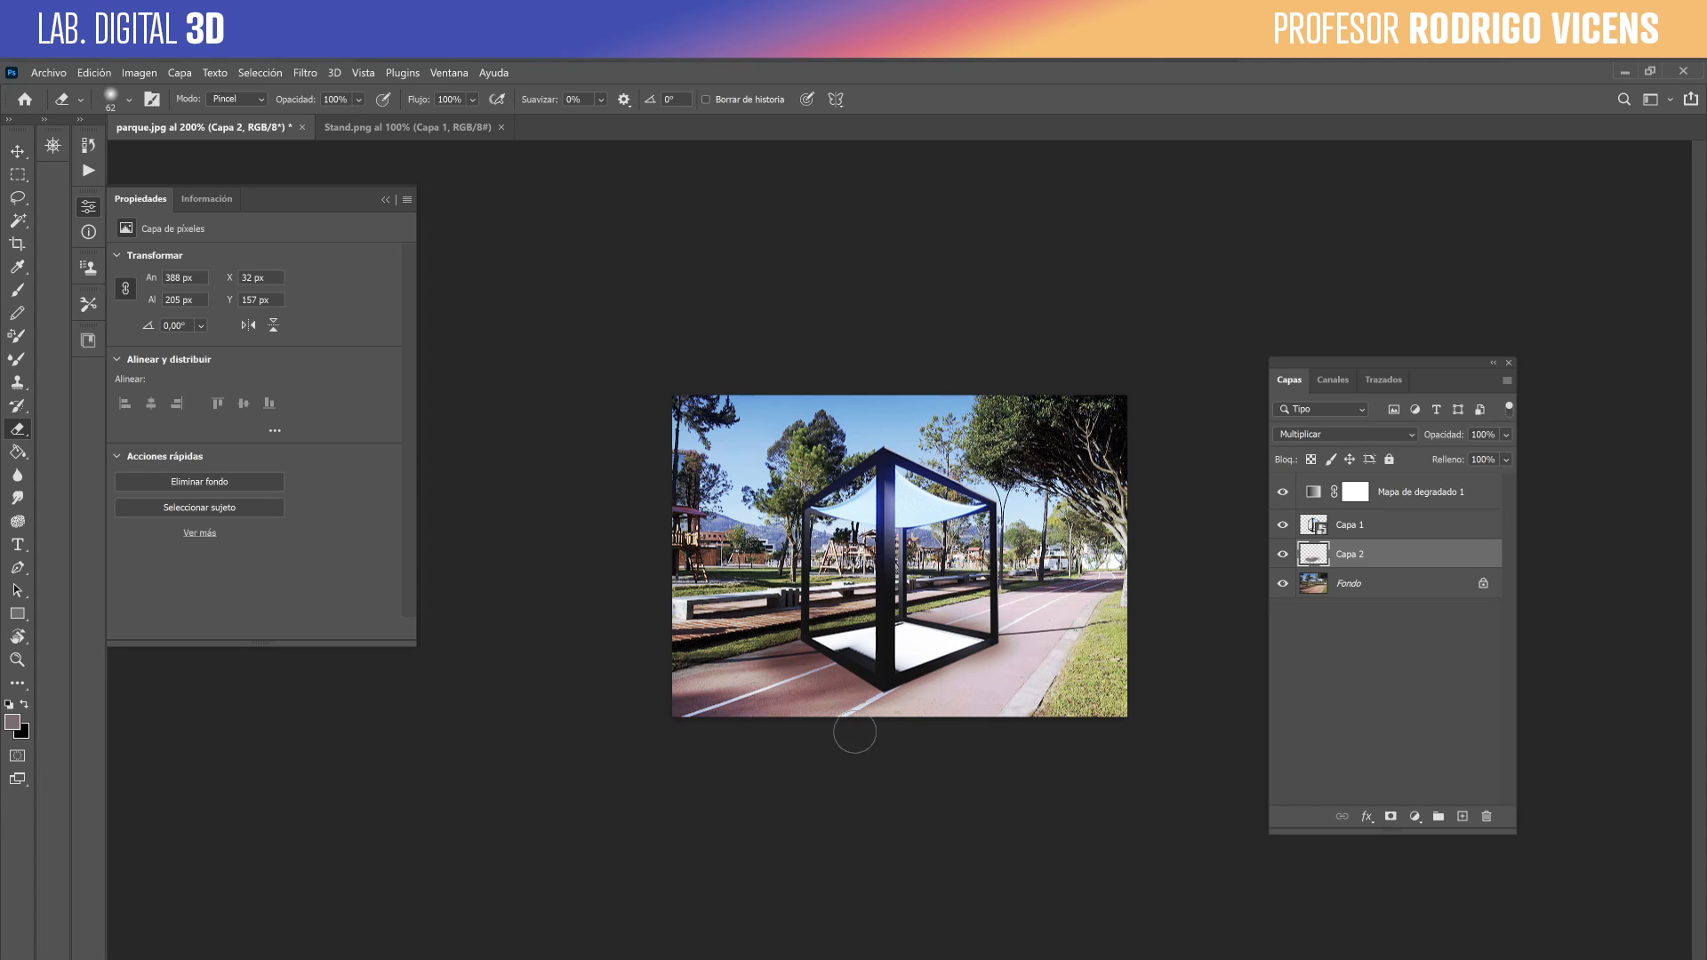
{"action": "mouse_move", "coordinate": [788, 709]}
{"action": "left_mouse_down"}
{"action": "mouse_move", "coordinate": [769, 670]}
{"action": "mouse_move", "coordinate": [773, 729]}
{"action": "mouse_move", "coordinate": [846, 735]}
{"action": "mouse_move", "coordinate": [761, 718]}
{"action": "left_mouse_up"}
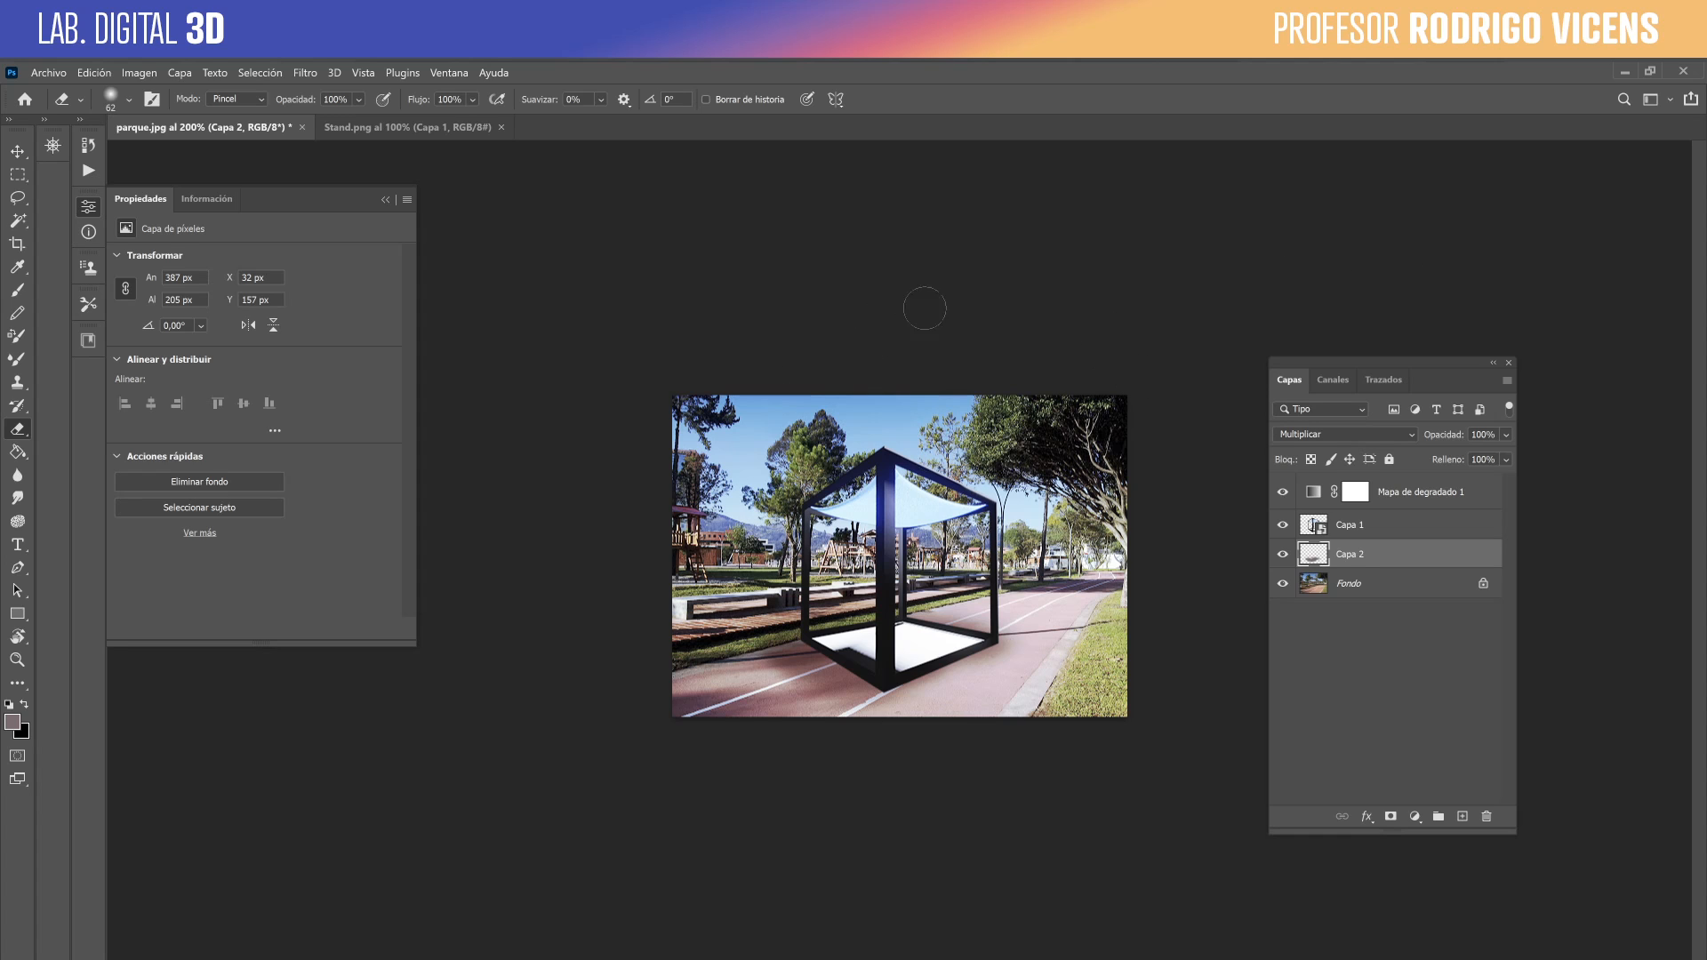
Switch to Blender and widen the second 3D viewport to show the whole cube structure and its lights.
{"action": "key", "text": "alt+Tab"}
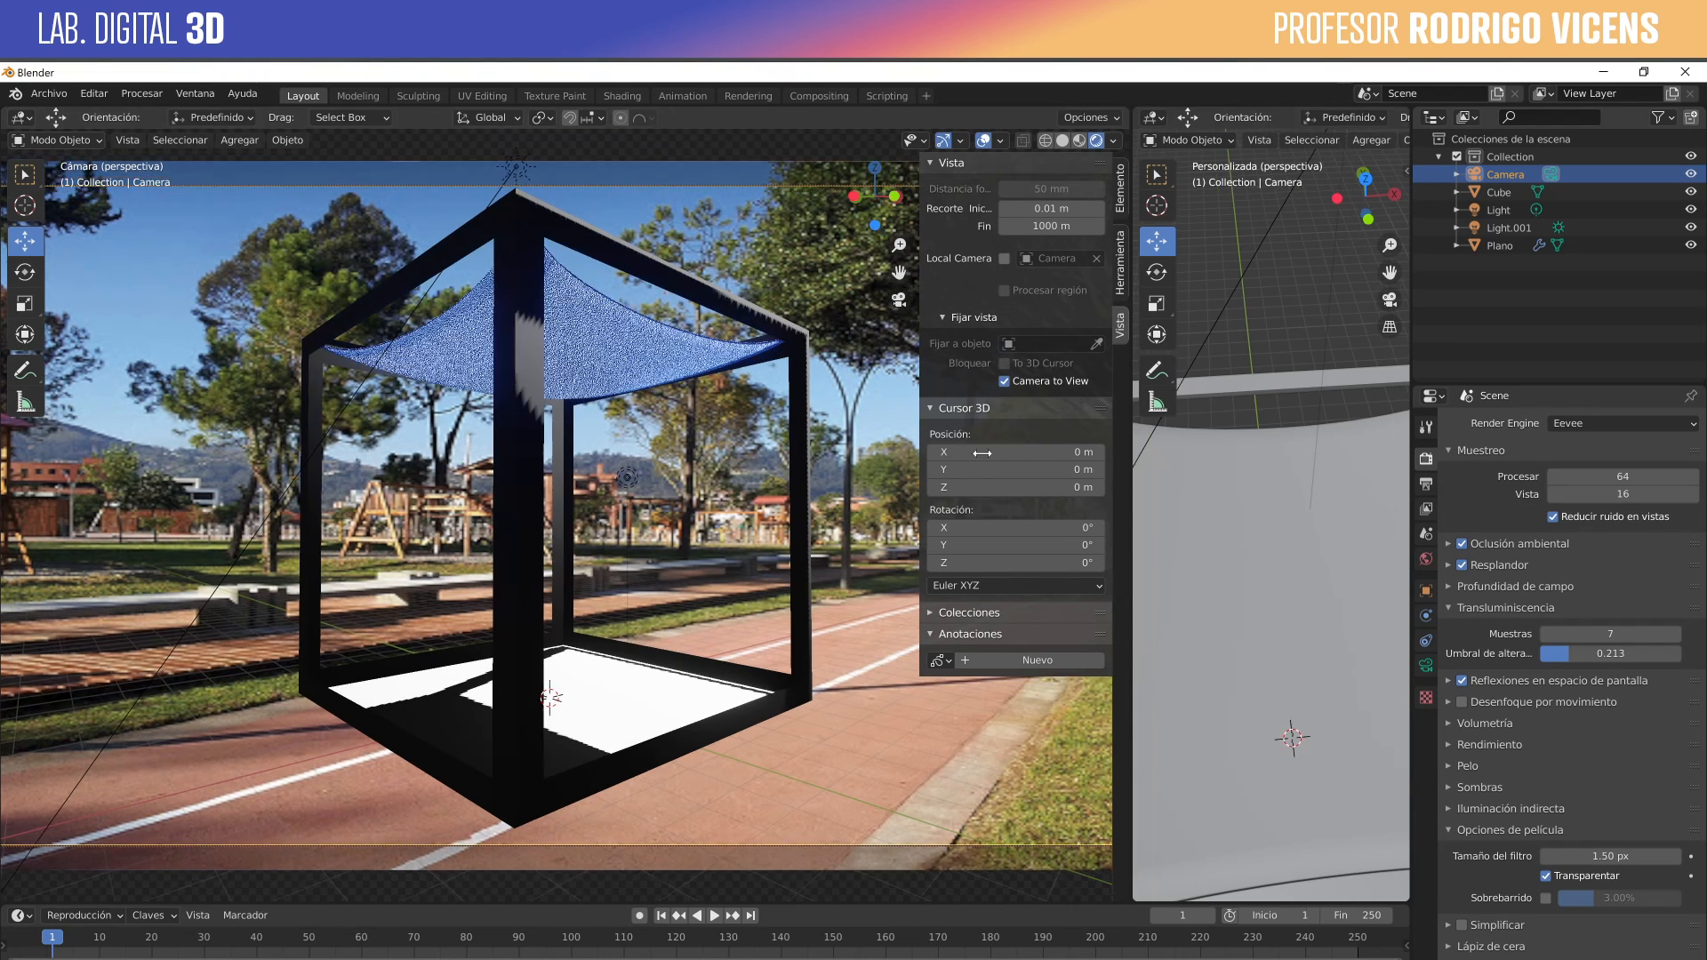
{"action": "left_click_drag", "start_coordinate": [1155, 462], "coordinate": [711, 497]}
{"action": "scroll", "coordinate": [1133, 520], "scroll_direction": "down", "scroll_amount": 5}
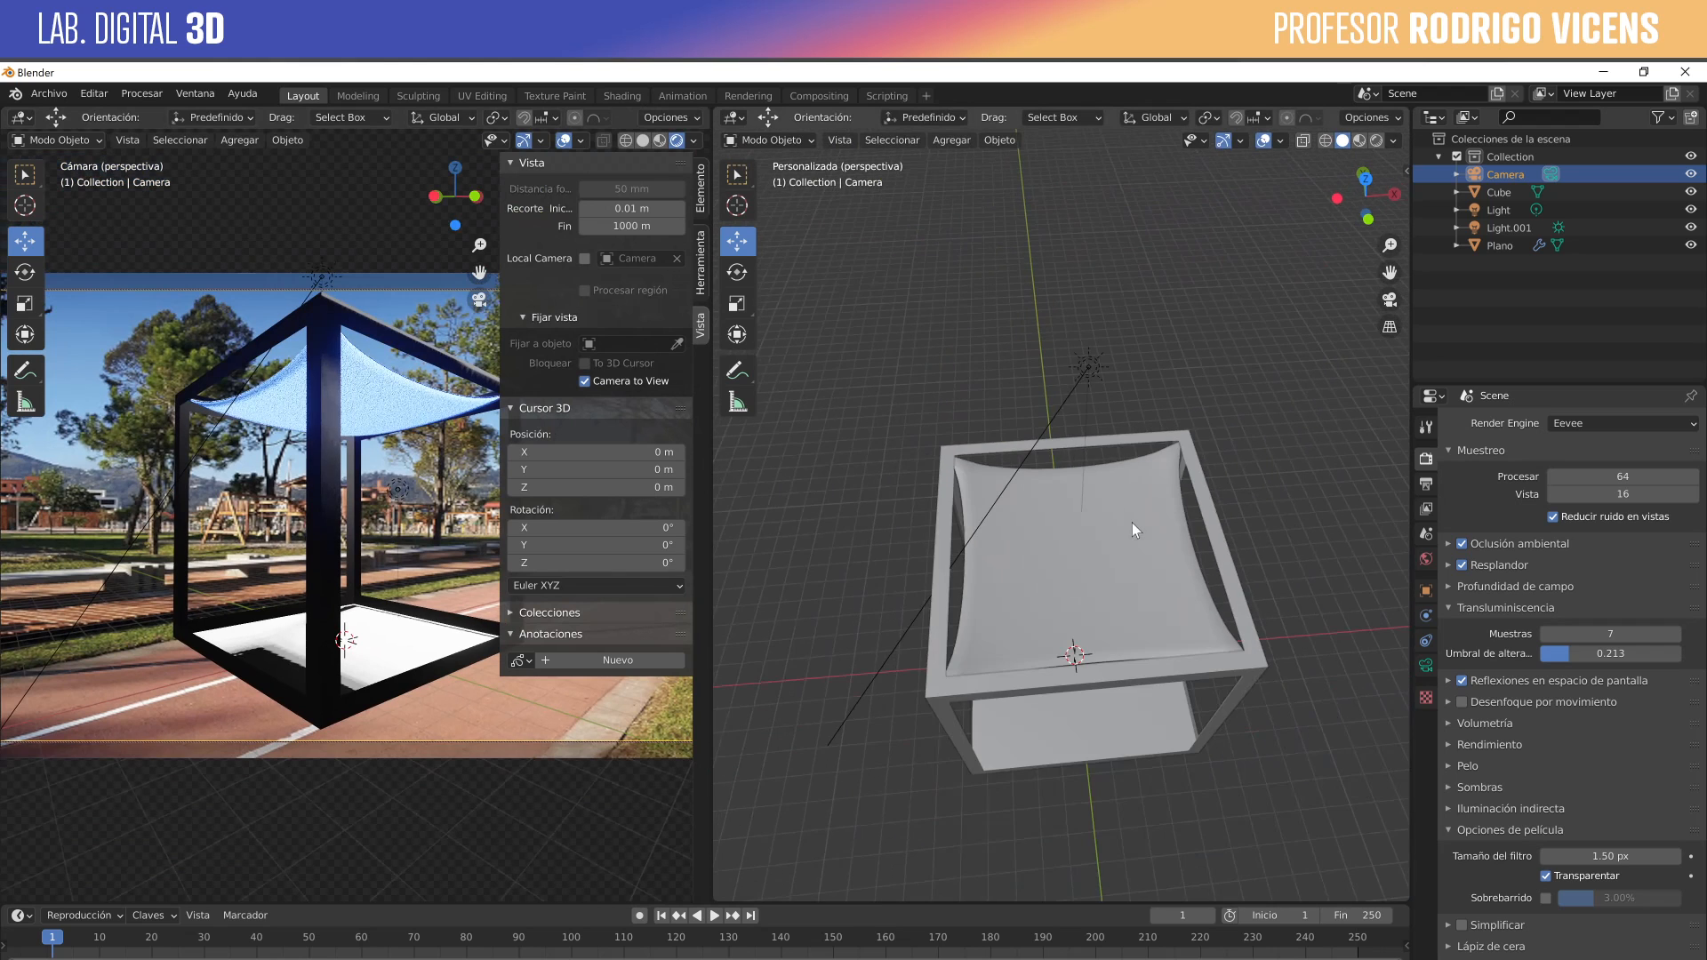
{"action": "middle_click_drag", "start_coordinate": [1132, 523], "coordinate": [1186, 541]}
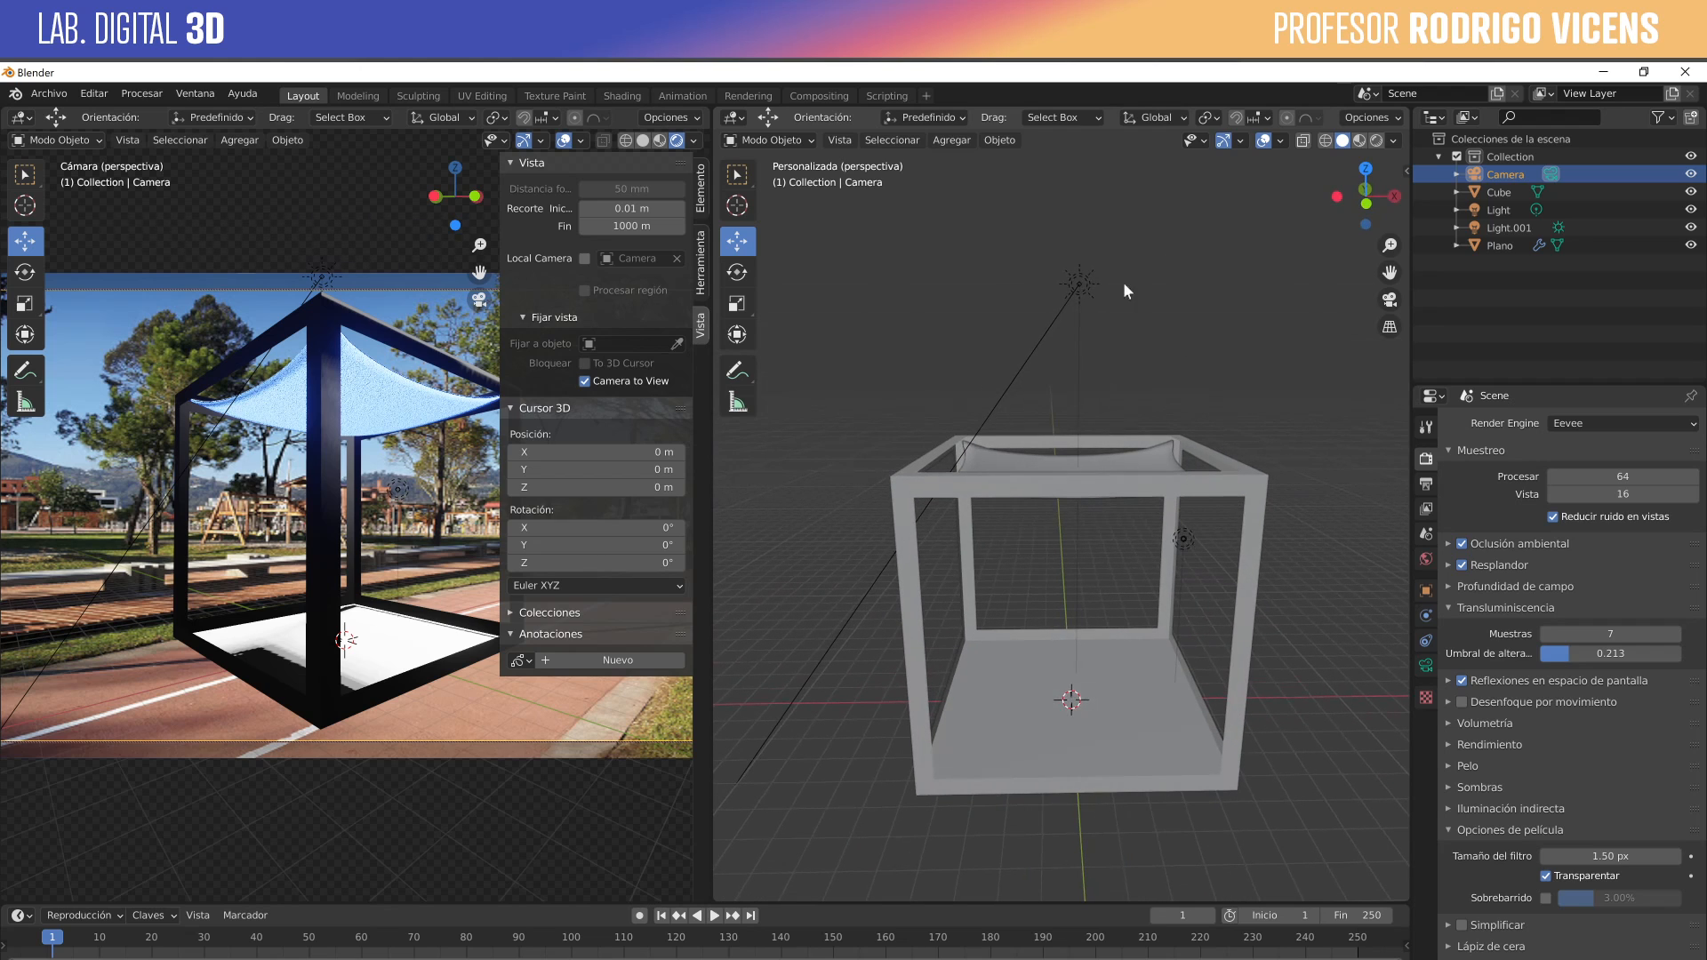
Rotate Light.001 above the cube about the global Z axis by -69.3° and again by 11.8°.
{"action": "left_click", "coordinate": [1079, 284]}
{"action": "middle_click_drag", "start_coordinate": [1206, 396], "coordinate": [1201, 419]}
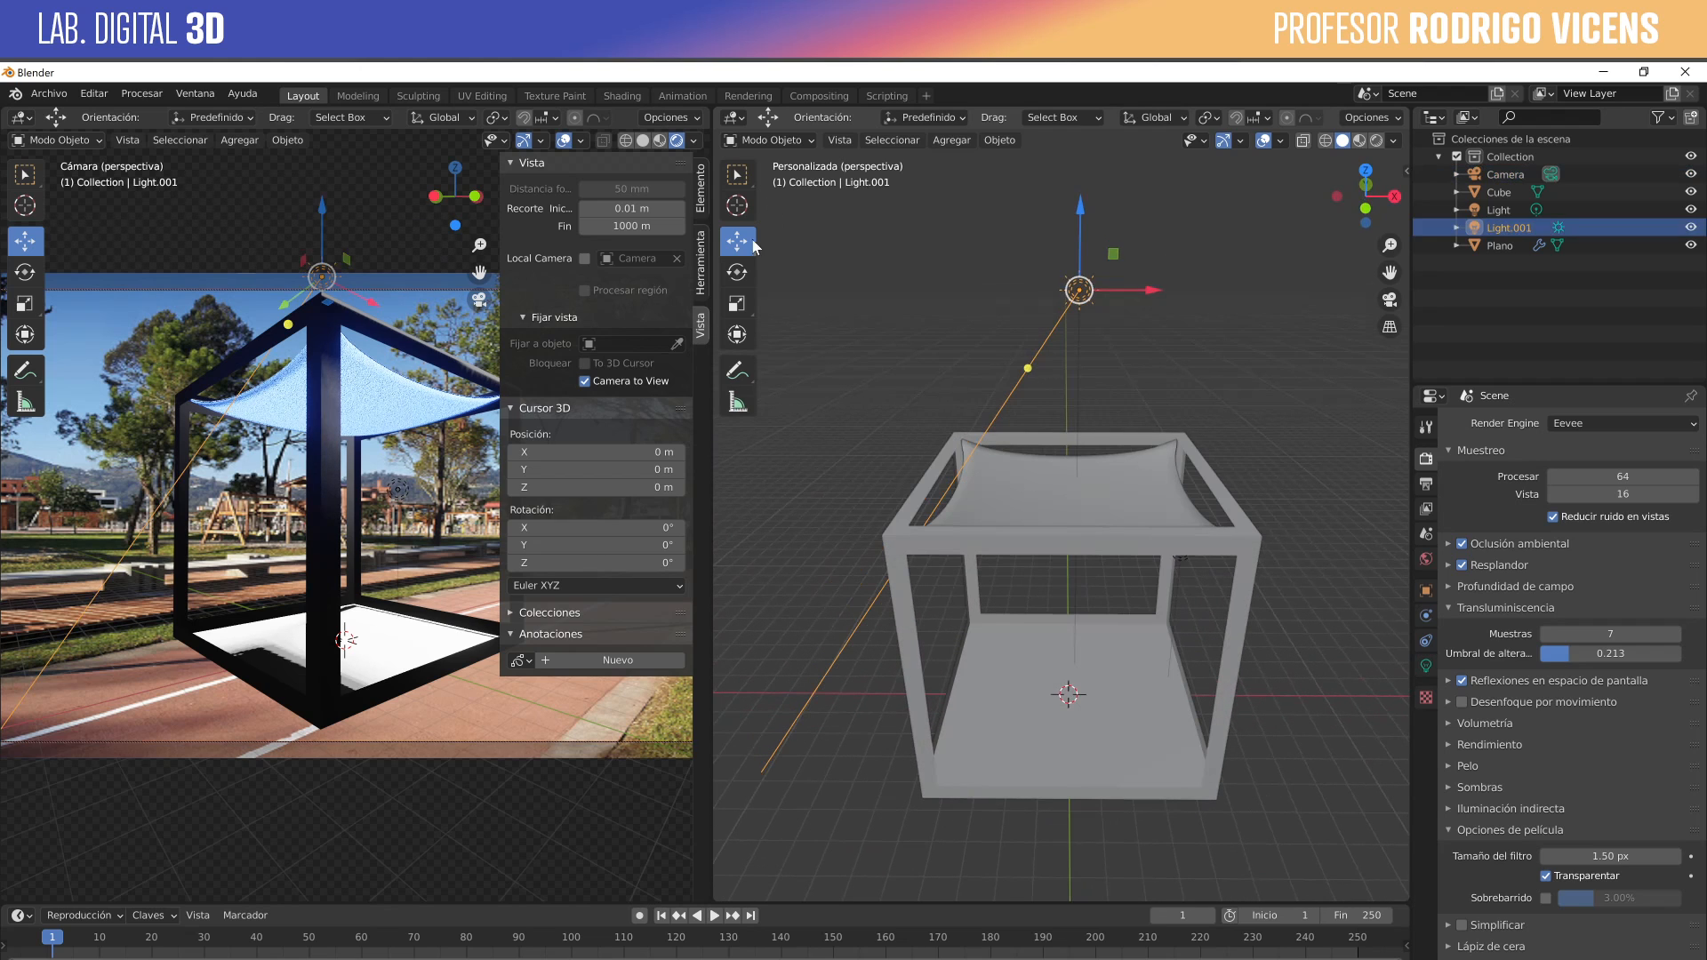
{"action": "left_click", "coordinate": [738, 275]}
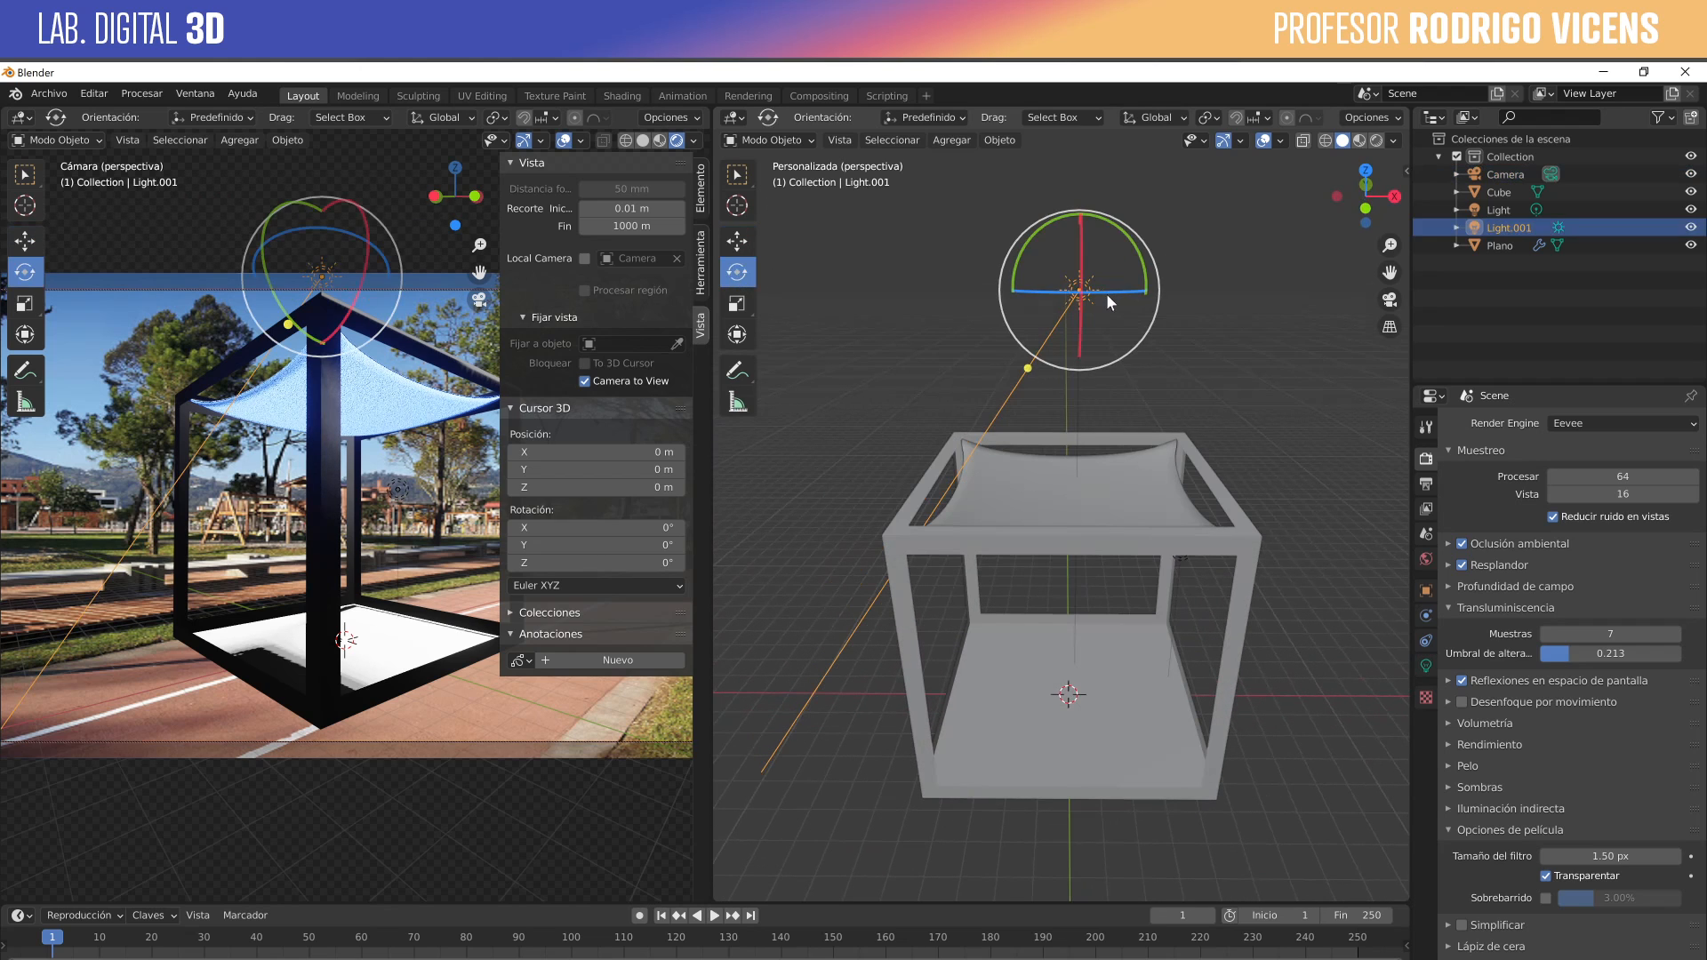
{"action": "left_click_drag", "start_coordinate": [1105, 293], "coordinate": [1083, 299]}
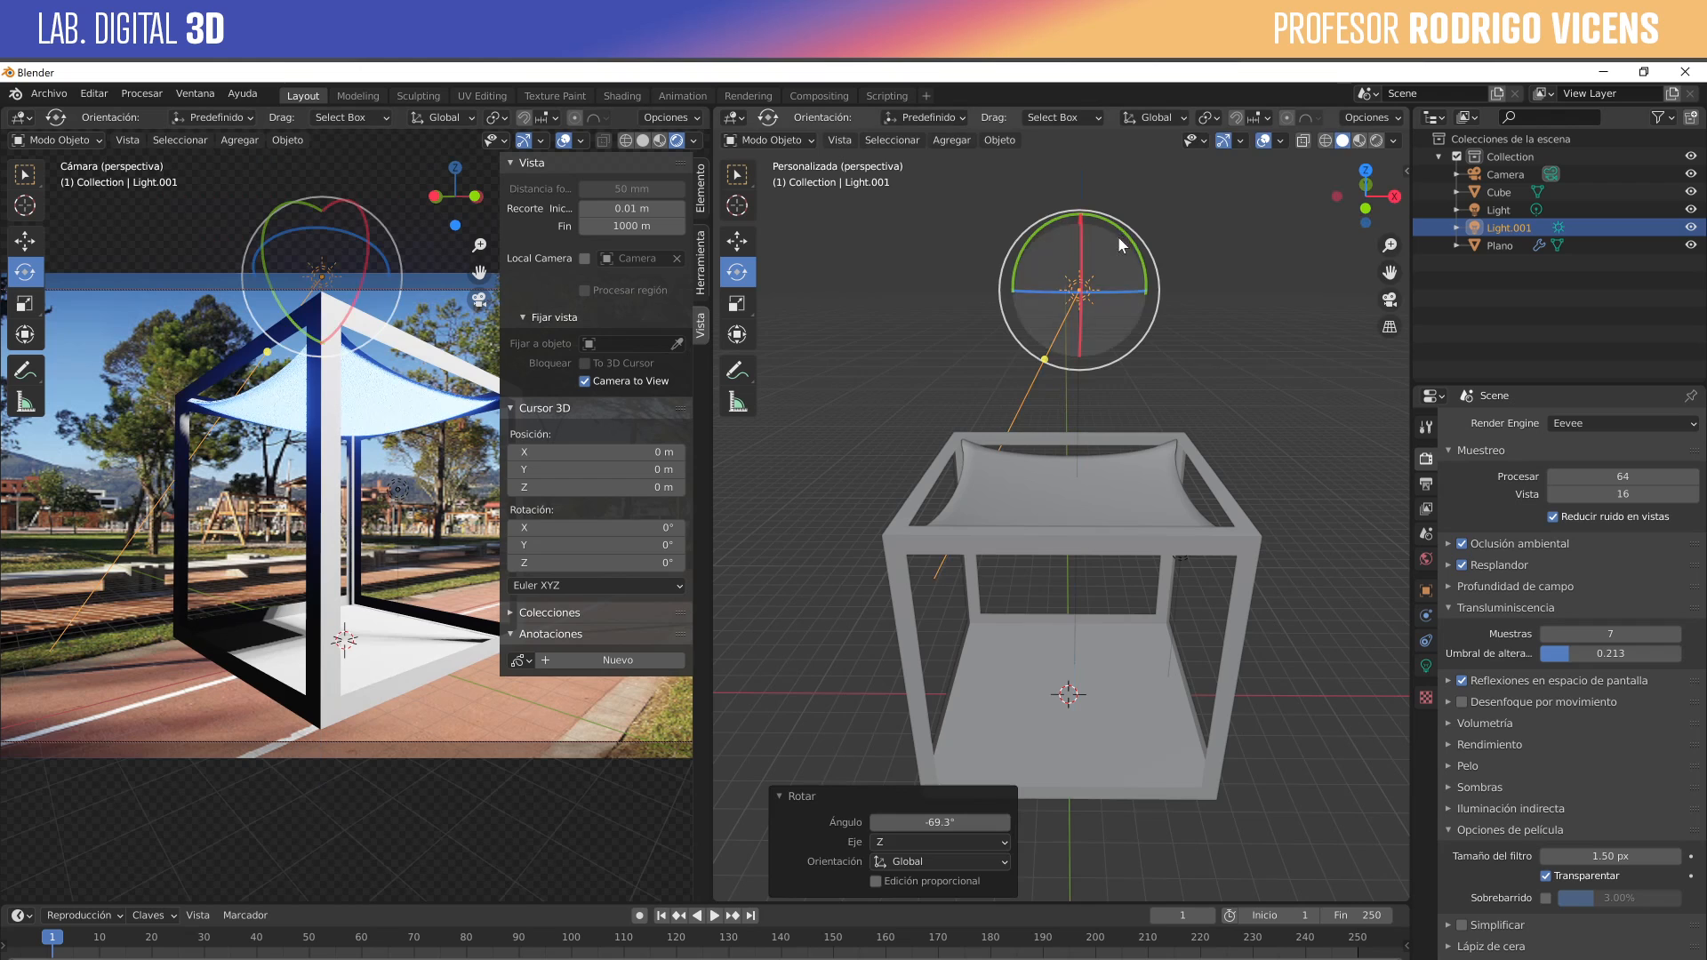
{"action": "left_click_drag", "start_coordinate": [1117, 237], "coordinate": [1159, 278]}
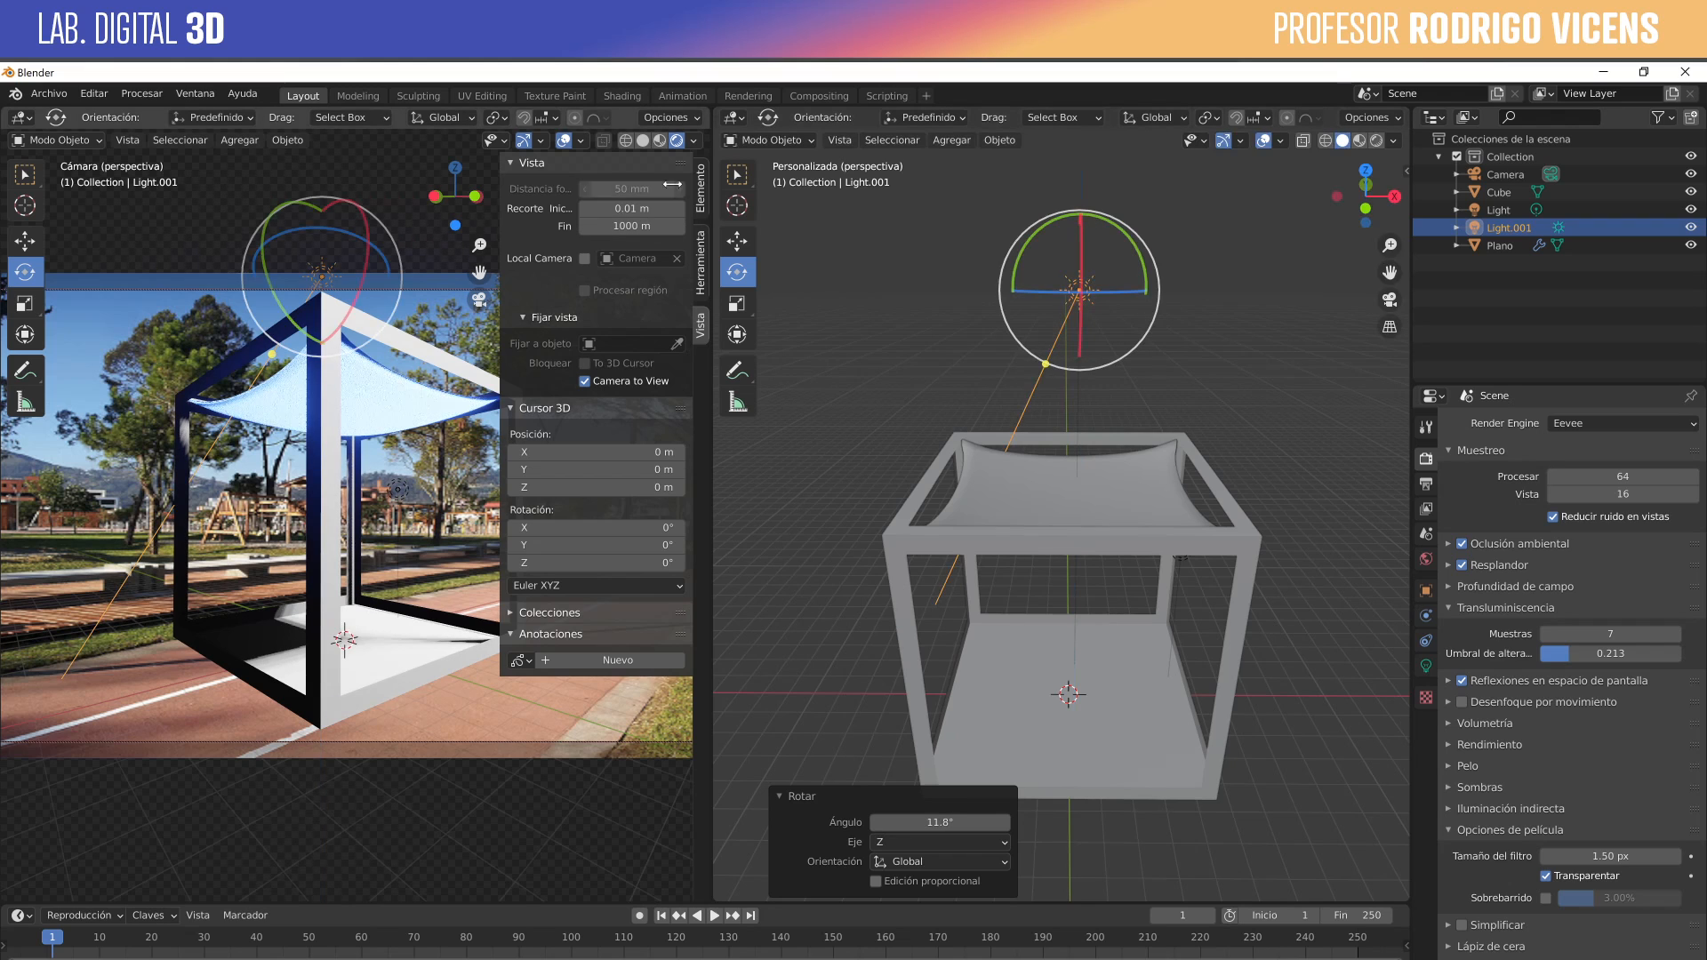
Hide the viewport sidebar, then add a plane under the cube and scale it uniformly by 17.077 as the ground.
{"action": "left_click_drag", "start_coordinate": [497, 320], "coordinate": [640, 324]}
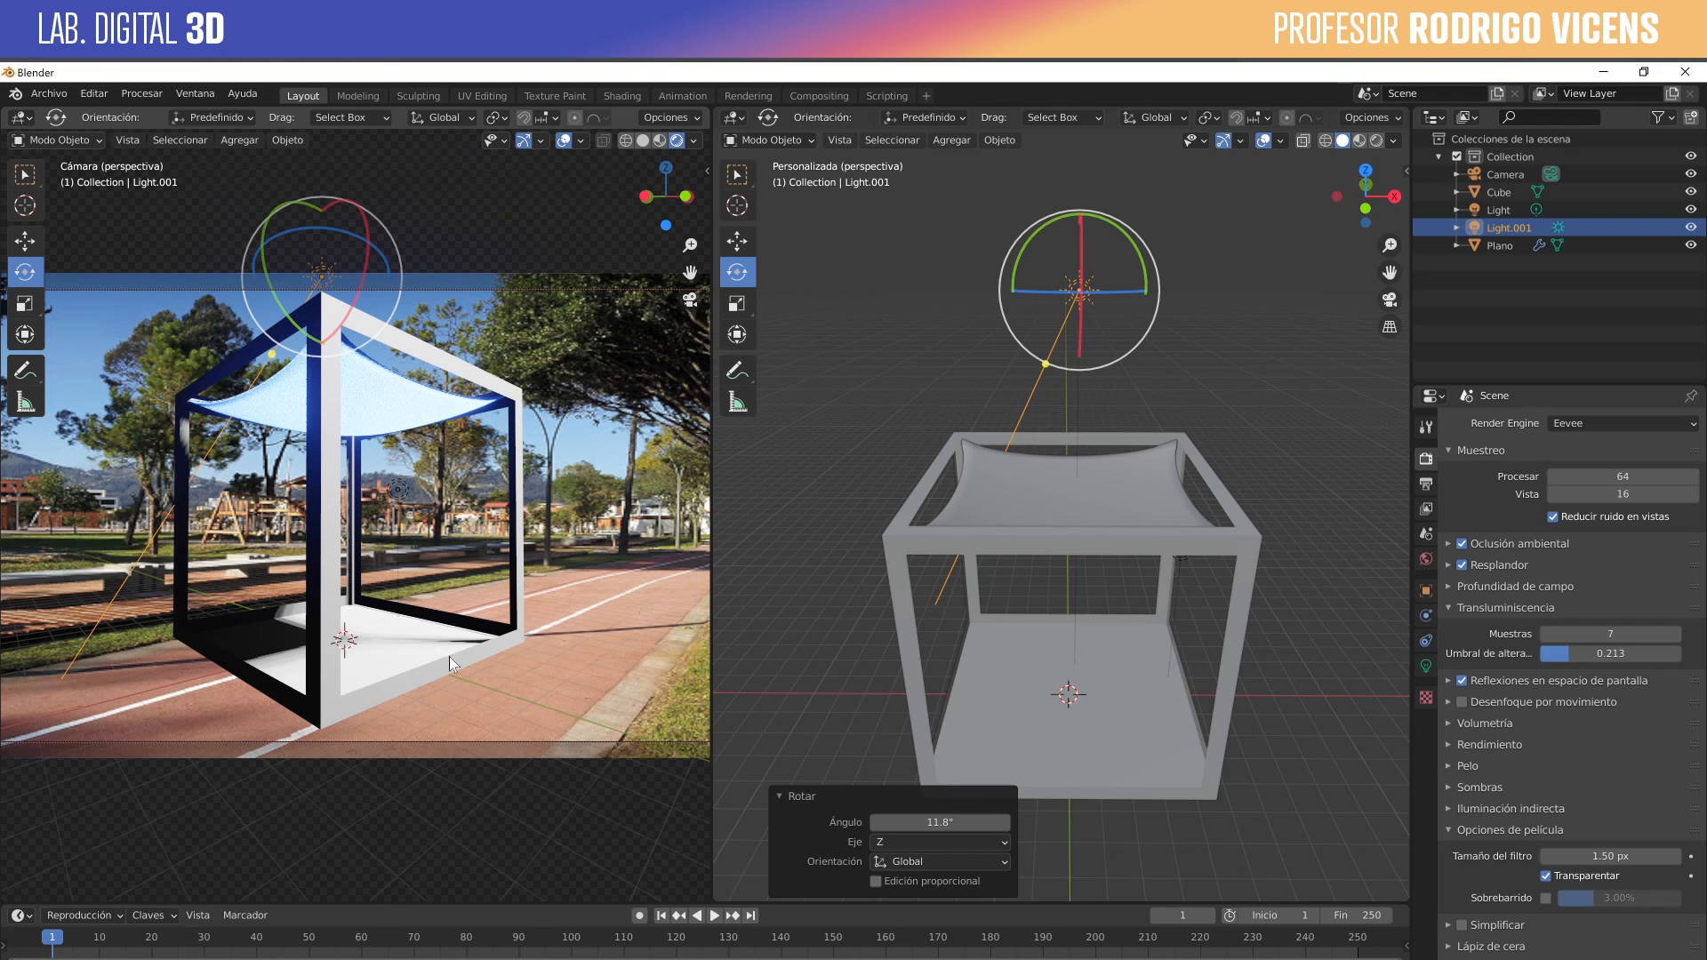
{"action": "left_click", "coordinate": [467, 746]}
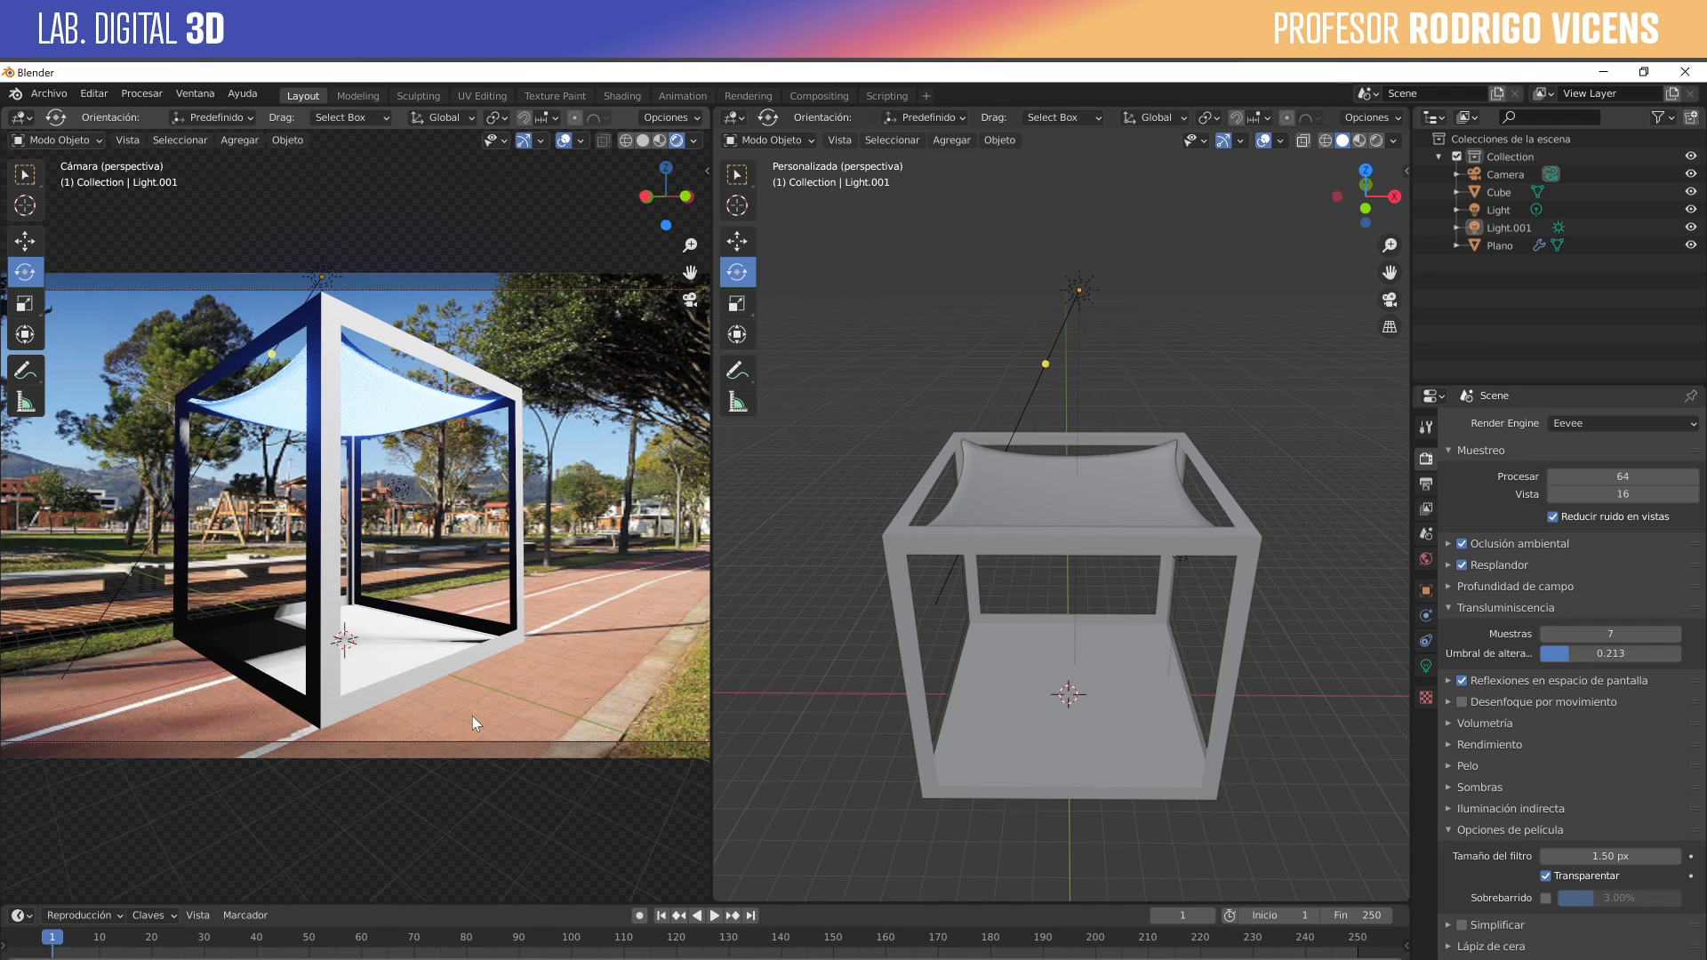
{"action": "key", "text": "shift+a"}
{"action": "mouse_move", "coordinate": [525, 629]}
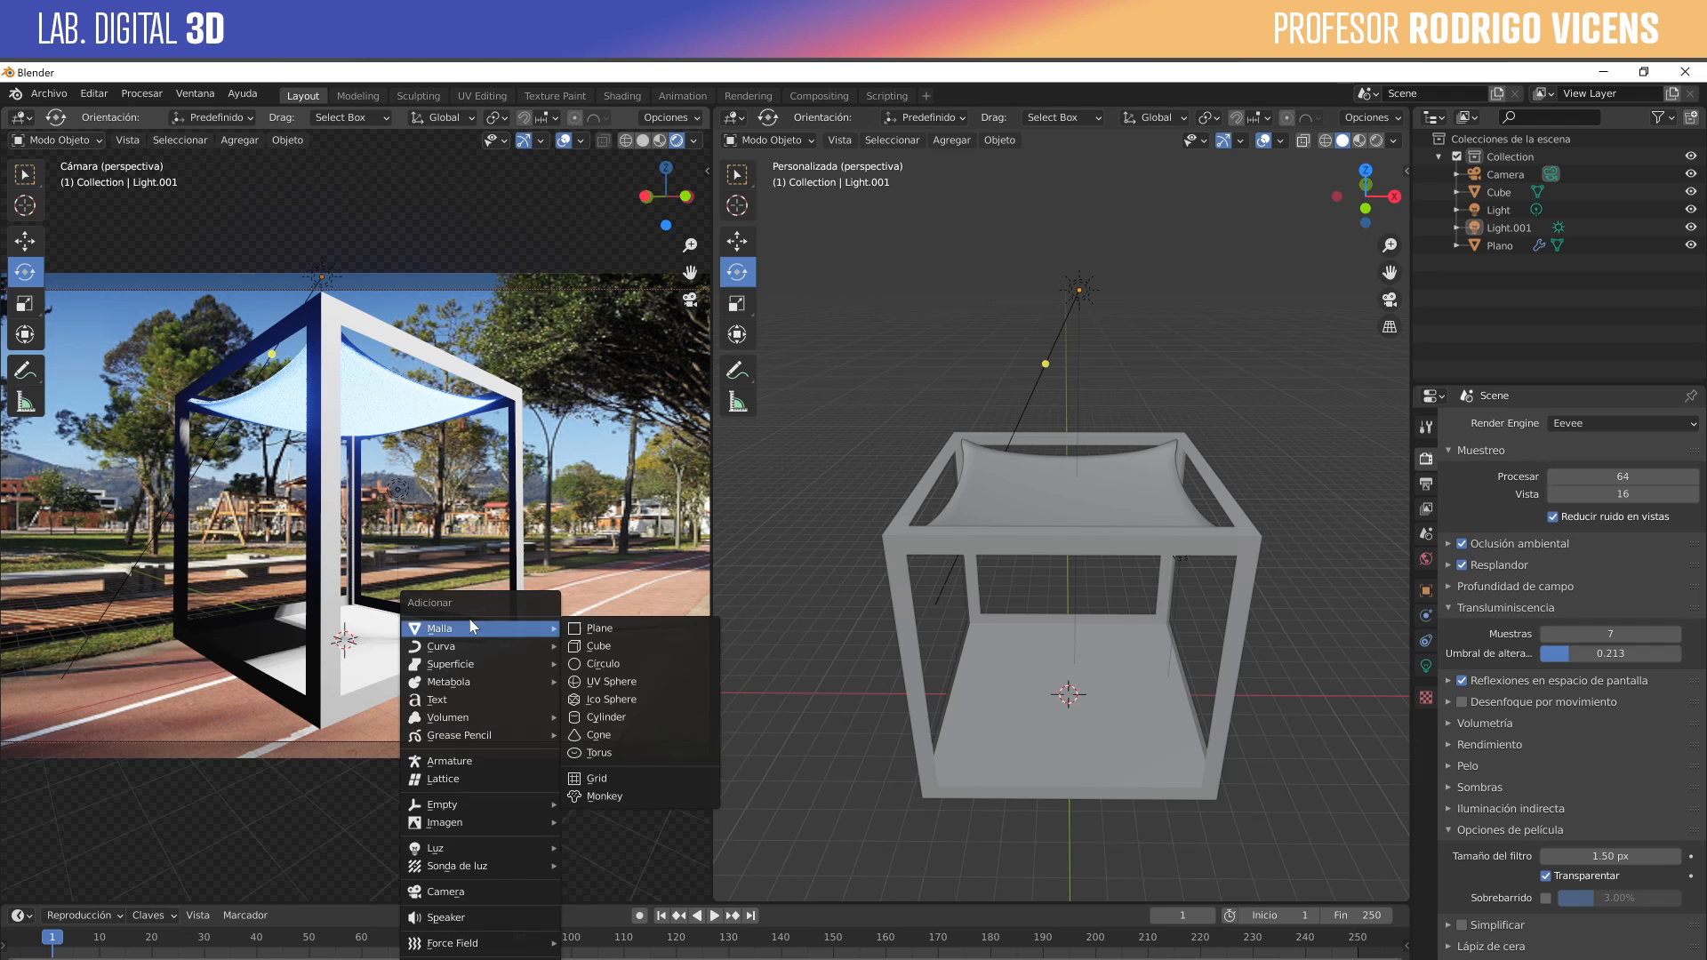
{"action": "left_click", "coordinate": [648, 627]}
{"action": "key", "text": "s"}
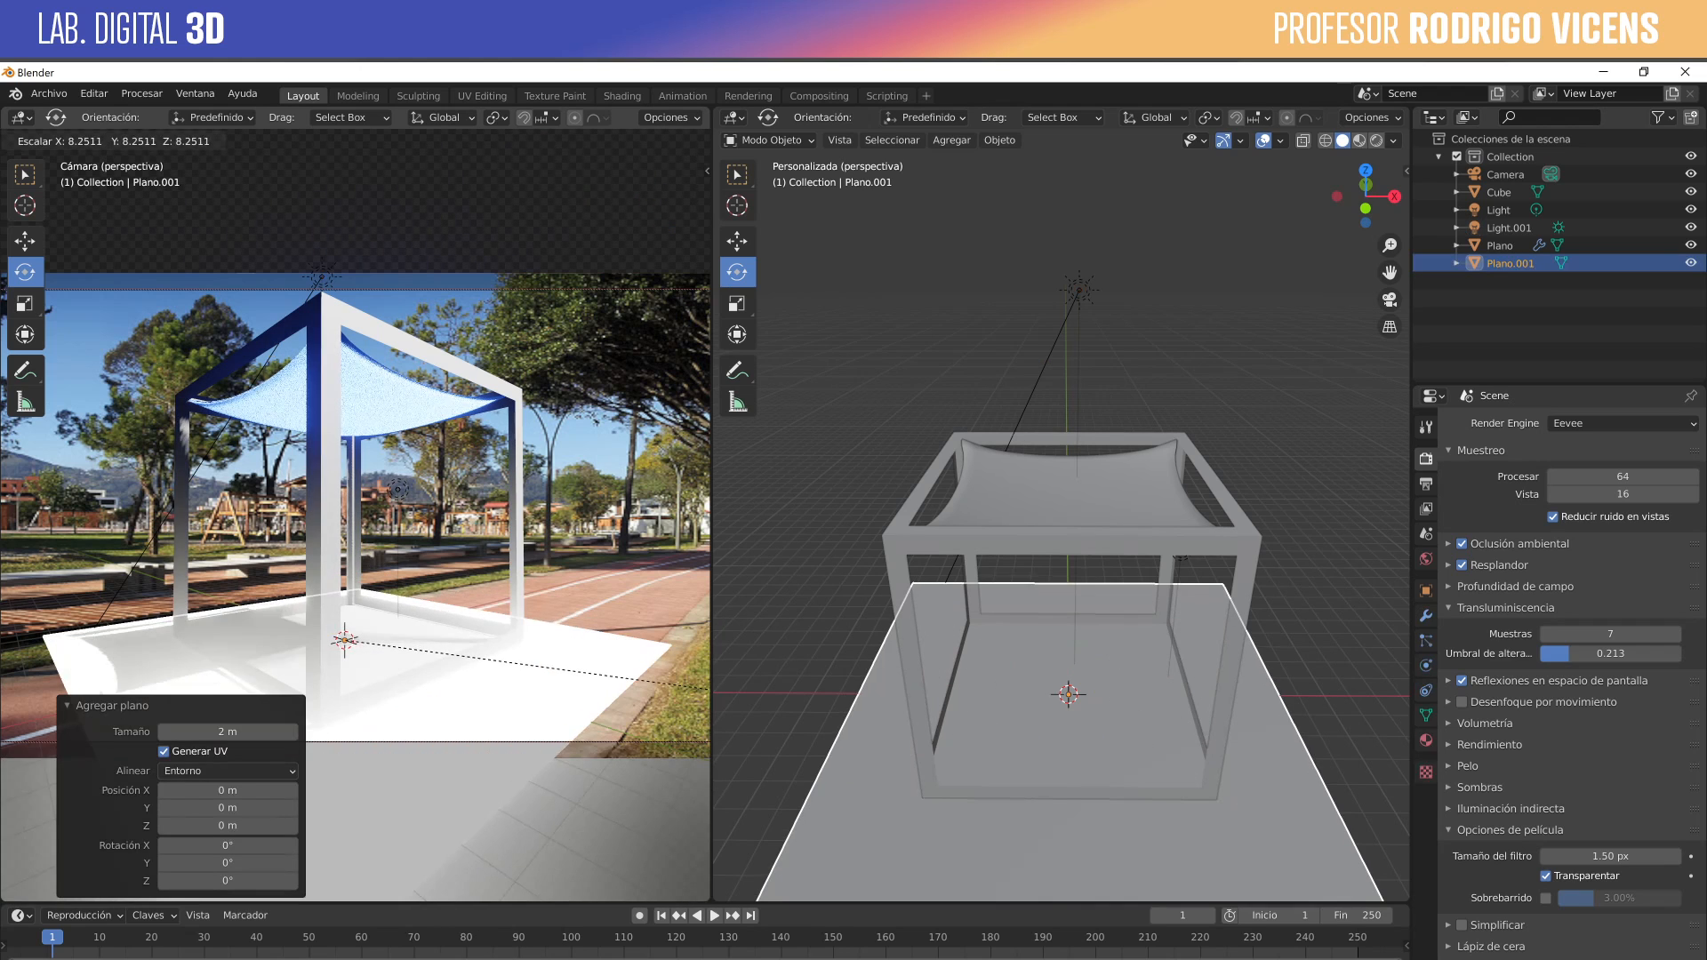
{"action": "left_click", "coordinate": [327, 806]}
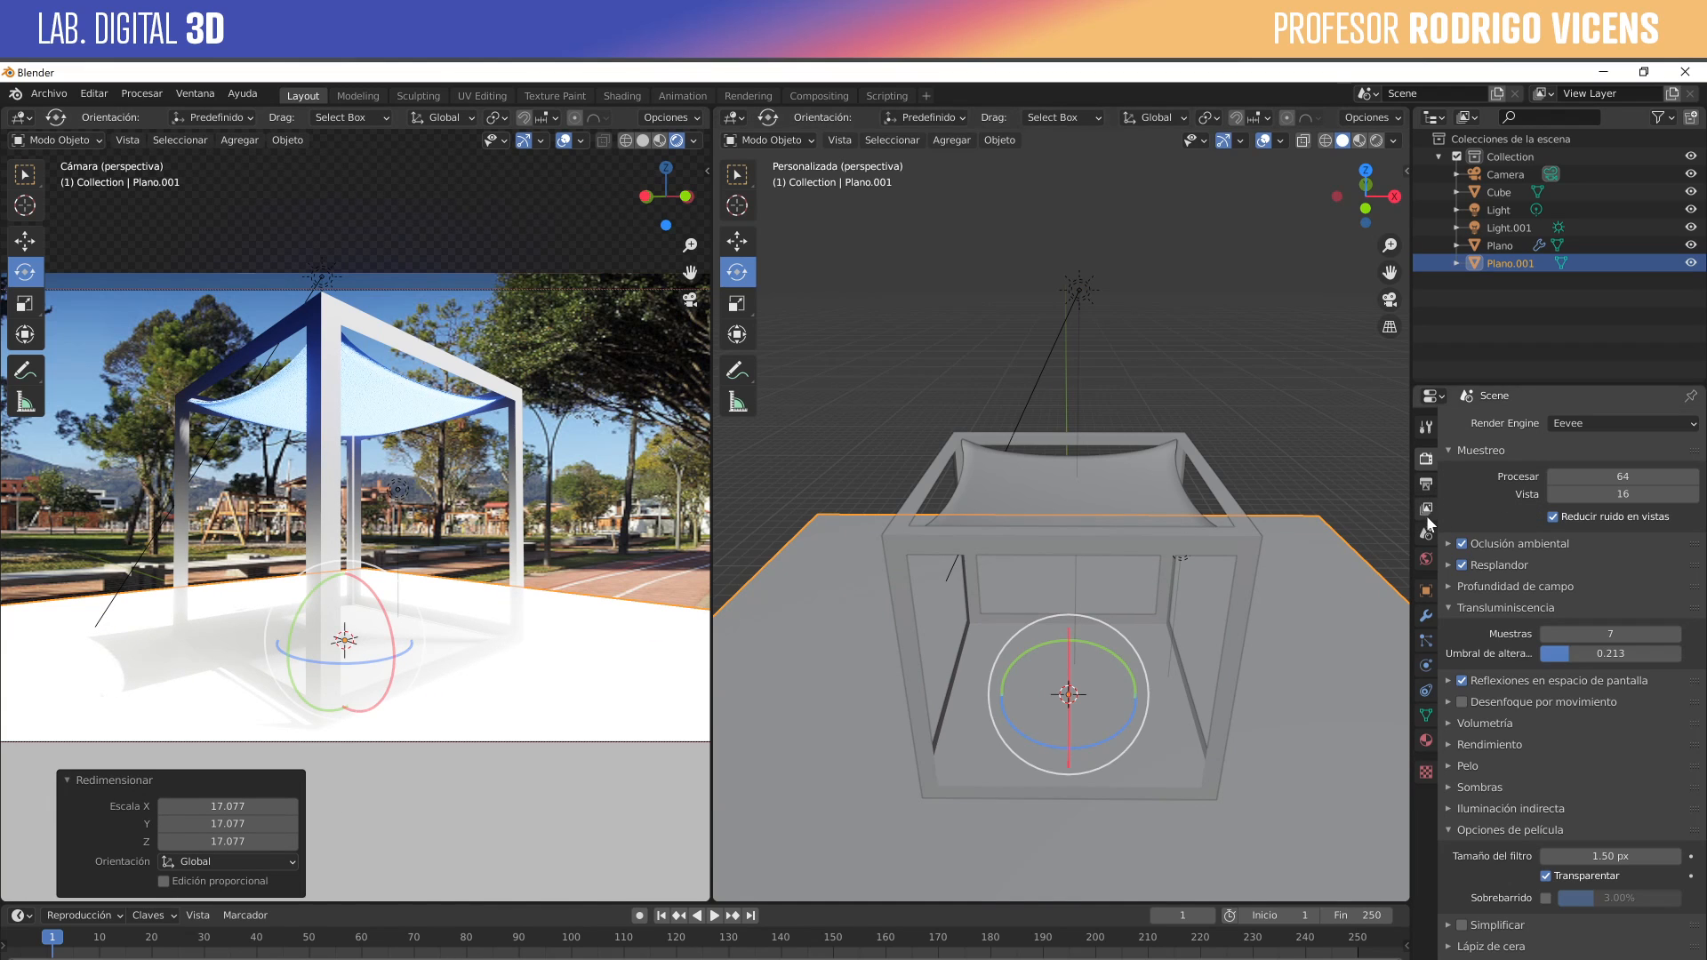
Disable the Resplandor effect in the Eevee render settings and compare the shadows on the ground plane with and without it.
{"action": "left_click", "coordinate": [1461, 565]}
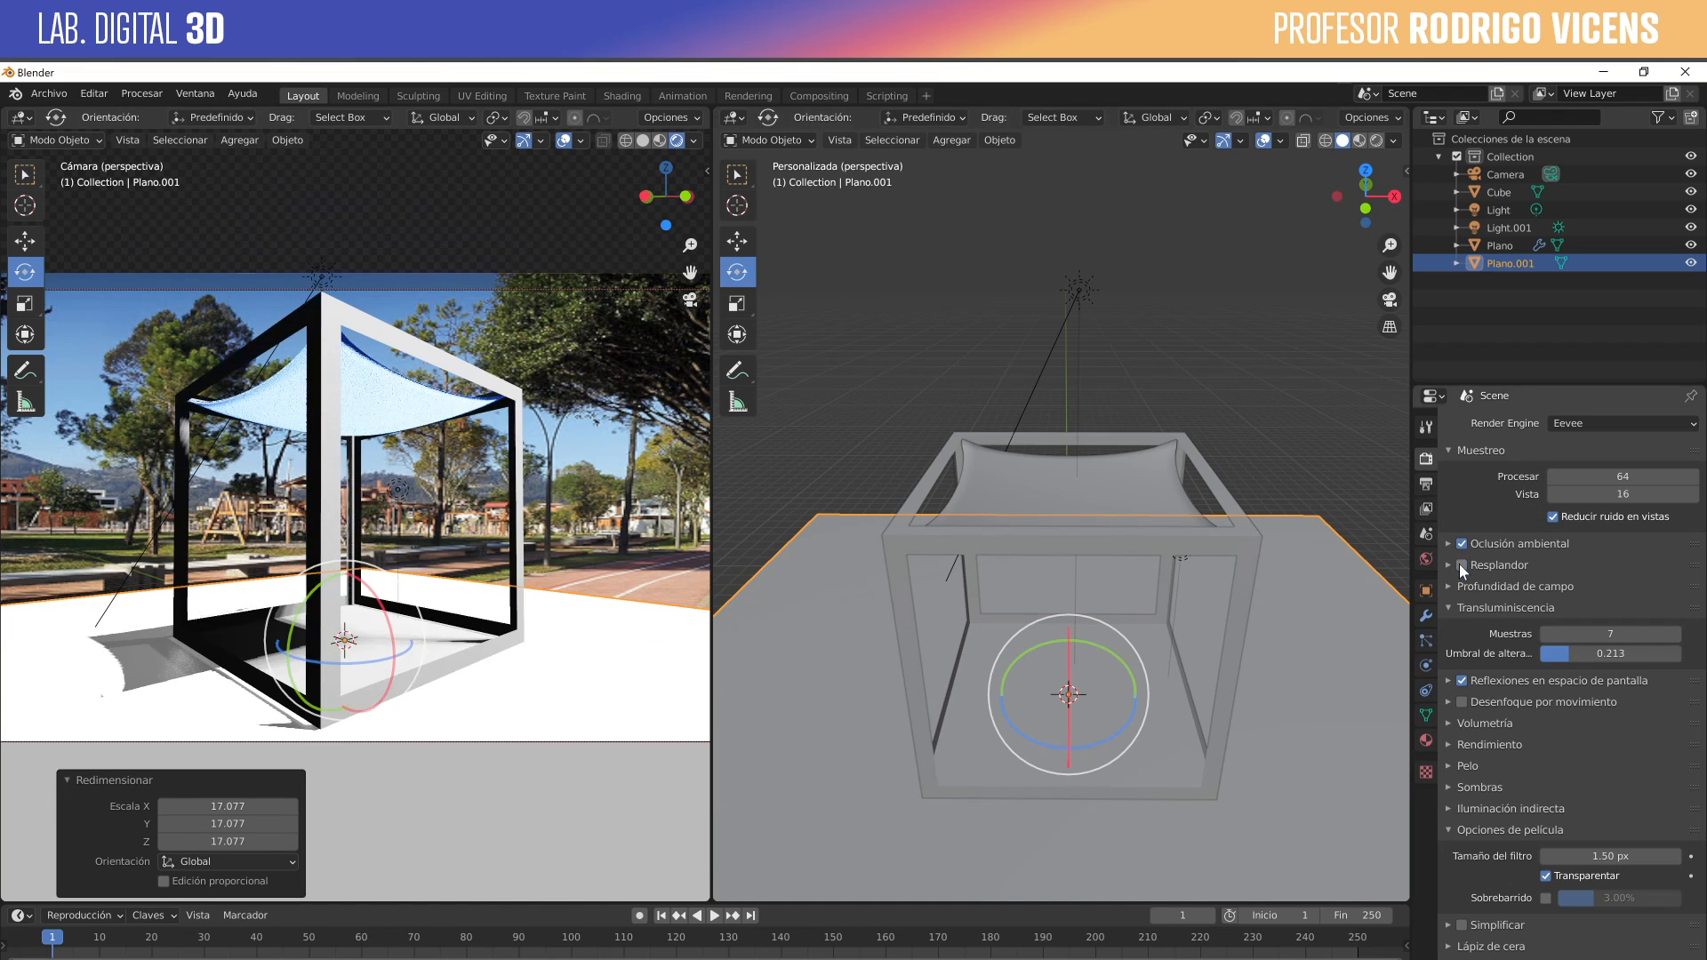
{"action": "middle_click_drag", "start_coordinate": [222, 664], "coordinate": [354, 700]}
{"action": "key", "text": "ctrl+z"}
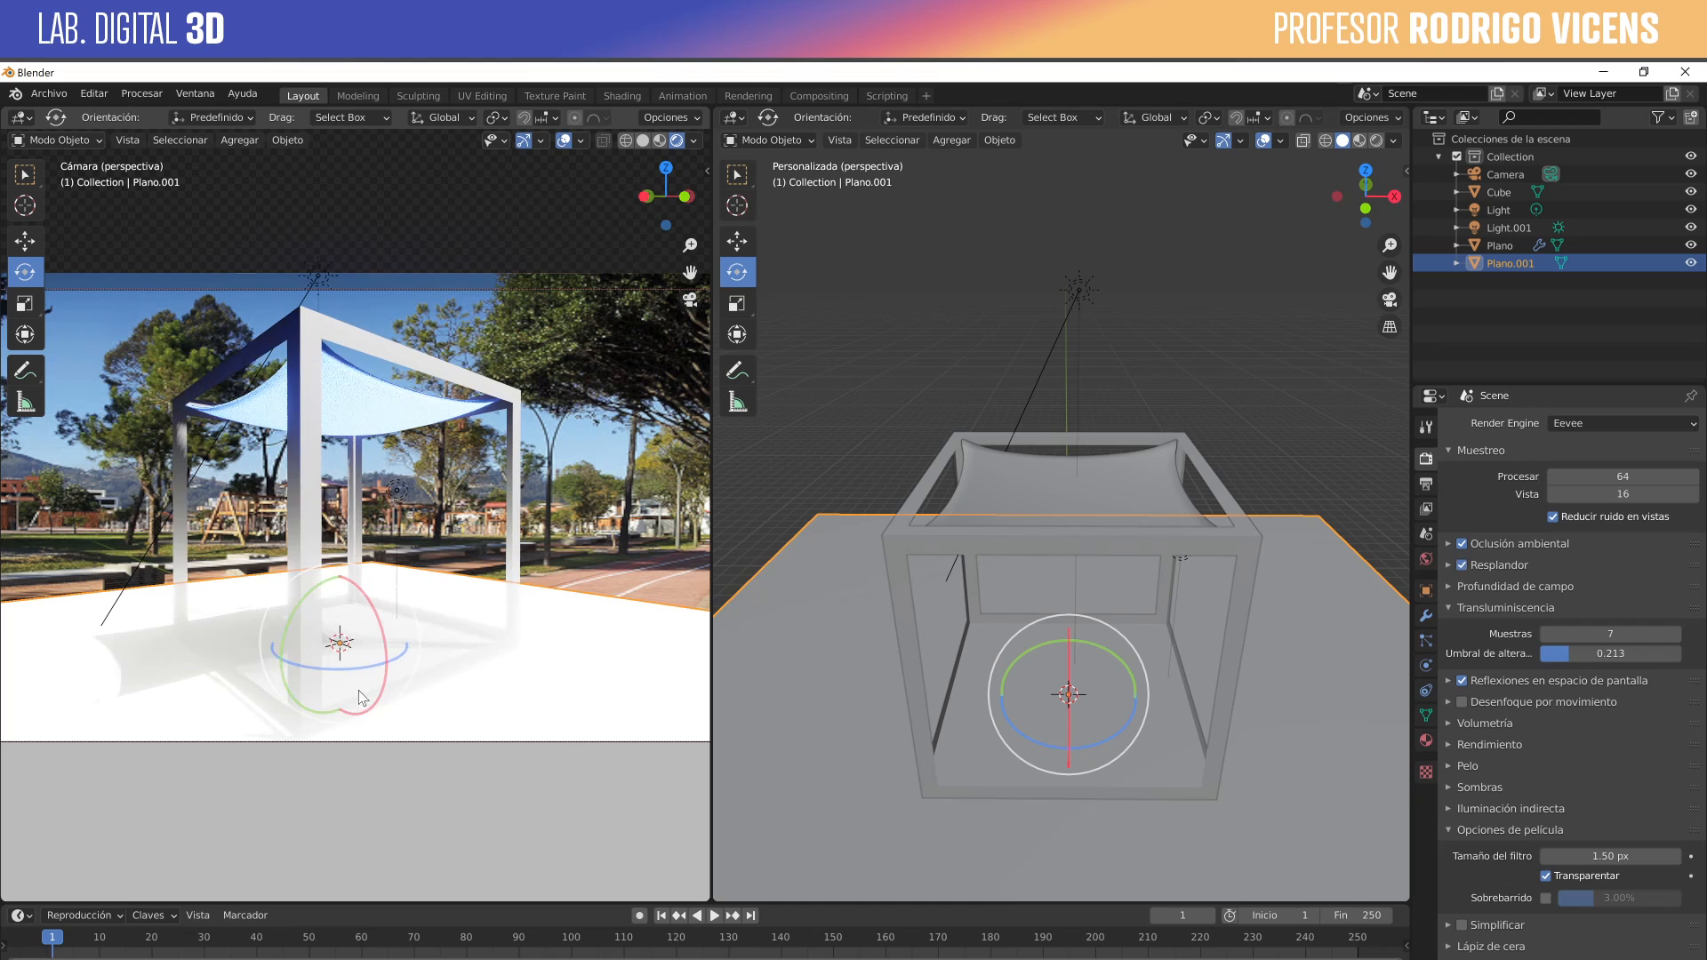
{"action": "key", "text": "ctrl+shift+z"}
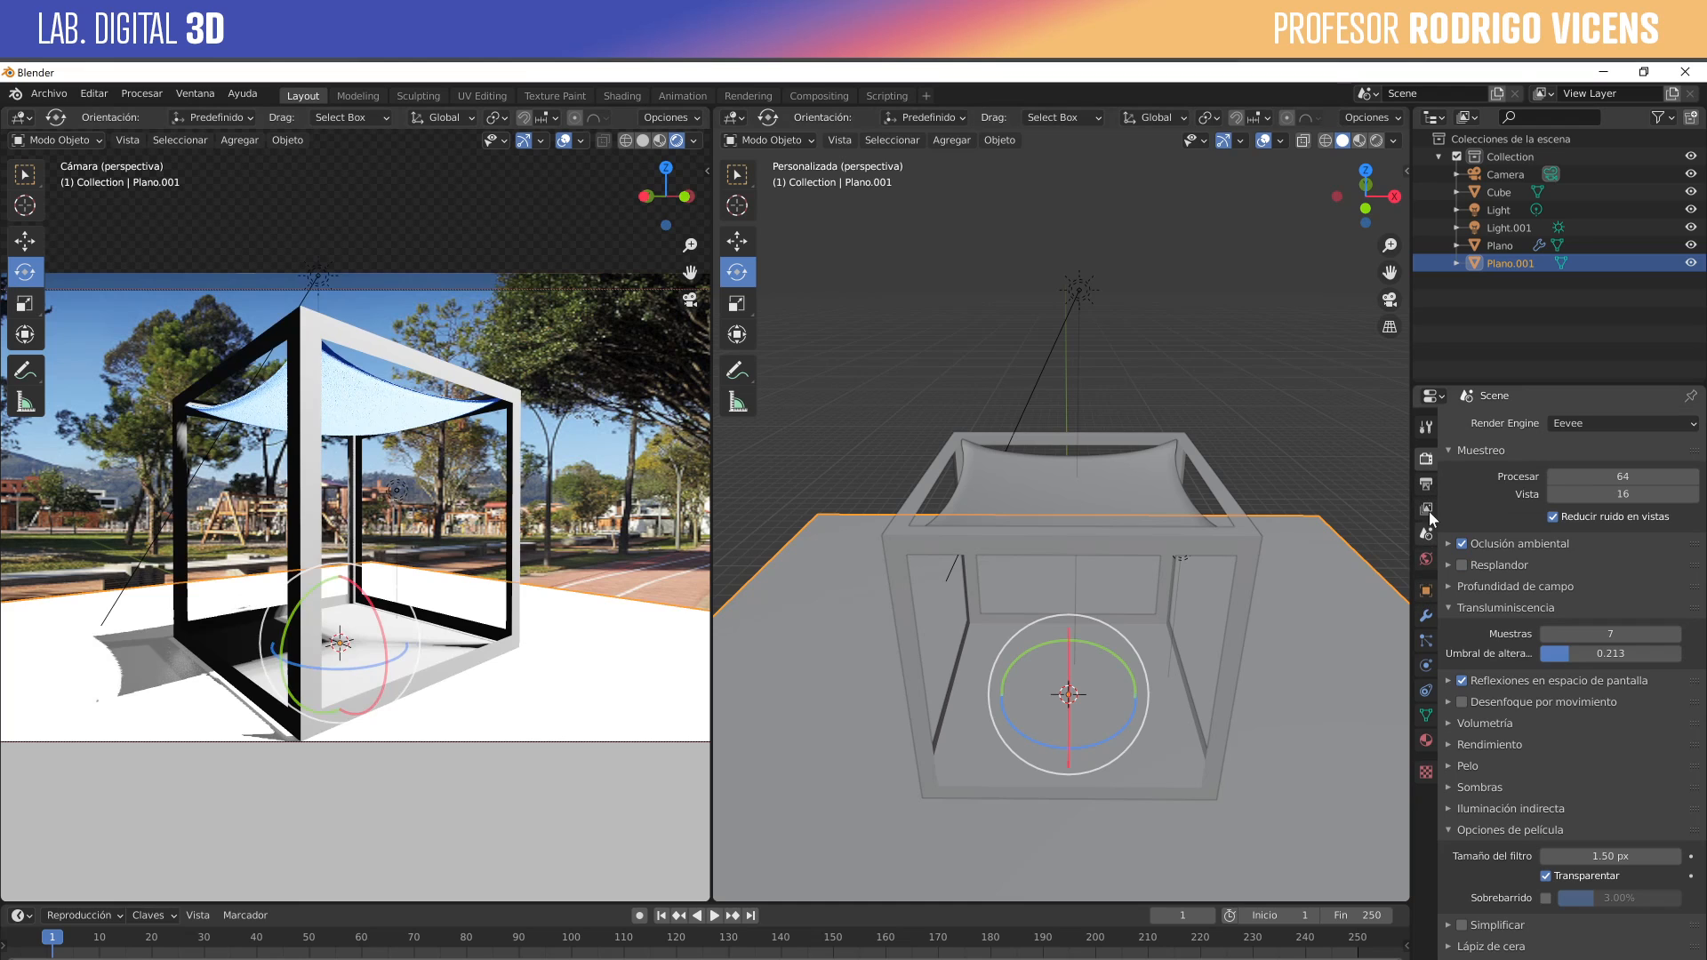
Try disabling Use for Rendering on the View Layer with the Cube selected, and start a render.
{"action": "left_click", "coordinate": [1427, 486]}
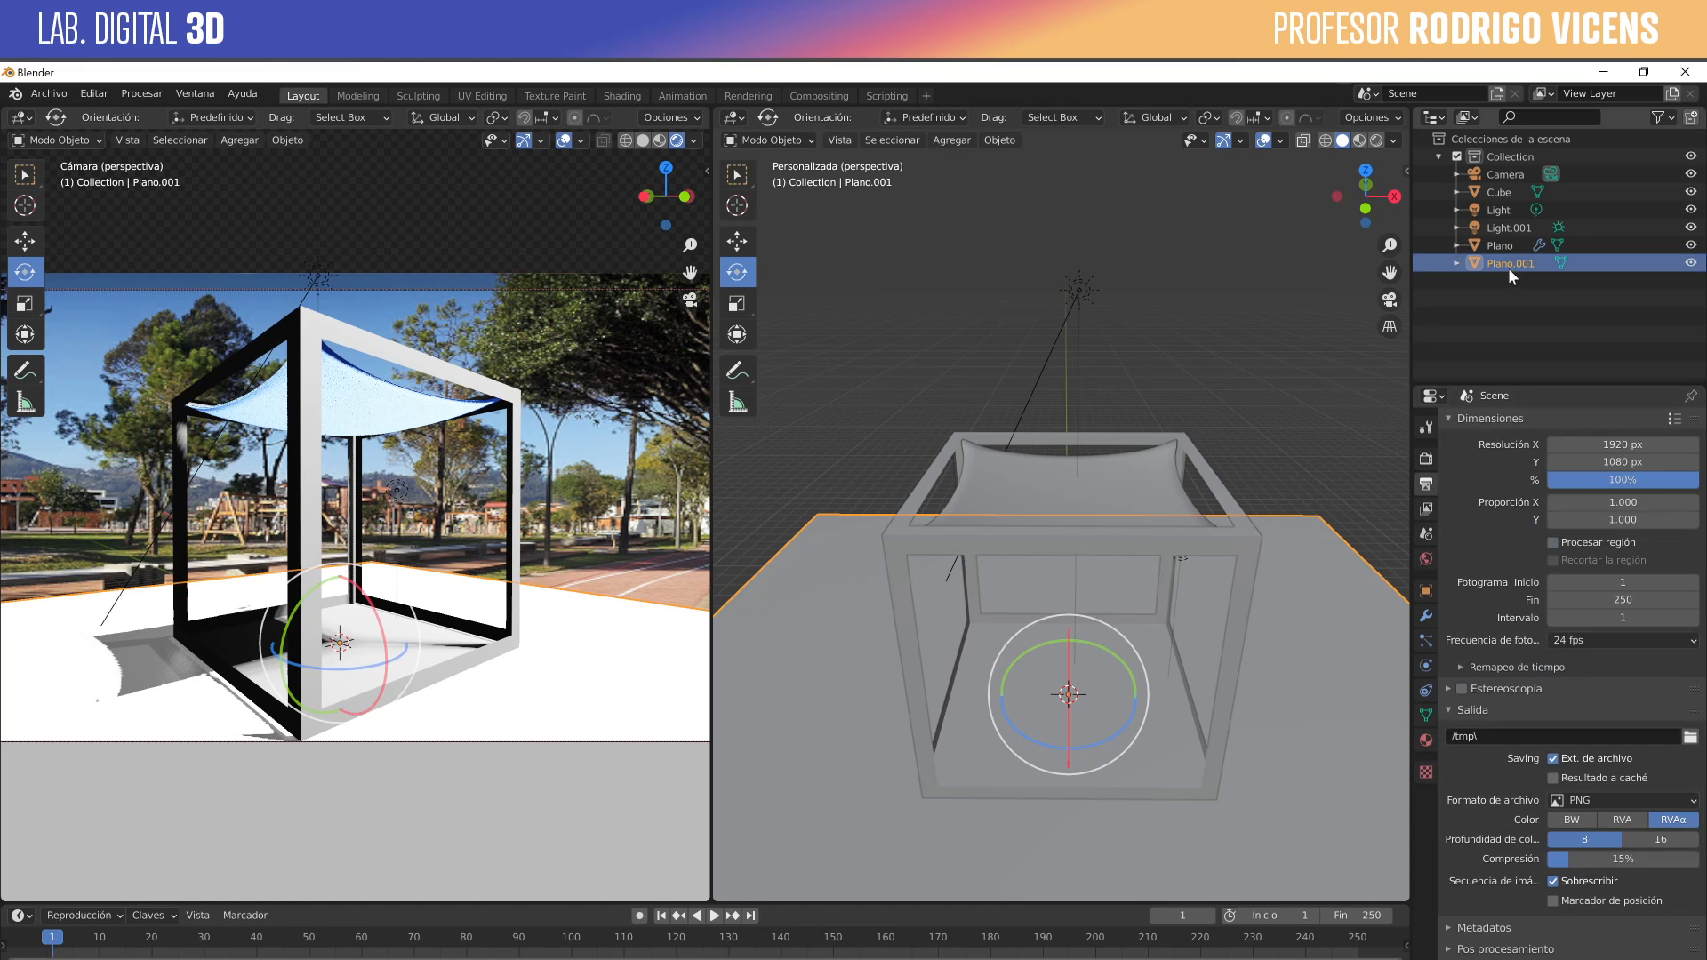
{"action": "left_click", "coordinate": [514, 527]}
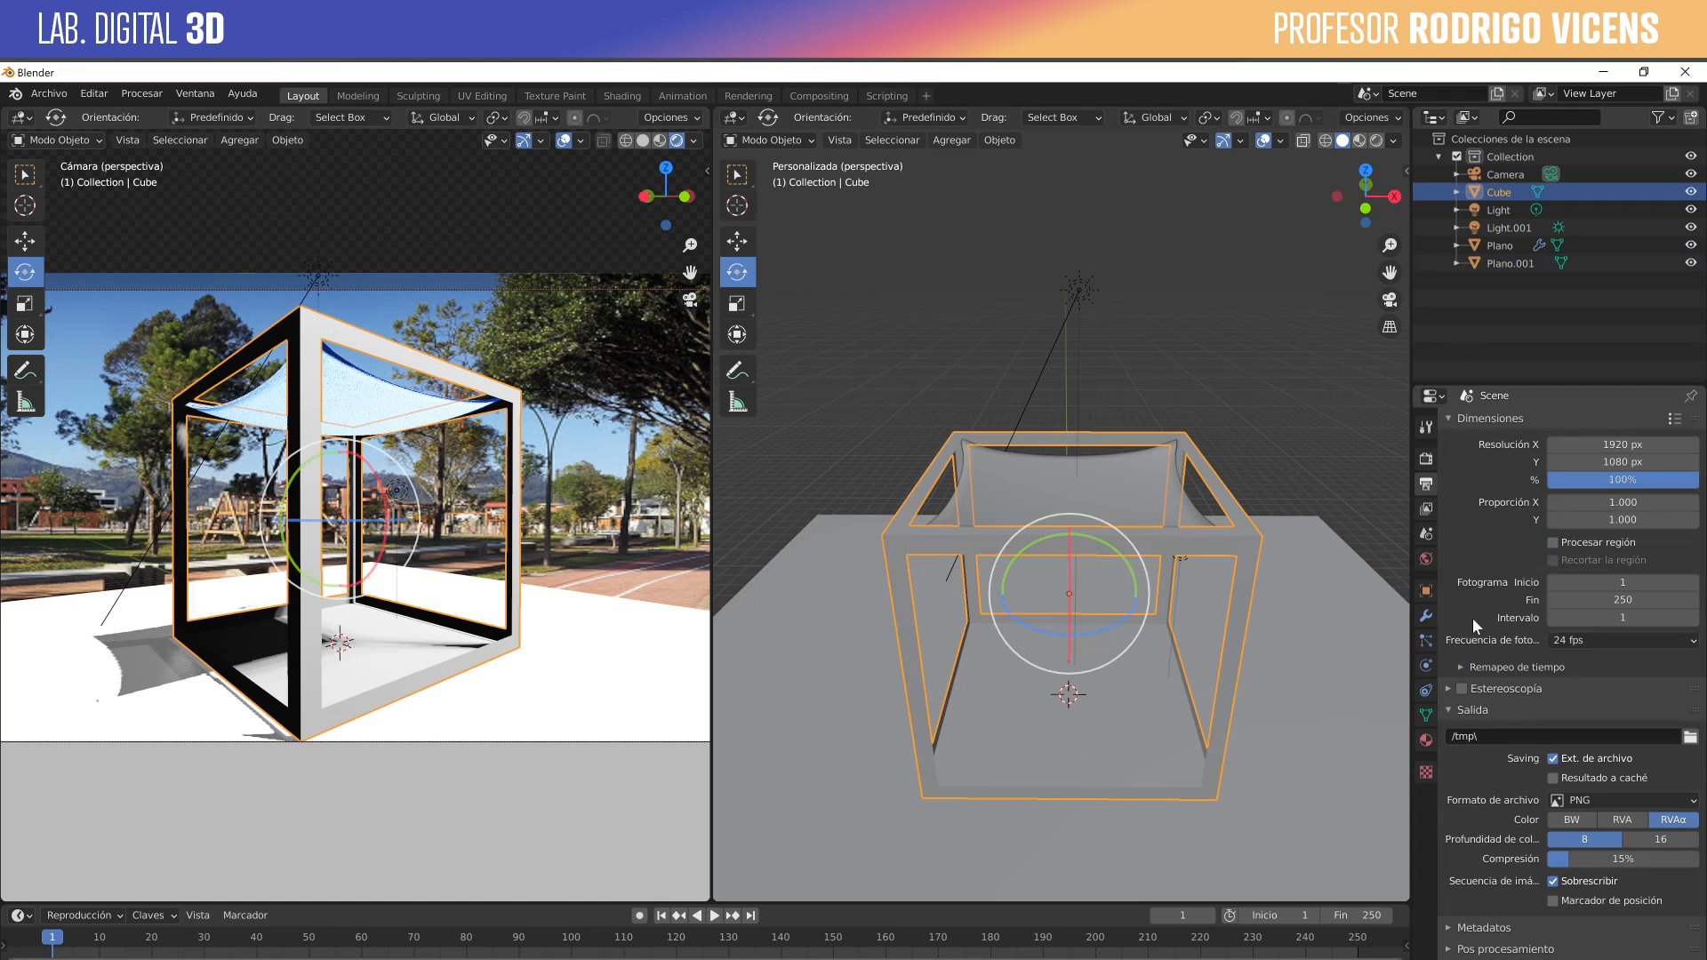
{"action": "left_click", "coordinate": [1426, 507]}
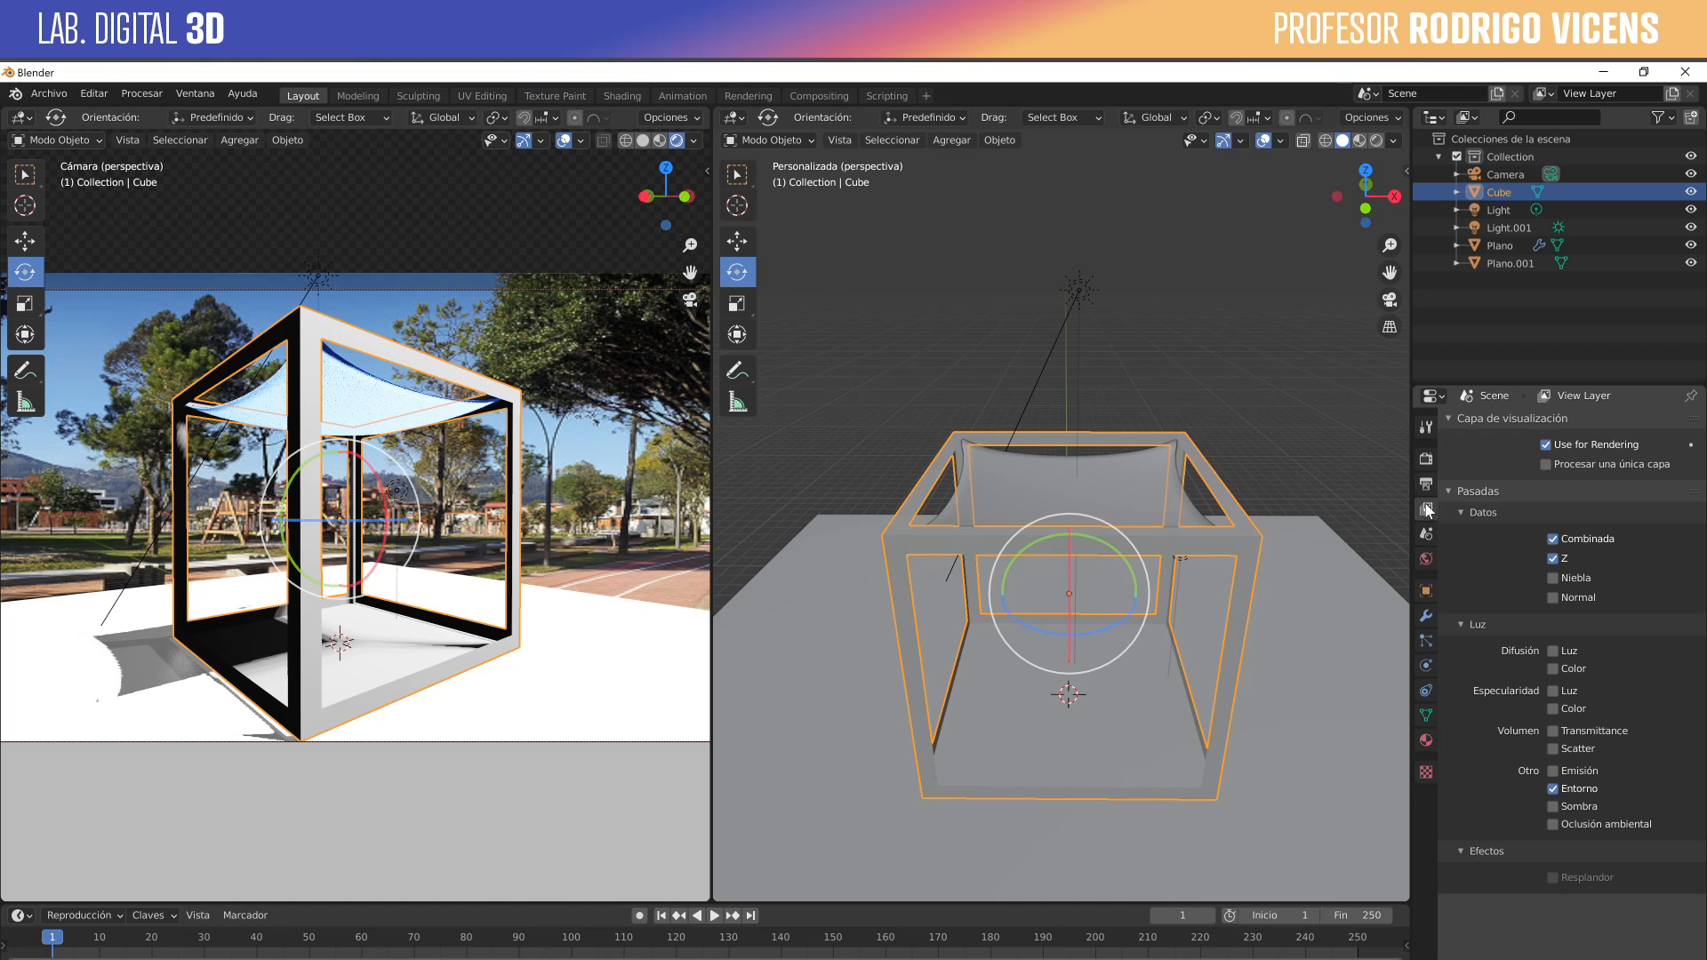
{"action": "left_click", "coordinate": [1555, 446]}
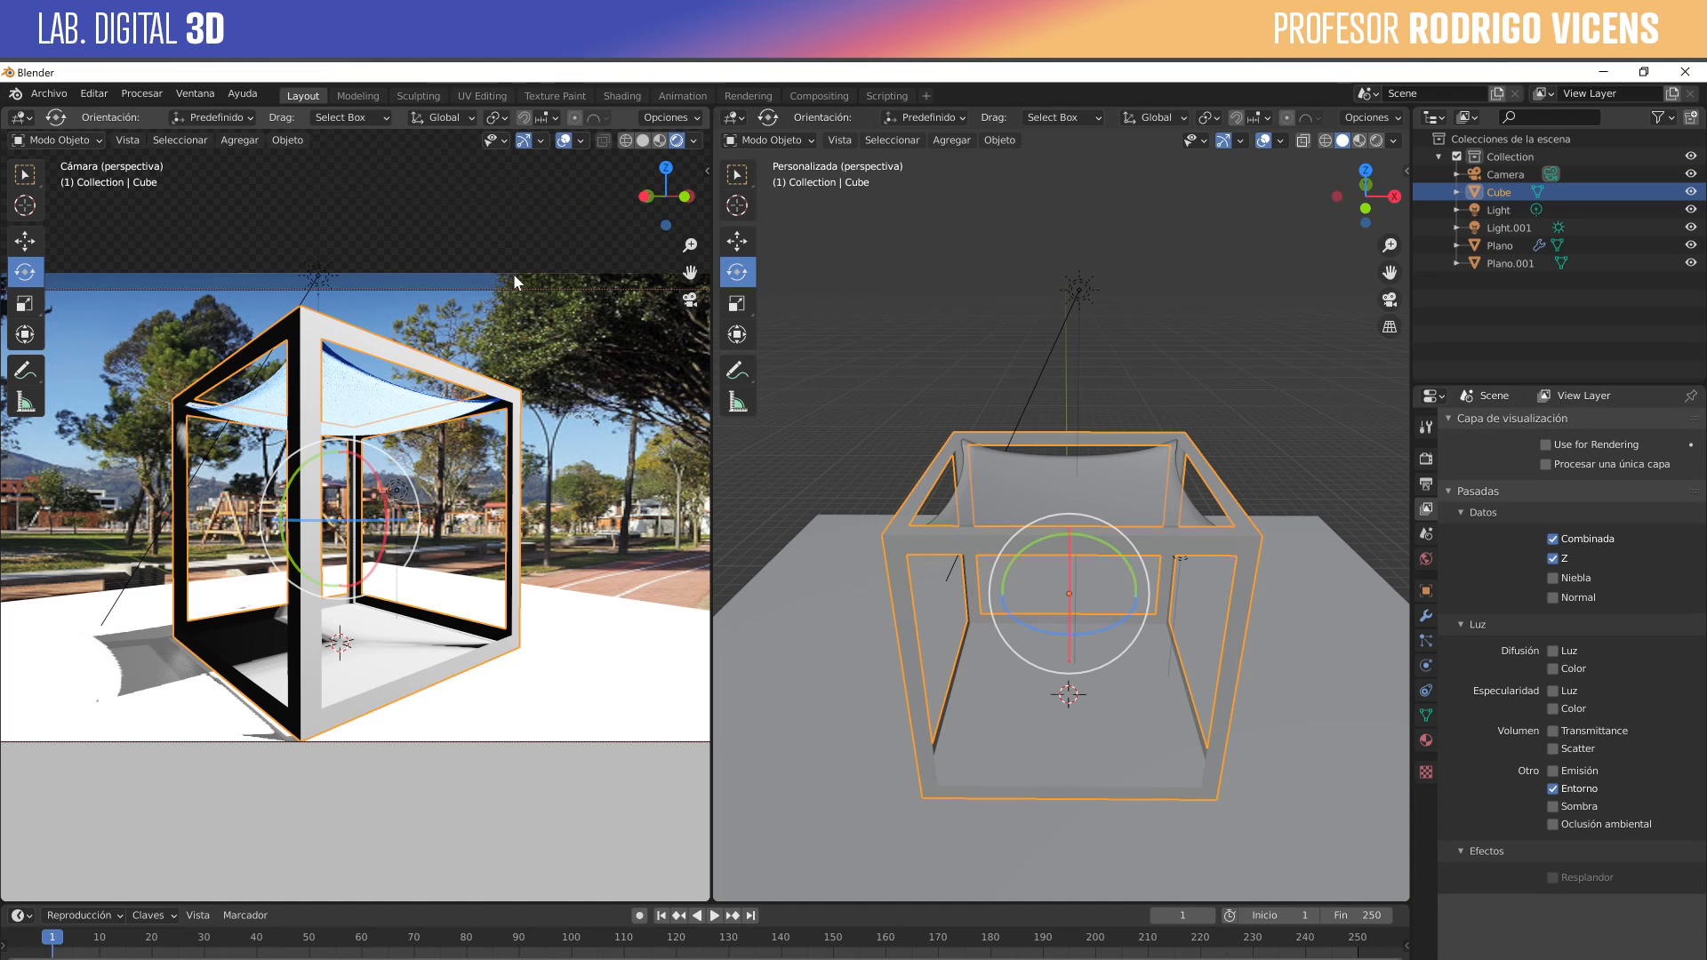
{"action": "key", "text": "F12"}
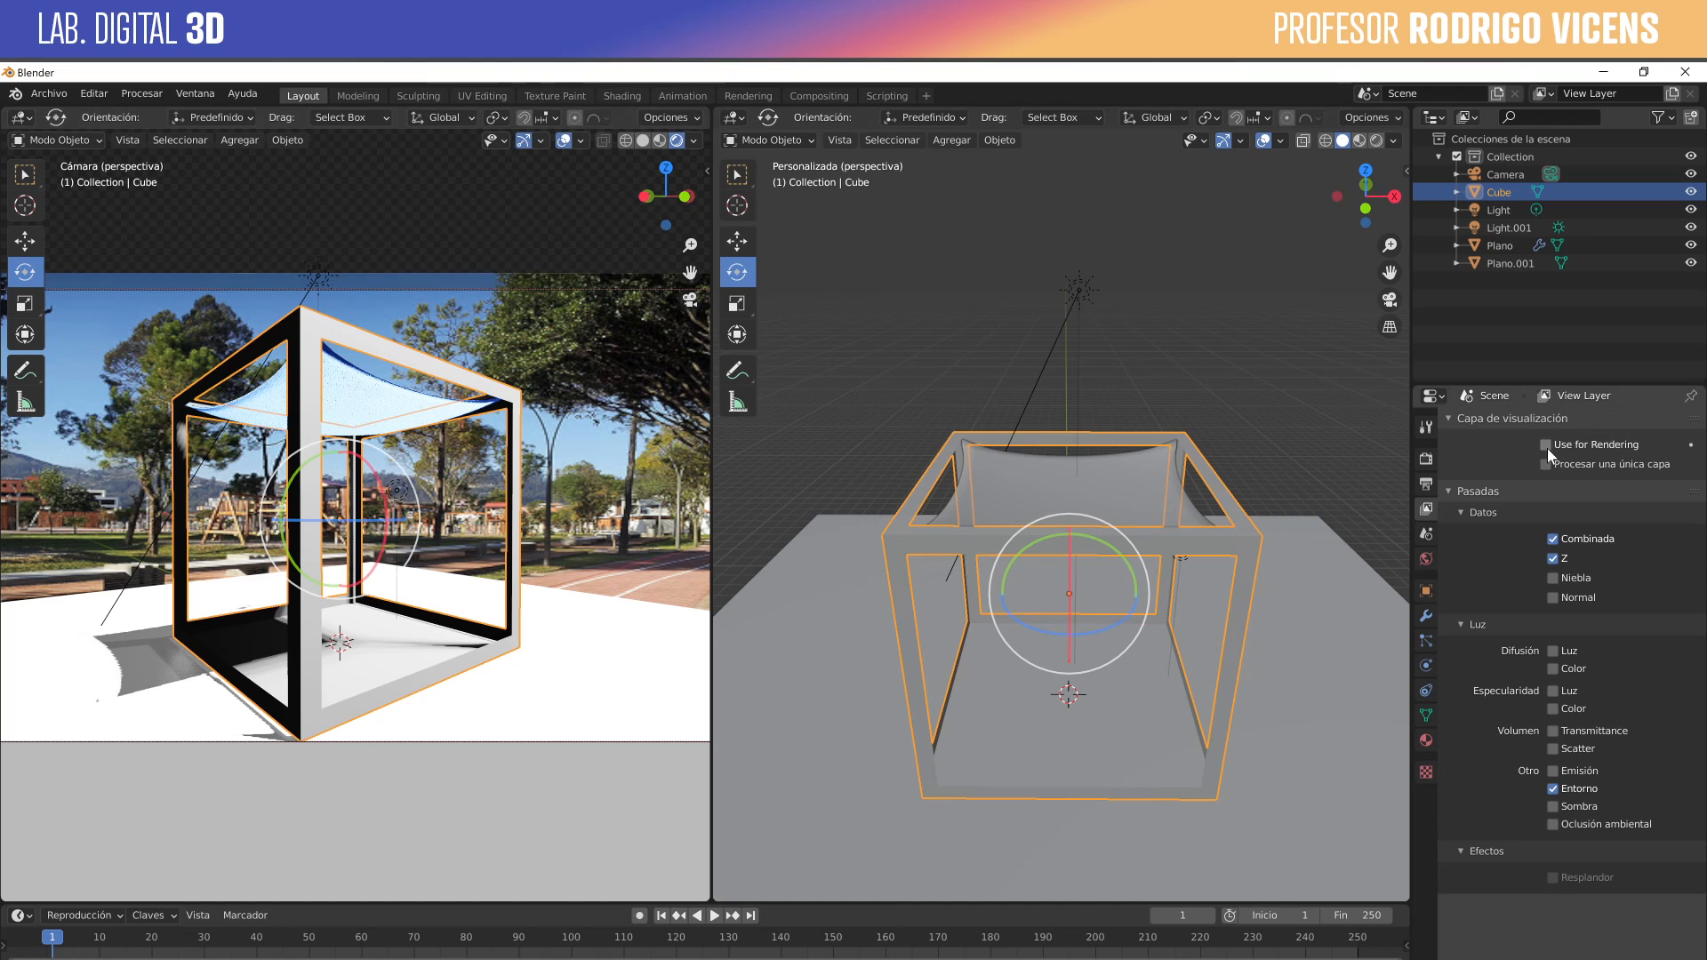
Exclude the Cube from Renders in its object visibility settings and render the scene to check its shadow.
{"action": "left_click", "coordinate": [1426, 590]}
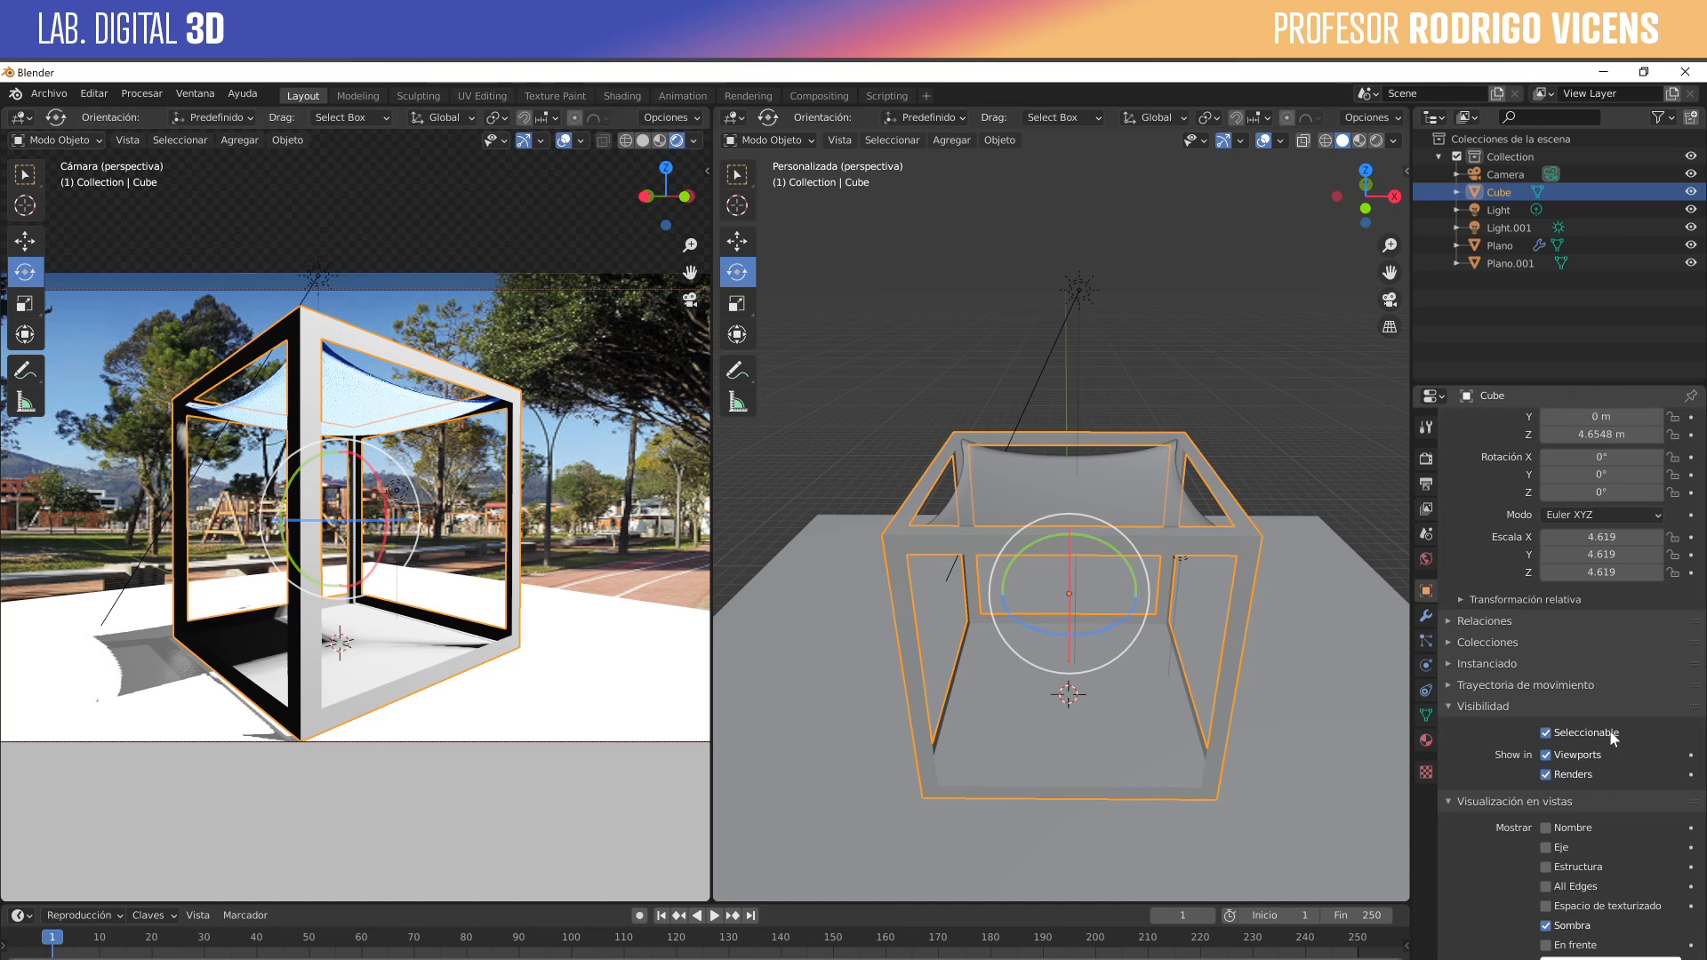
{"action": "scroll", "coordinate": [1598, 788], "scroll_direction": "down", "scroll_amount": 3}
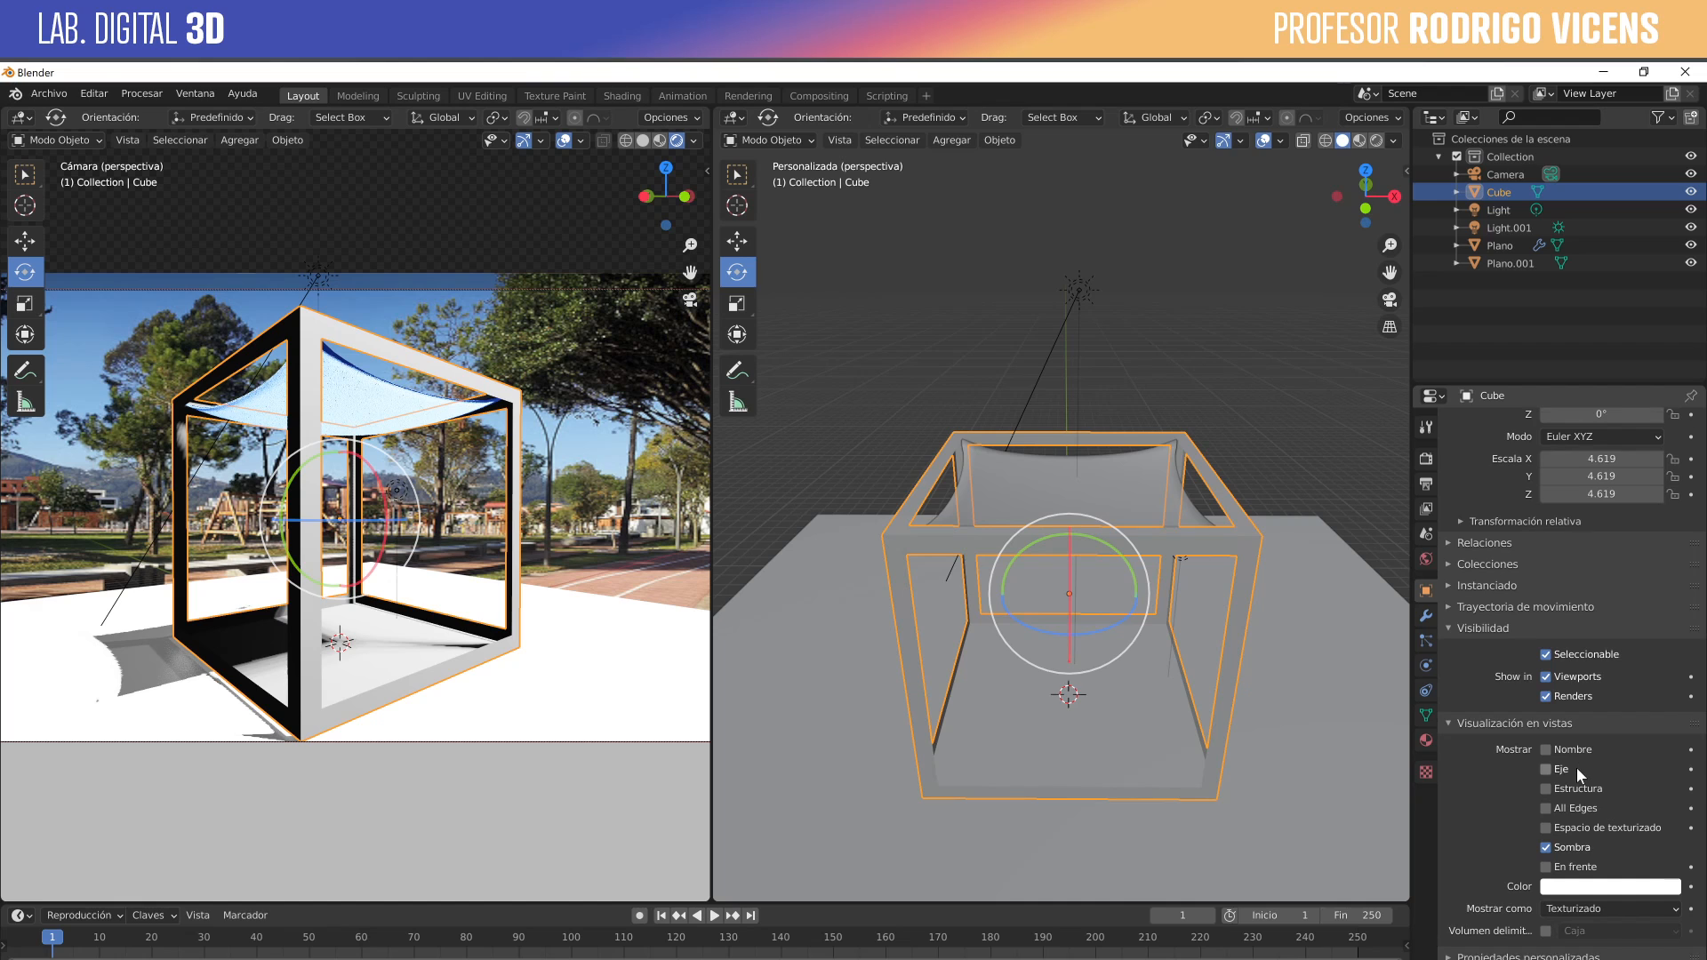
{"action": "left_click", "coordinate": [1547, 697]}
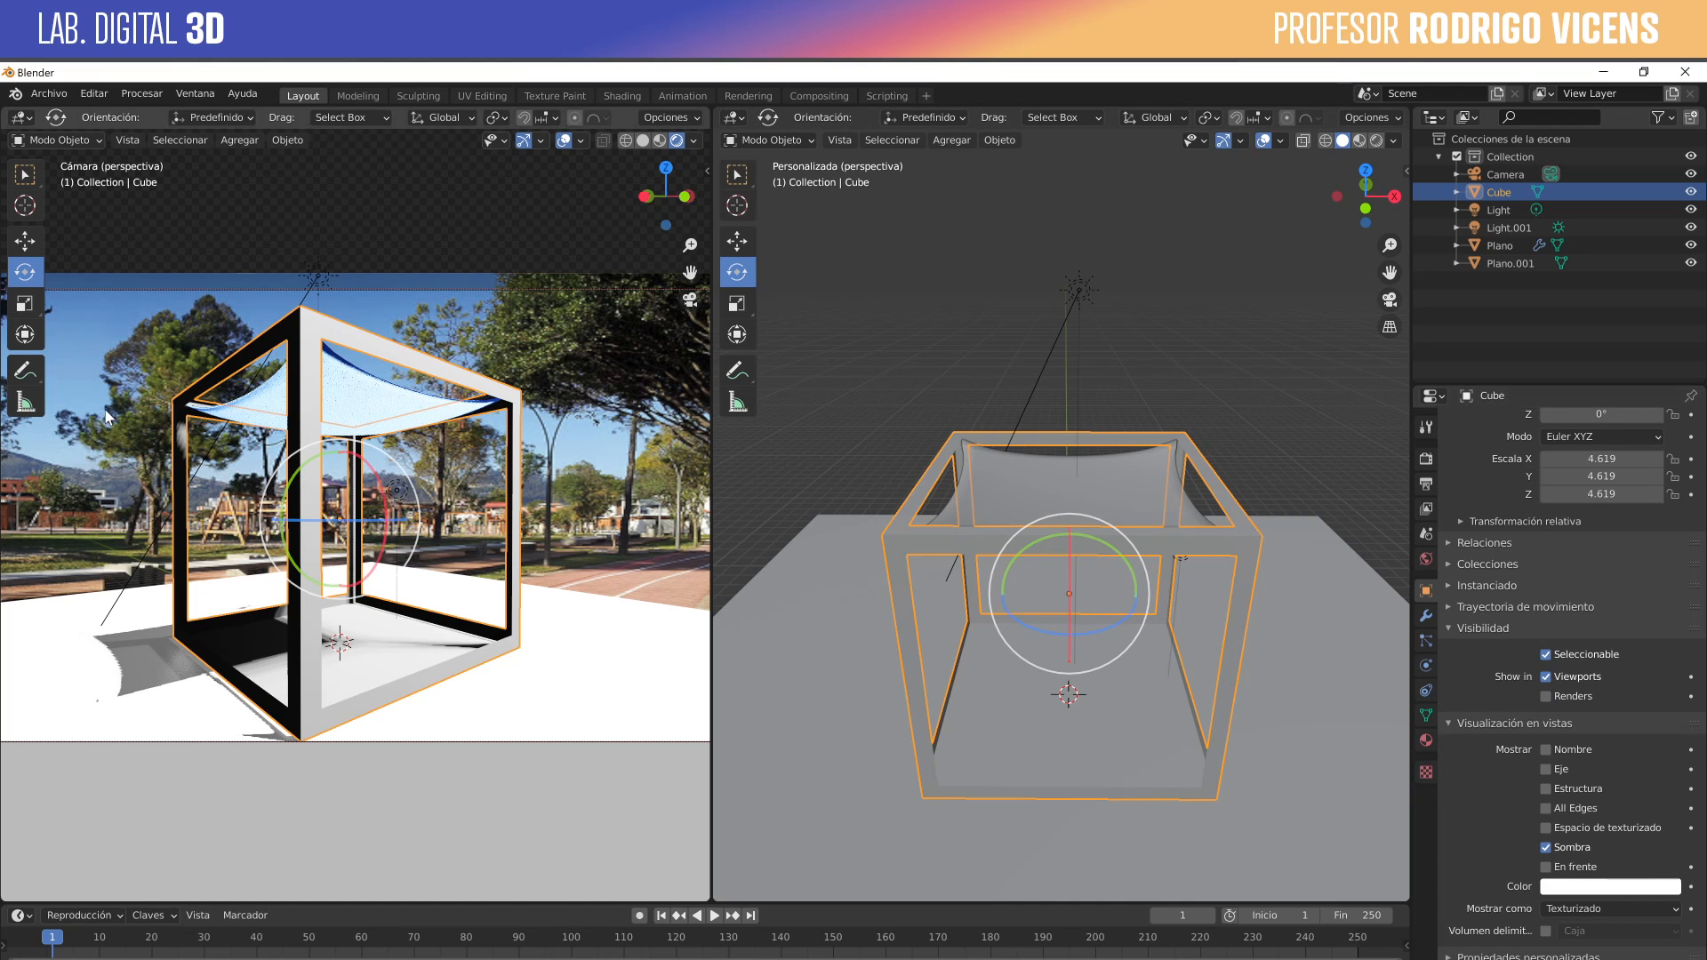
{"action": "key", "text": "F12"}
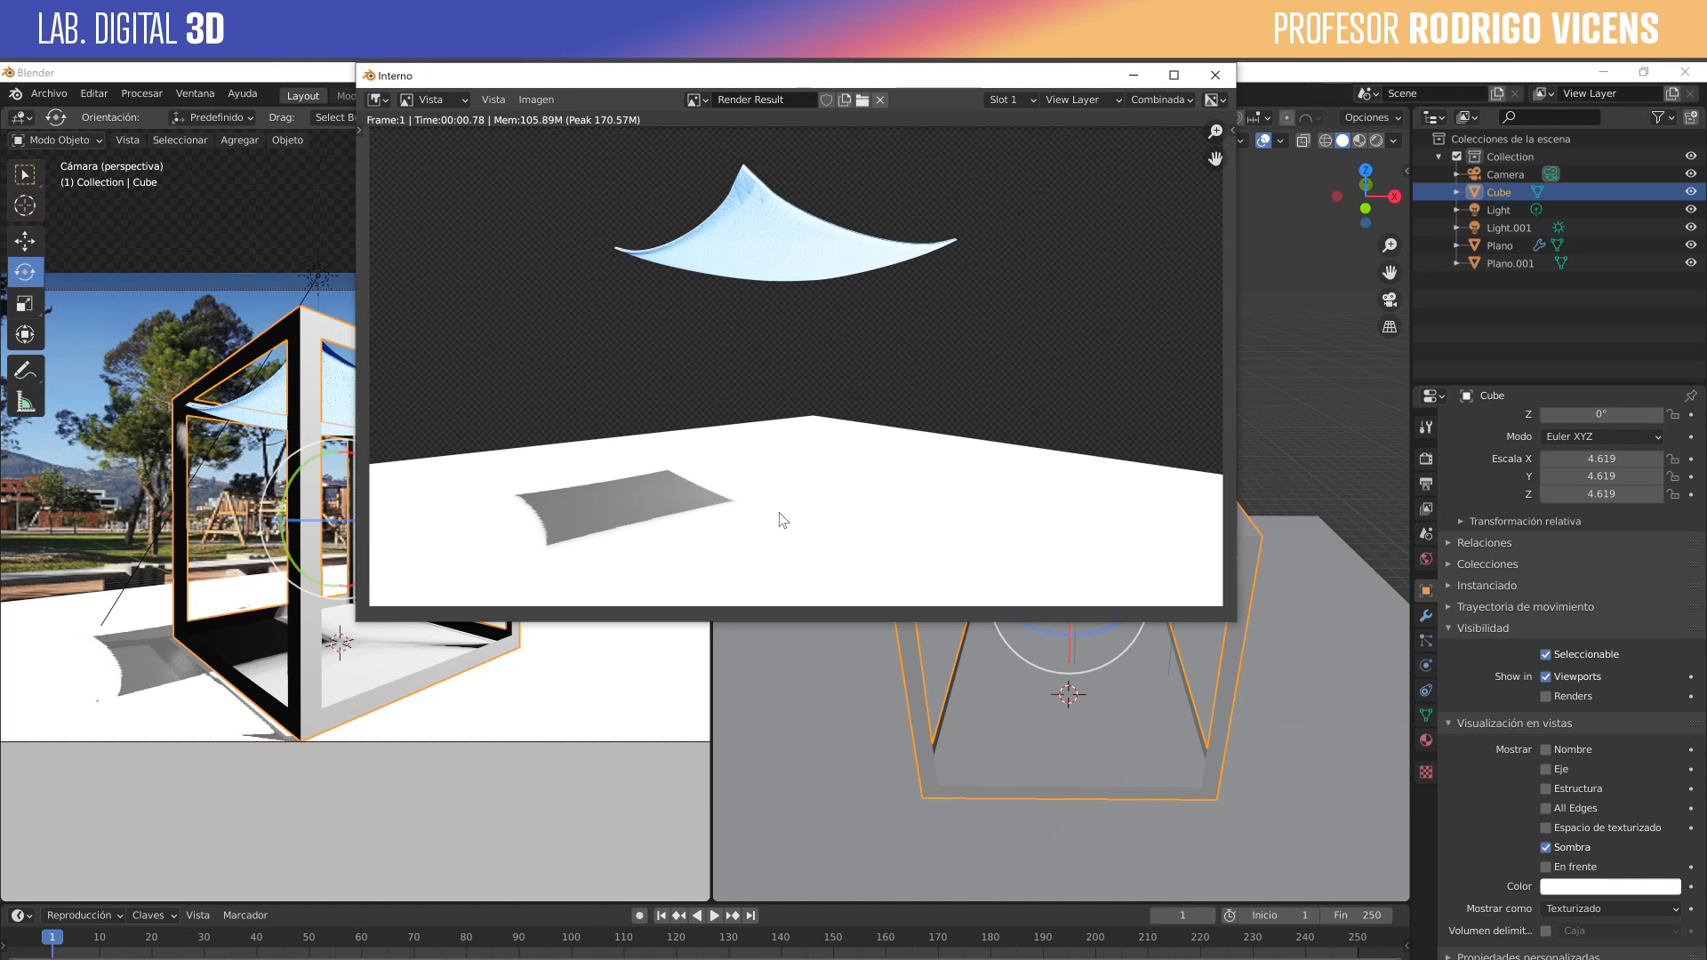
{"action": "left_click", "coordinate": [318, 649]}
{"action": "left_click", "coordinate": [319, 505]}
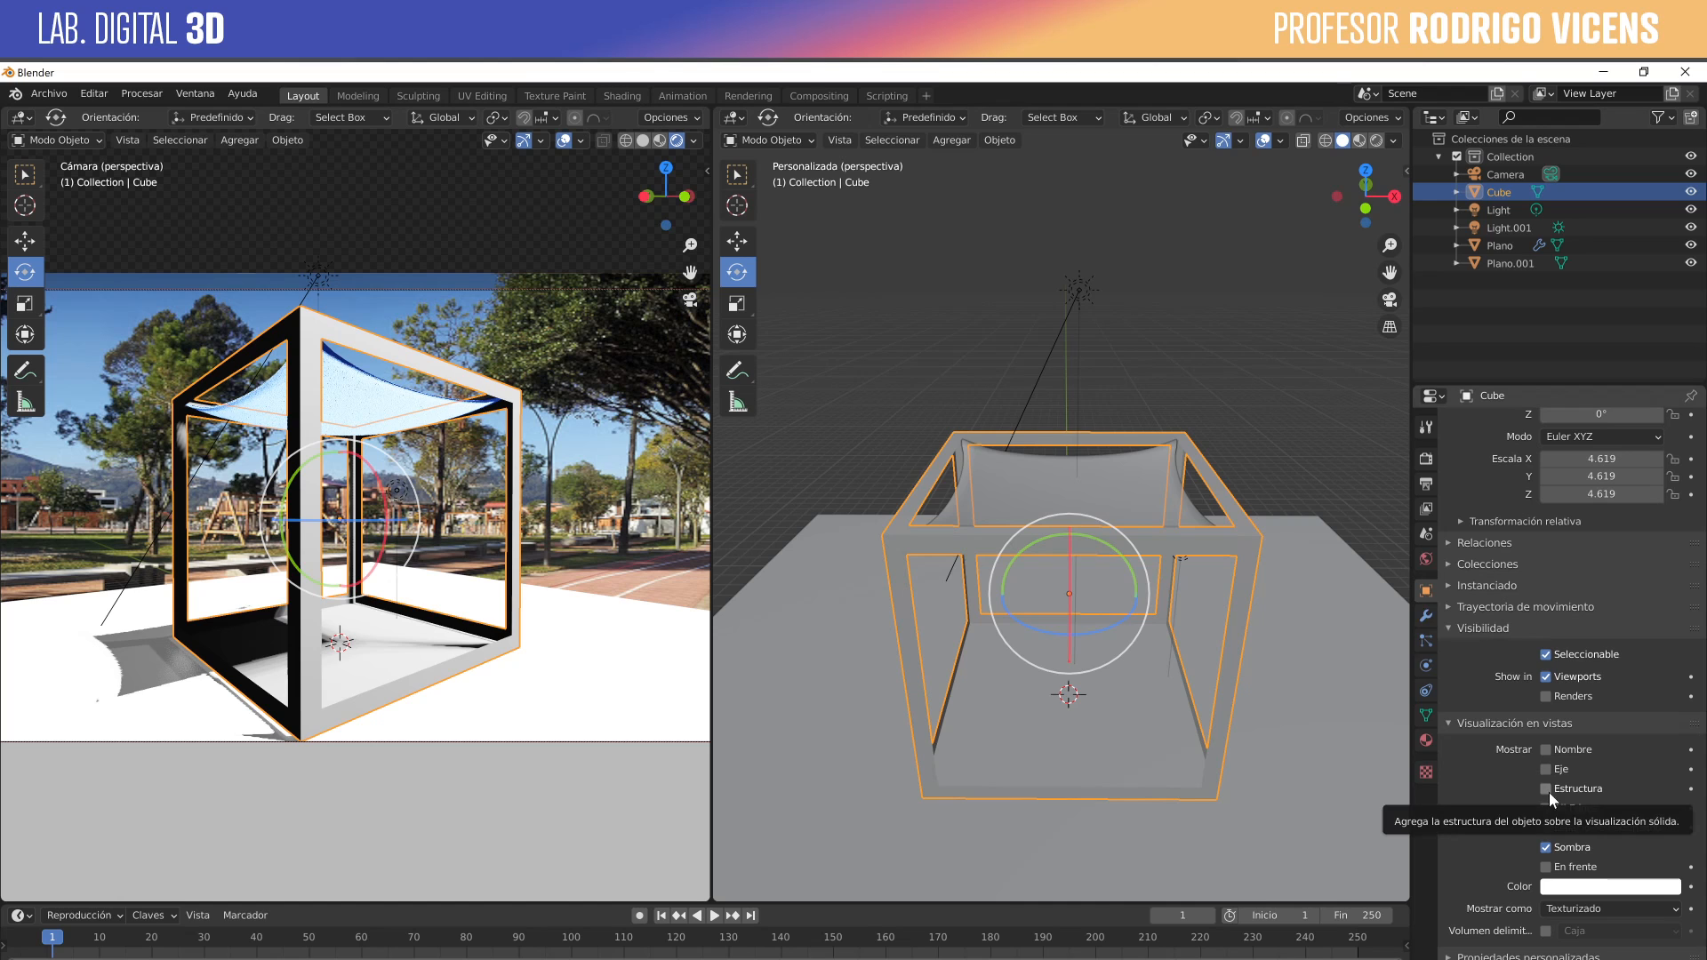
Re-enable the Cube in Renders and toggle its viewport visibility off and back on.
{"action": "left_click", "coordinate": [1547, 696]}
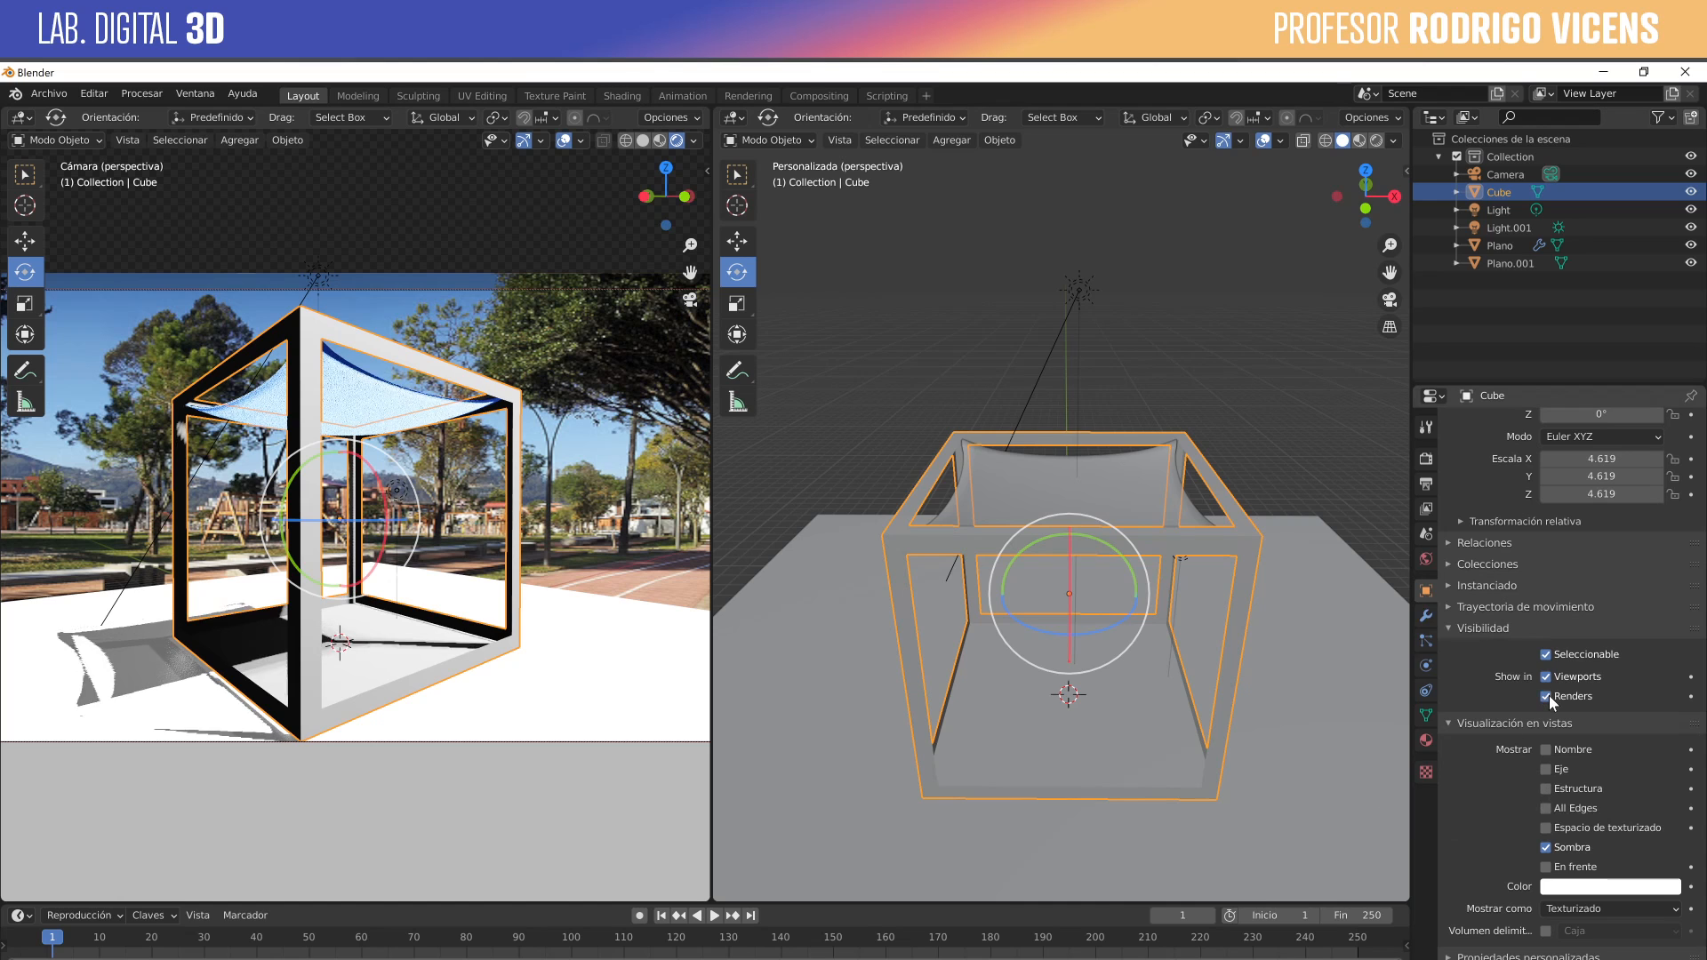
{"action": "left_click", "coordinate": [1548, 679]}
{"action": "left_click", "coordinate": [1547, 677]}
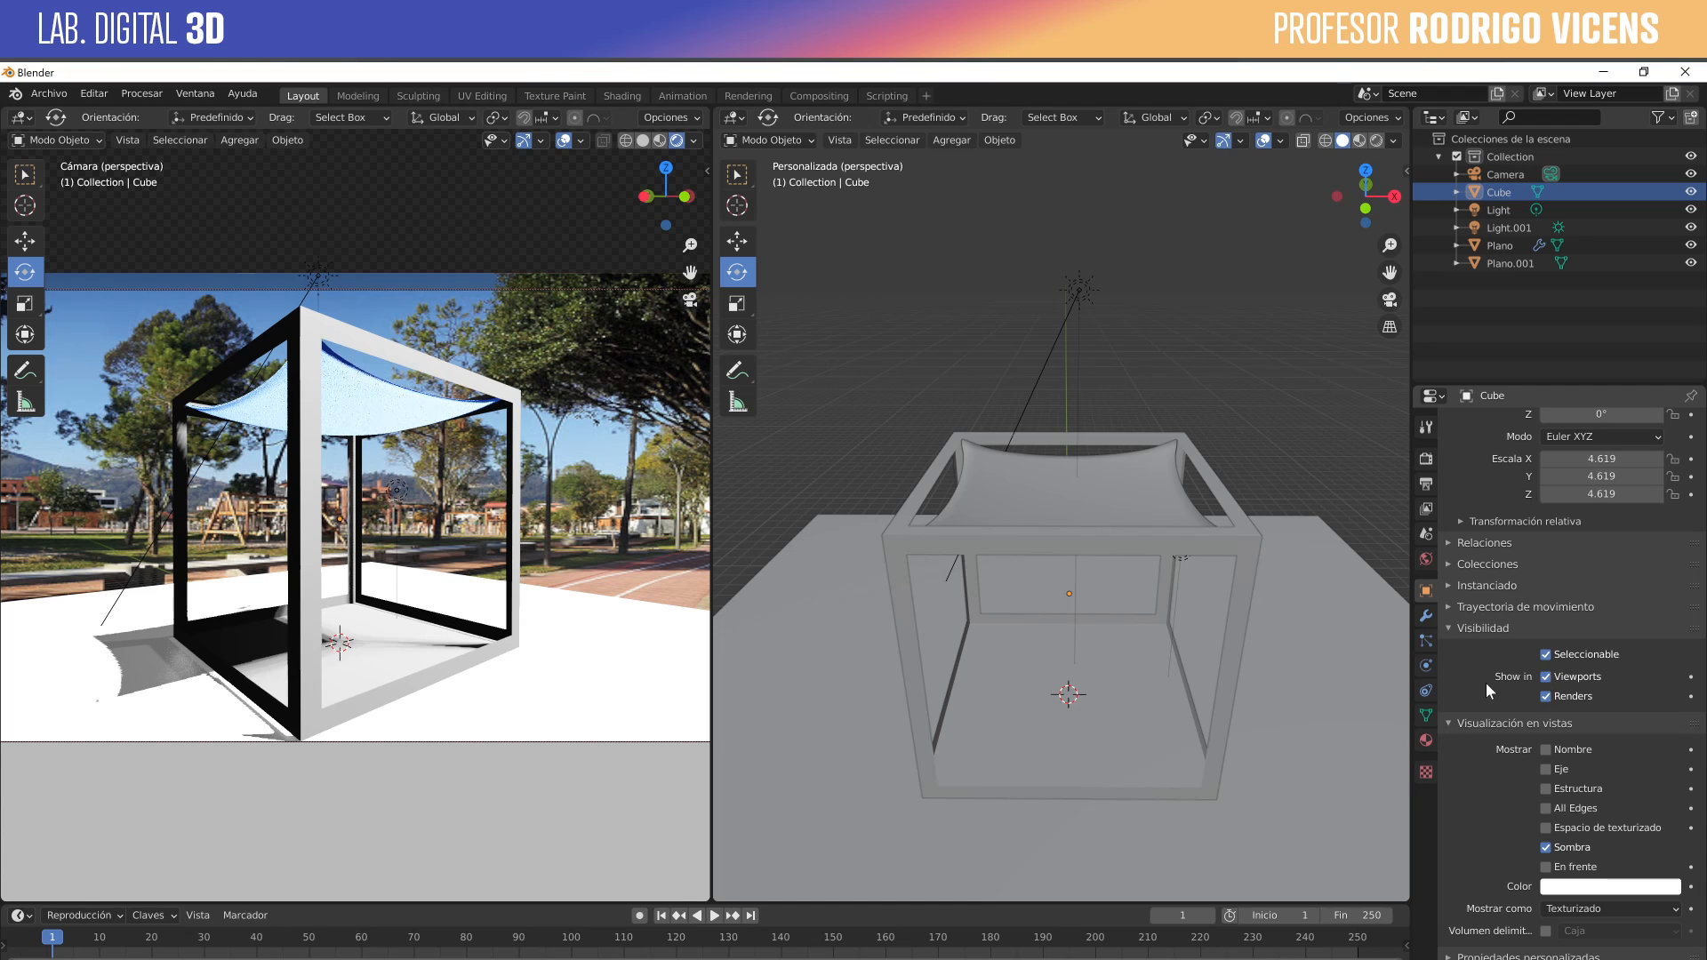
Nudge the camera view around the cube slightly and render the scene with the cube and ground plane.
{"action": "scroll", "coordinate": [1494, 752], "scroll_direction": "up", "scroll_amount": 2}
{"action": "scroll", "coordinate": [1497, 765], "scroll_direction": "down", "scroll_amount": 2}
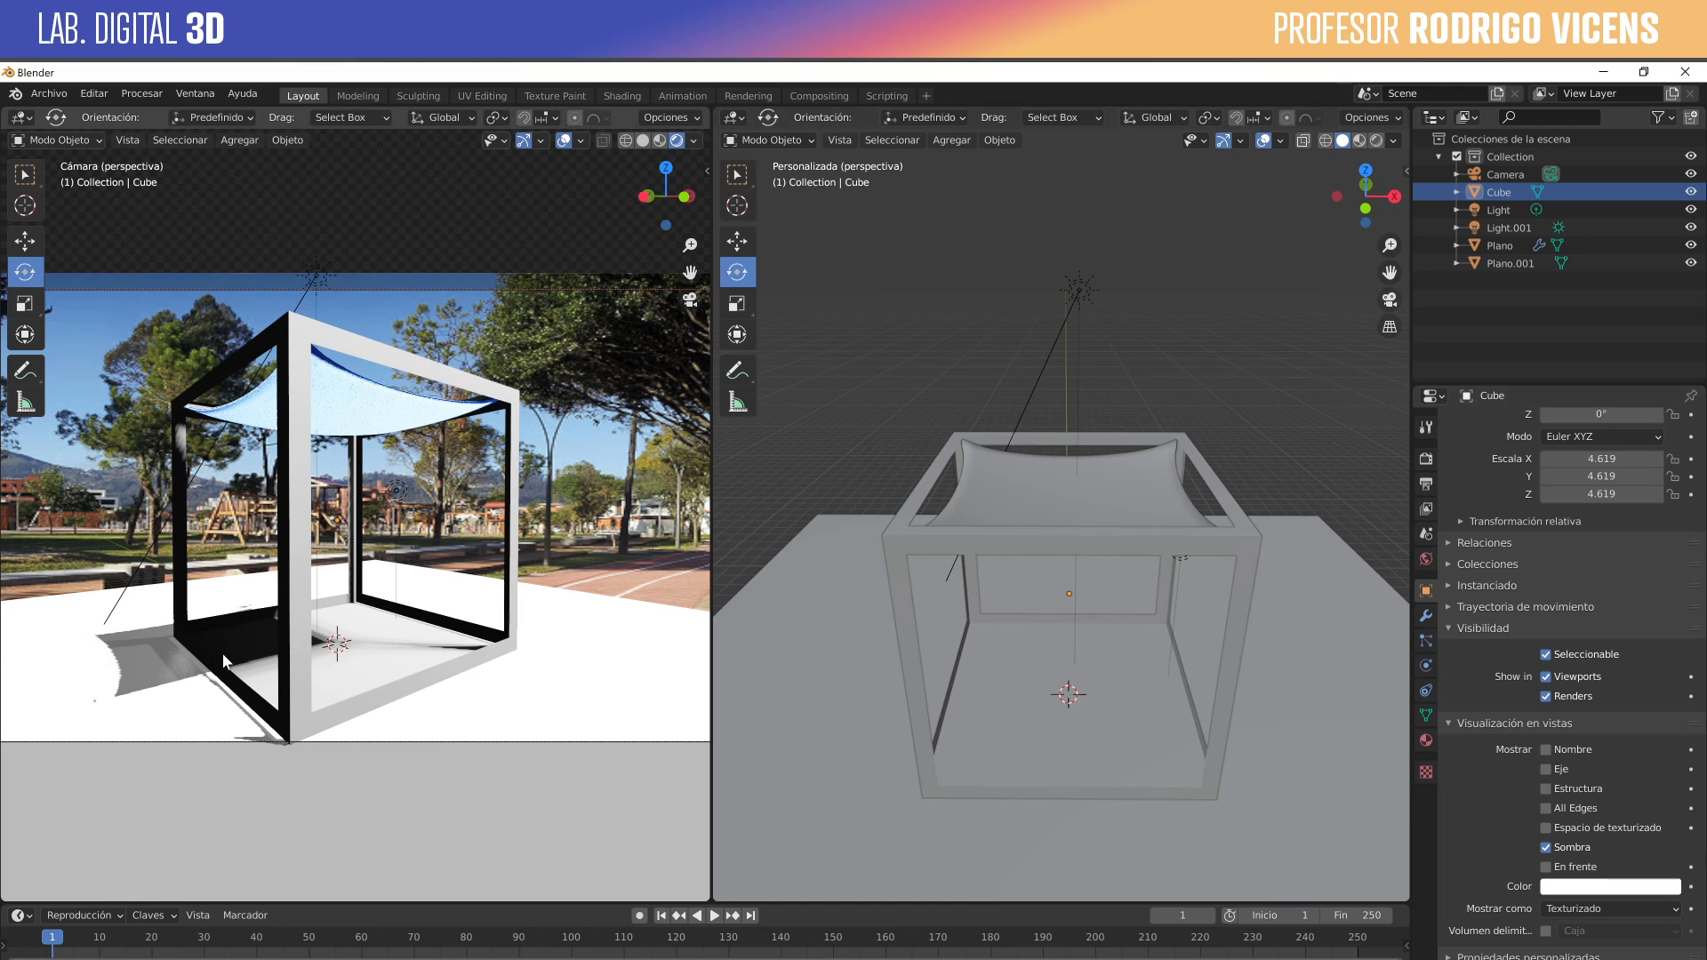
{"action": "middle_click_drag", "start_coordinate": [390, 614], "coordinate": [393, 612]}
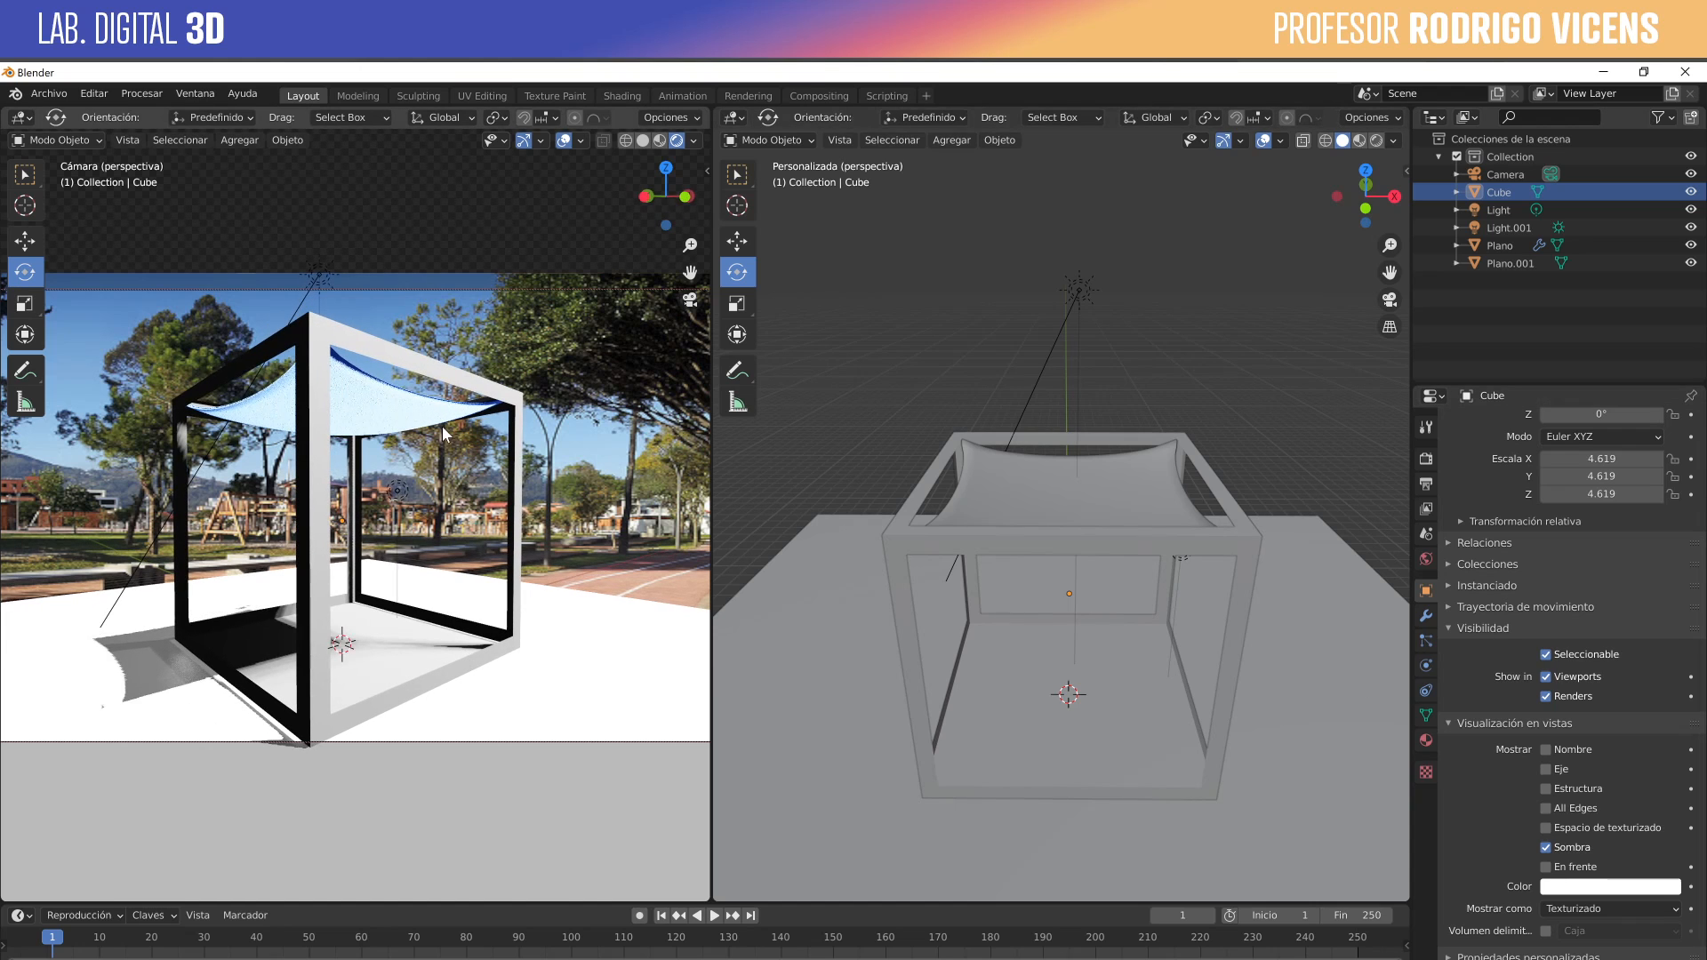
{"action": "key", "text": "F12"}
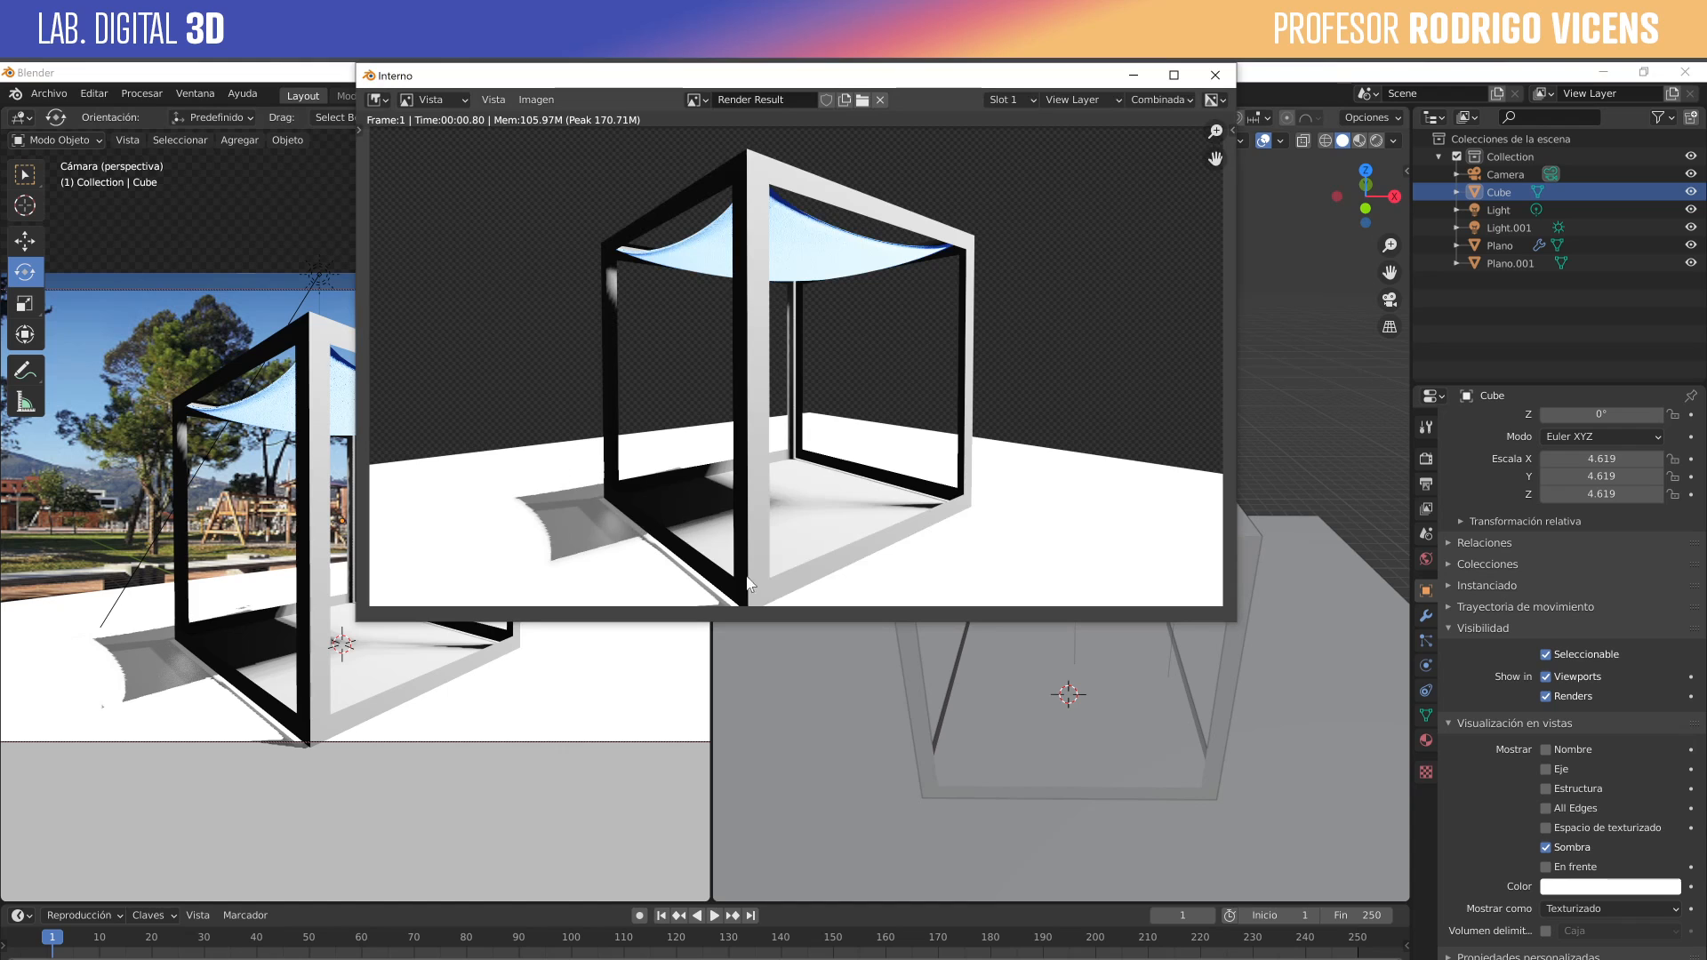
{"action": "left_click", "coordinate": [1138, 77]}
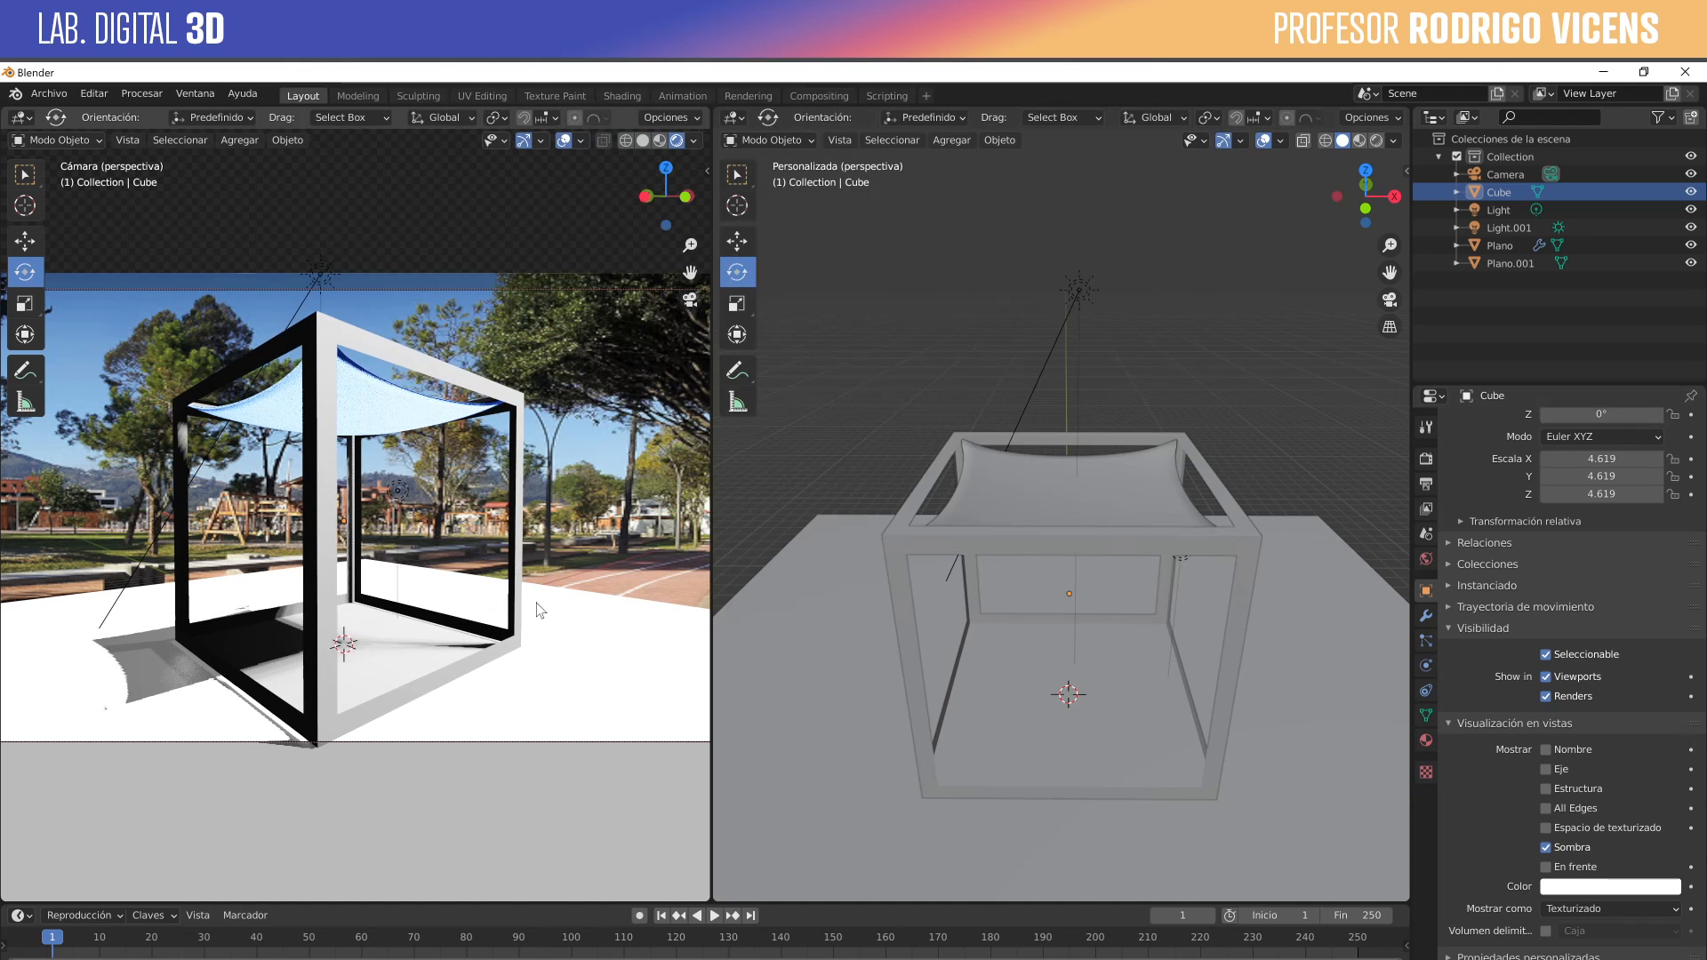
Set the Umbral de luz of the Eevee shadows to 0.176.
{"action": "left_click", "coordinate": [1426, 509]}
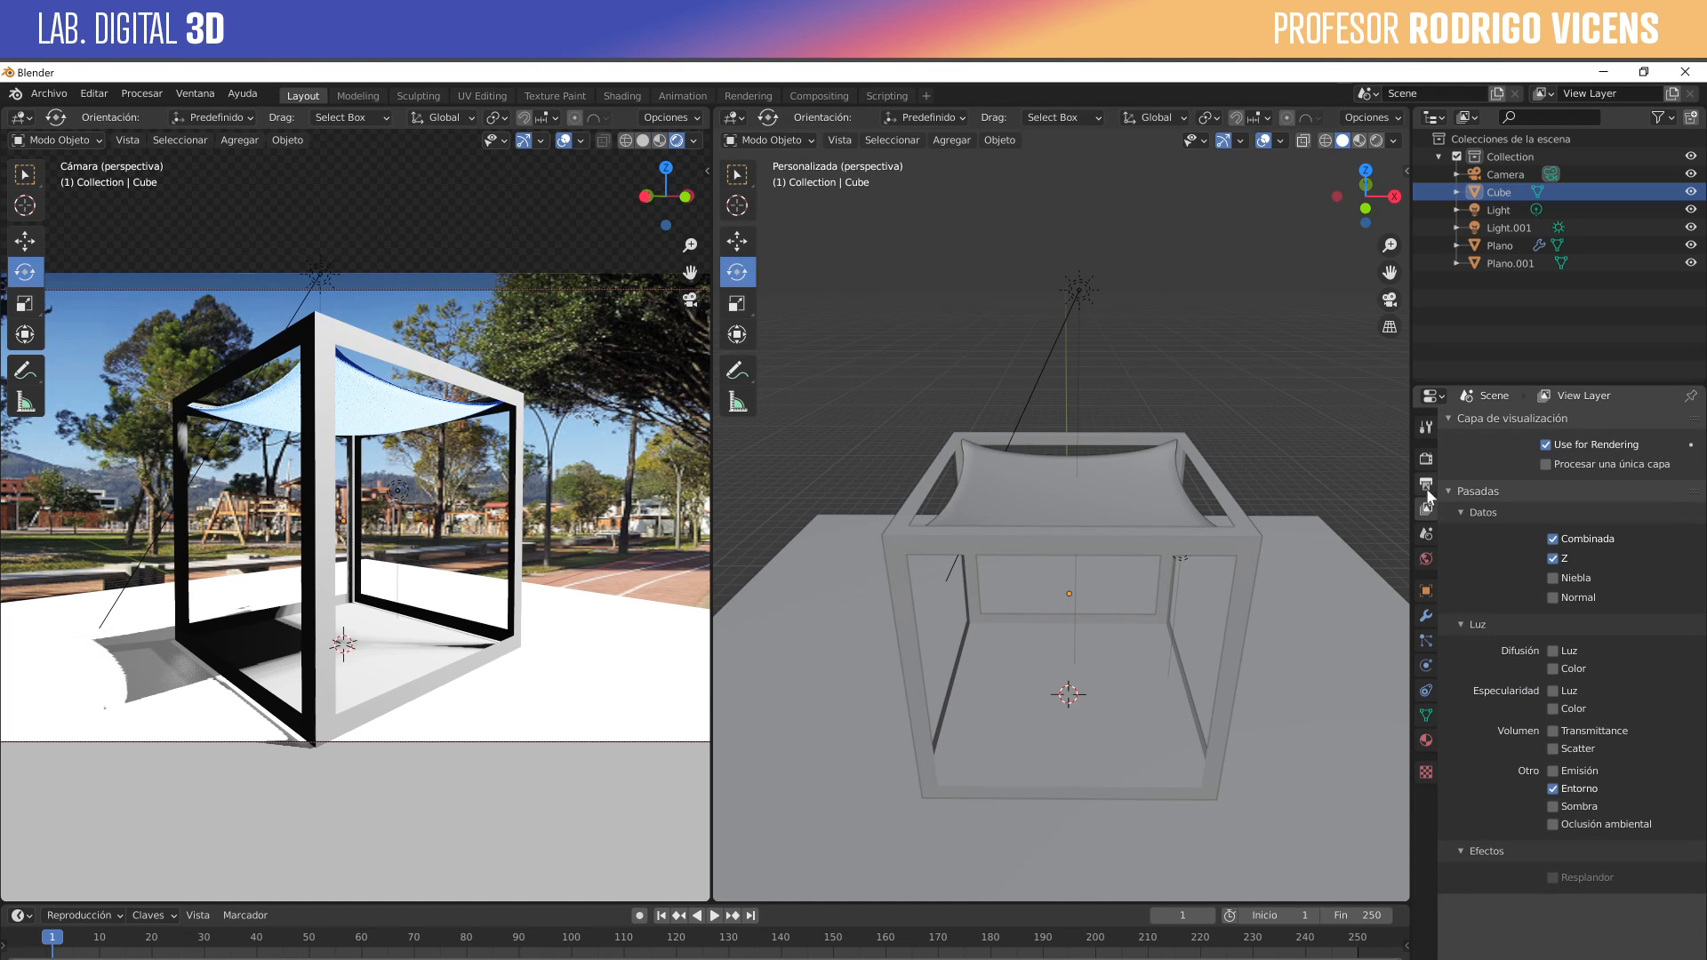
{"action": "left_click", "coordinate": [1426, 484]}
{"action": "left_click", "coordinate": [1425, 461]}
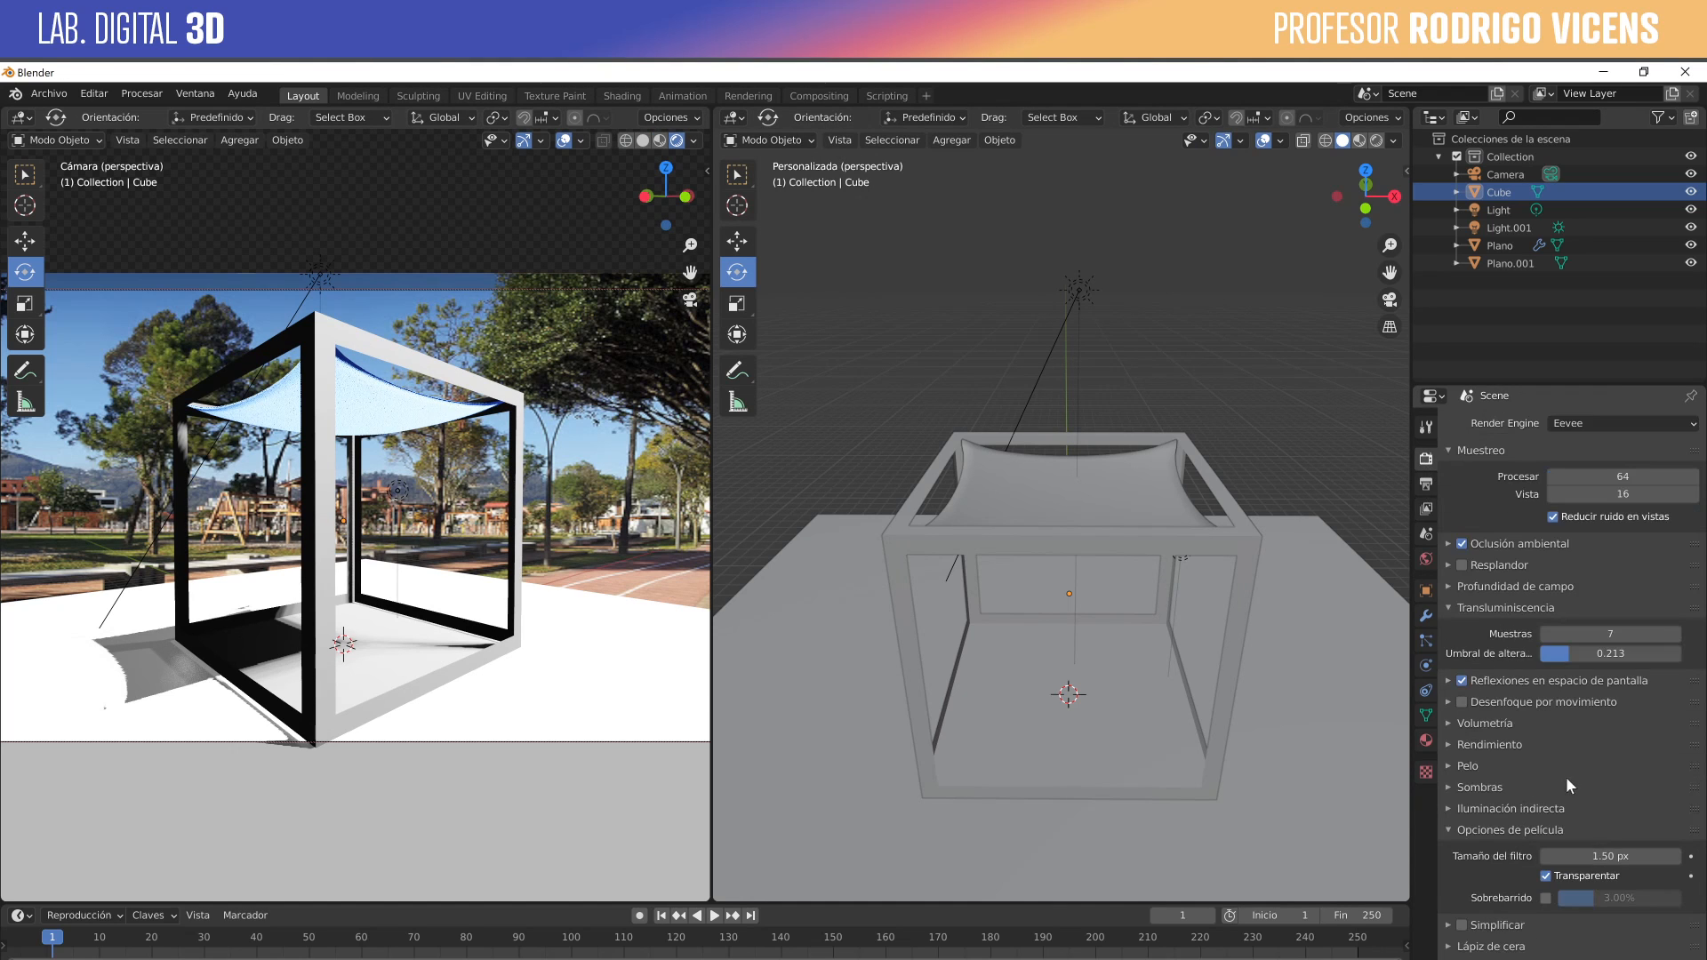
{"action": "scroll", "coordinate": [1501, 765], "scroll_direction": "down", "scroll_amount": 1}
{"action": "left_click", "coordinate": [1449, 769]}
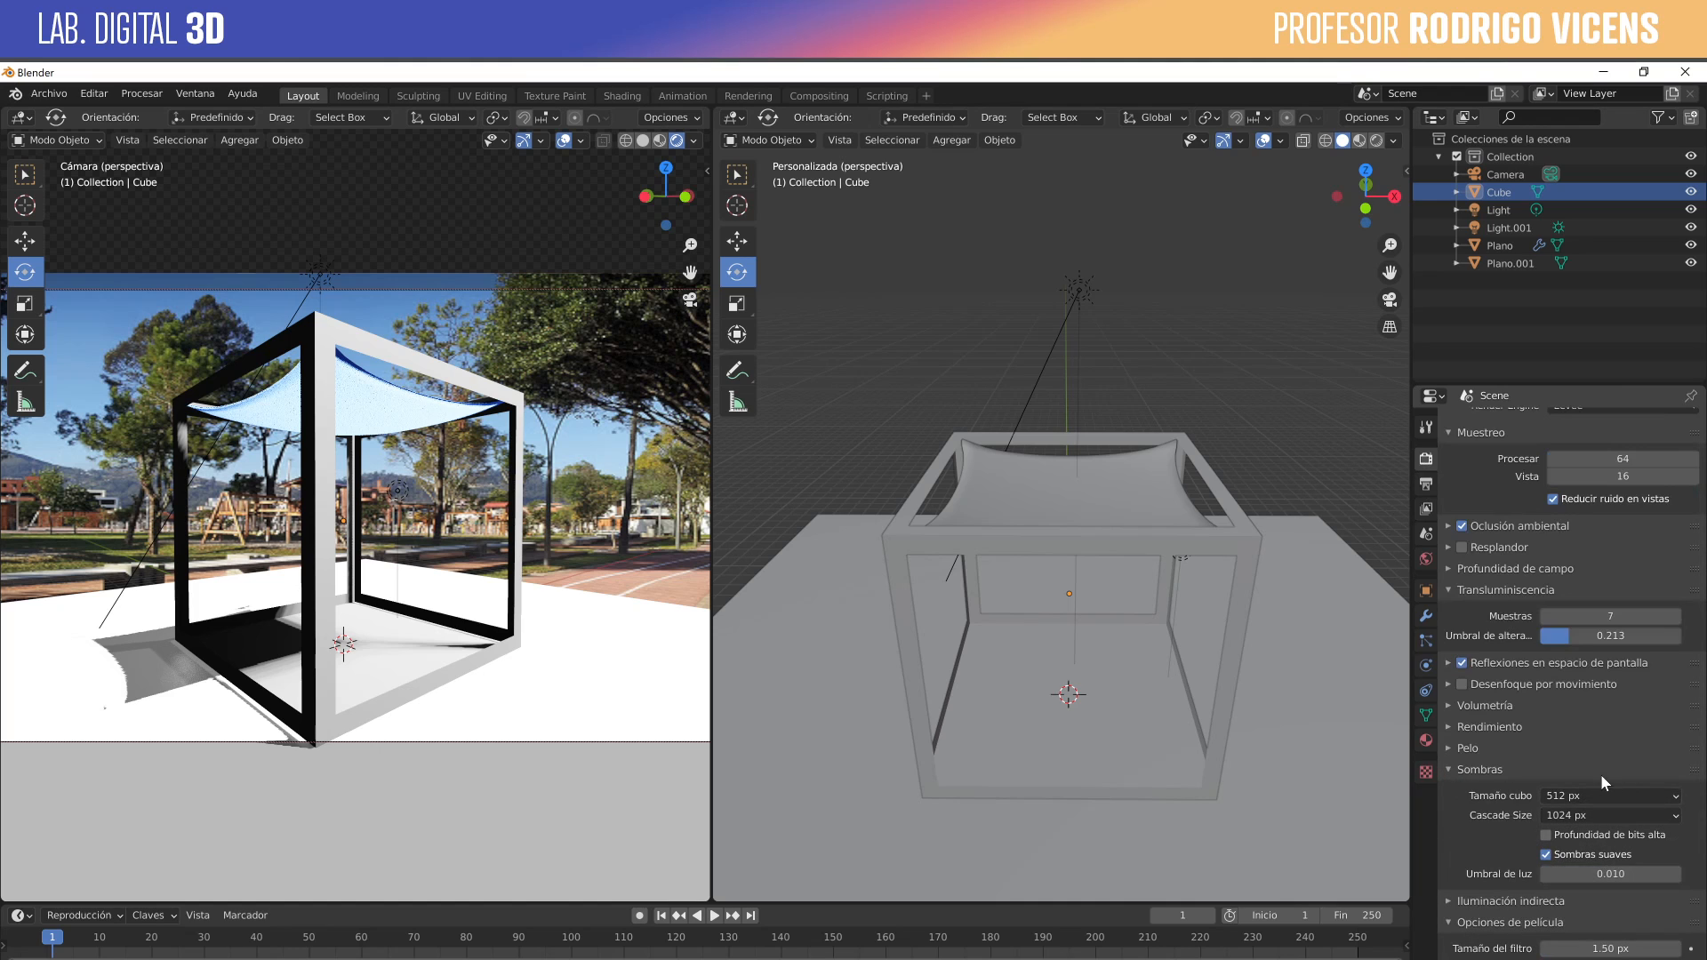
{"action": "mouse_move", "coordinate": [1617, 873]}
{"action": "left_mouse_down"}
{"action": "mouse_move", "coordinate": [1671, 874]}
{"action": "mouse_move", "coordinate": [1595, 874]}
{"action": "left_mouse_up"}
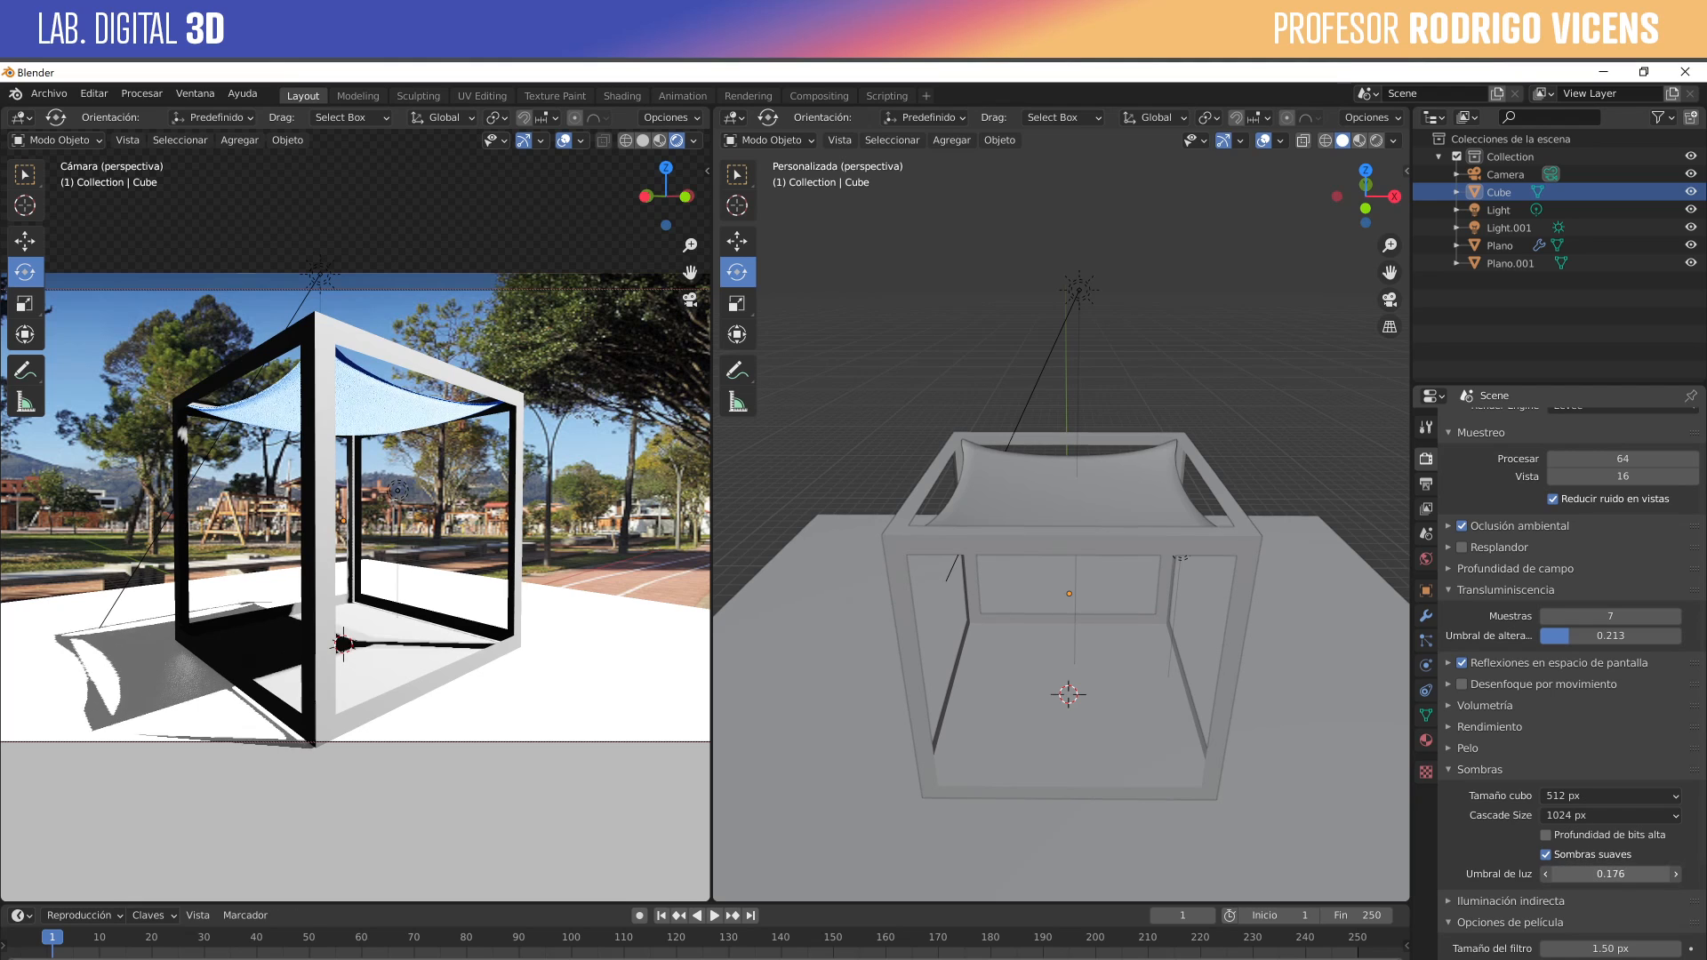
Try a Tamaño cubo of 64 px for the Eevee shadows, then set it to 1024 px.
{"action": "left_click", "coordinate": [1606, 795]}
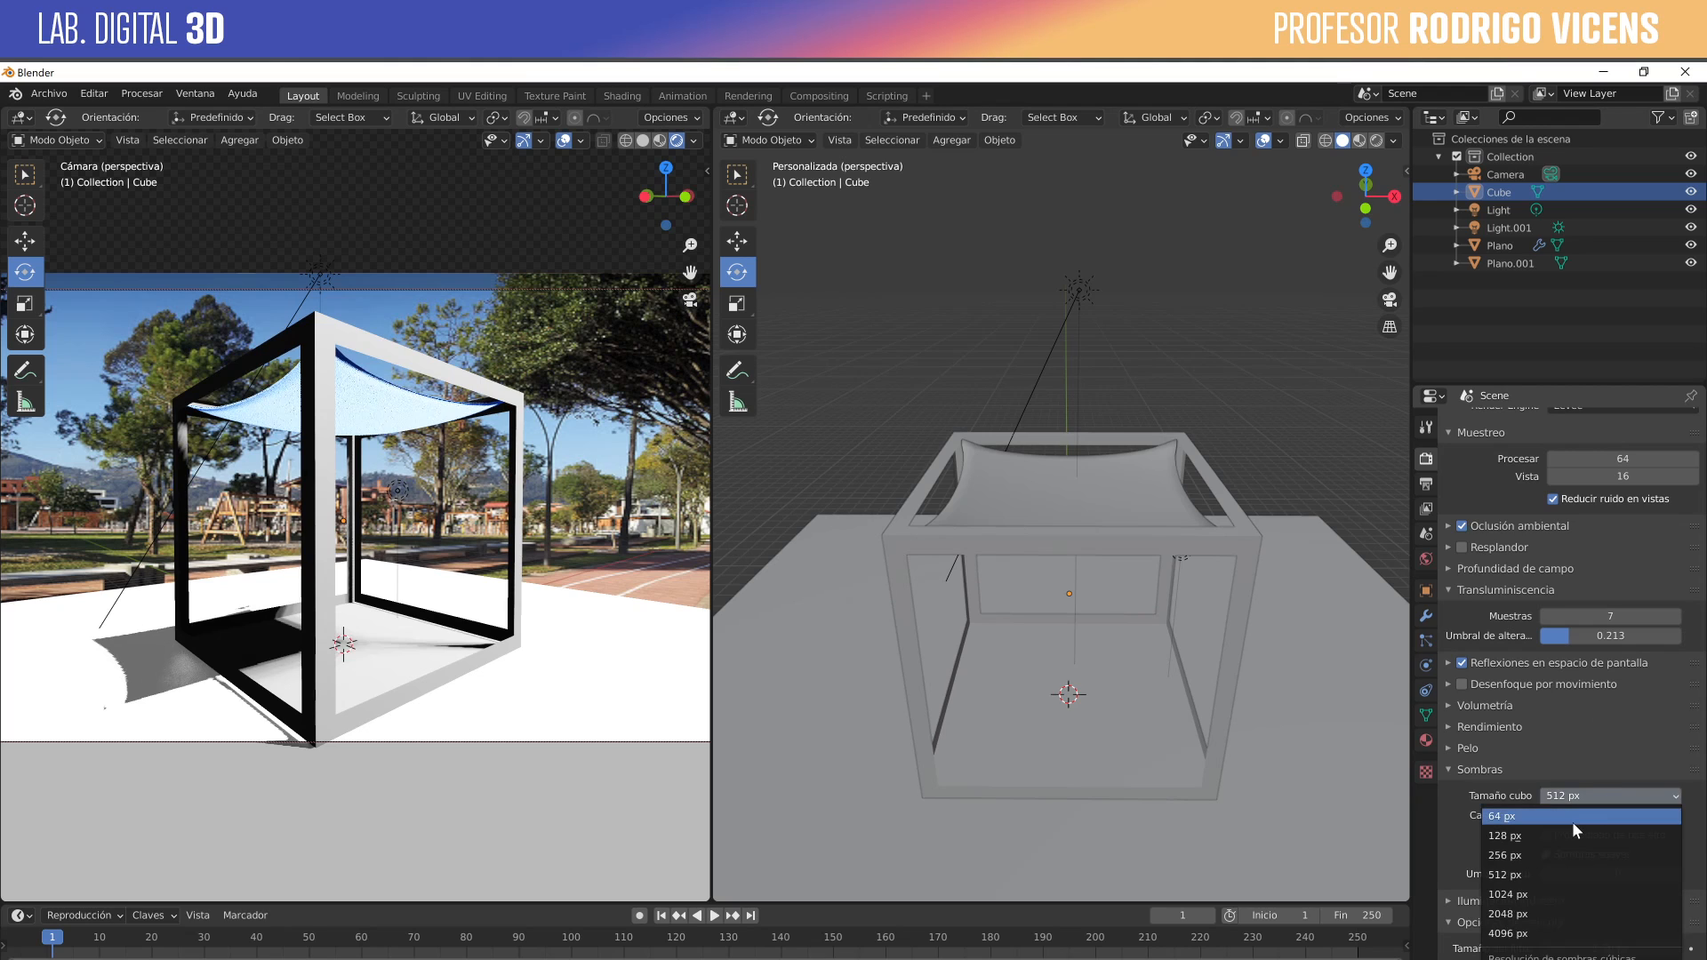
{"action": "left_click", "coordinate": [1572, 818]}
{"action": "left_click", "coordinate": [1586, 799]}
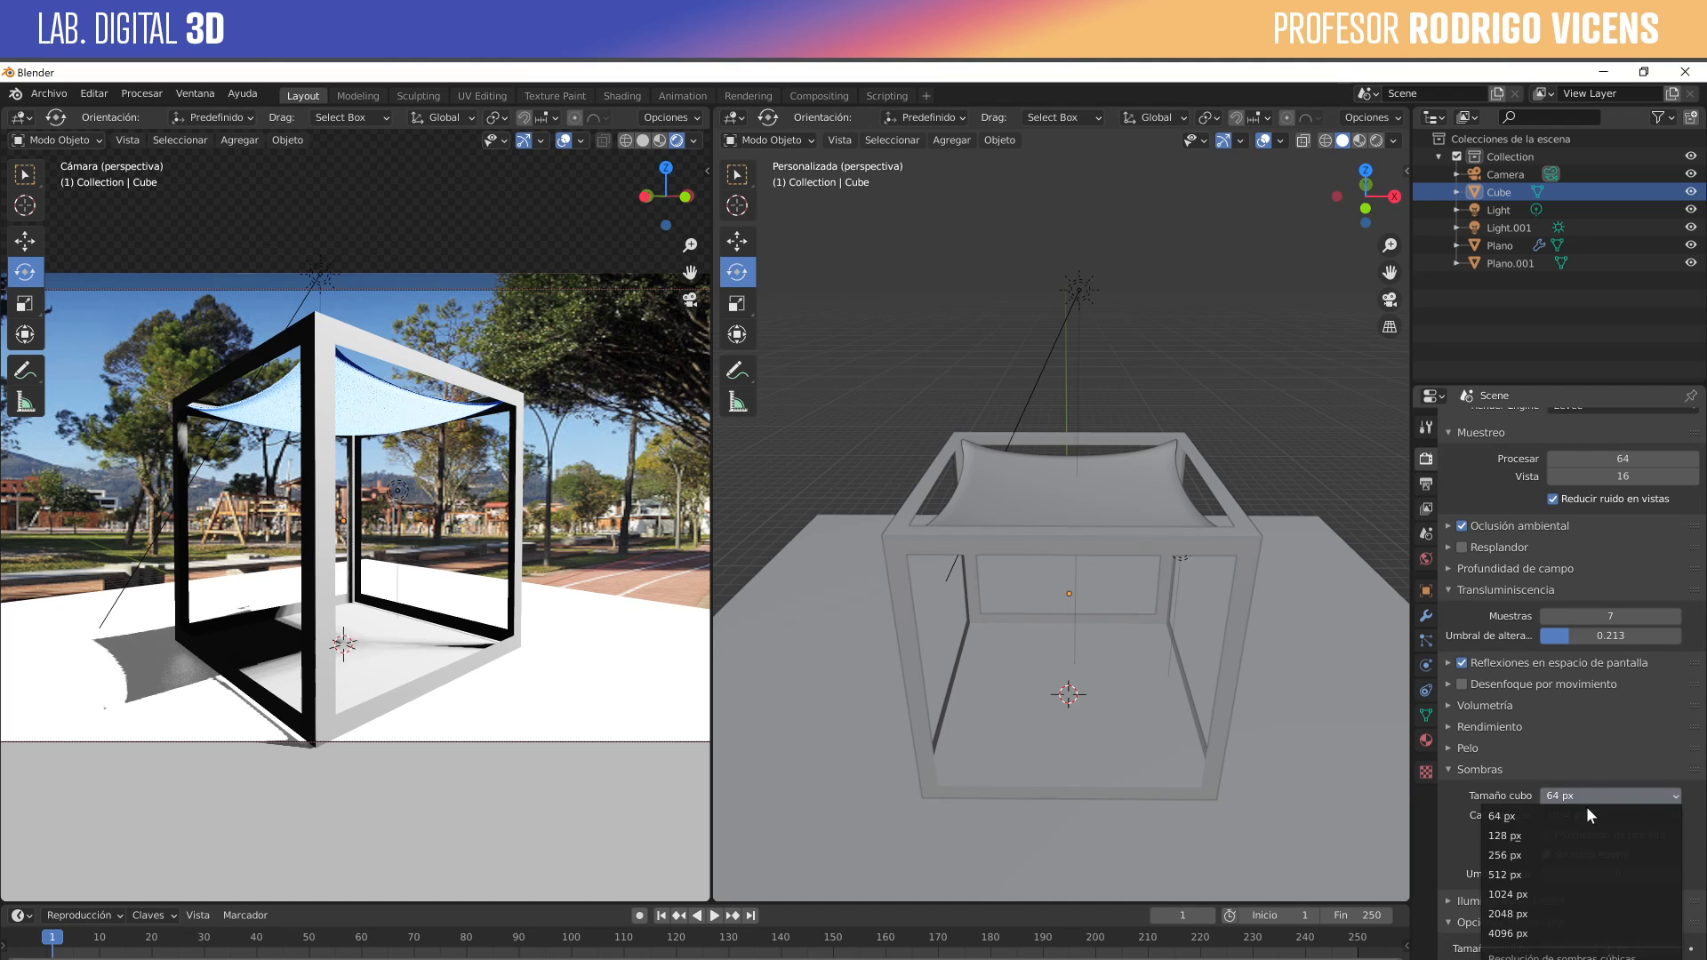
{"action": "left_click", "coordinate": [1588, 893]}
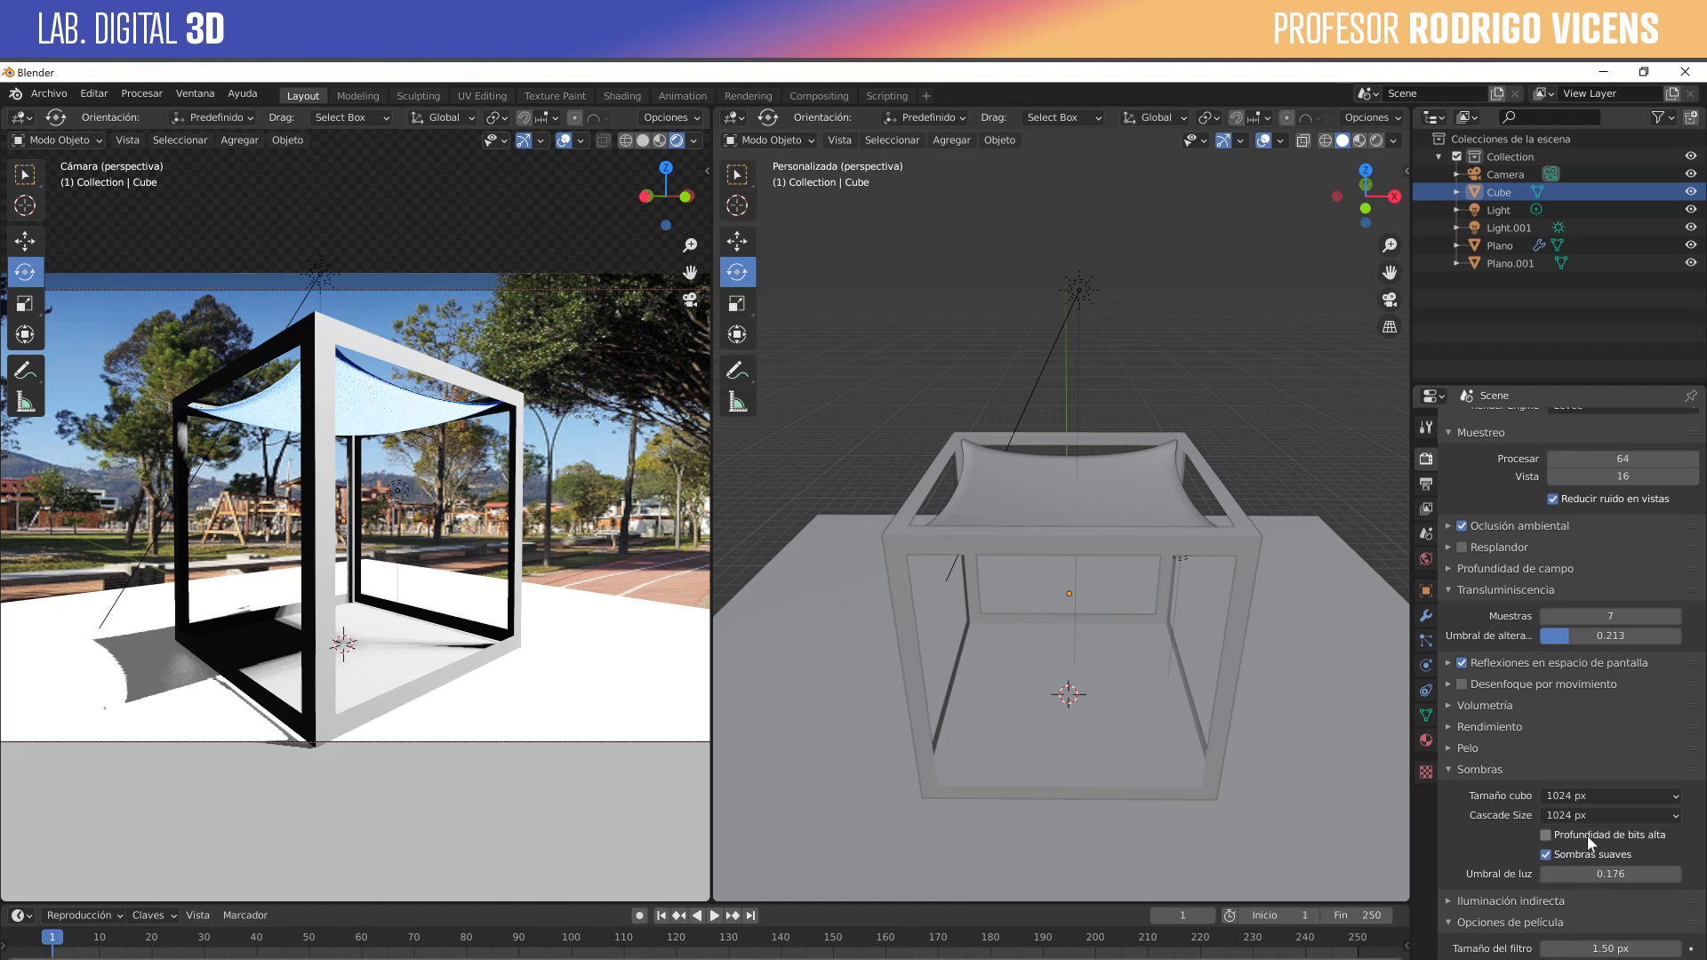
{"action": "left_click", "coordinate": [1590, 795]}
{"action": "left_click", "coordinate": [1590, 793]}
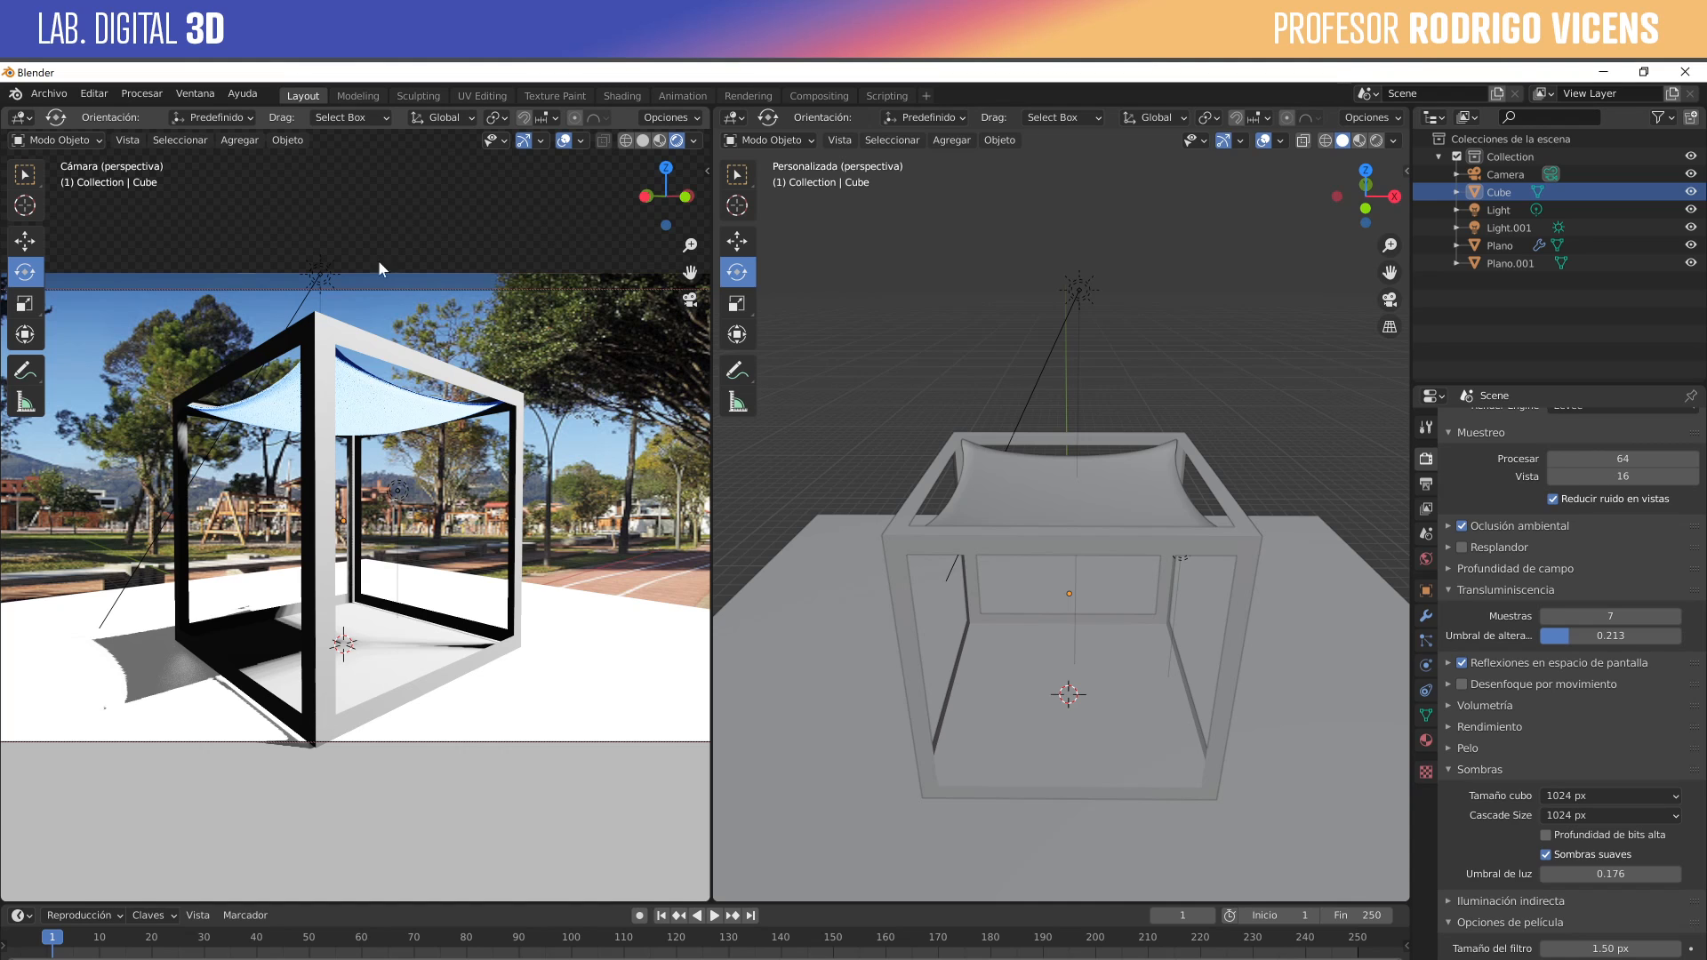
Enable Sombras de contacto in the shadow settings of the sun light Light.001.
{"action": "left_click", "coordinate": [303, 306]}
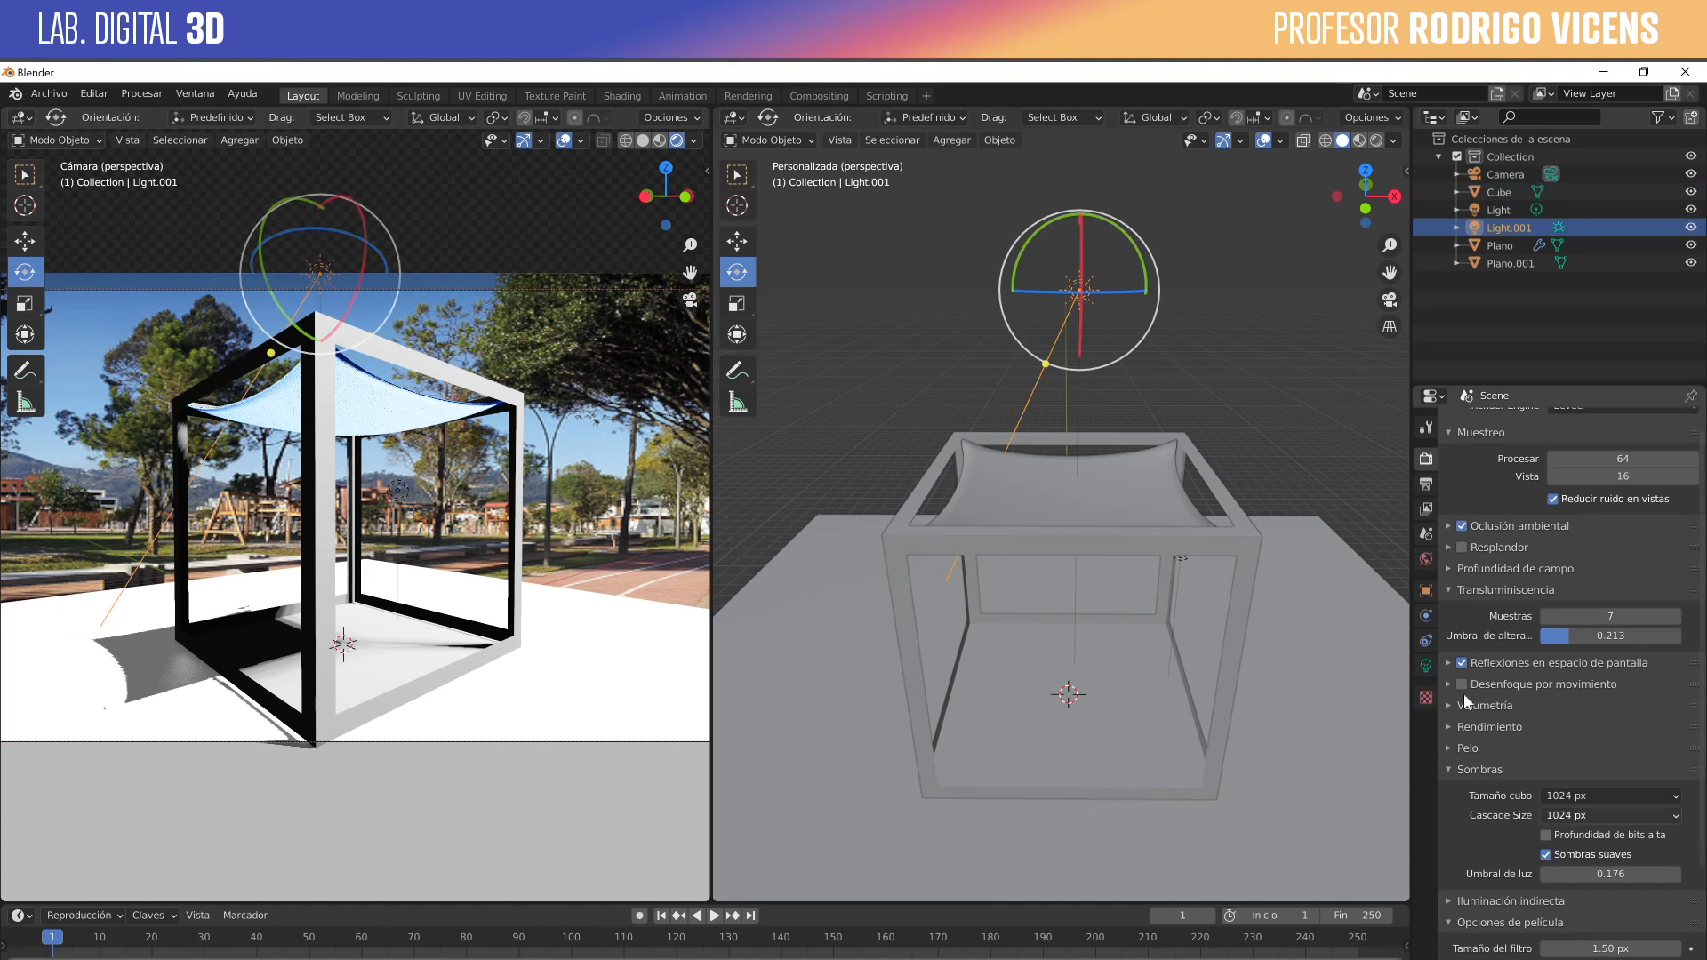
{"action": "left_click", "coordinate": [1426, 666]}
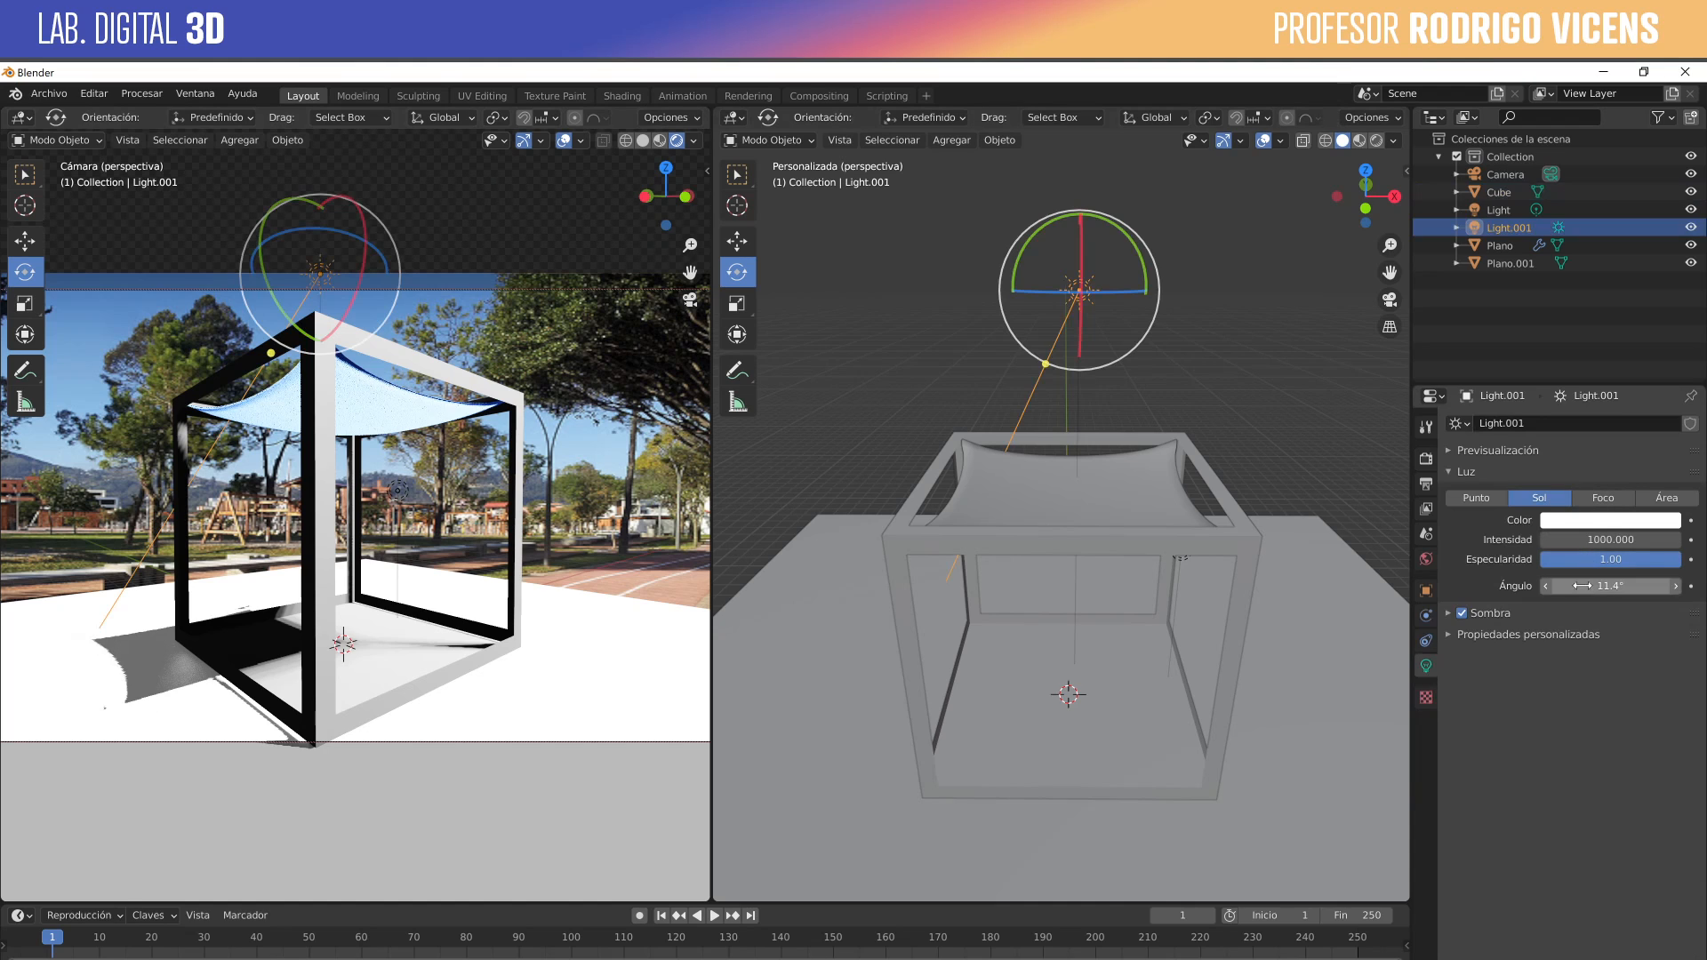
{"action": "left_click", "coordinate": [1448, 616]}
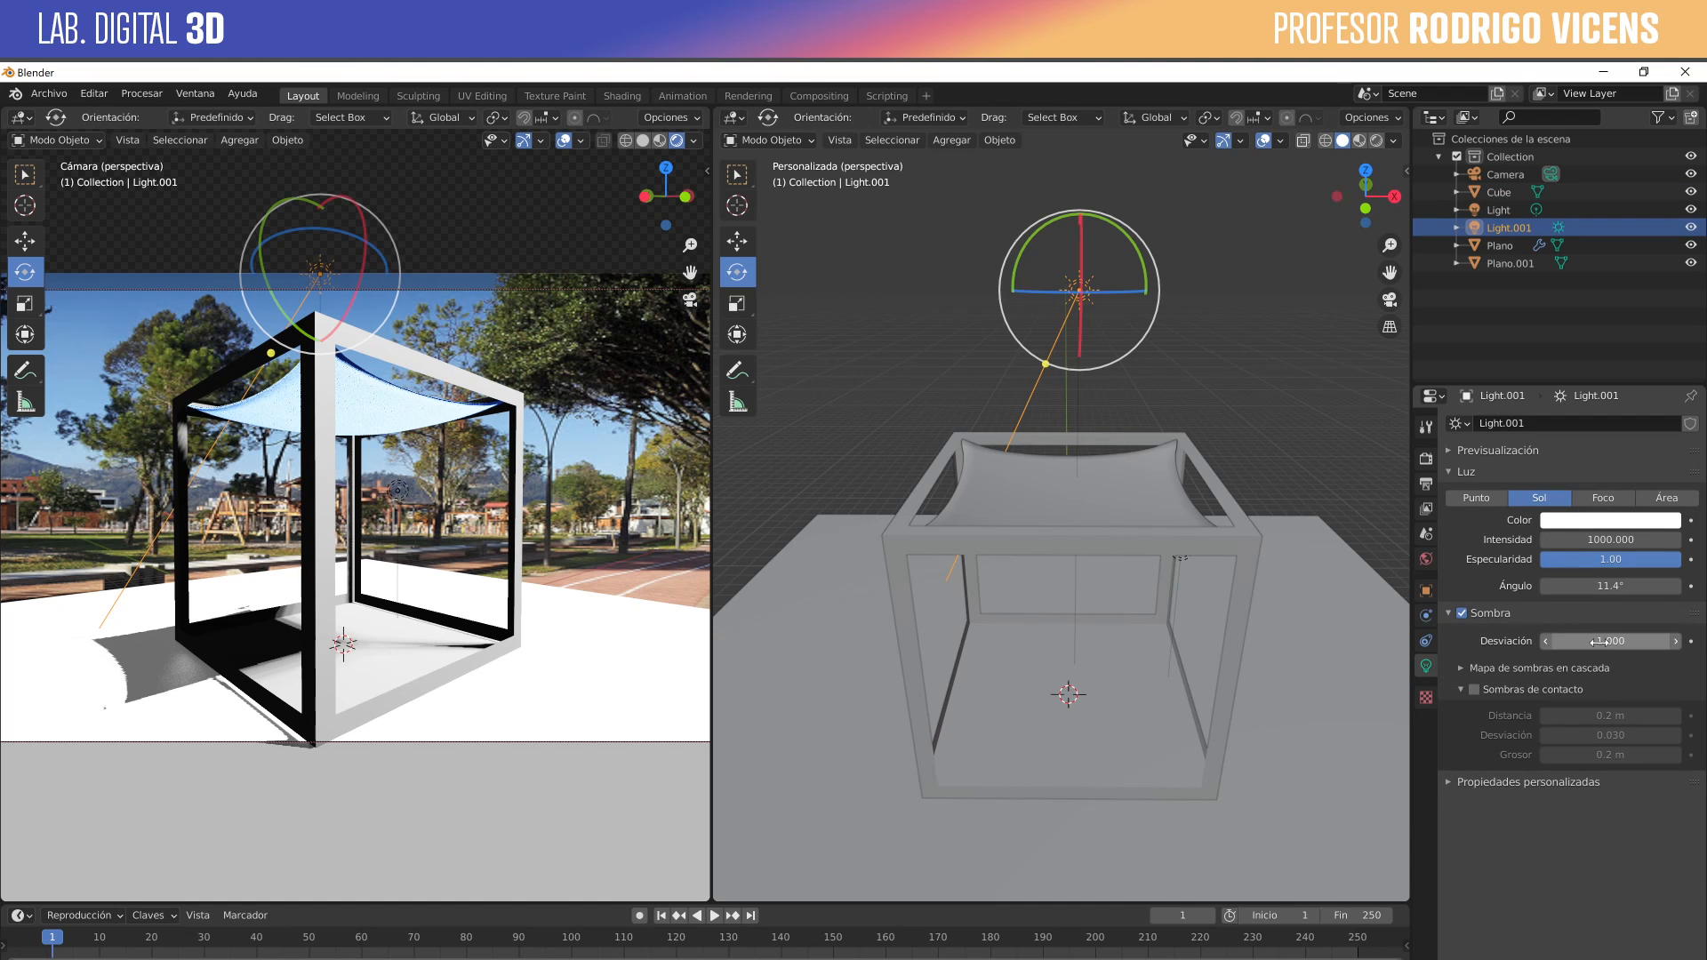
{"action": "left_click", "coordinate": [1474, 690]}
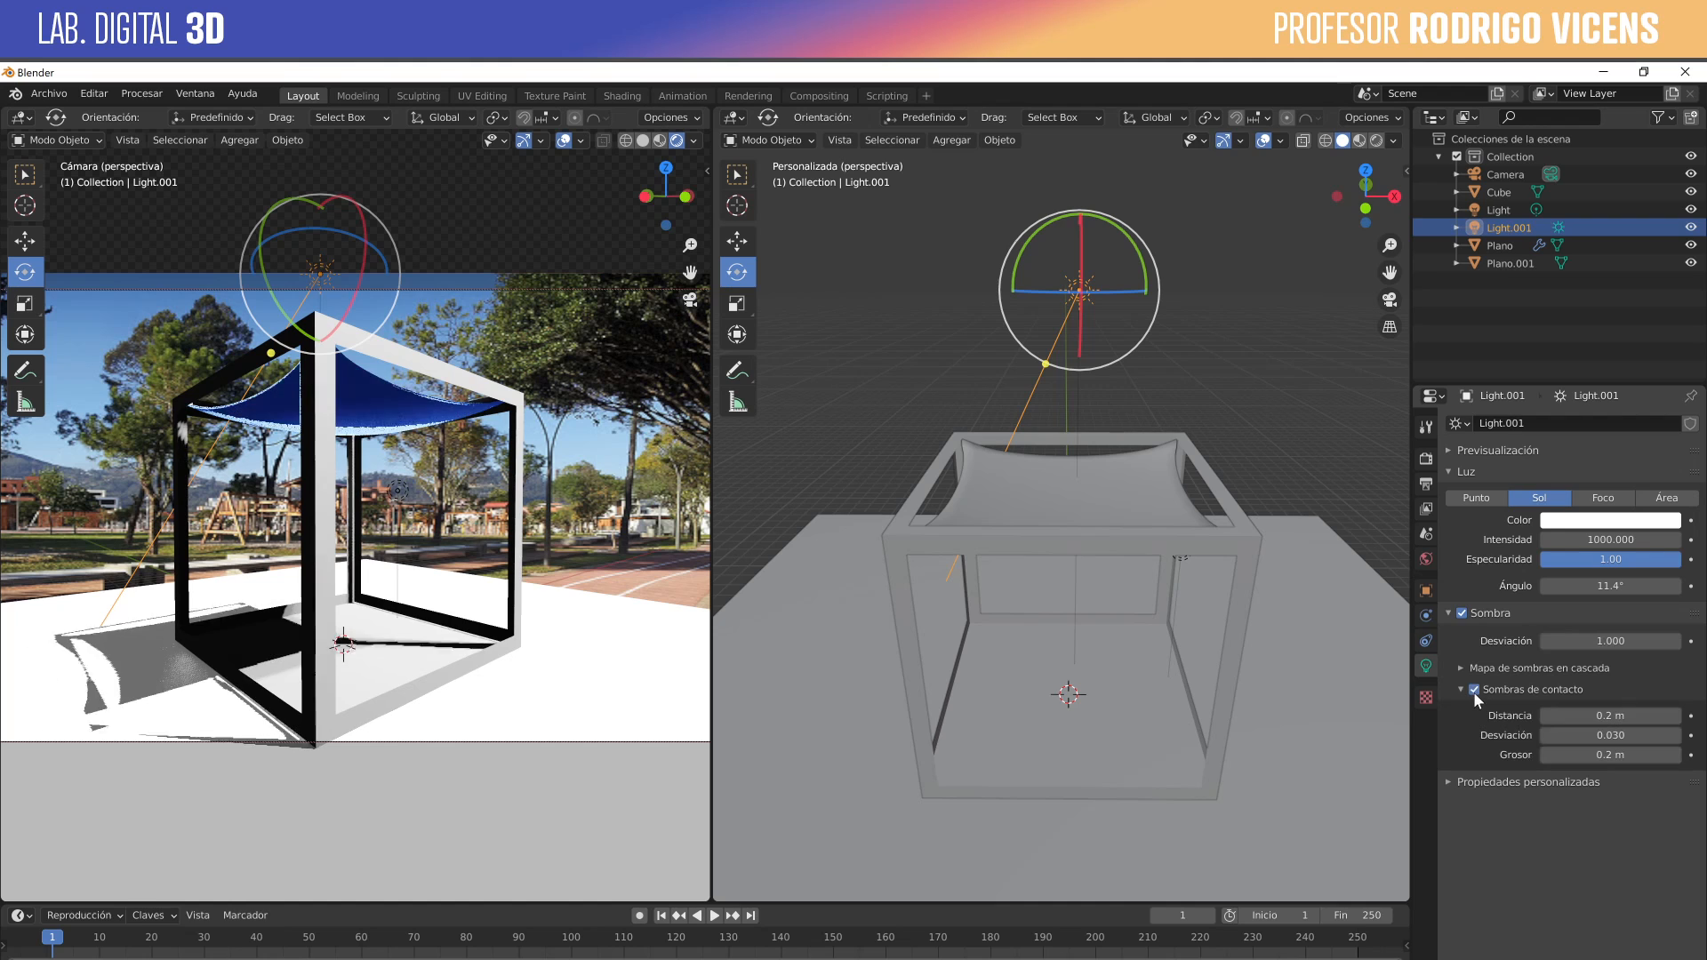
Set the Eevee Oclusión ambiental to a Distancia of 1.11 m and a Factor of 0.06.
{"action": "left_click", "coordinate": [1426, 458]}
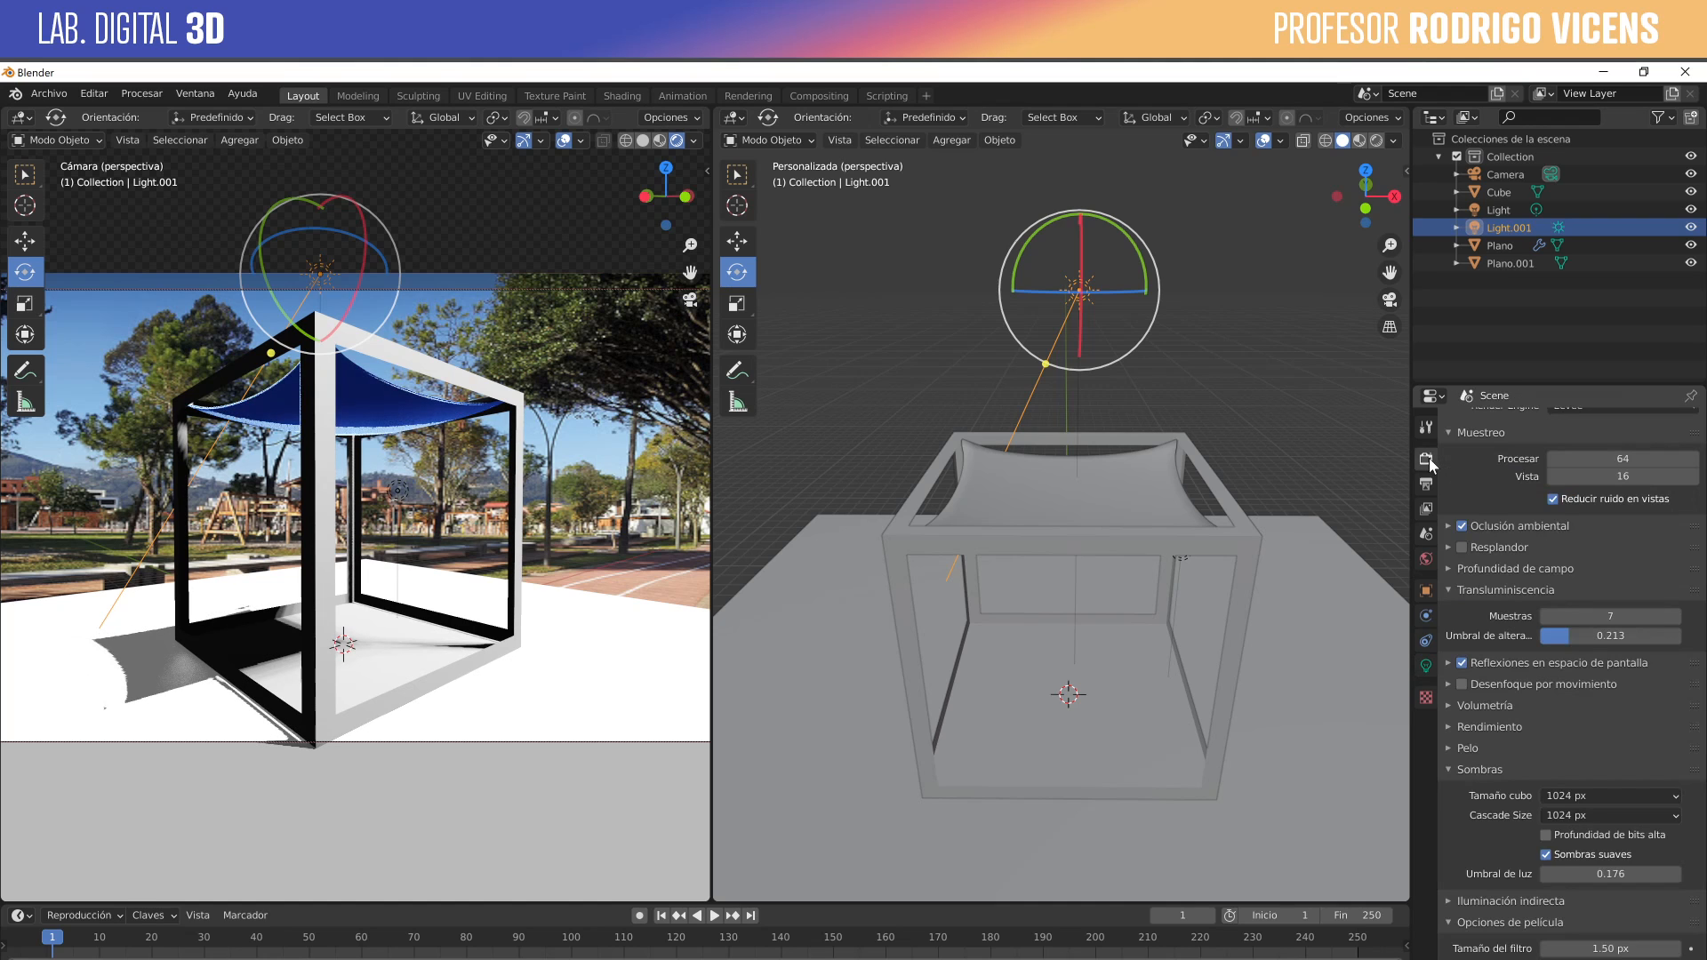
{"action": "left_click", "coordinate": [1449, 527]}
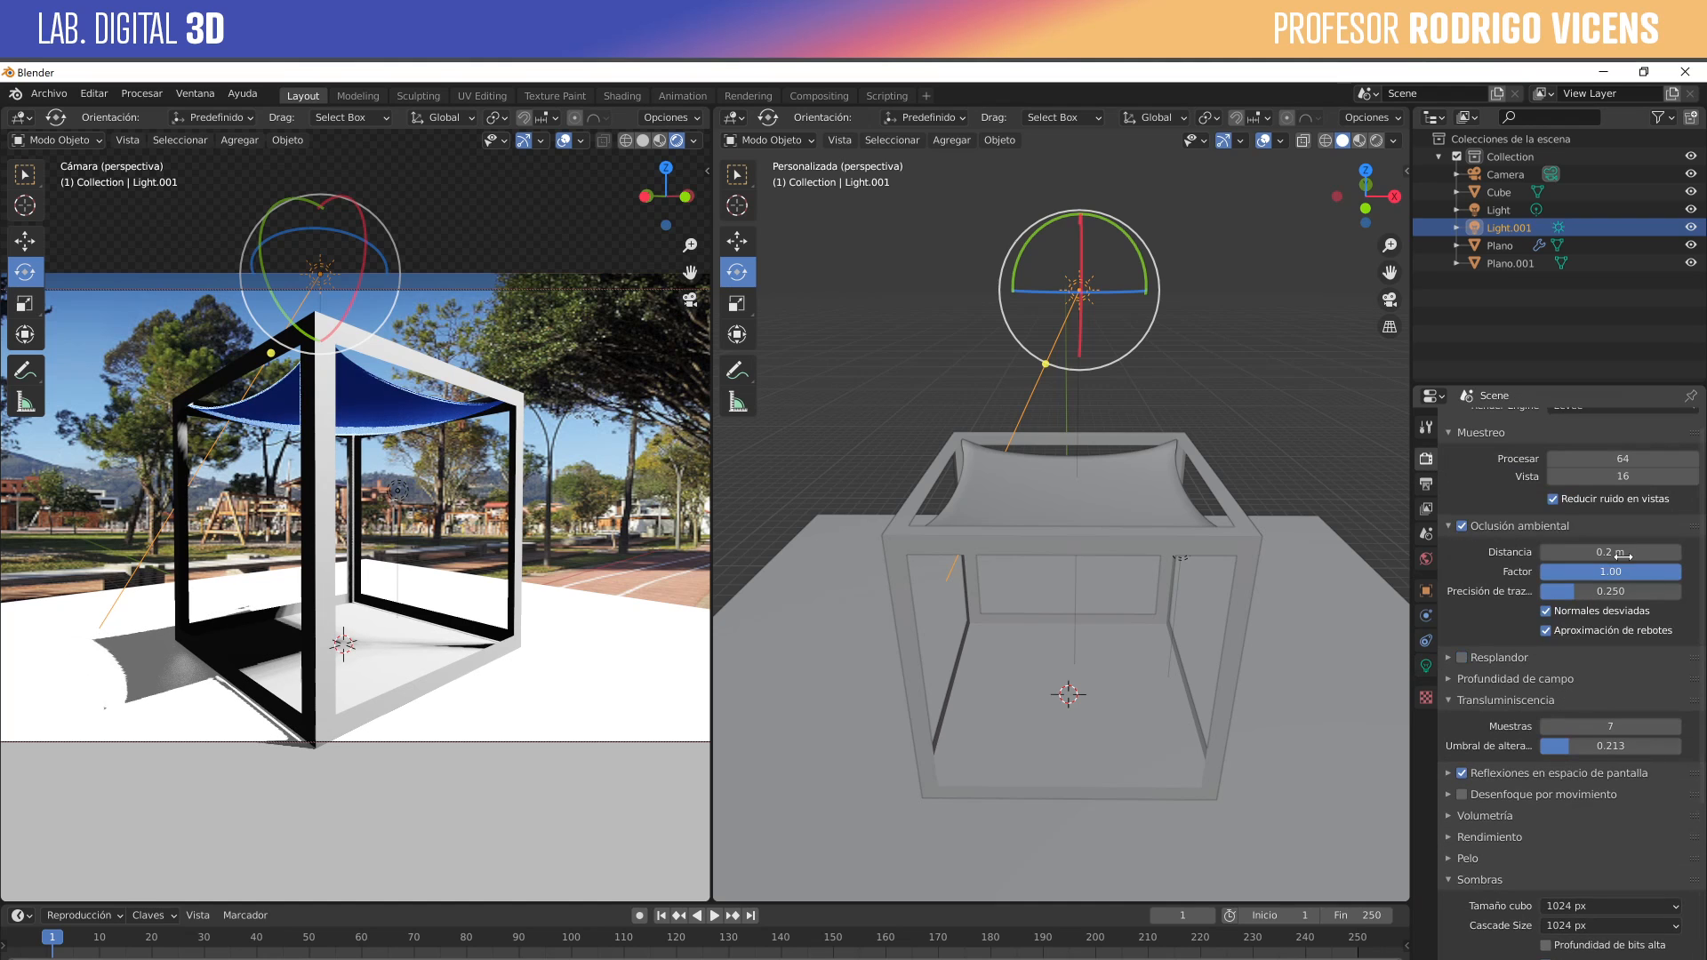
{"action": "left_click_drag", "start_coordinate": [1610, 552], "coordinate": [1564, 581]}
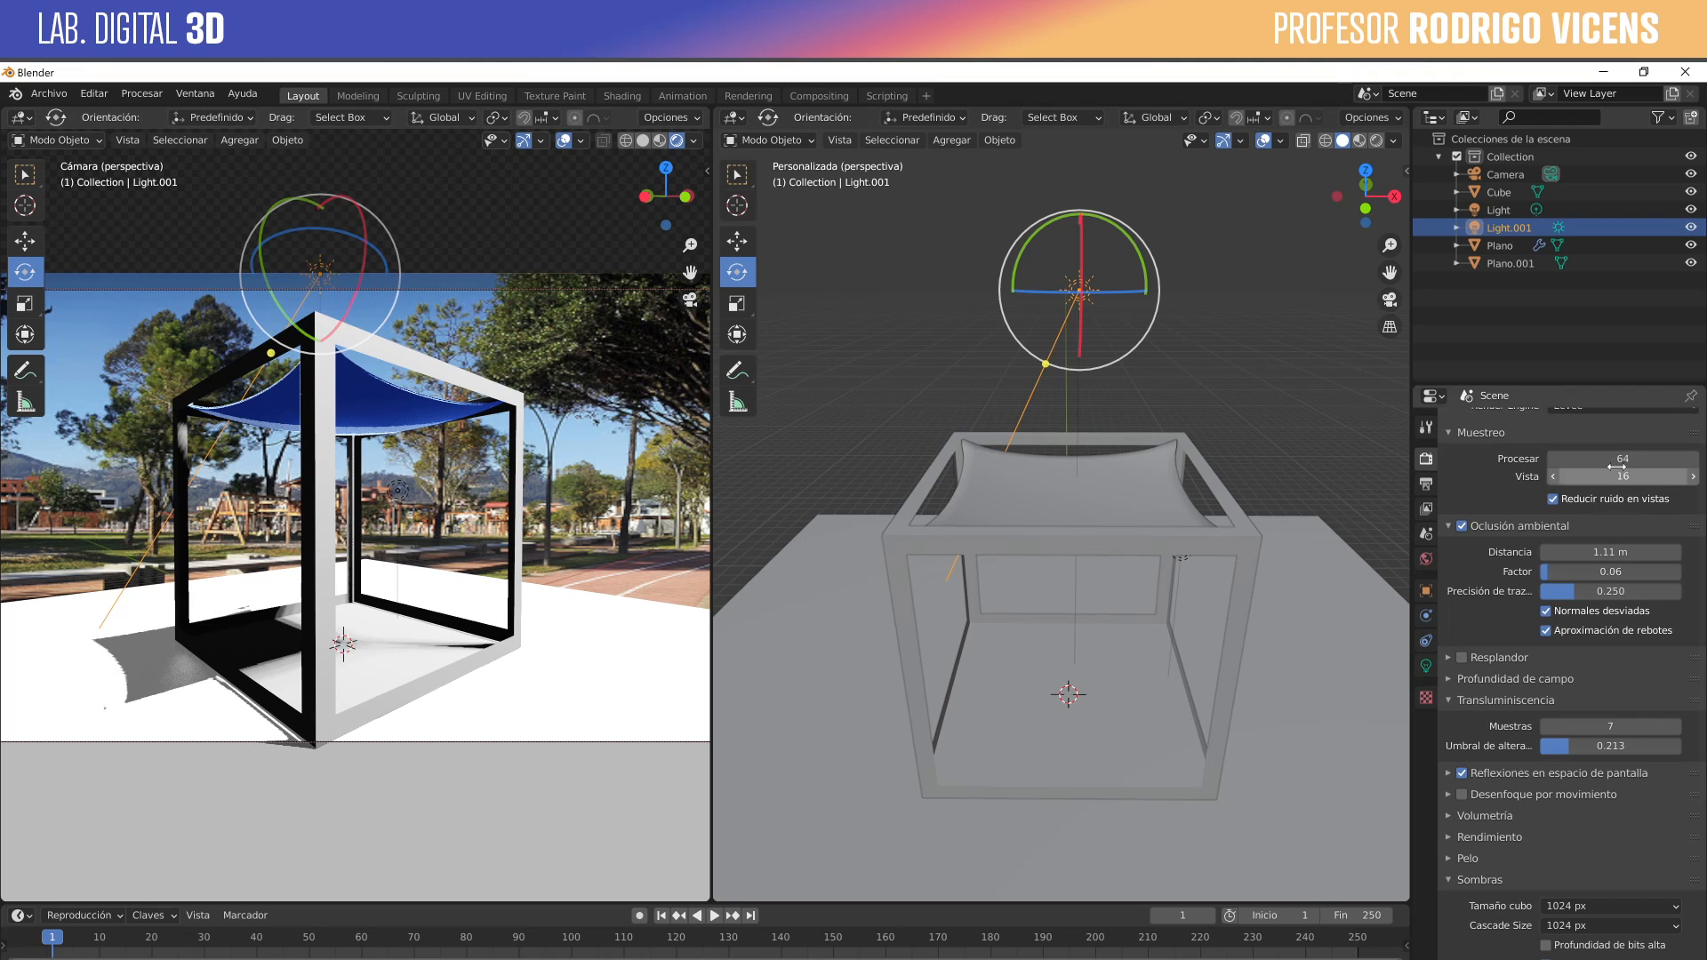
{"action": "scroll", "coordinate": [1627, 514], "scroll_direction": "up", "scroll_amount": 1}
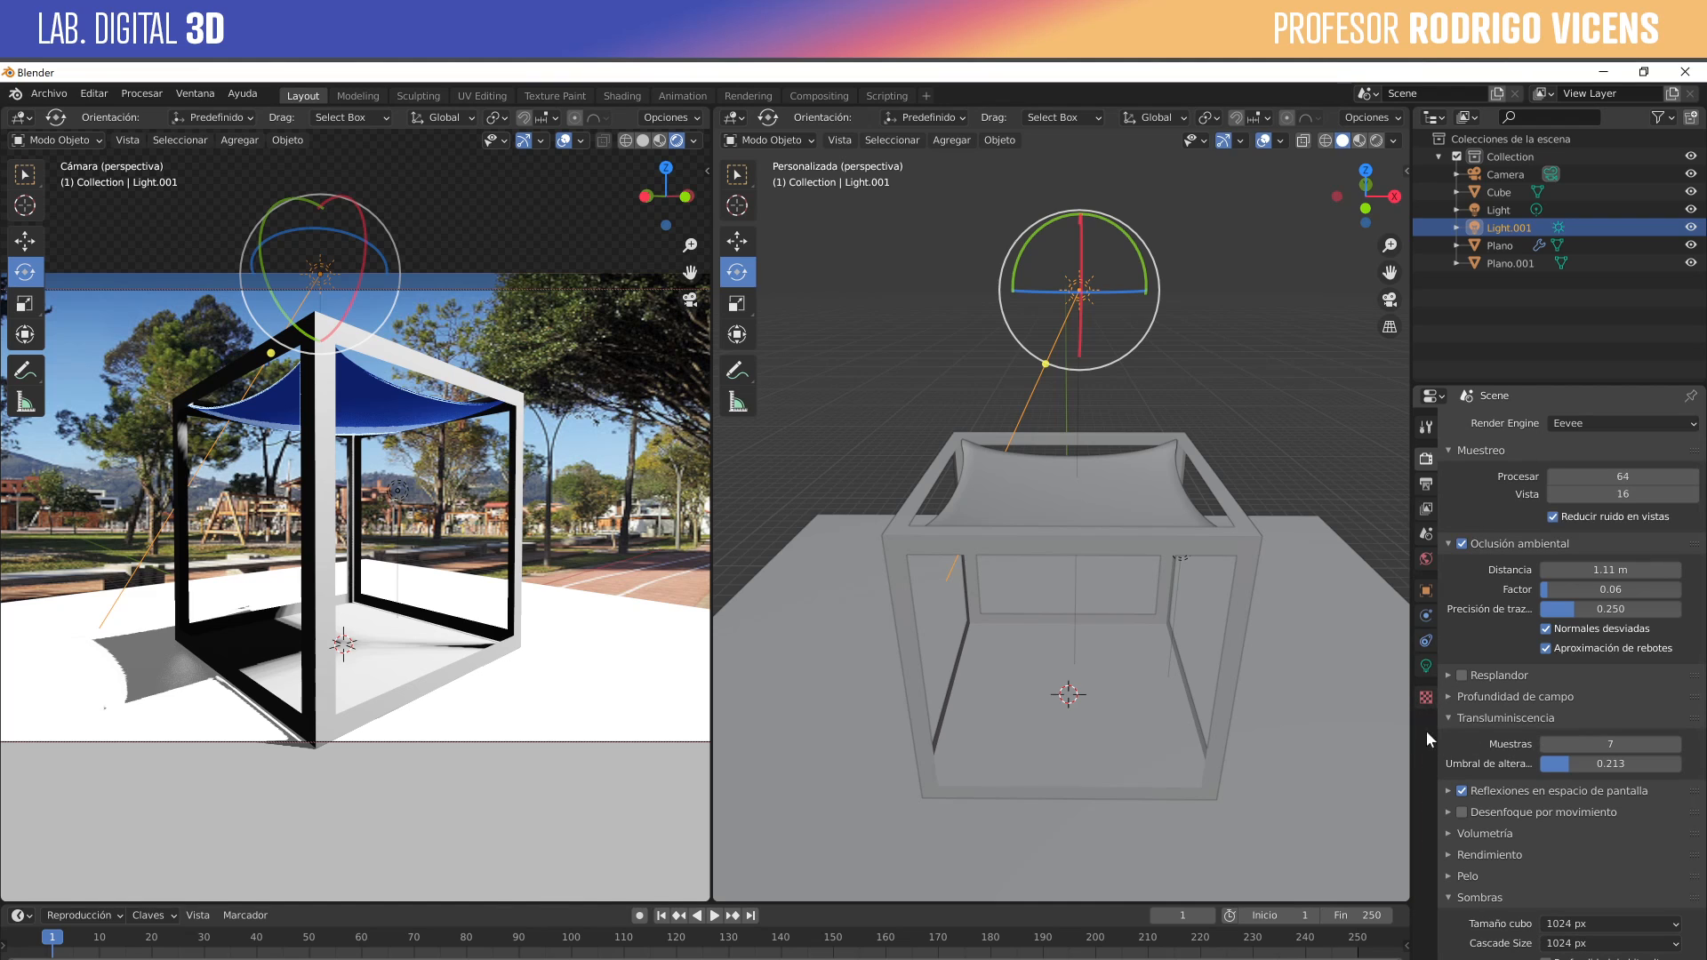
Set Light.001's contact shadows to a Distancia of 24.4 m and Desviación of 4.700, and its Intensidad to 300.
{"action": "left_click", "coordinate": [1426, 667]}
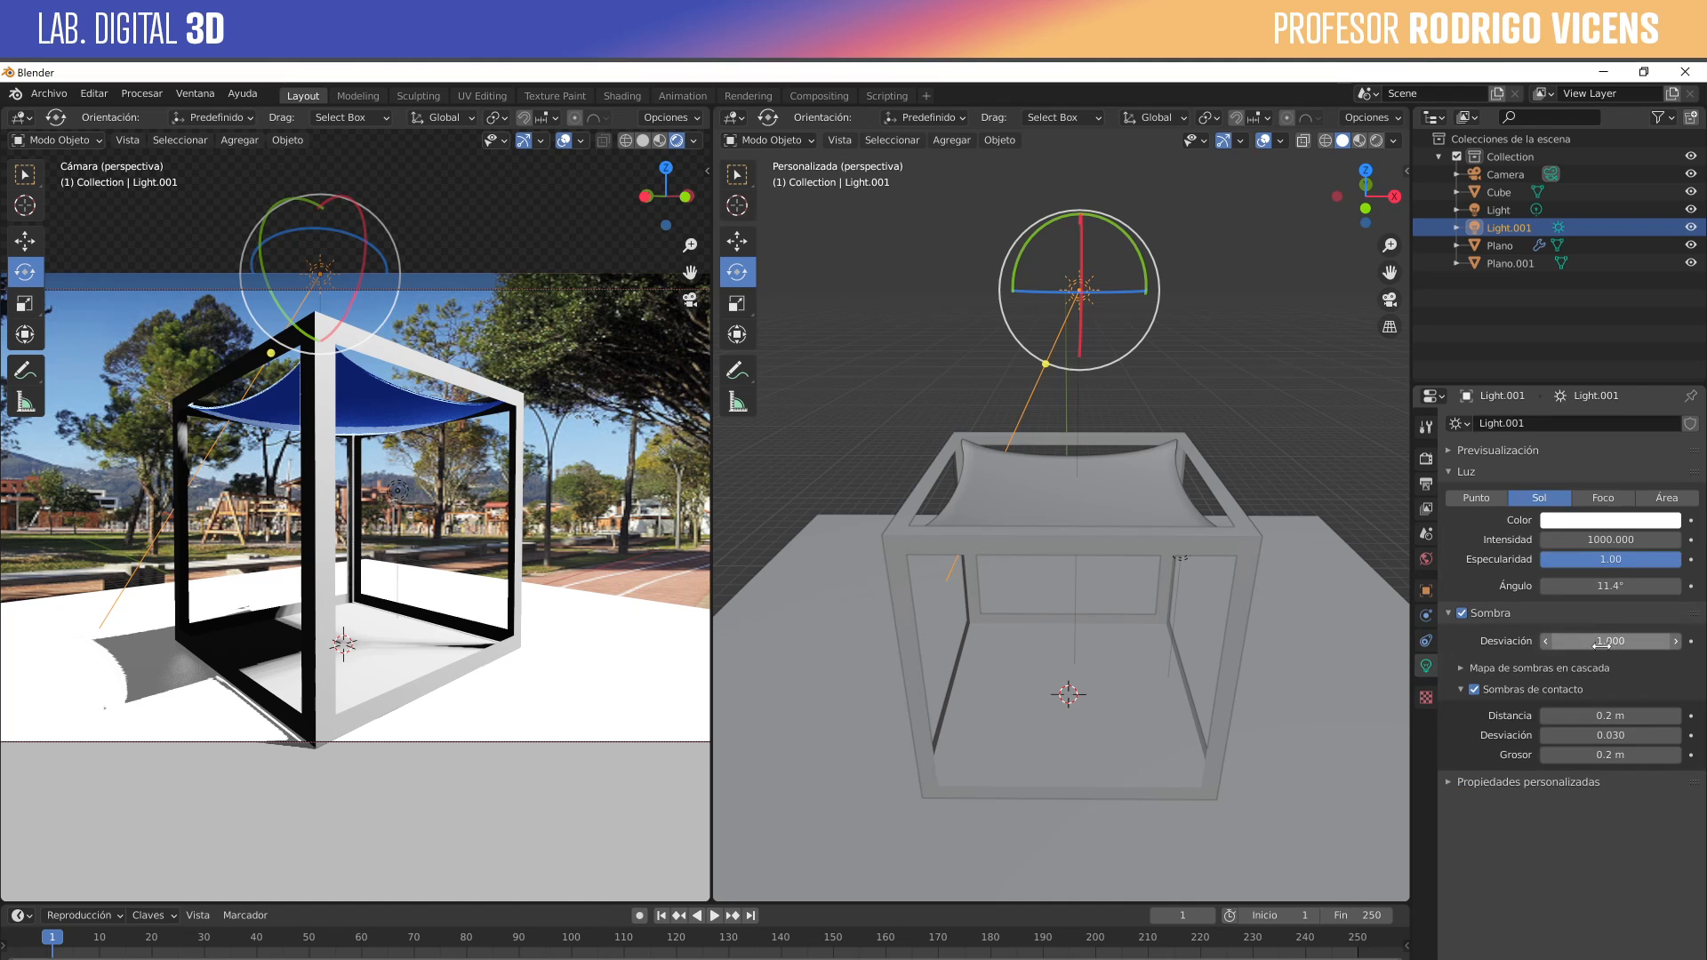
{"action": "left_click_drag", "start_coordinate": [1600, 714], "coordinate": [1523, 729]}
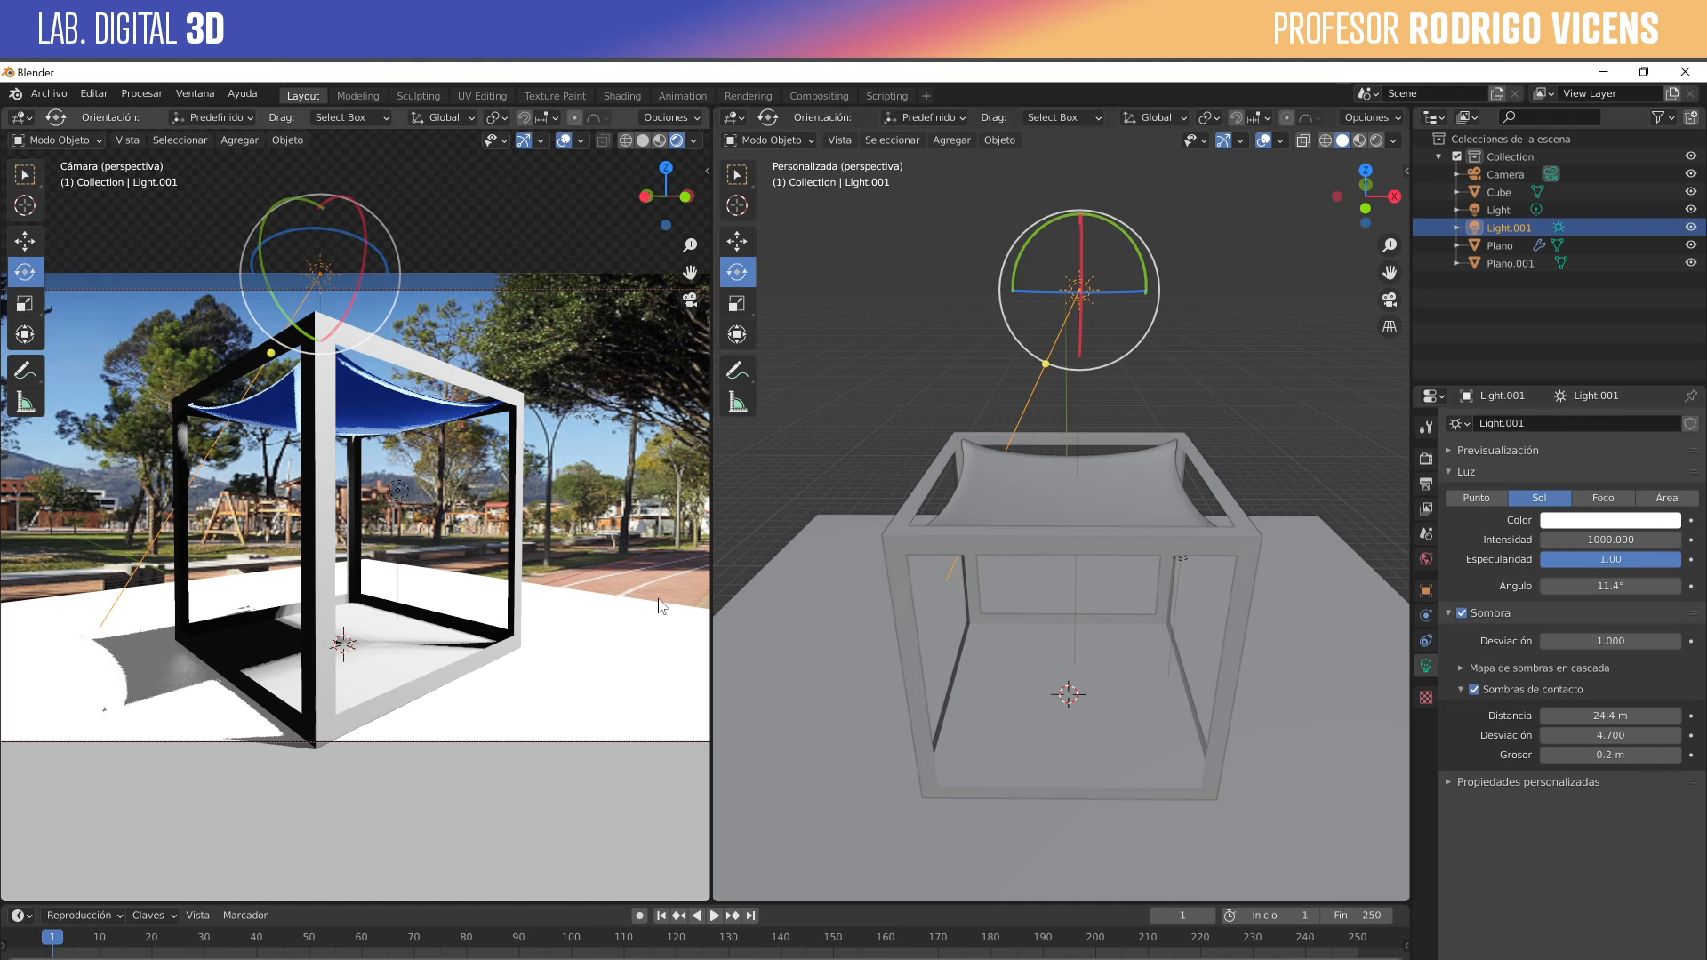
{"action": "left_click_drag", "start_coordinate": [1632, 541], "coordinate": [1615, 540]}
{"action": "left_click", "coordinate": [1614, 540]}
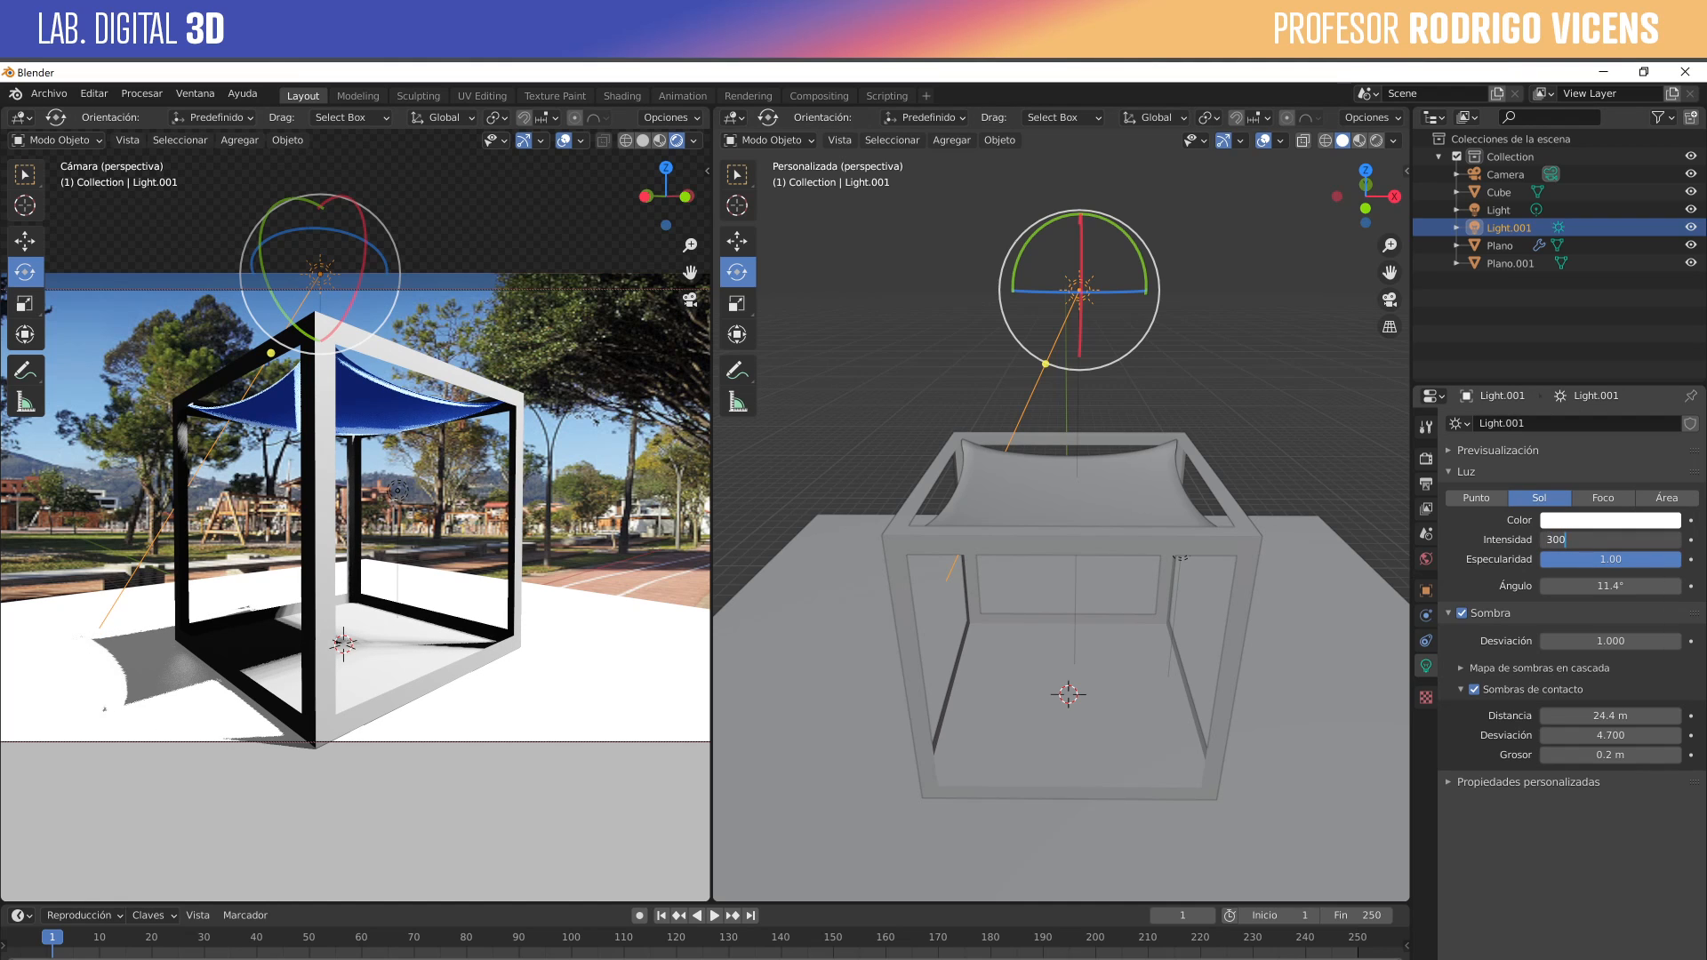
{"action": "key", "text": "Return"}
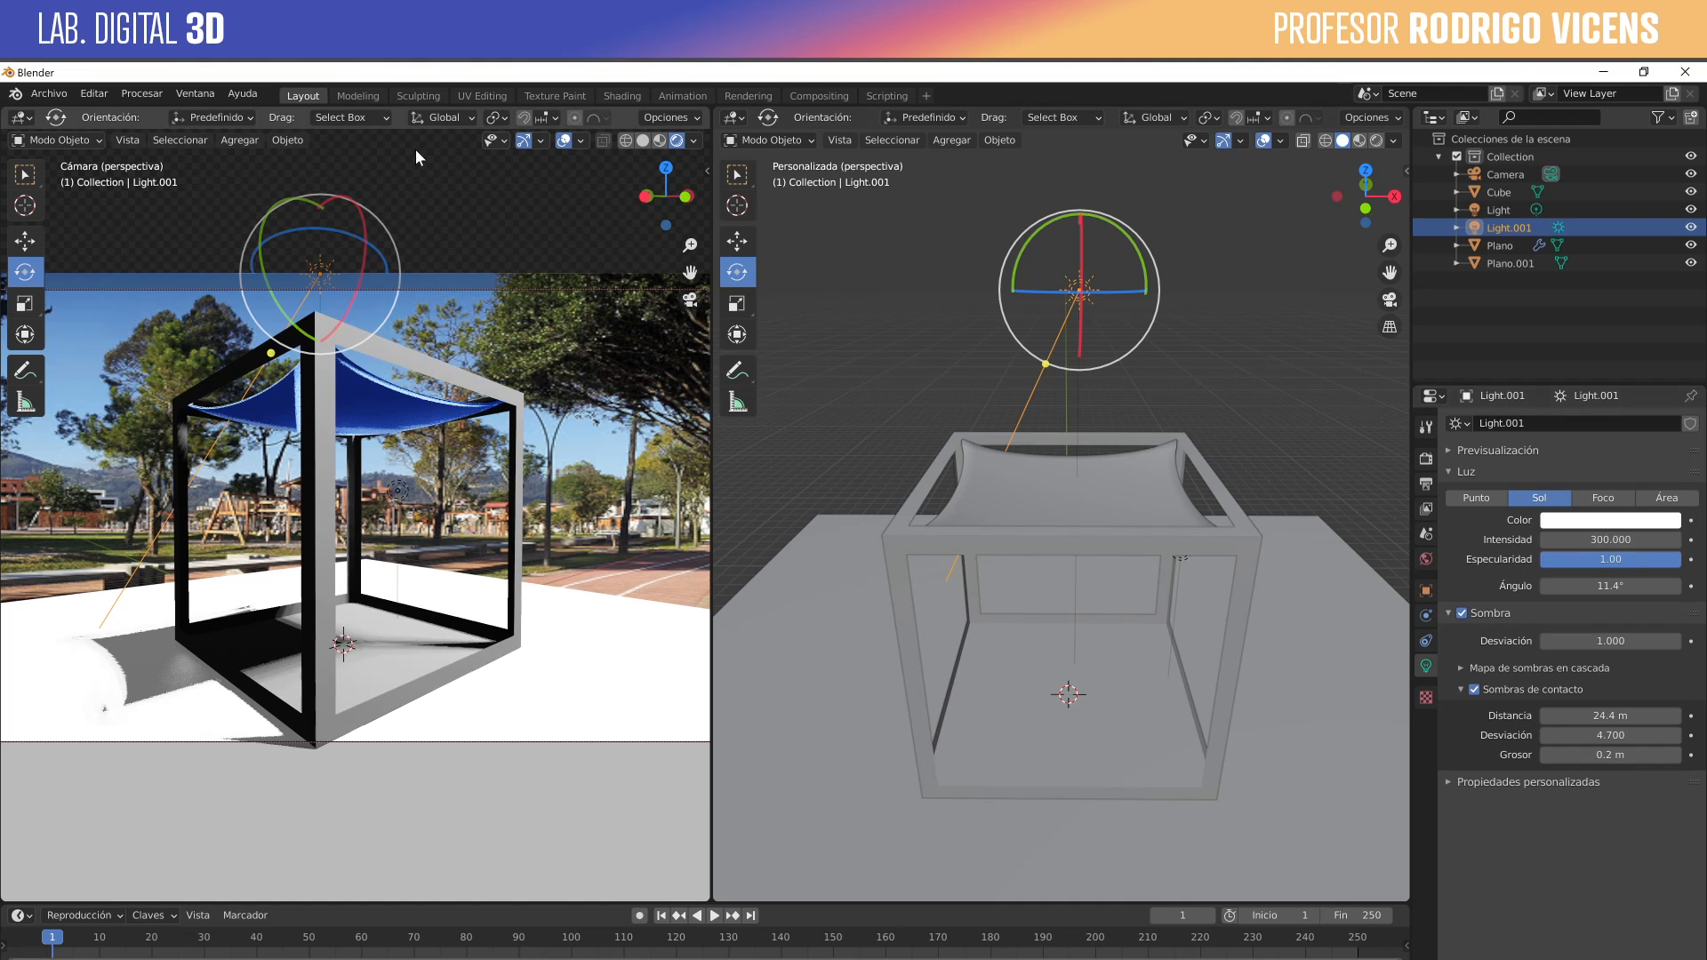
Render the scene and save the result as Stand 02.png in the Fotomontaje folder.
{"action": "key", "text": "F12"}
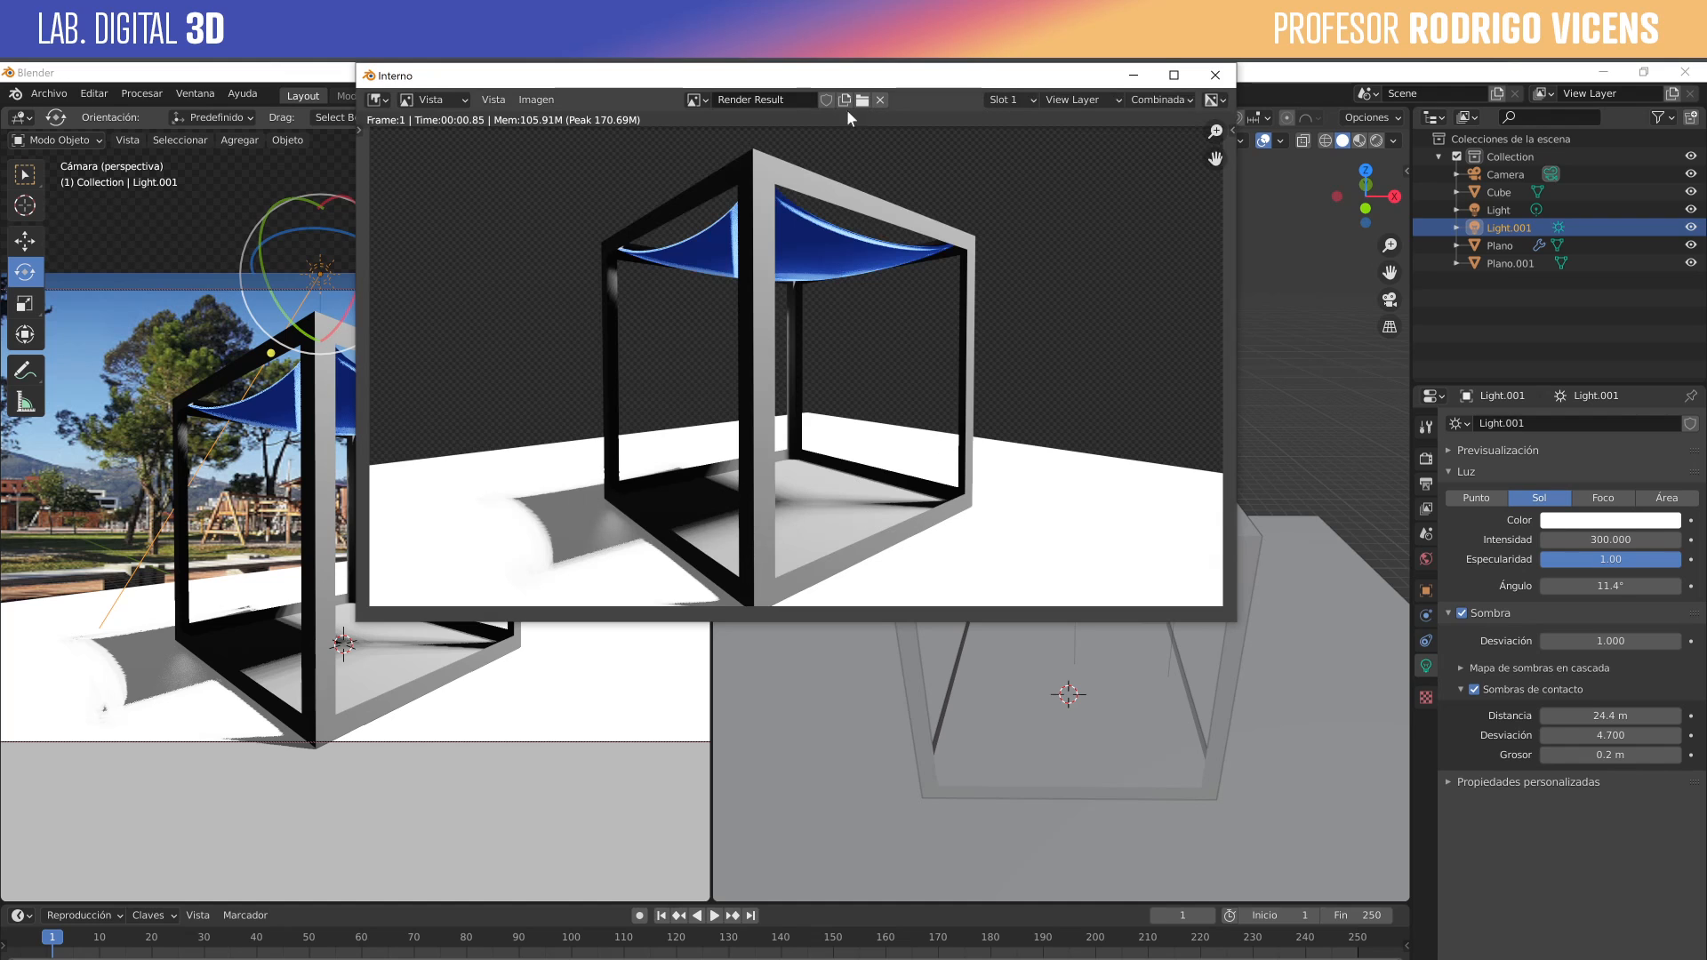
{"action": "left_click", "coordinate": [536, 99]}
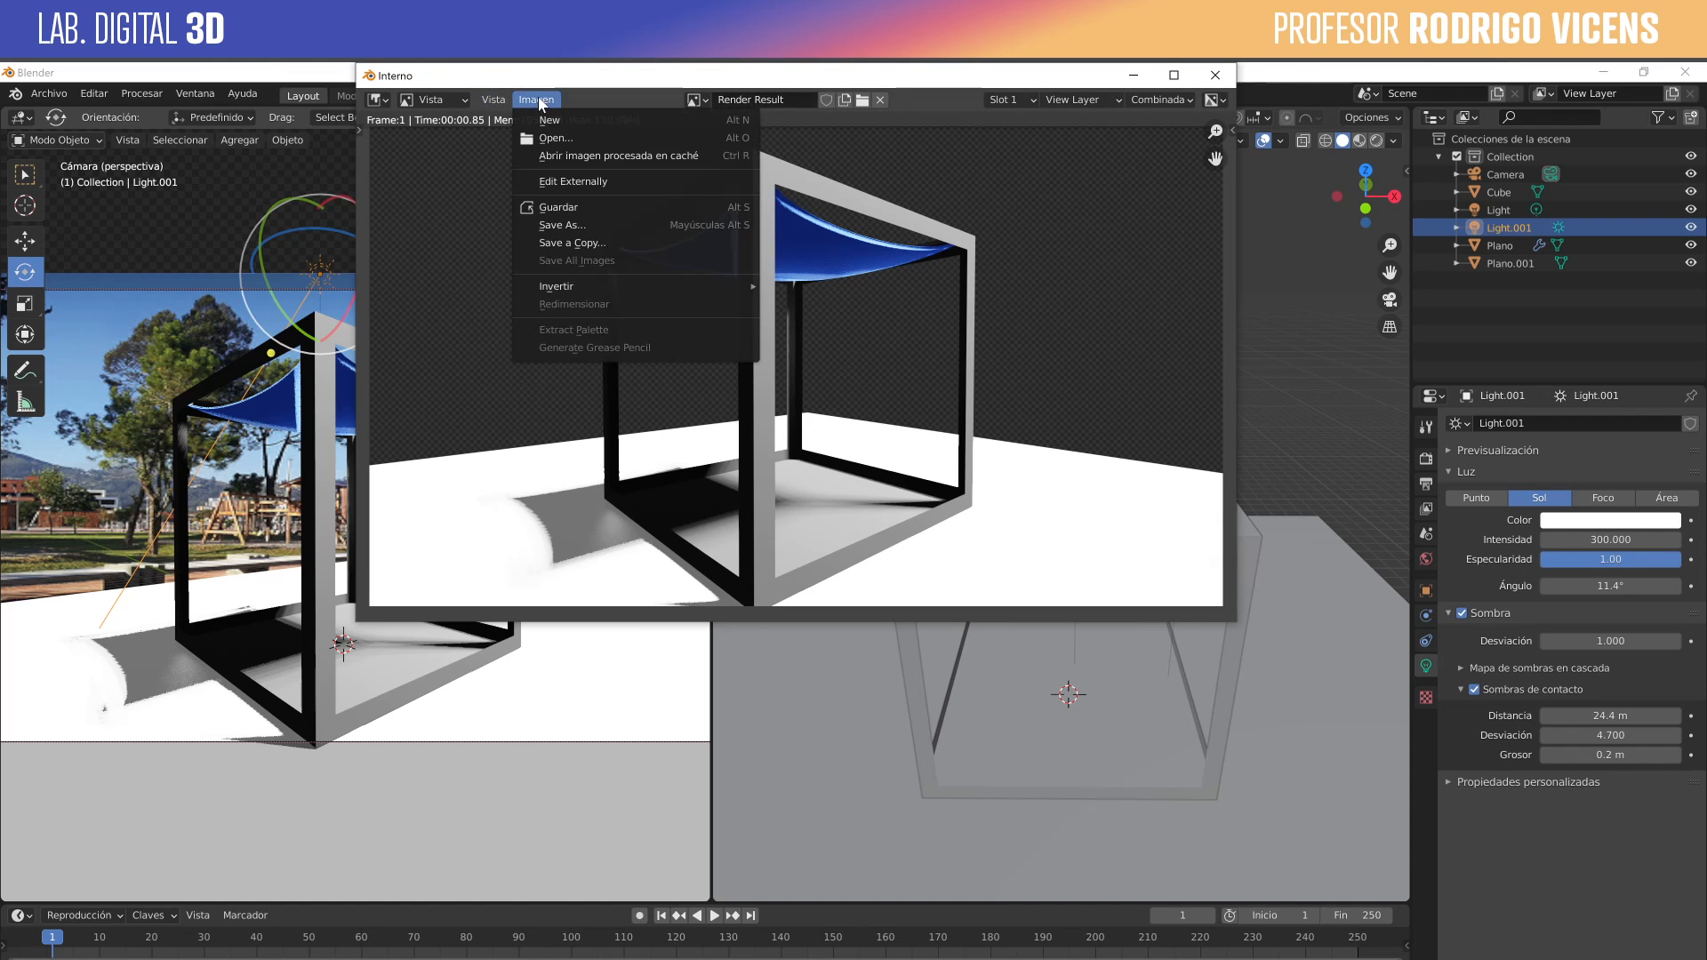
{"action": "left_click", "coordinate": [600, 225]}
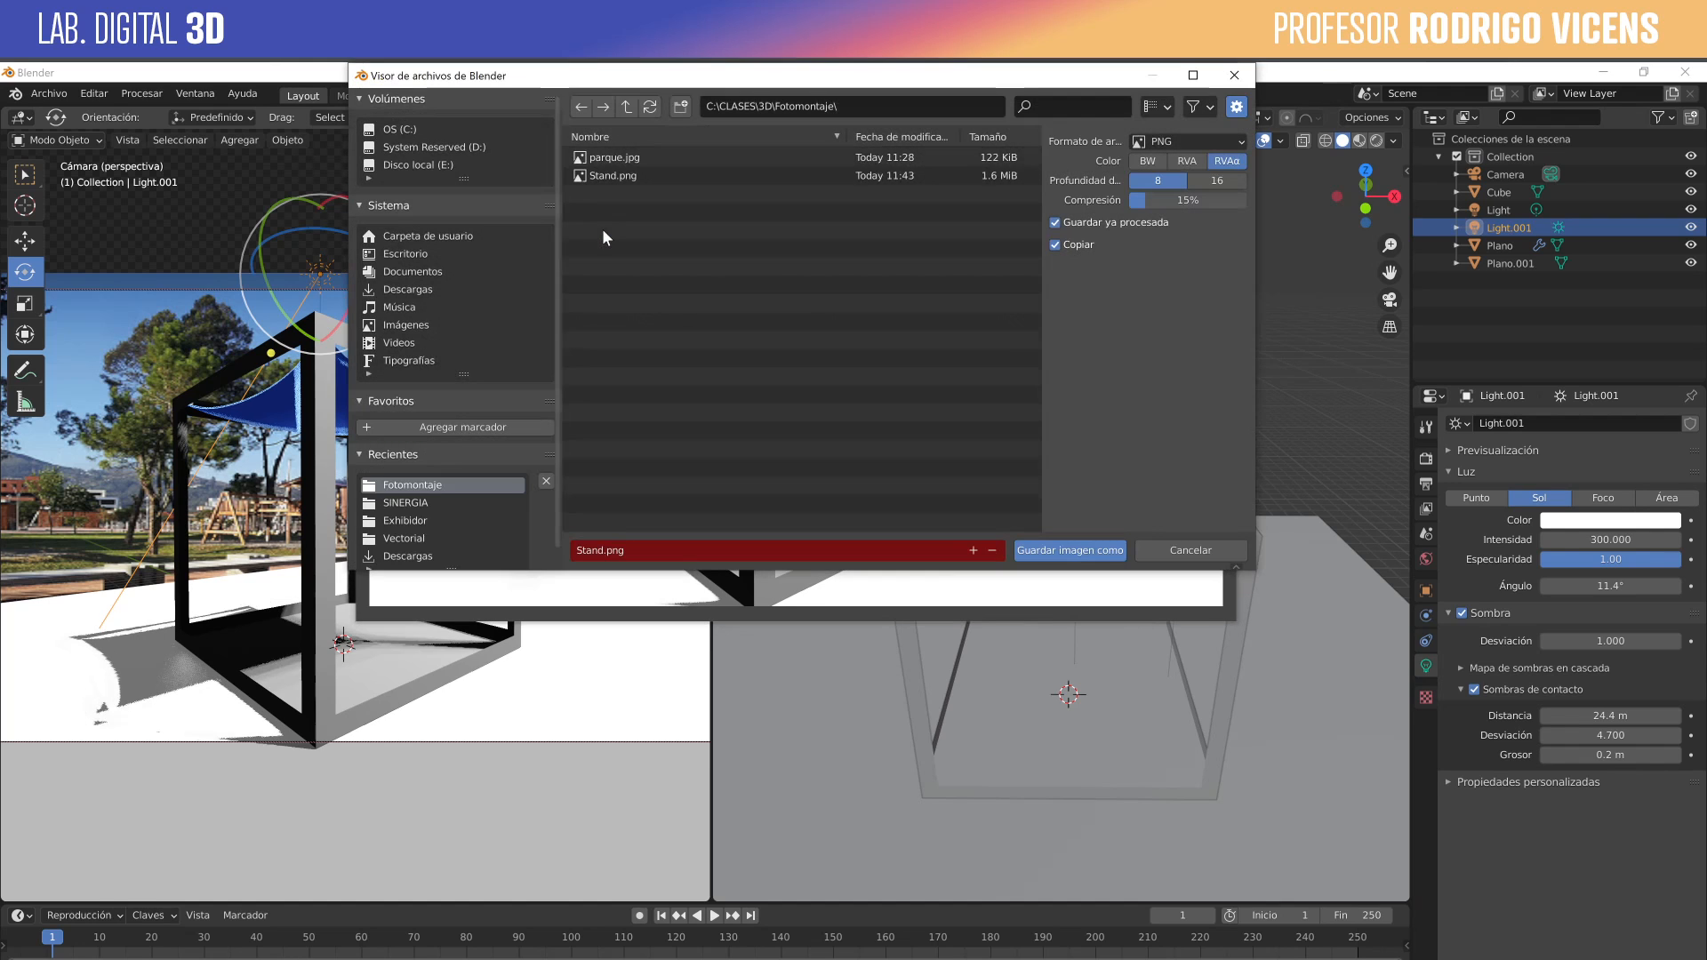
{"action": "left_click", "coordinate": [600, 175]}
{"action": "left_click", "coordinate": [844, 99]}
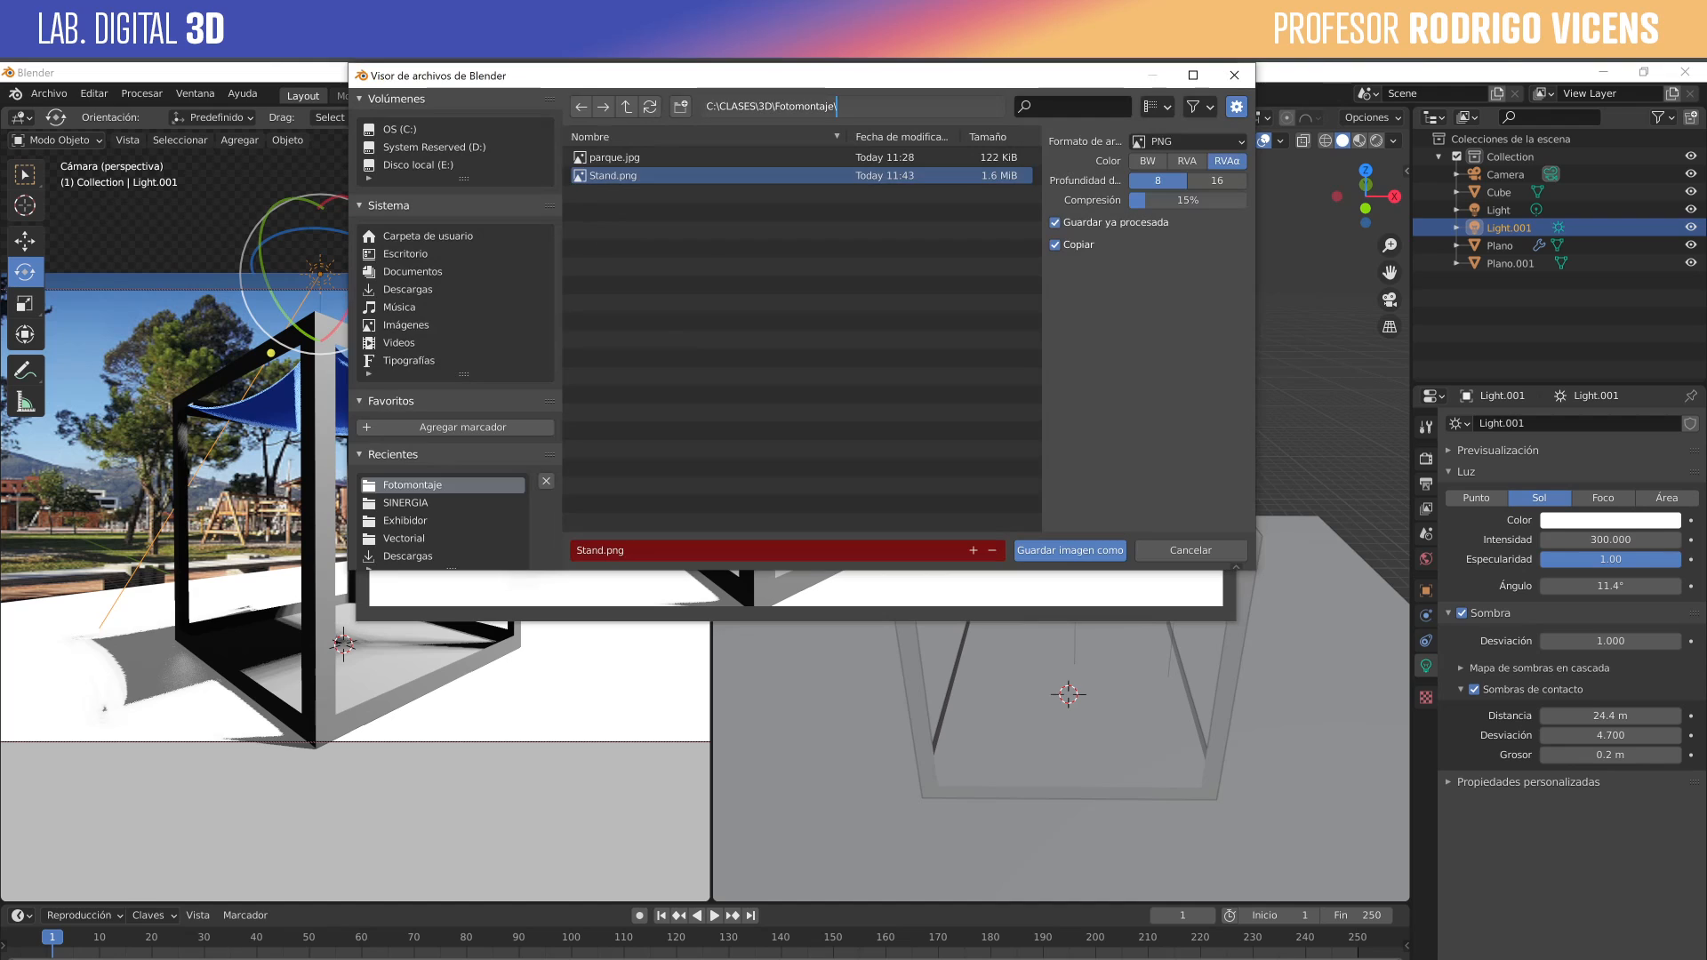
{"action": "left_click_drag", "start_coordinate": [838, 106], "coordinate": [775, 105]}
{"action": "left_click", "coordinate": [839, 105]}
{"action": "left_click", "coordinate": [605, 553]}
{"action": "left_click", "coordinate": [604, 553]}
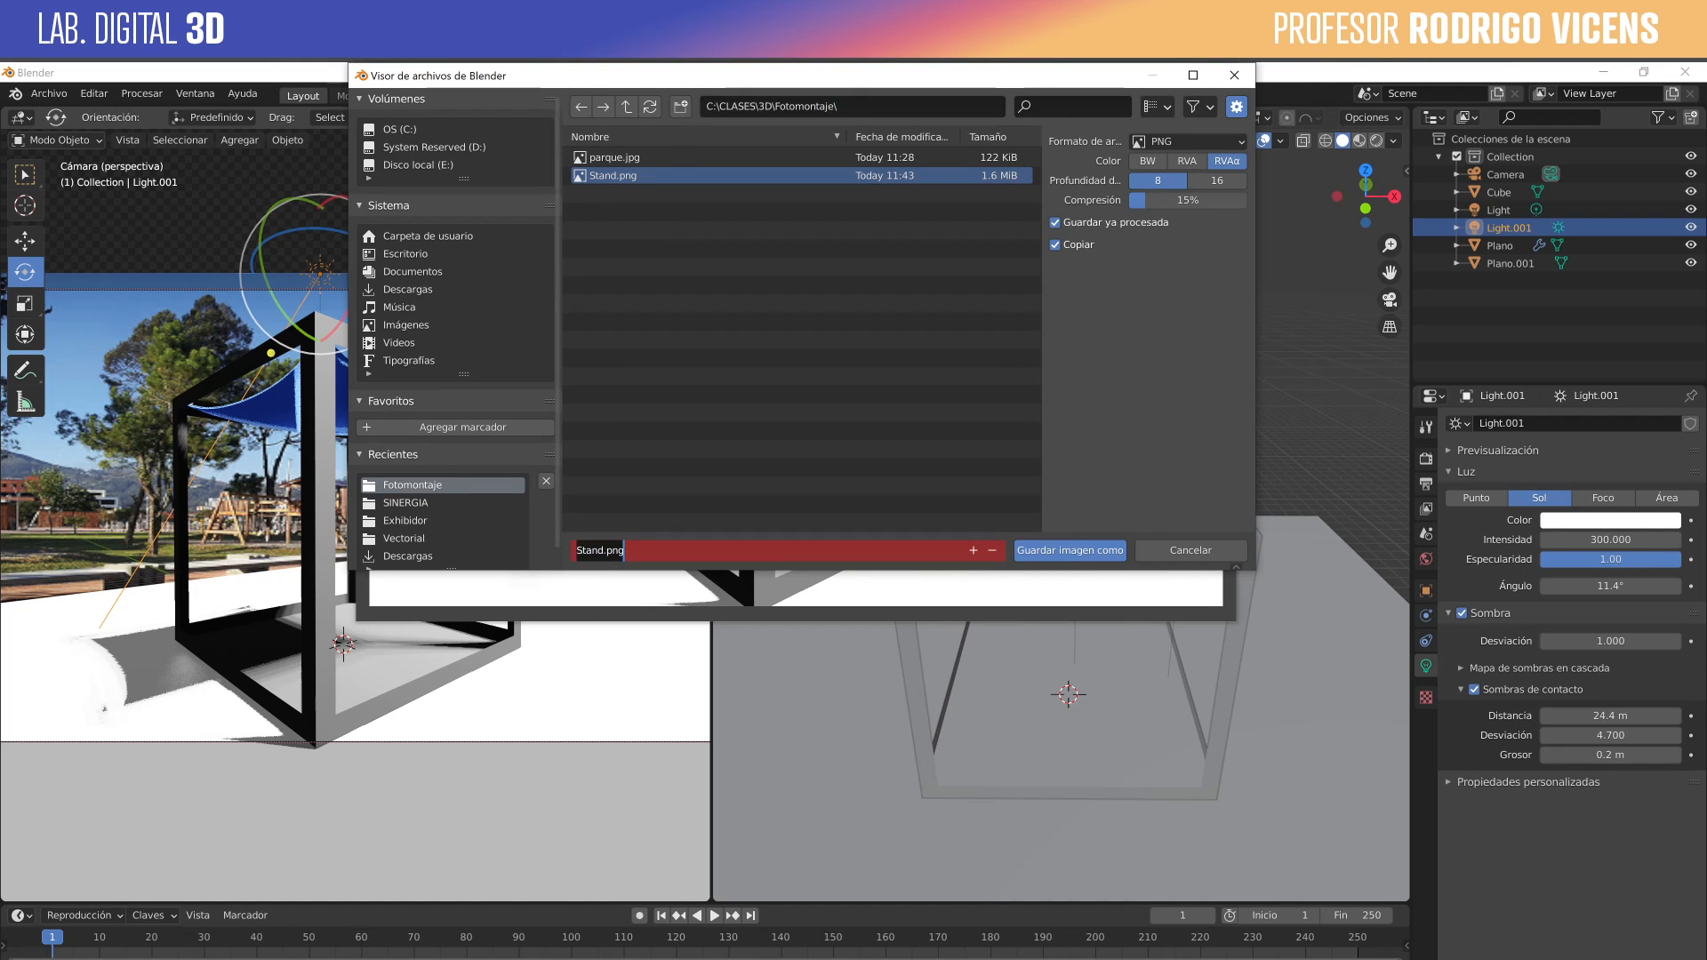
{"action": "left_click", "coordinate": [604, 551]}
{"action": "type", "text": "02"}
{"action": "key", "text": "Return"}
{"action": "left_click", "coordinate": [1069, 551]}
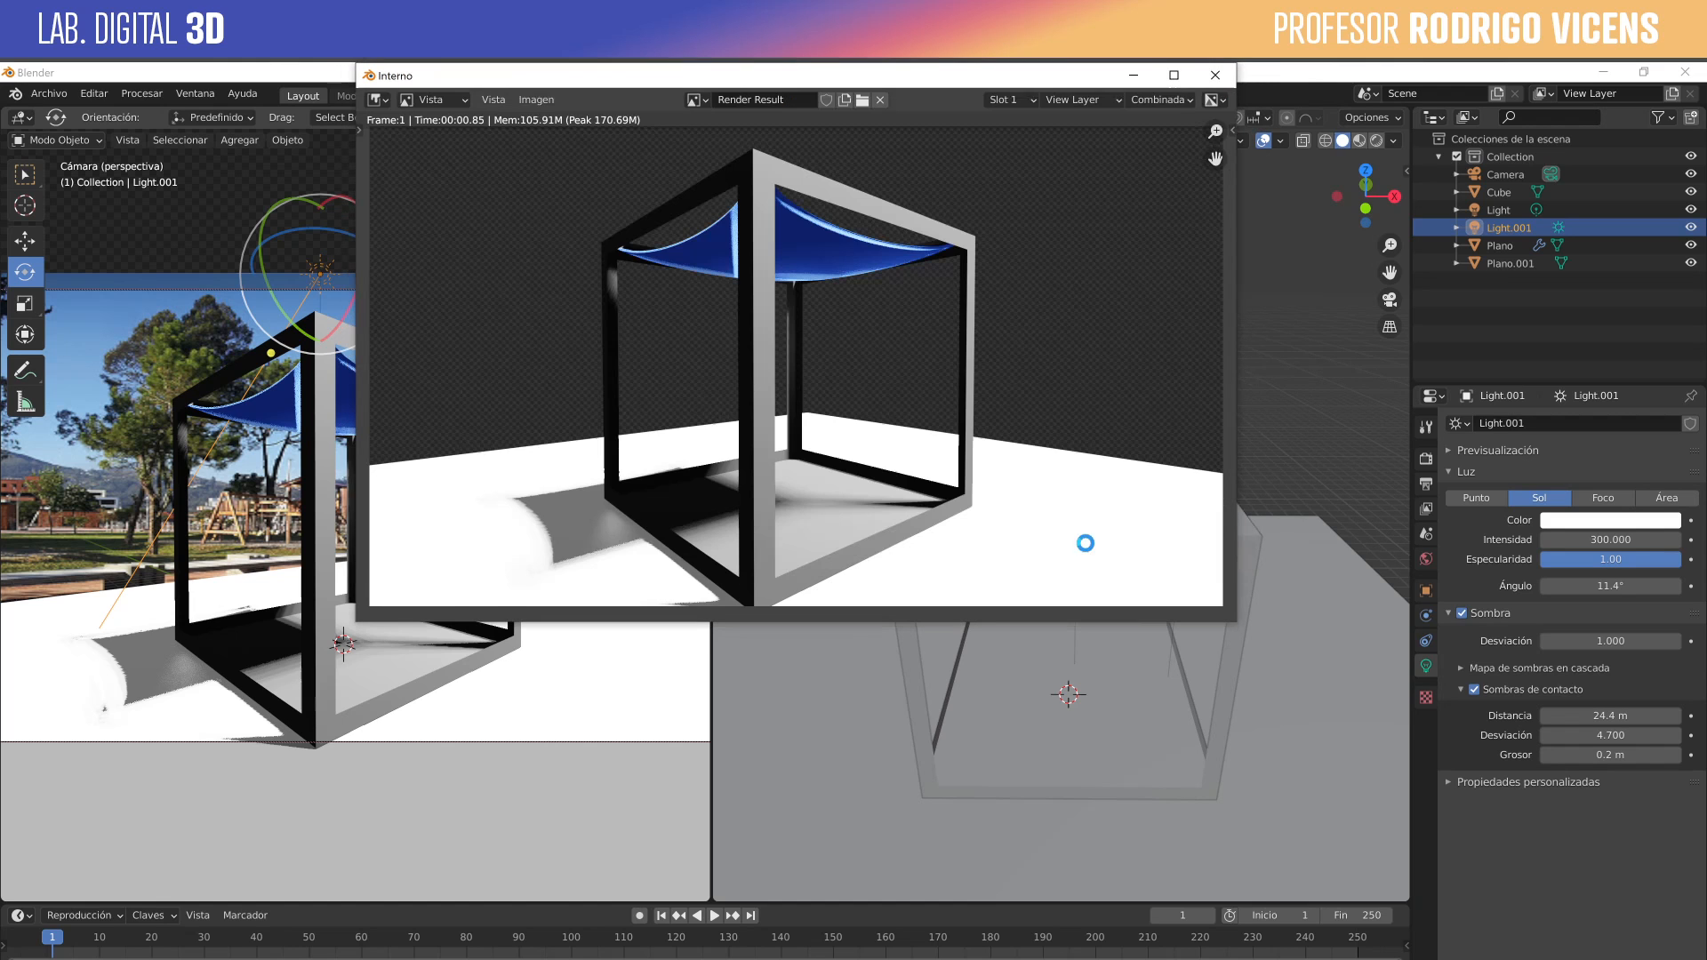
Switch to Photoshop and open Stand 02.png without modifying its colour profile.
{"action": "key", "text": "alt+Tab"}
{"action": "key", "text": "Tab"}
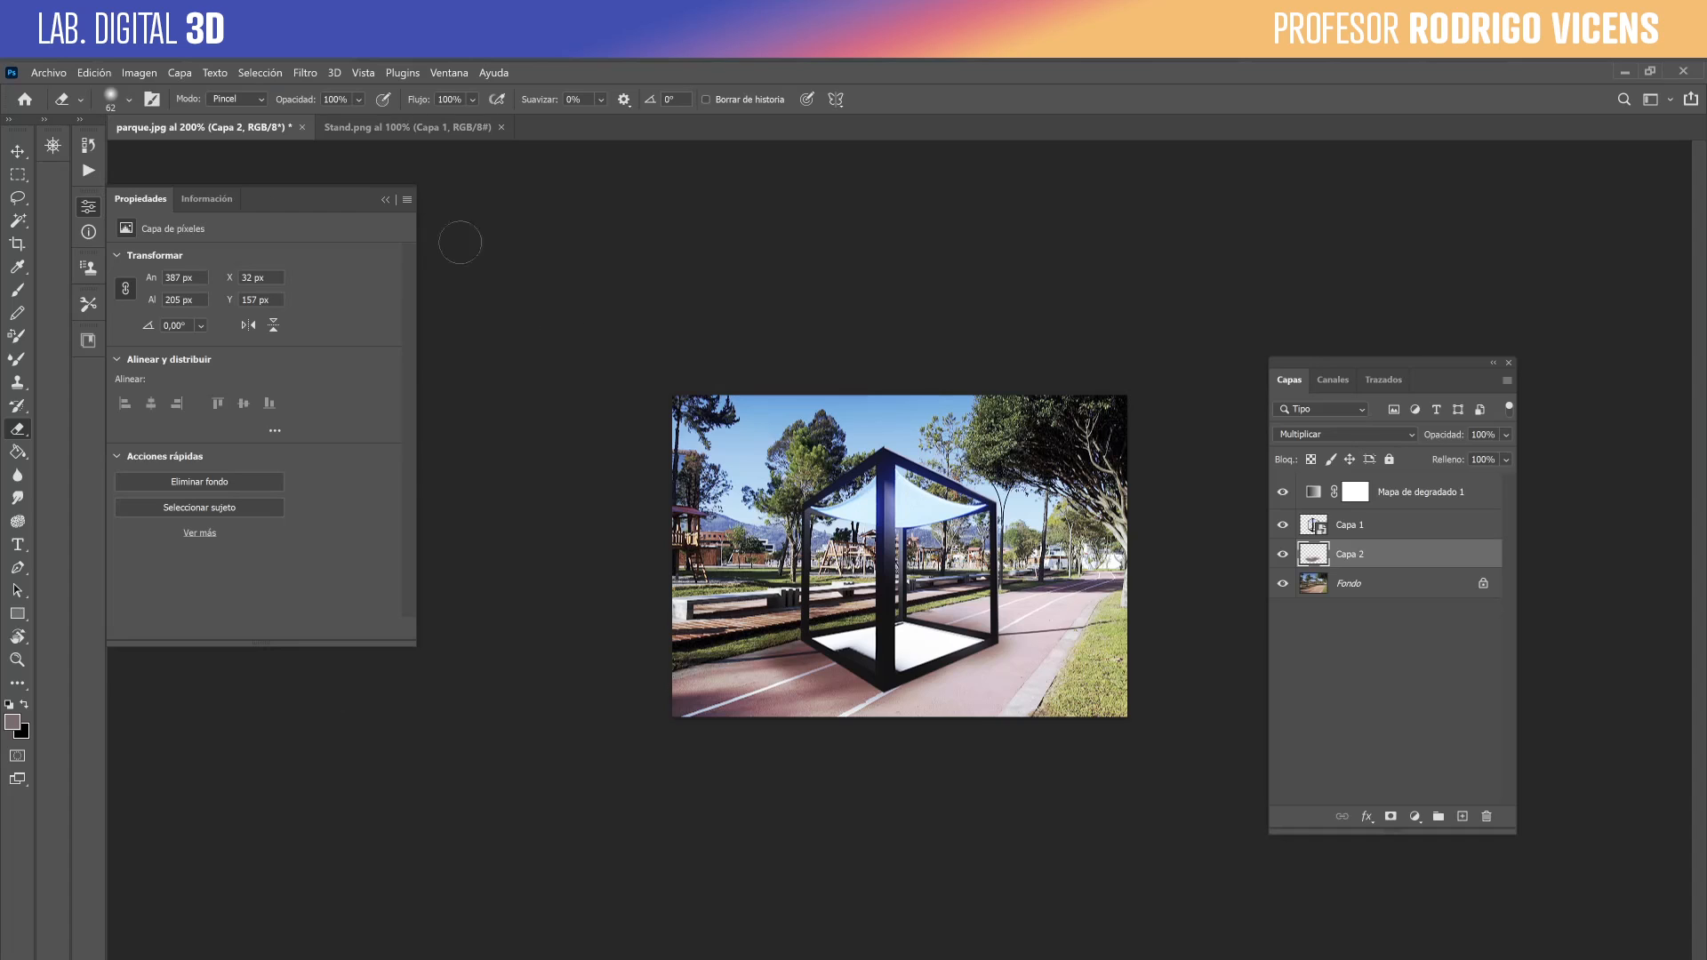
{"action": "key", "text": "ctrl+o"}
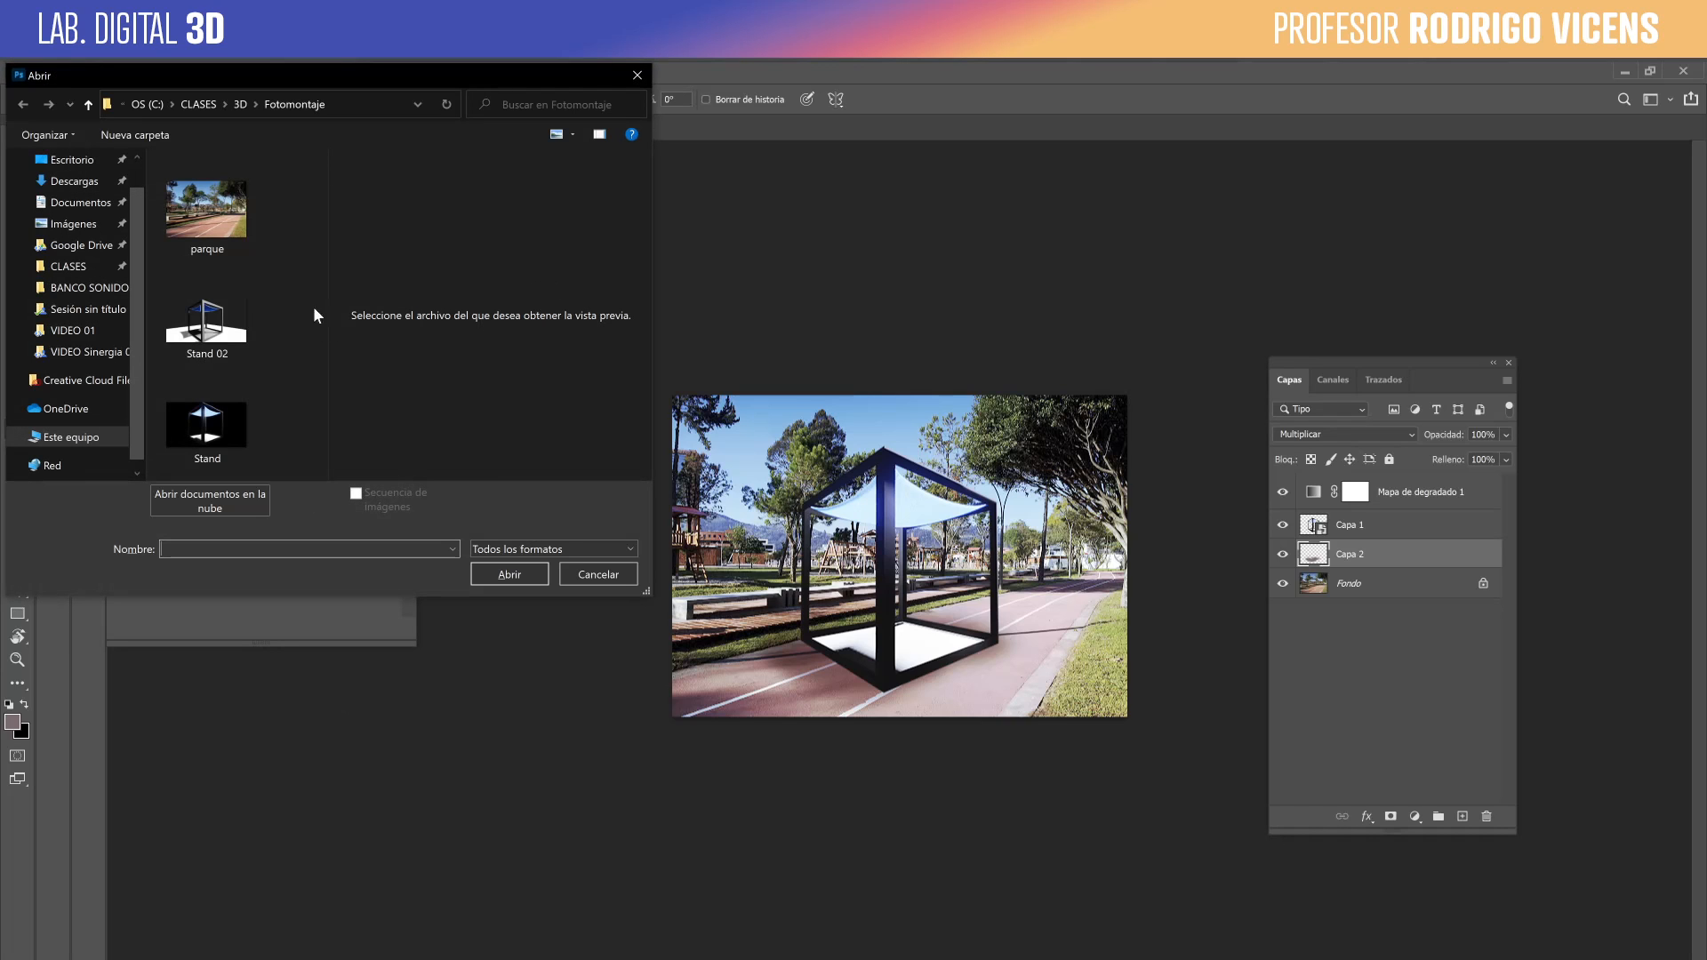
{"action": "left_click", "coordinate": [222, 330]}
{"action": "double_click", "coordinate": [221, 330]}
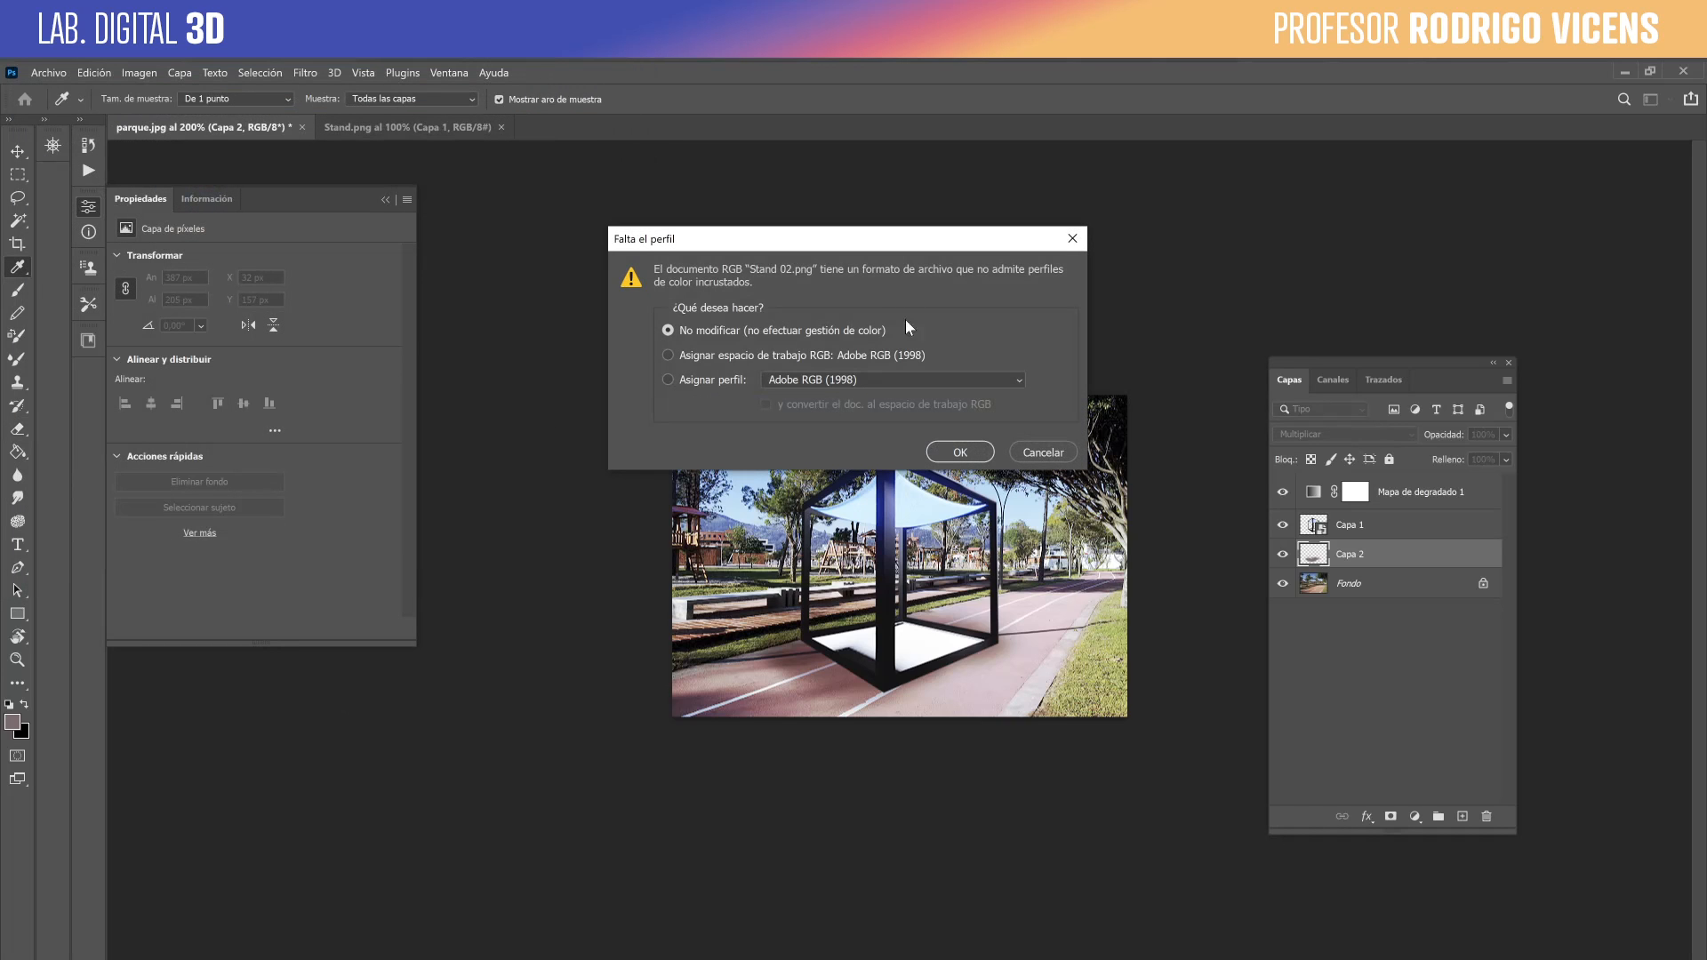
{"action": "left_click", "coordinate": [950, 453]}
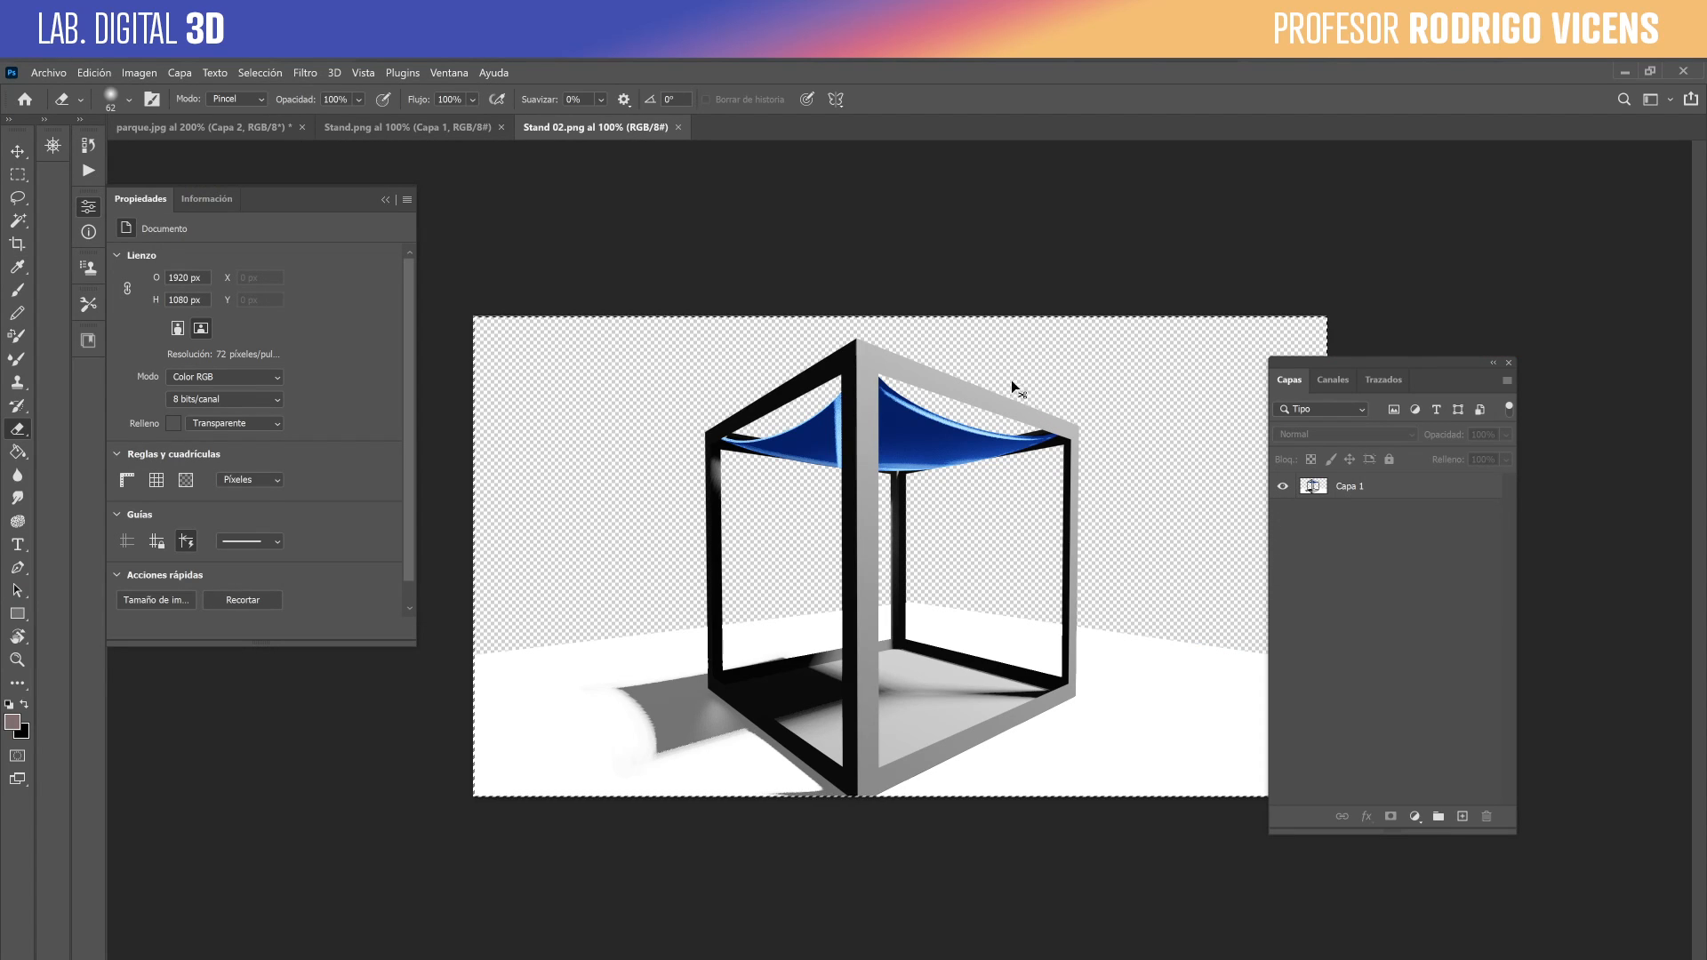
Try pasting the copied image into parque.jpg above Capa 2 and scaling it to about 60%, then discard the pasted layer.
{"action": "left_click", "coordinate": [342, 127]}
{"action": "left_click", "coordinate": [217, 127]}
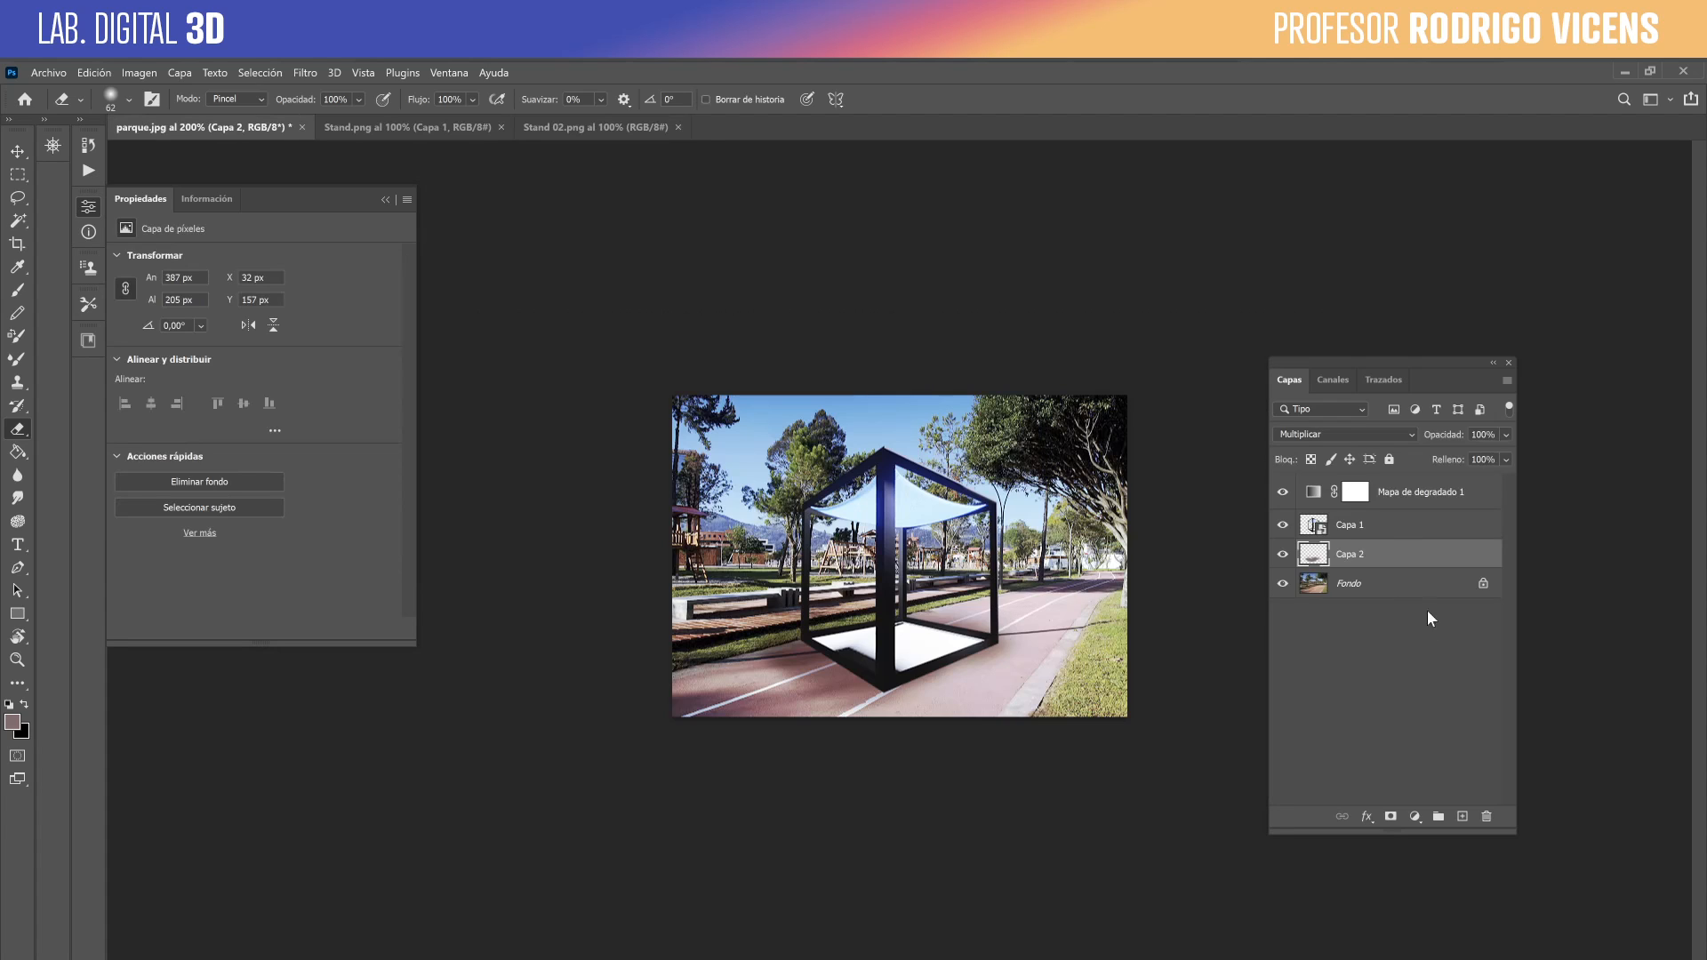
{"action": "key", "text": "ctrl+v"}
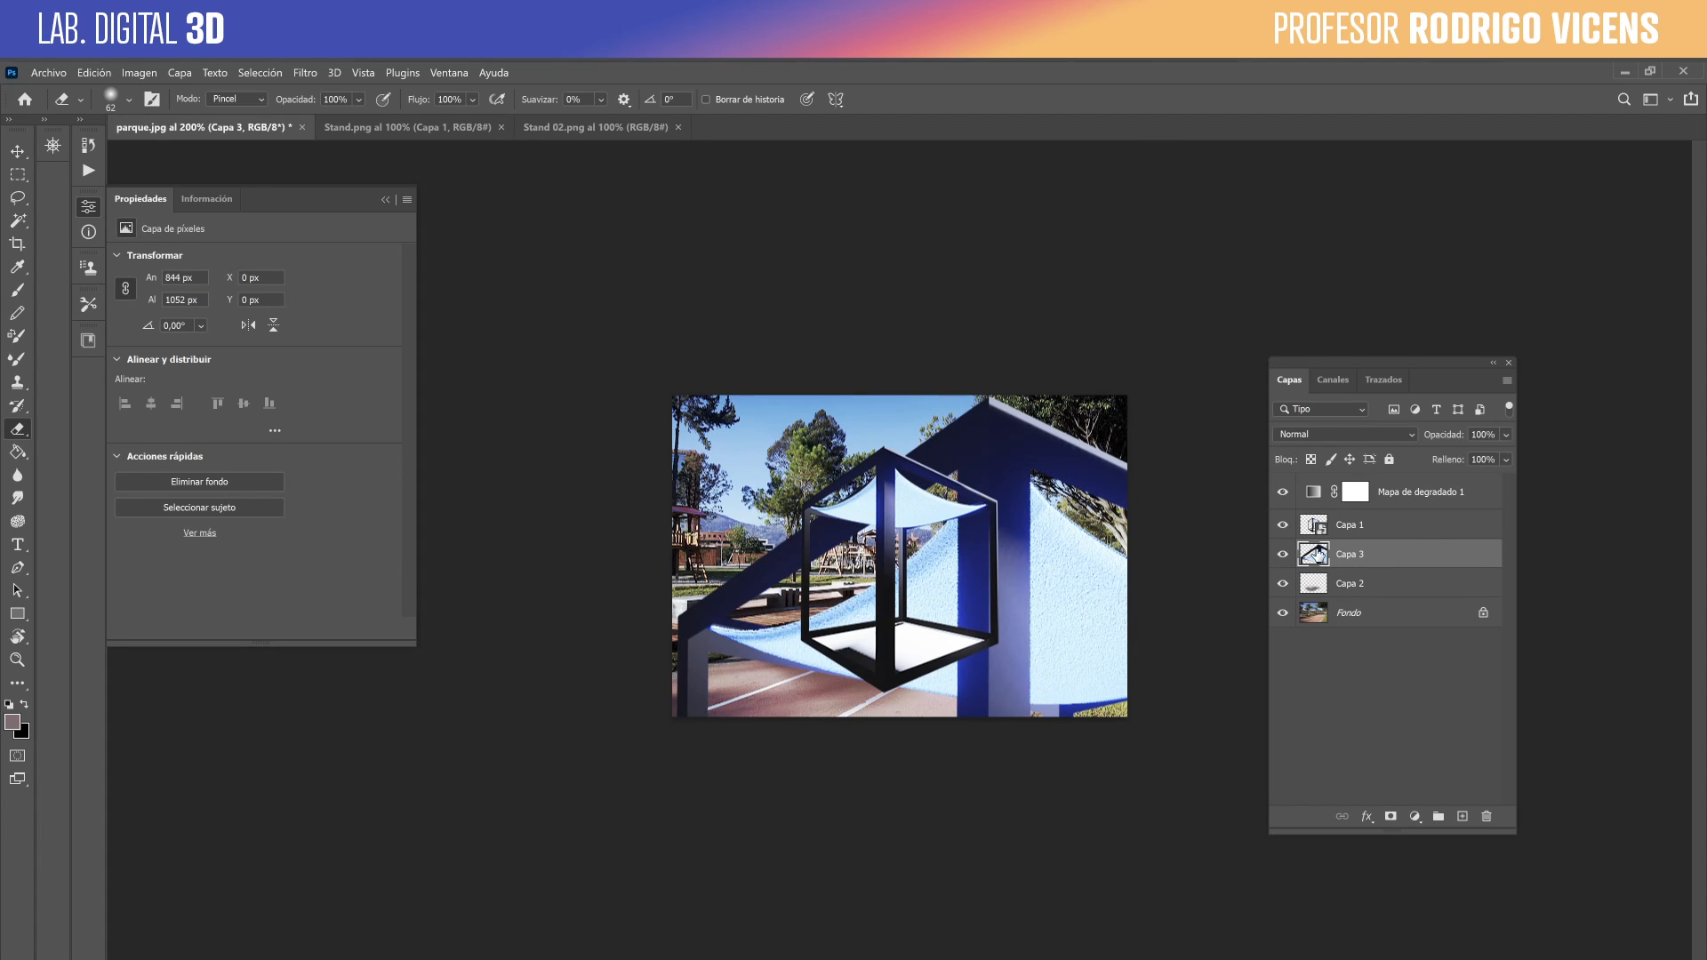
{"action": "key", "text": "ctrl+t"}
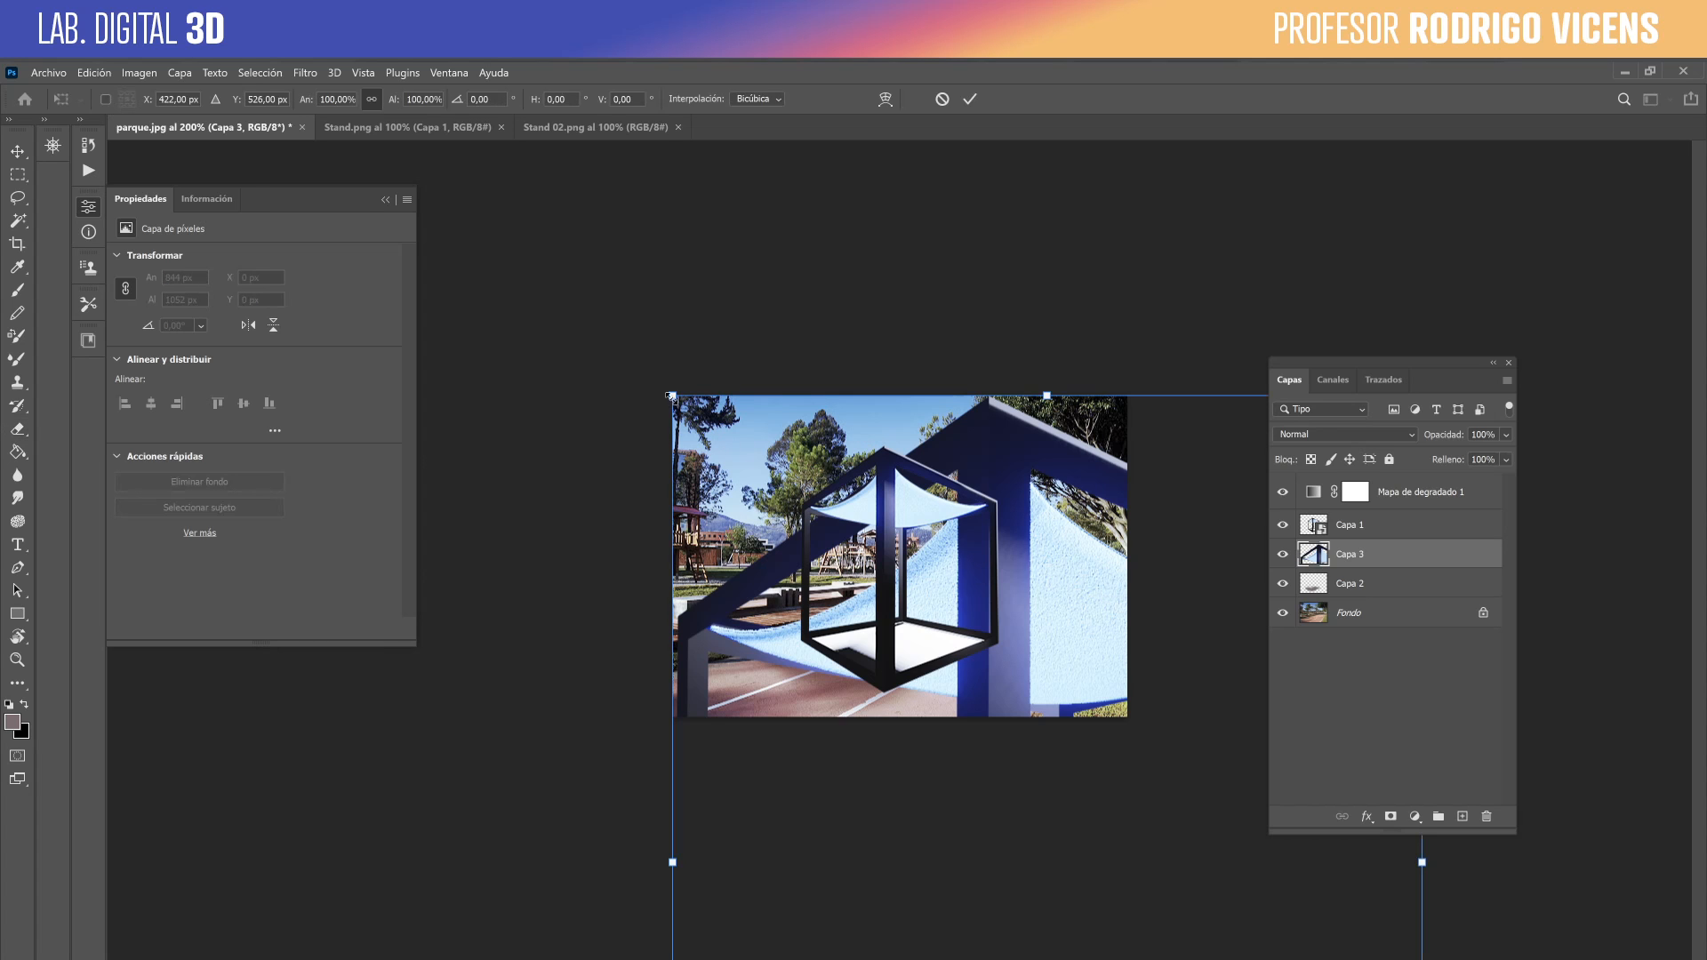
{"action": "left_click_drag", "start_coordinate": [672, 396], "coordinate": [968, 766]}
{"action": "left_click_drag", "start_coordinate": [1045, 770], "coordinate": [791, 284]}
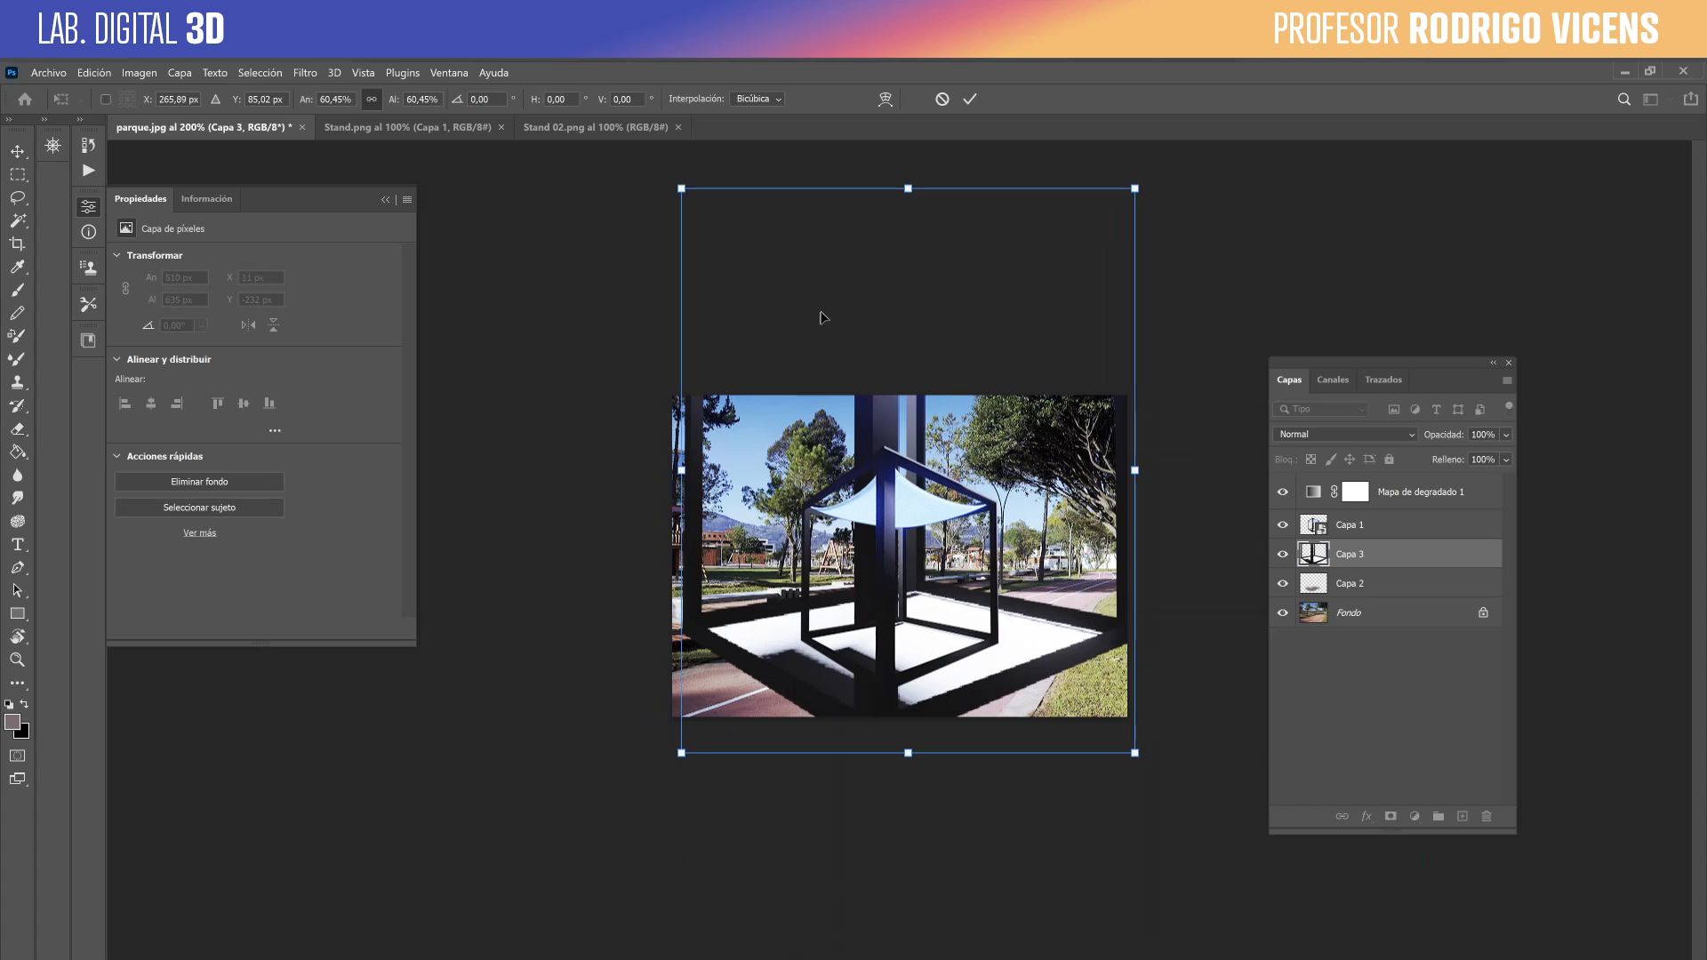
{"action": "key", "text": "Escape"}
{"action": "key", "text": "e"}
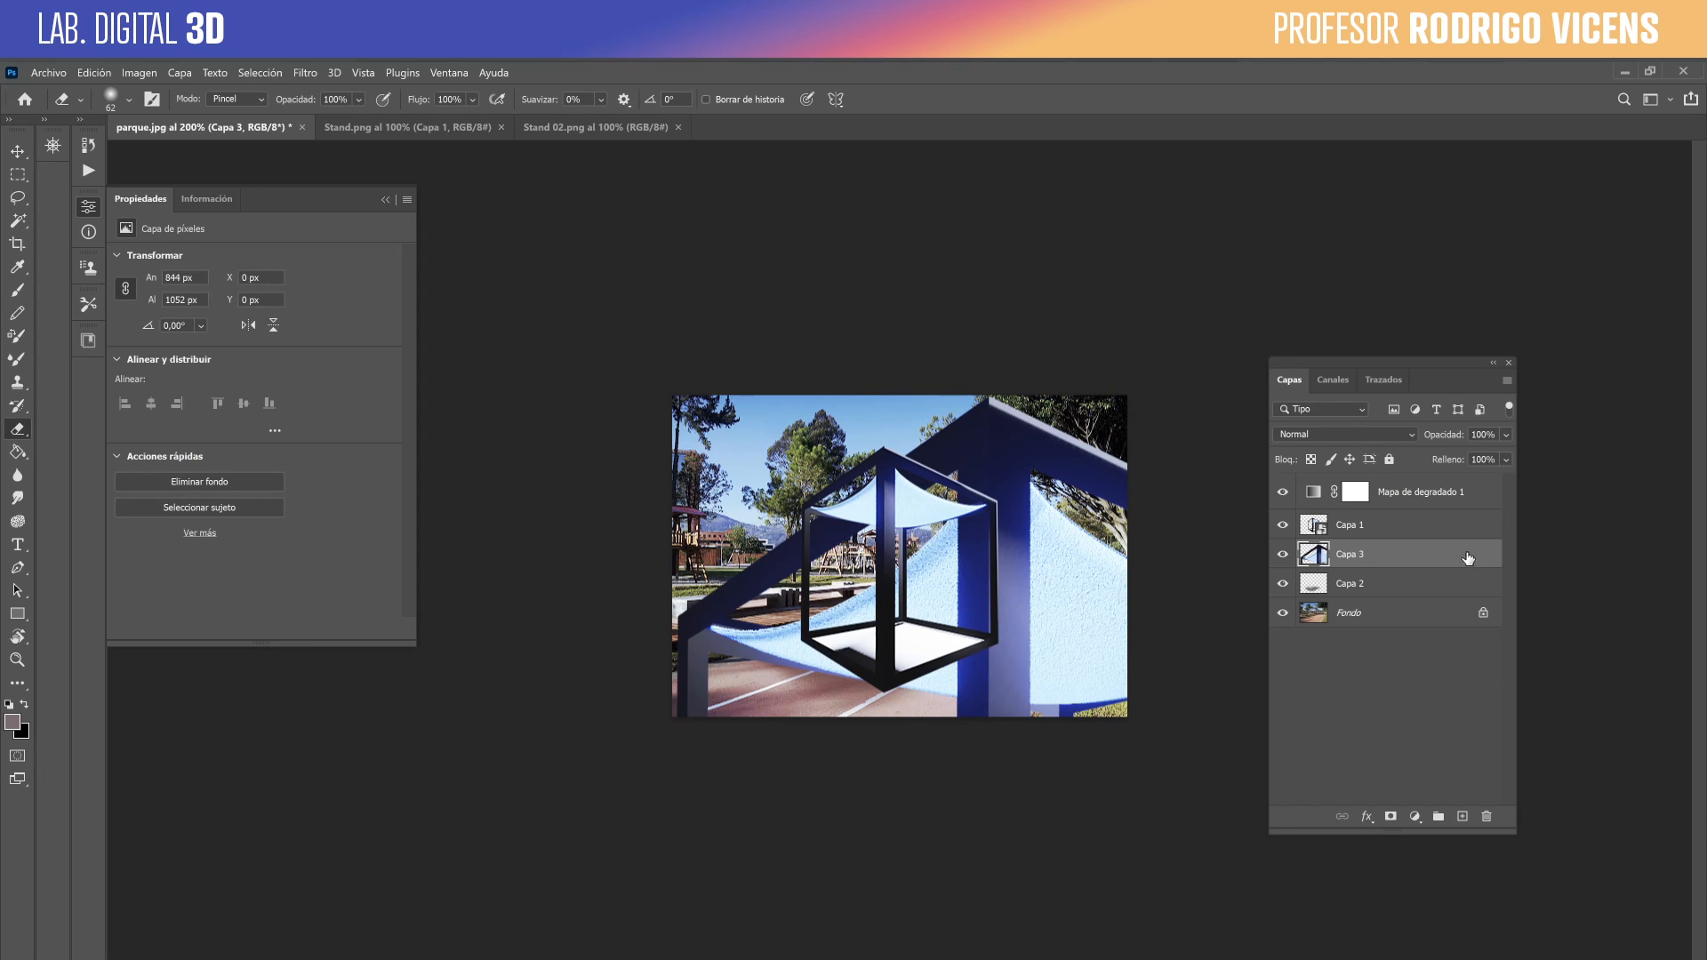
{"action": "left_click_drag", "start_coordinate": [1468, 557], "coordinate": [1486, 816]}
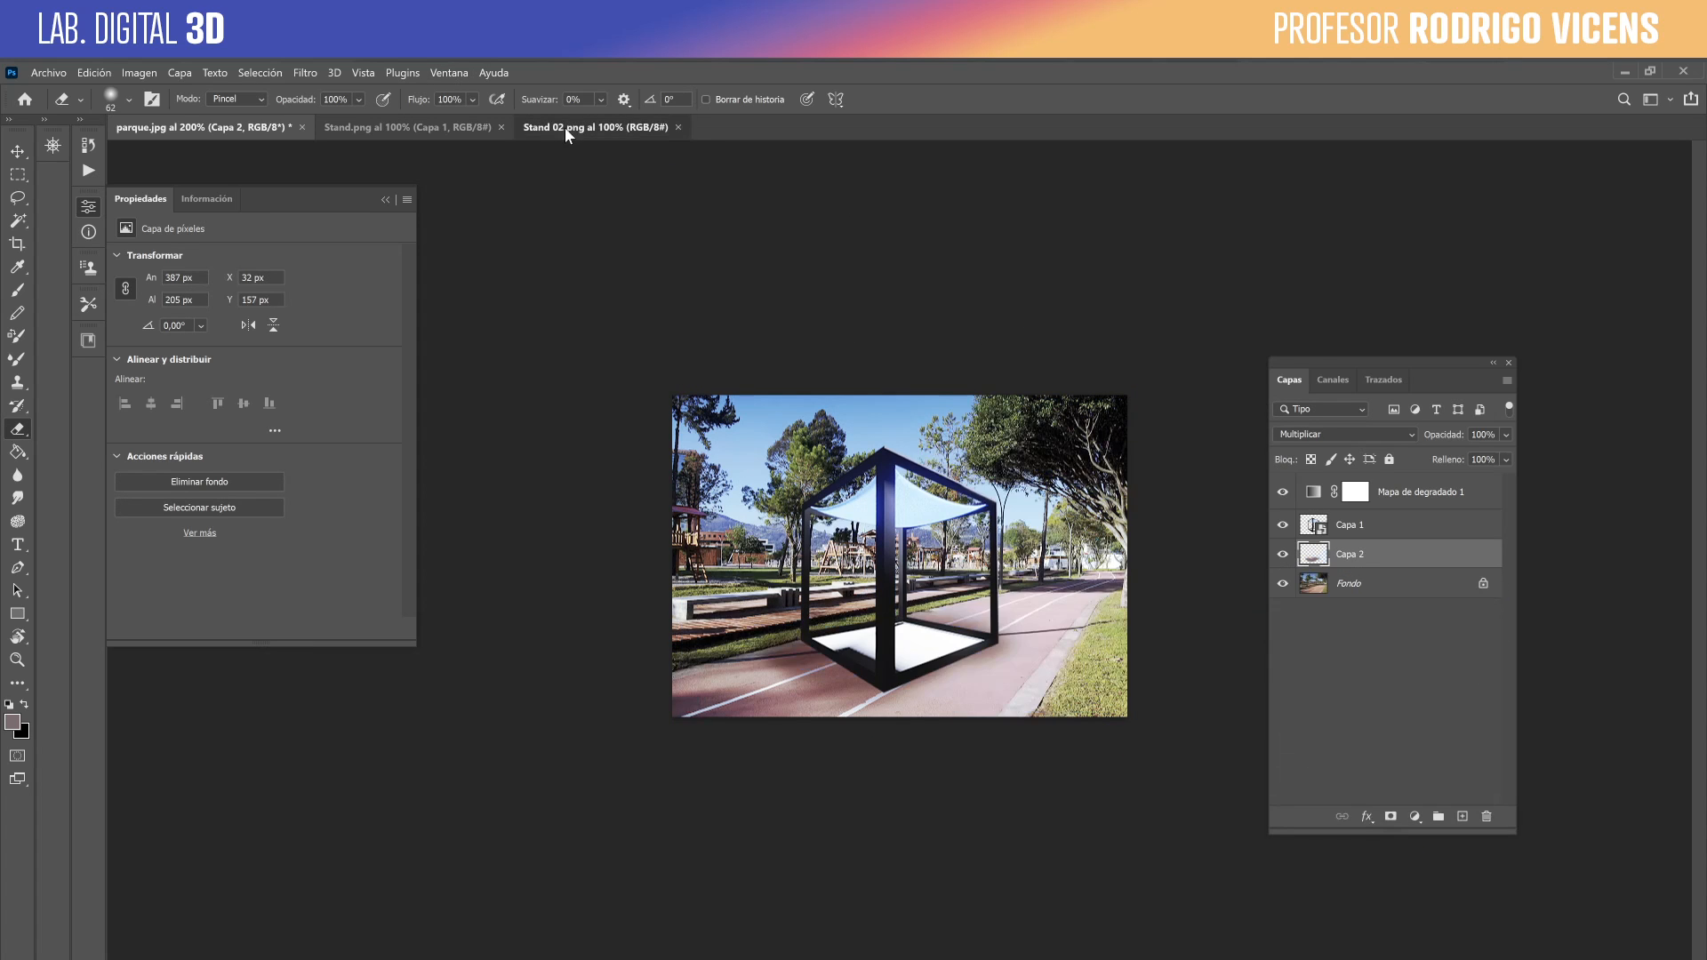
Try again to paste the copied image into parque.jpg, scaled to 62%, and delete its layer Capa 3.
{"action": "left_click", "coordinate": [566, 131]}
{"action": "left_click", "coordinate": [249, 130]}
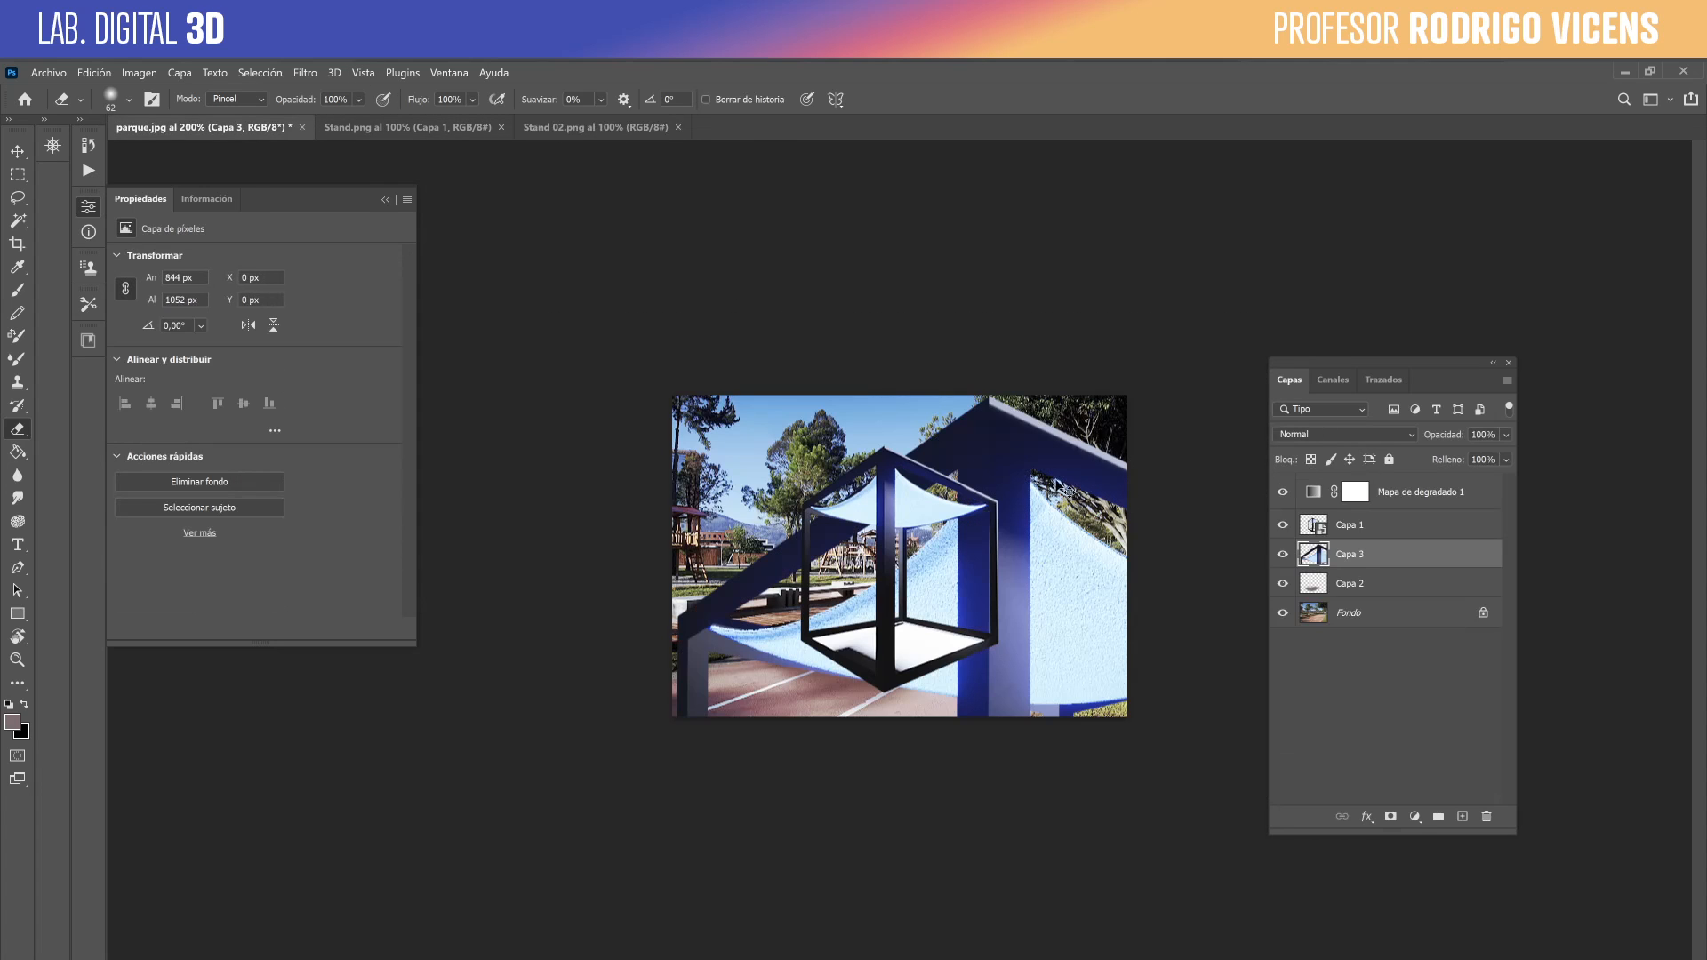
{"action": "key", "text": "ctrl+t"}
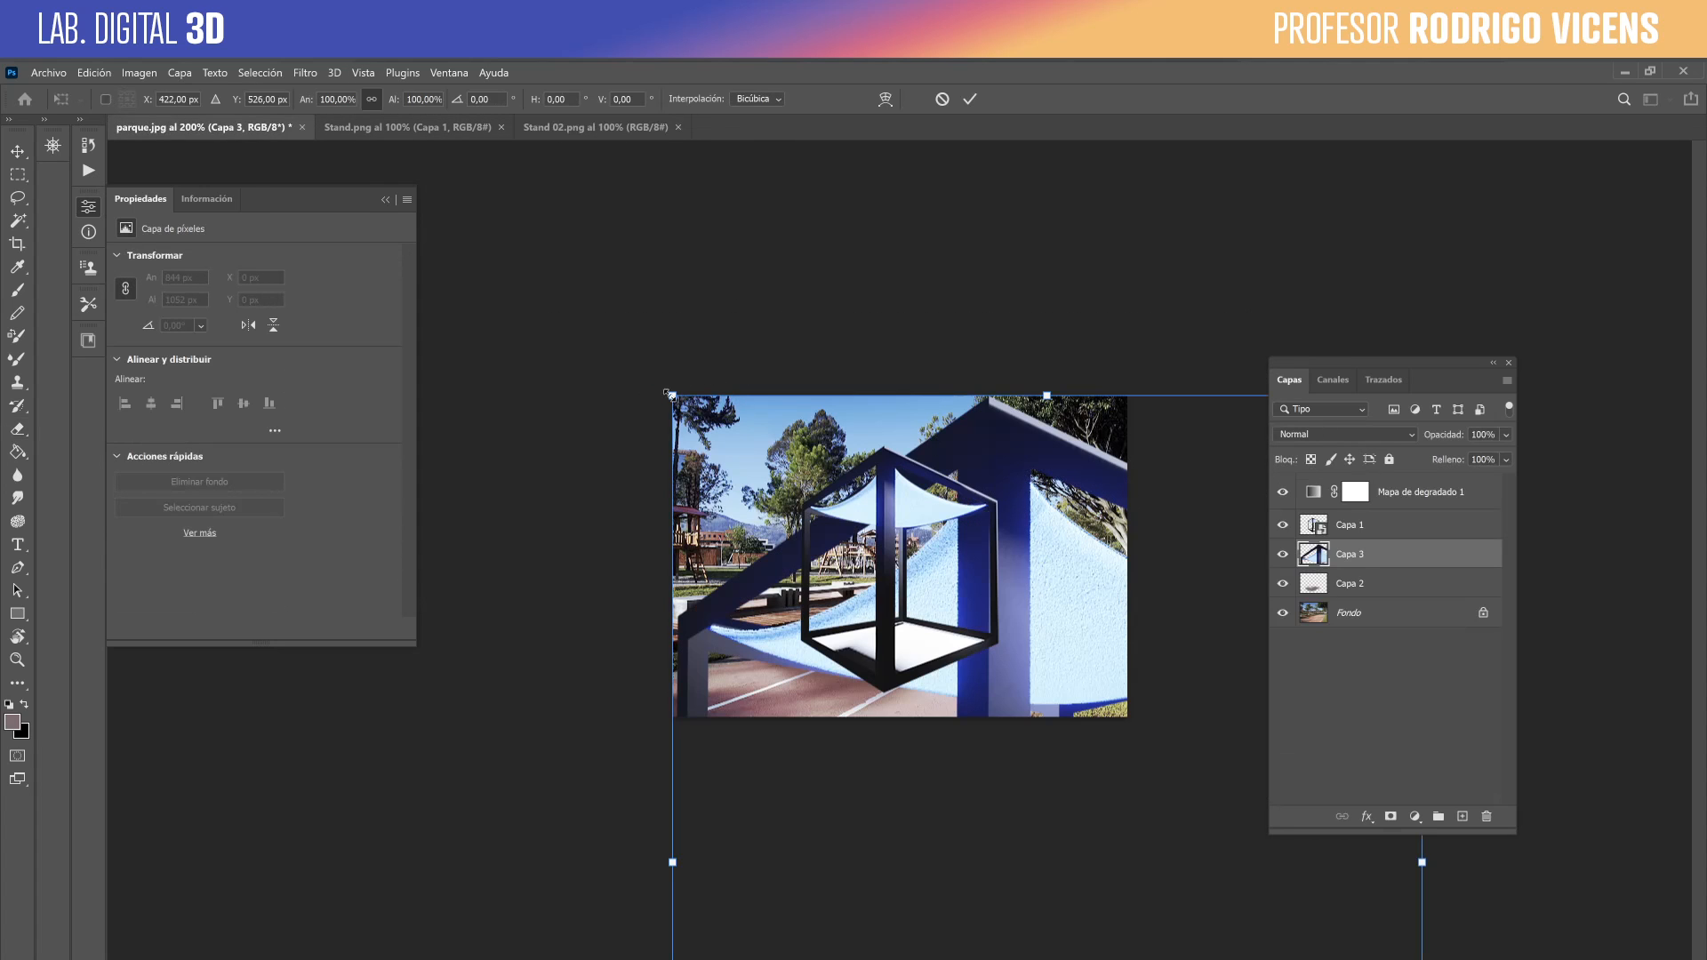
{"action": "left_click_drag", "start_coordinate": [669, 393], "coordinate": [952, 745]}
{"action": "left_click_drag", "start_coordinate": [1081, 834], "coordinate": [809, 302]}
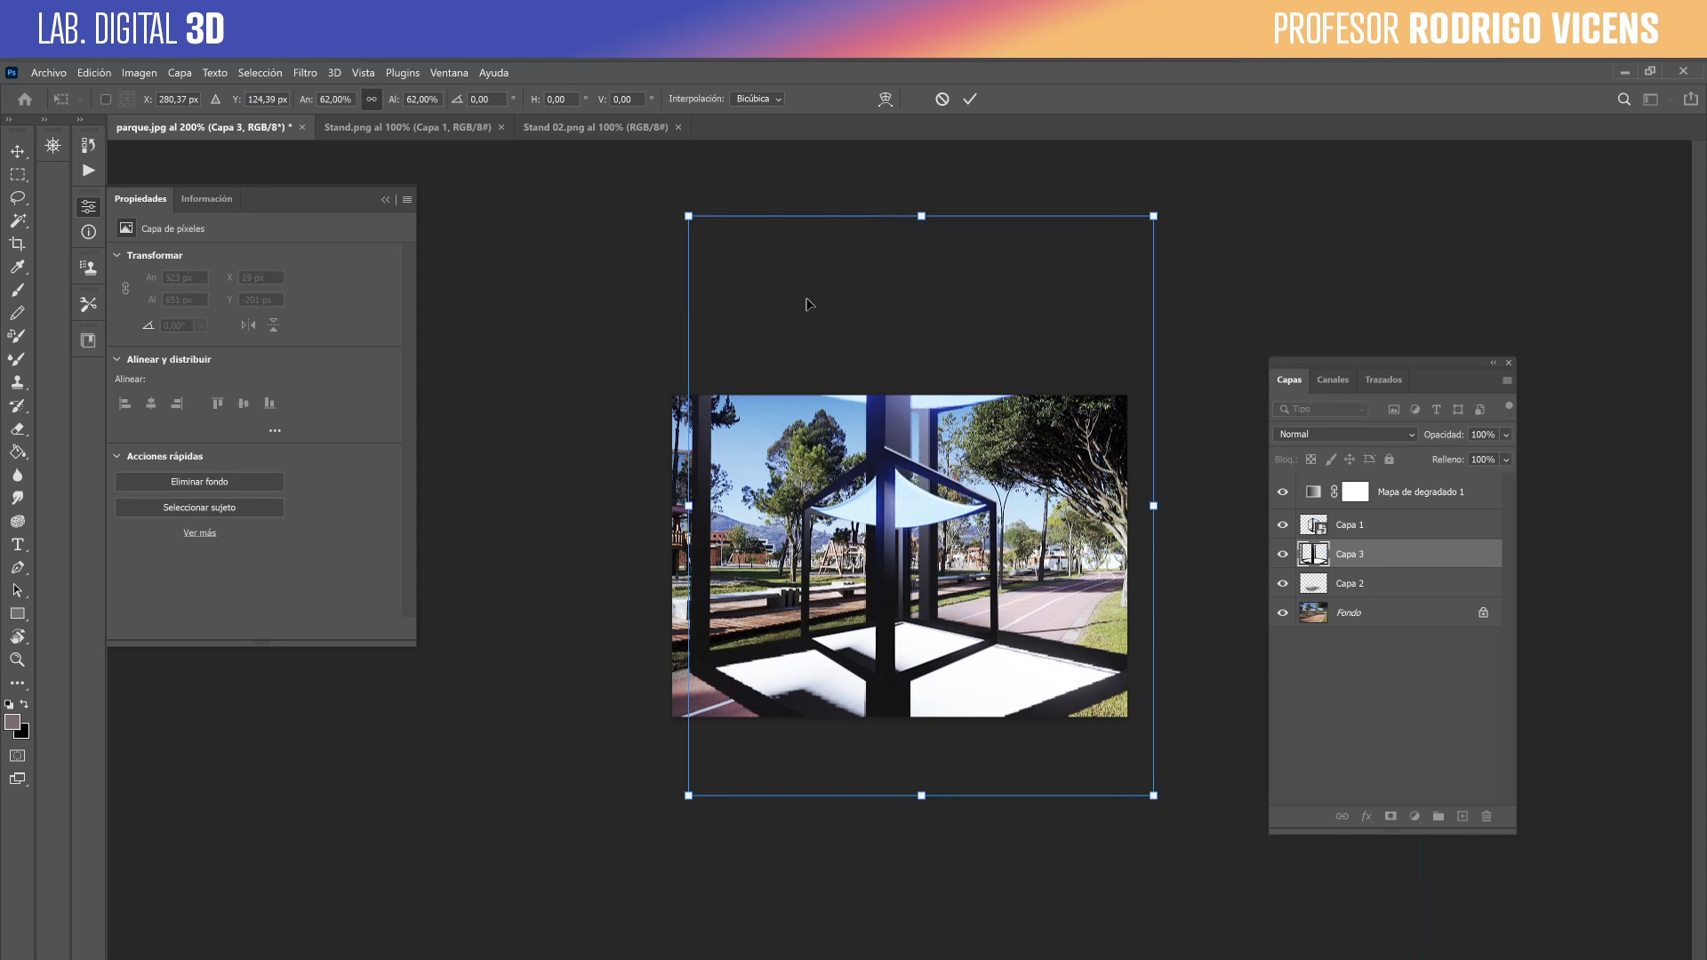
{"action": "key", "text": "e"}
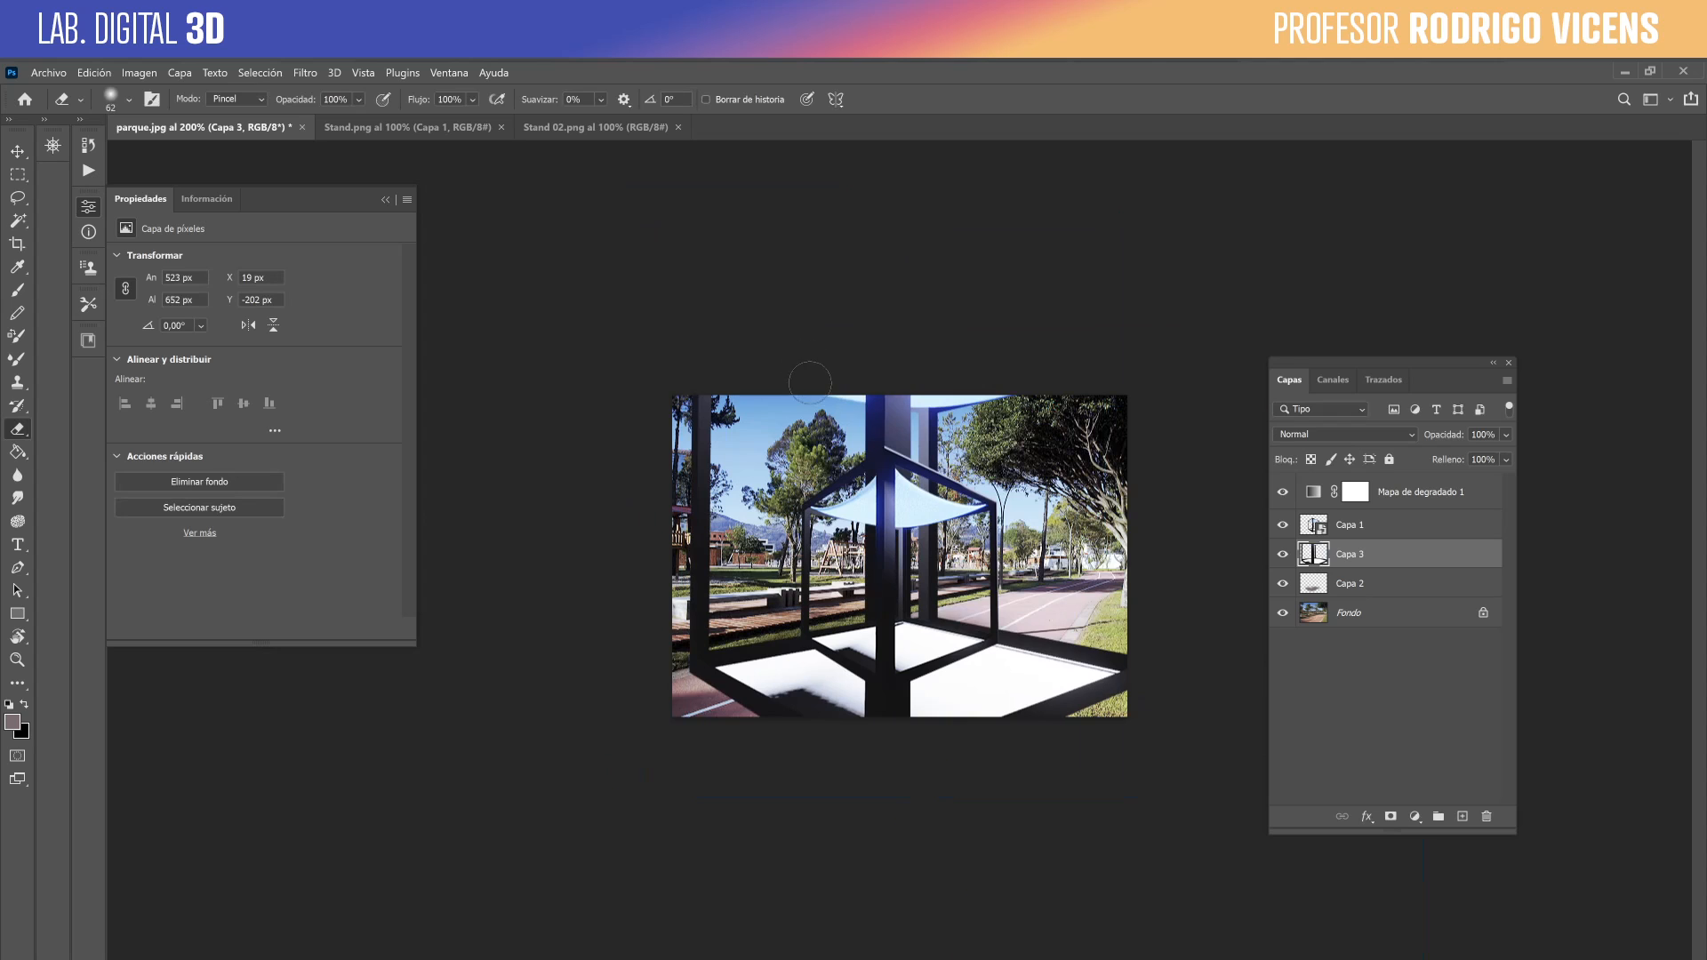
{"action": "left_click_drag", "start_coordinate": [1422, 557], "coordinate": [1486, 816]}
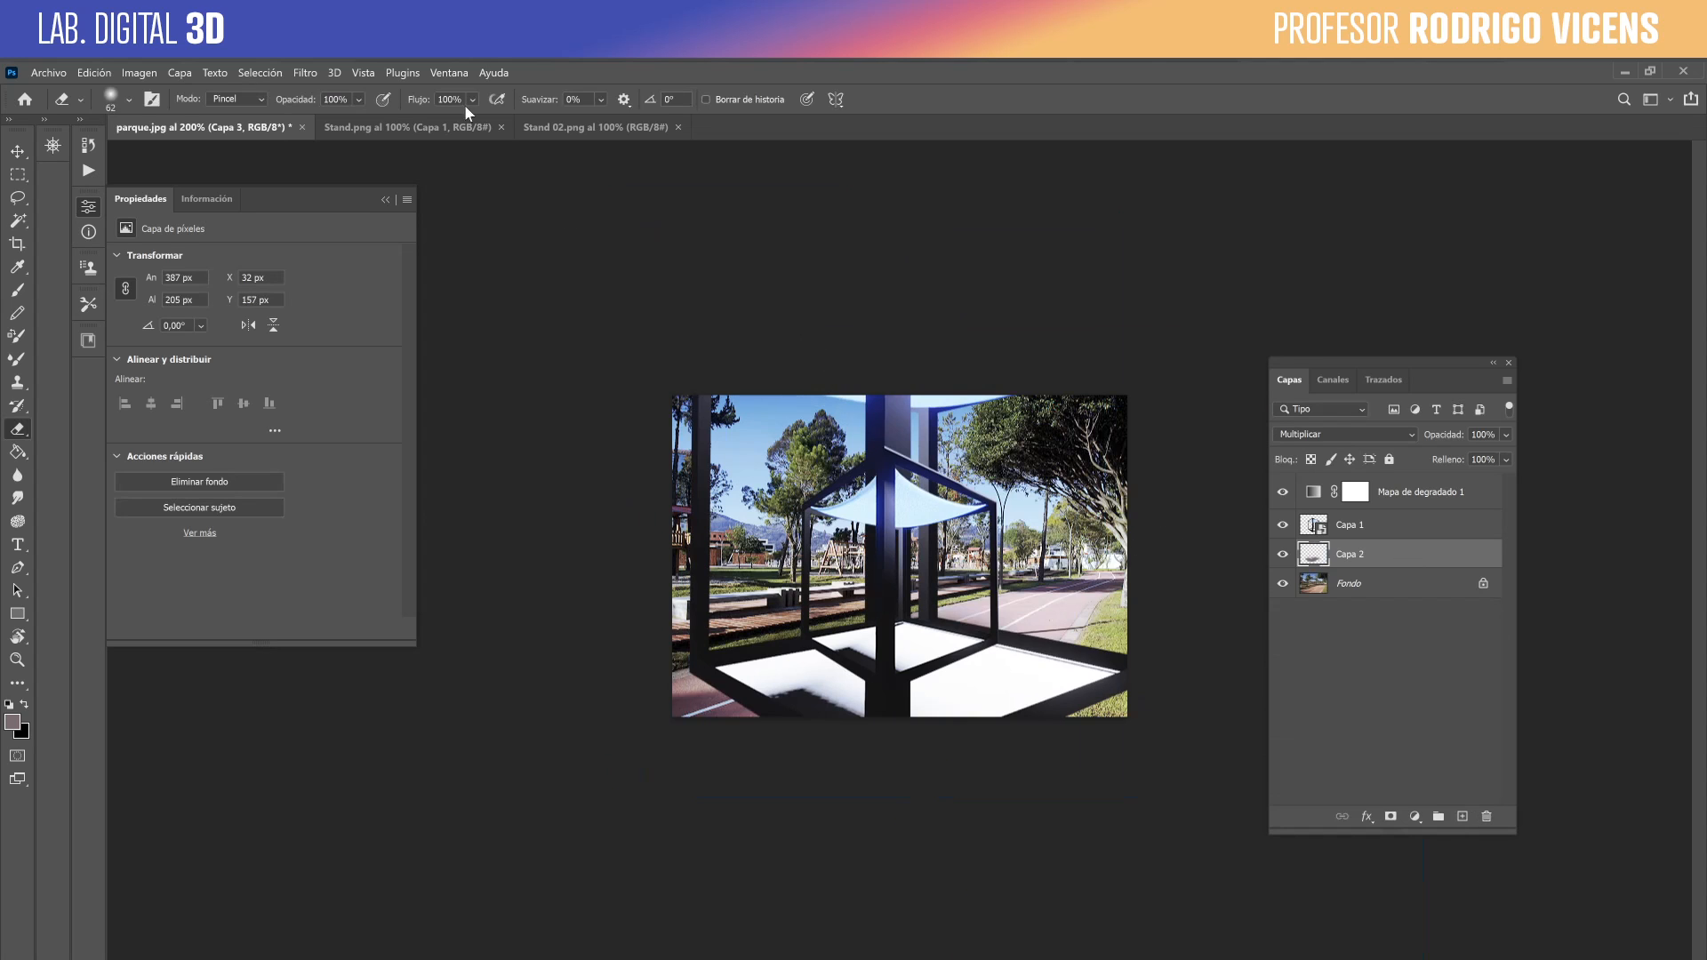
Try pasting the Stand 02.png image into parque.jpg again, then delete the pasted layers and undo the last deletion.
{"action": "left_click", "coordinate": [584, 127]}
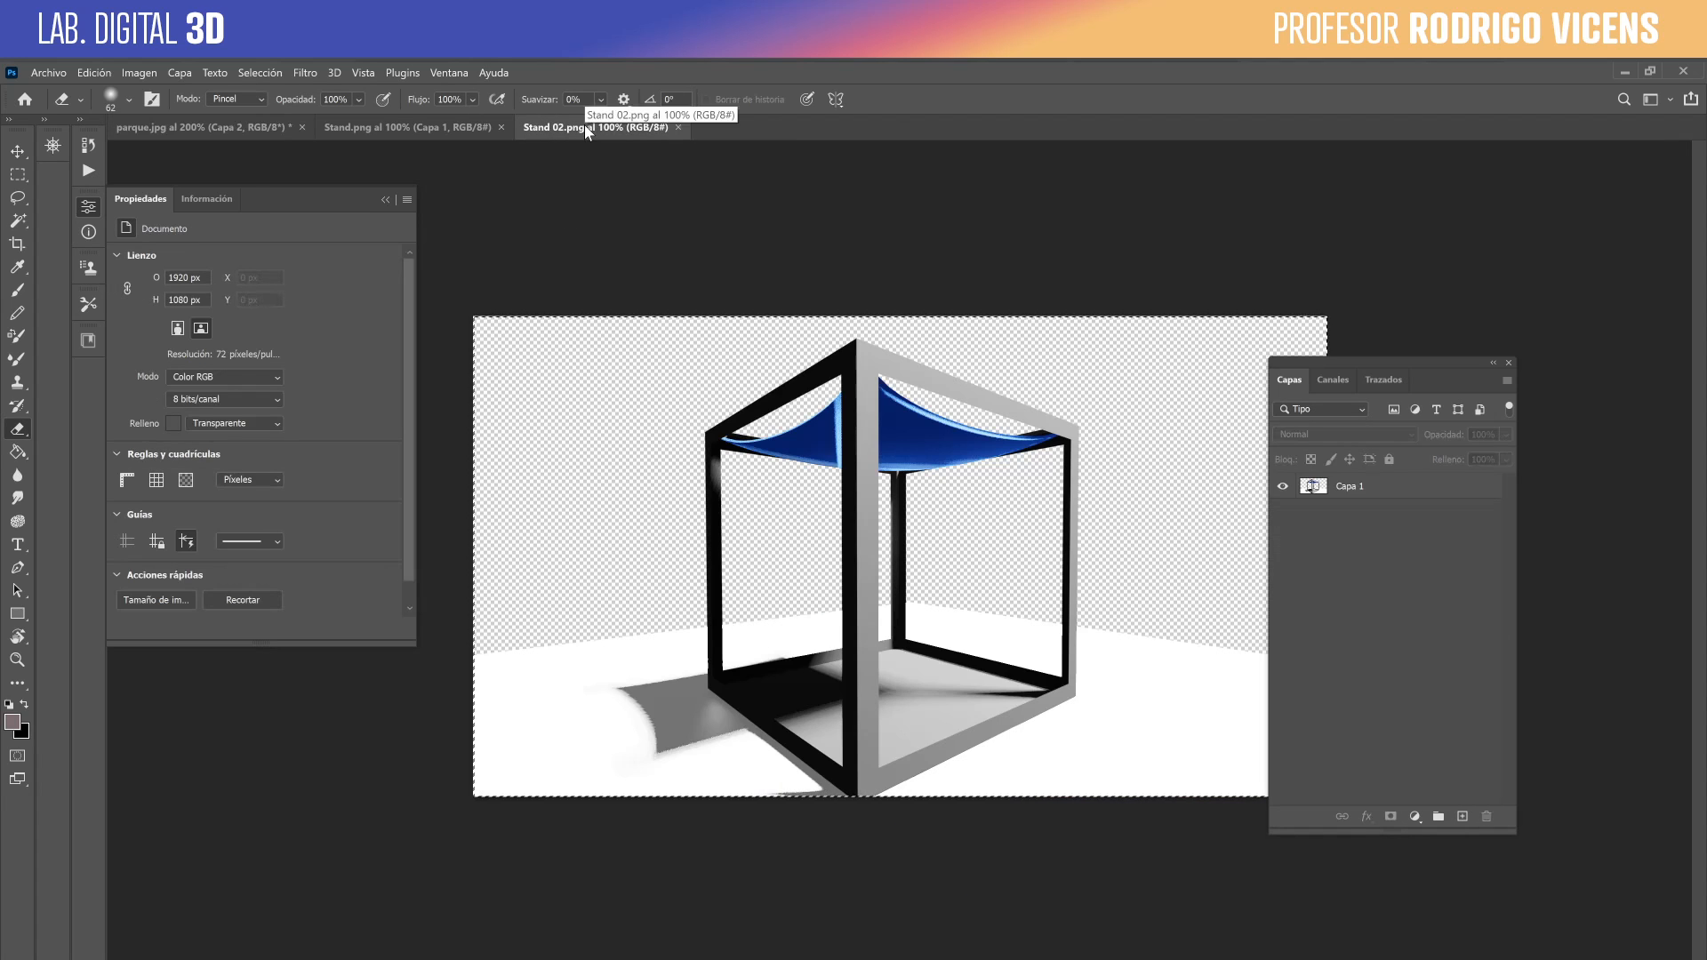
{"action": "left_click", "coordinate": [1308, 494]}
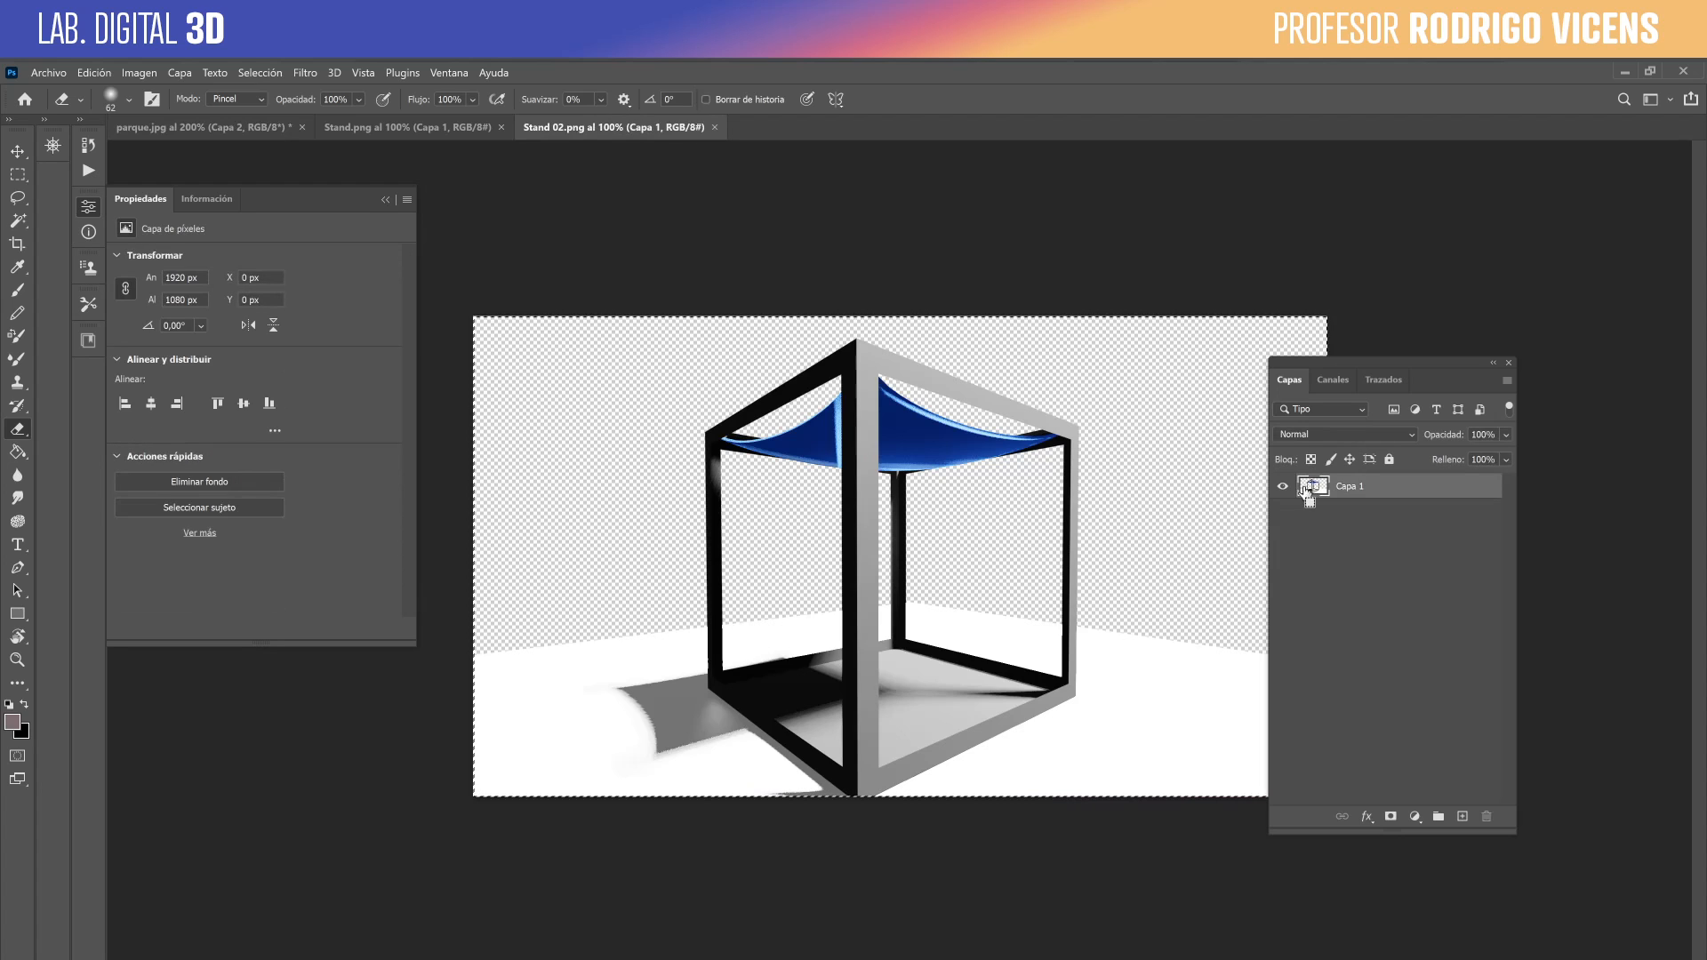
{"action": "left_click", "coordinate": [229, 127]}
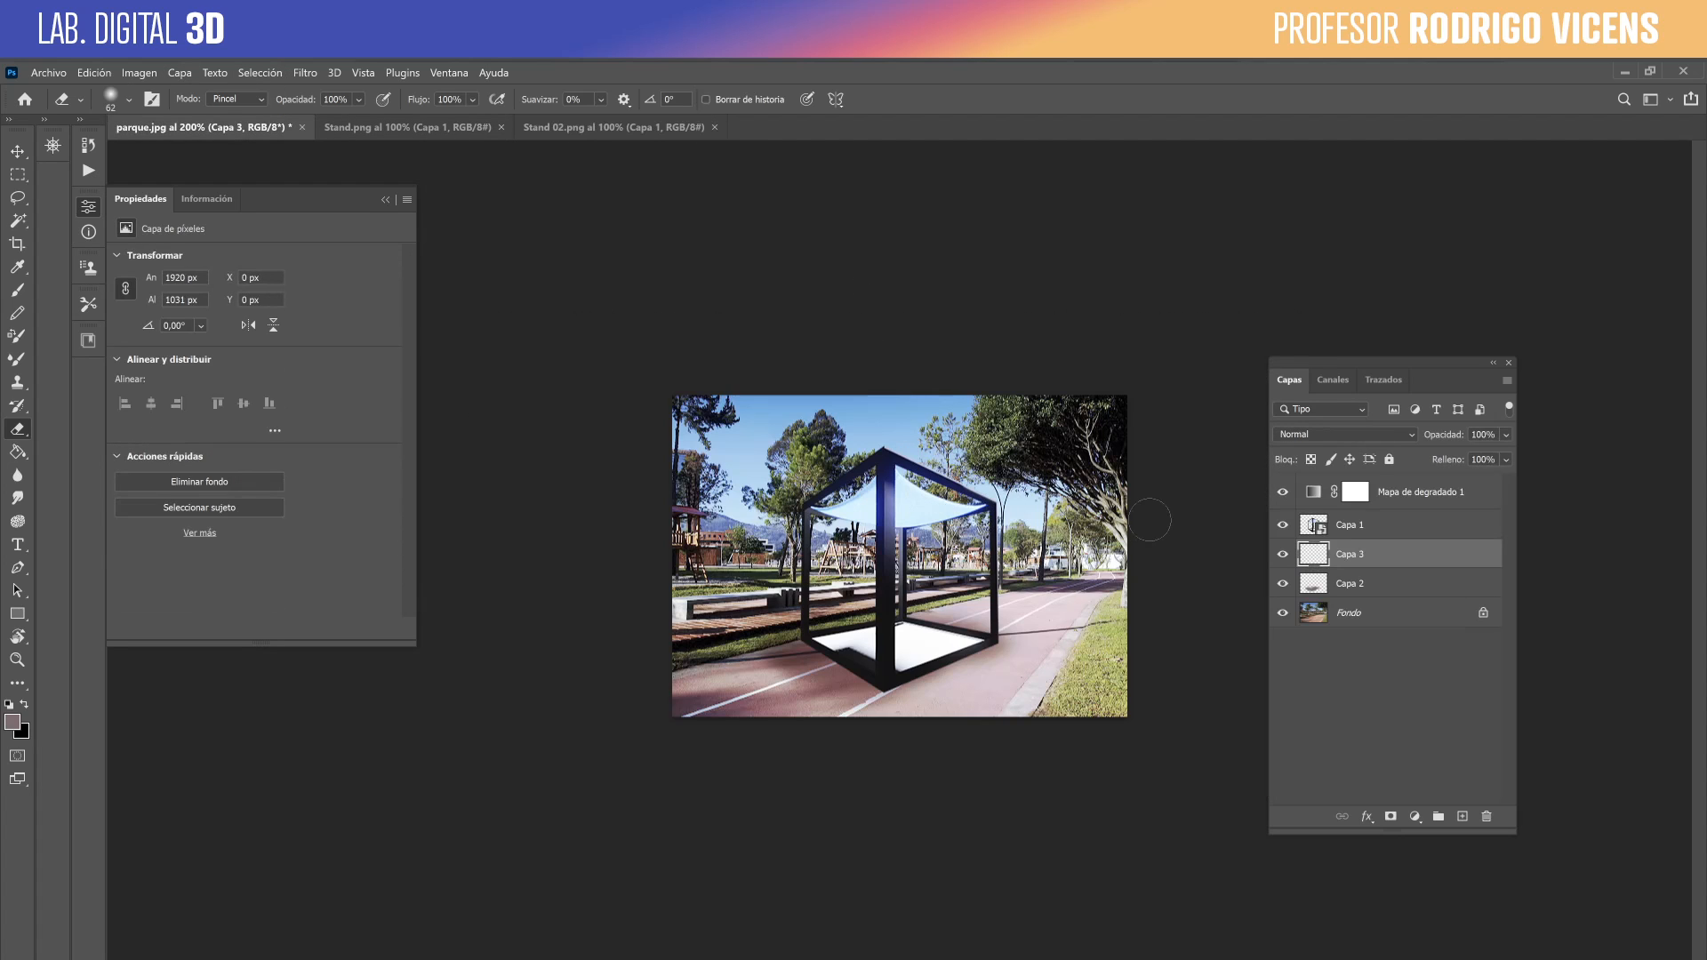
{"action": "key", "text": "ctrl+v"}
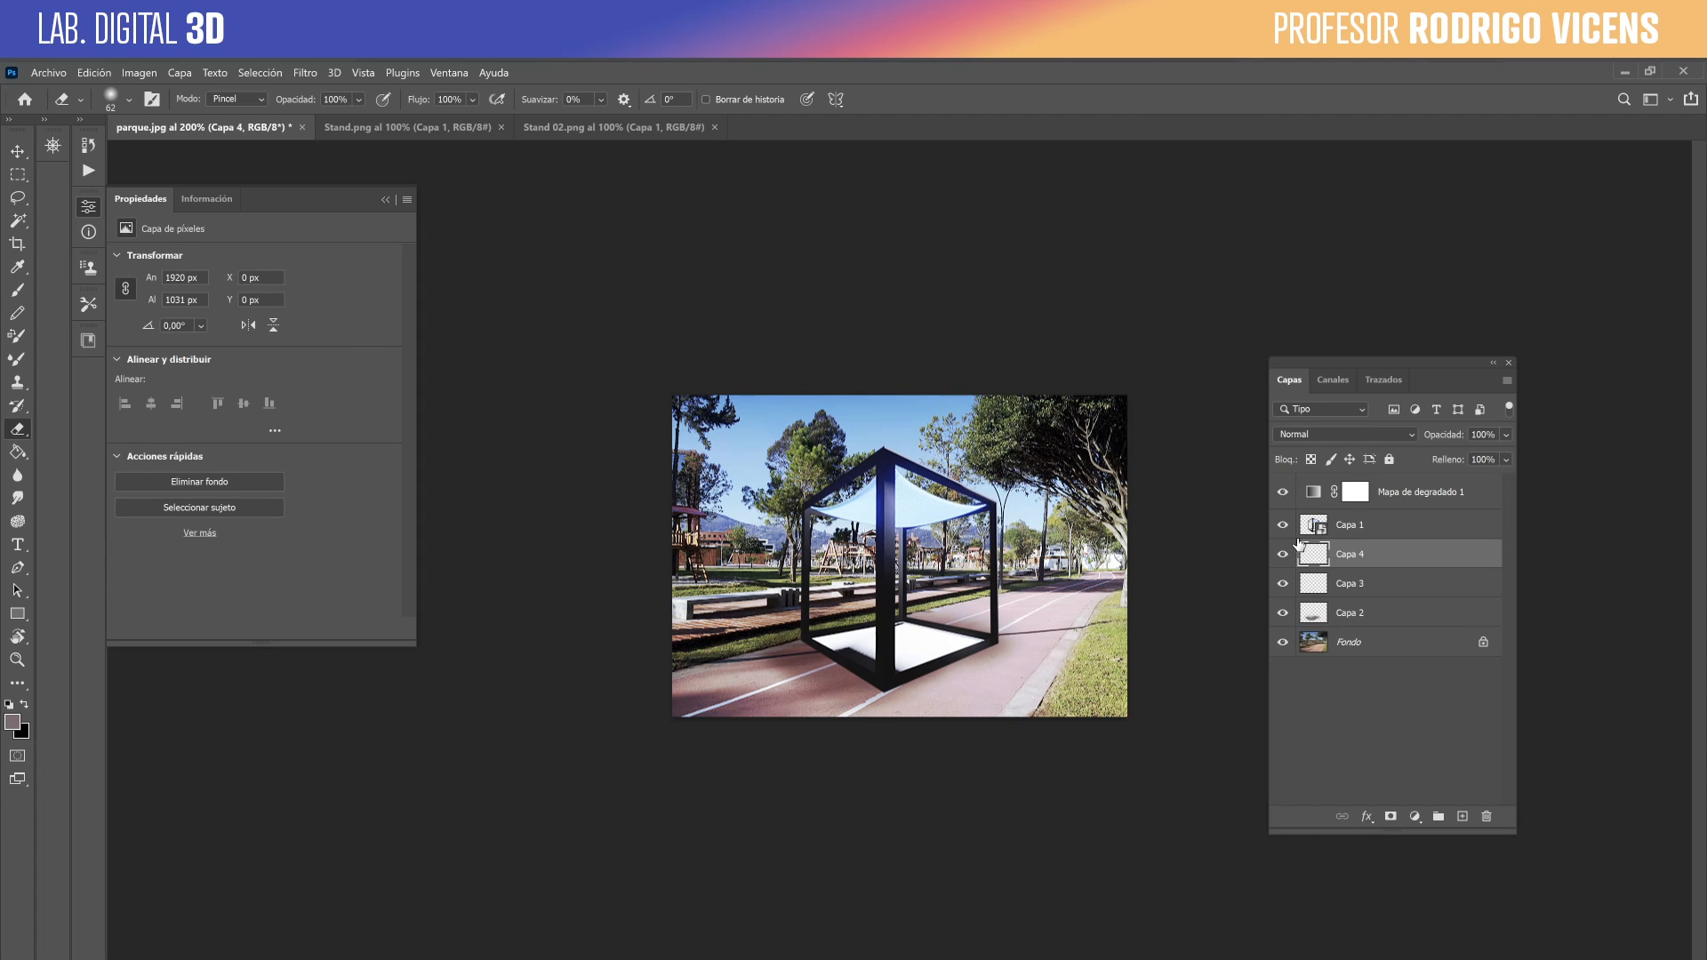
{"action": "key", "text": "Delete"}
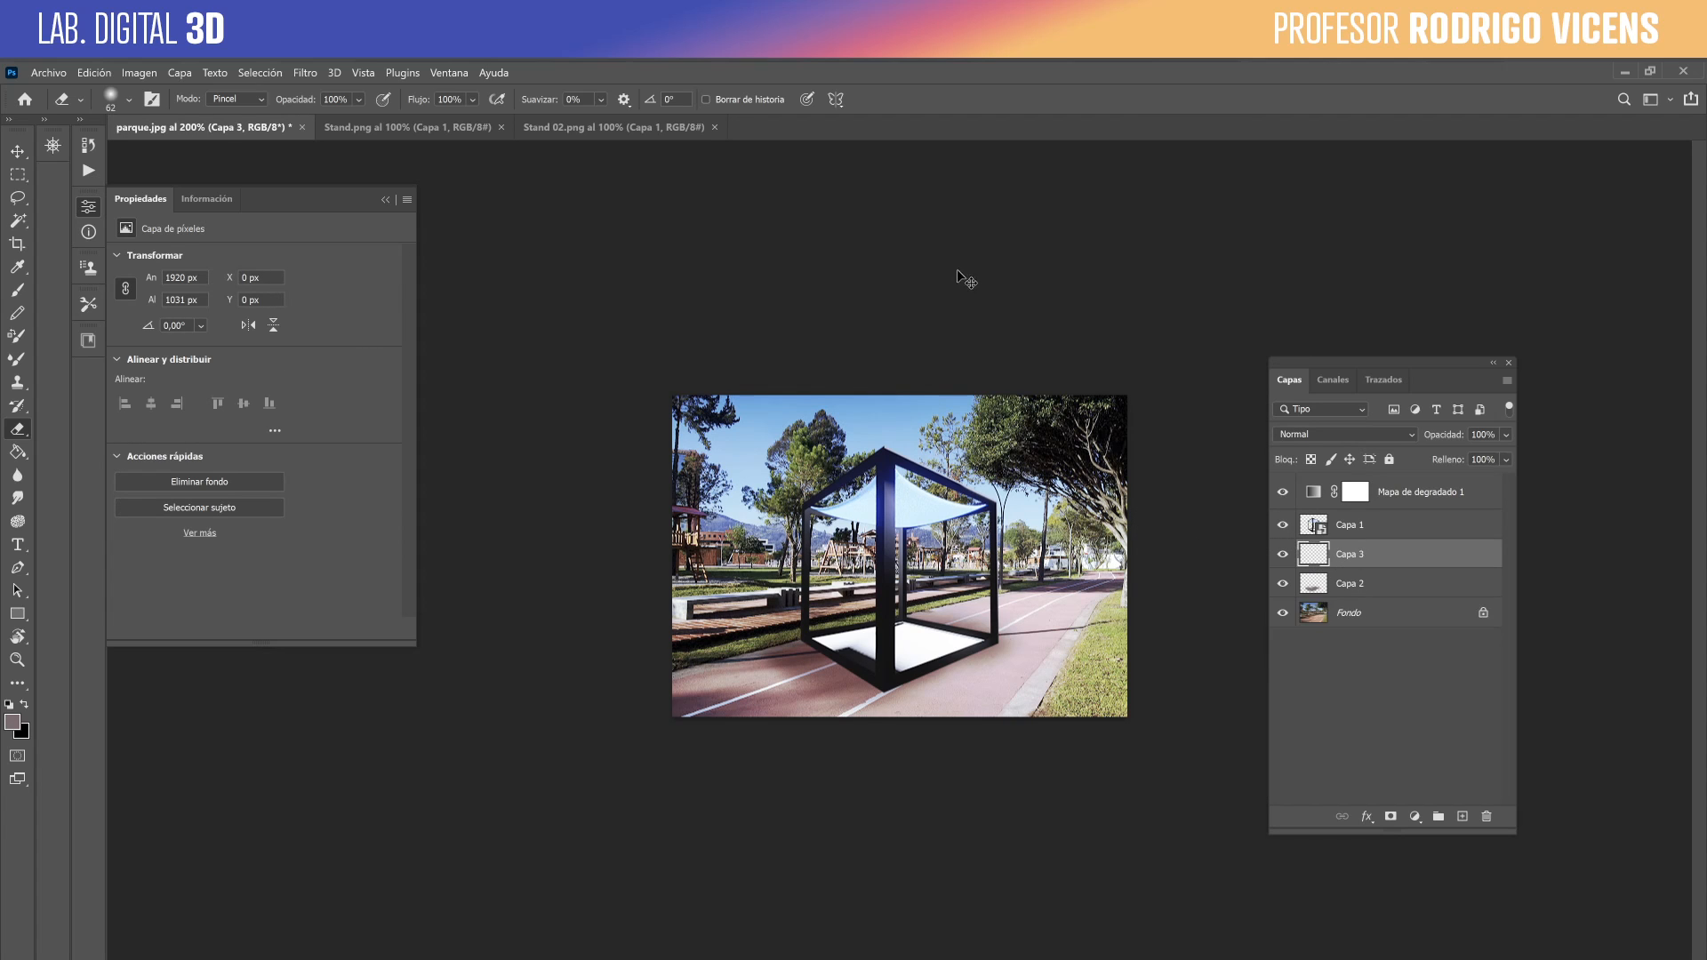
{"action": "key", "text": "Delete"}
{"action": "left_click", "coordinate": [616, 128]}
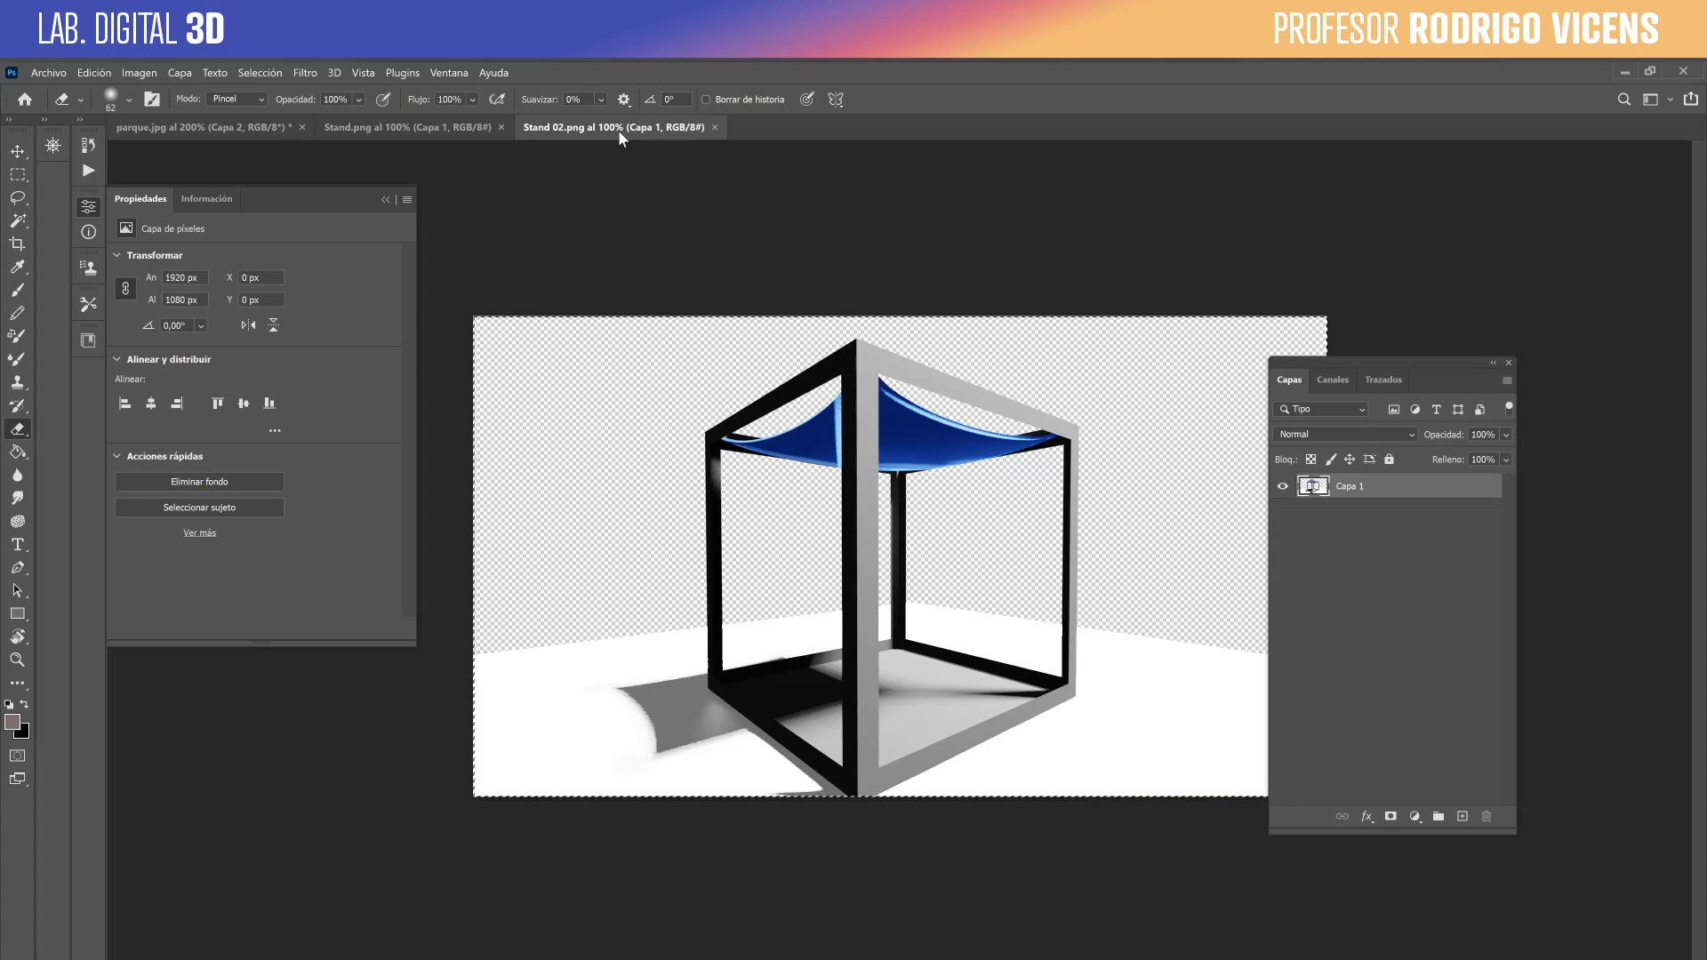
{"action": "left_click", "coordinate": [259, 128]}
{"action": "key", "text": "ctrl+z"}
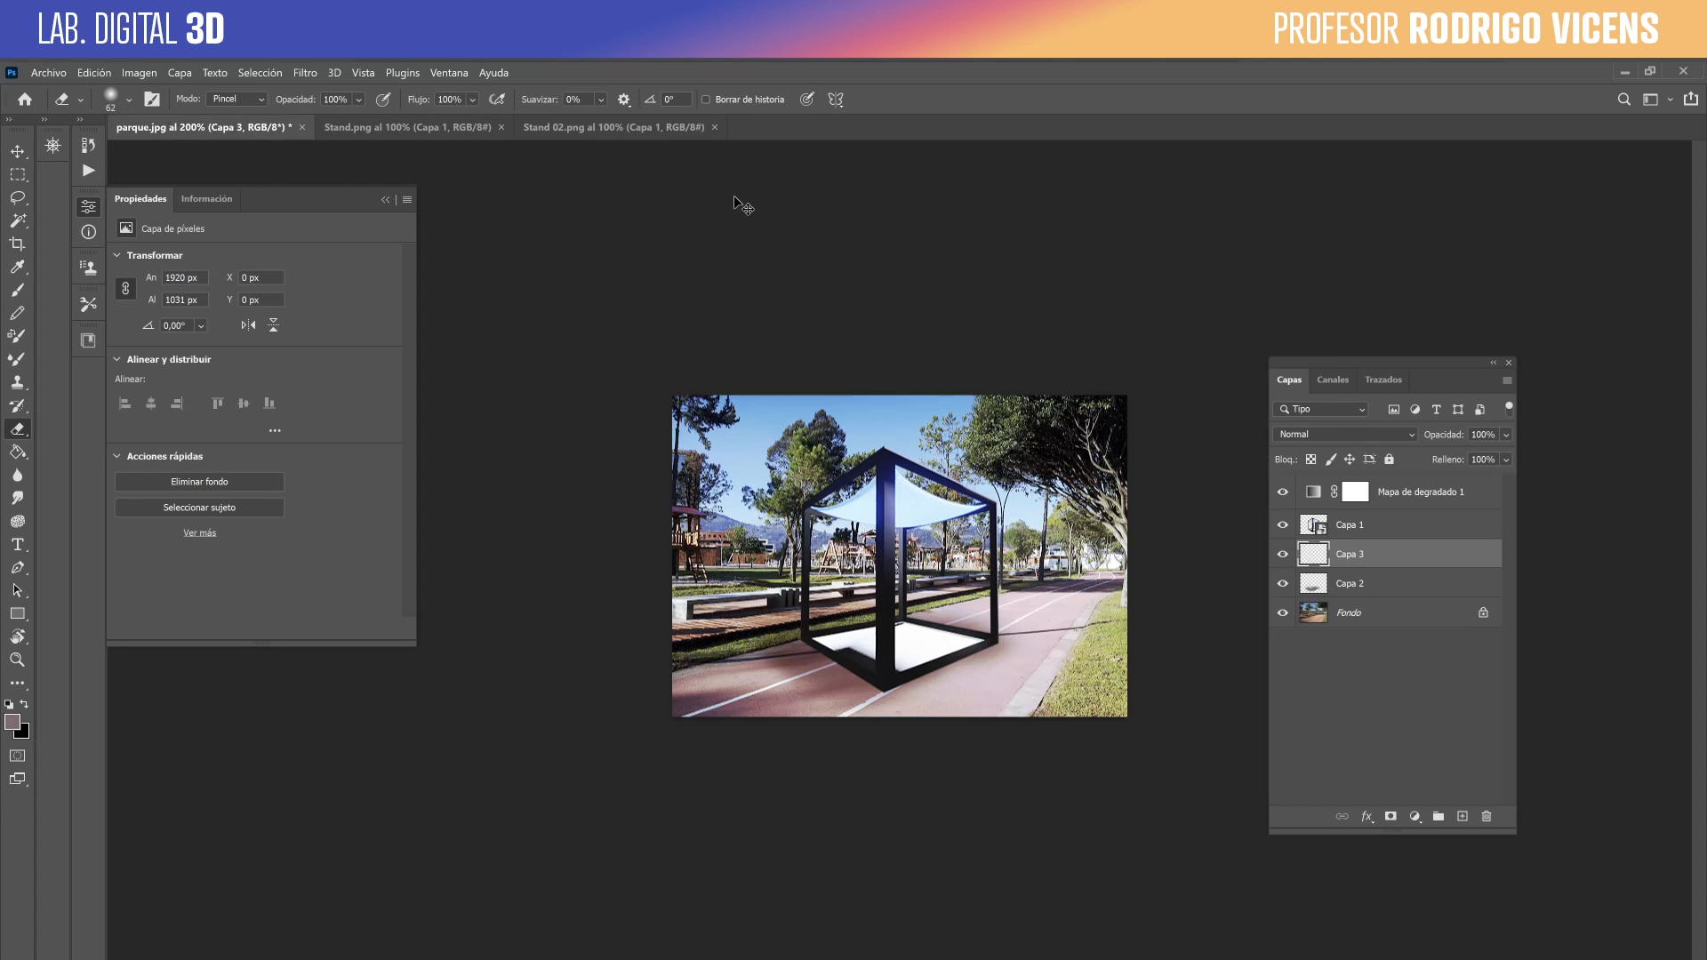
Hide Capa 1 in parque.jpg, try shifting Capa 2 over the path, and select Capa 3.
{"action": "left_click", "coordinate": [1283, 526]}
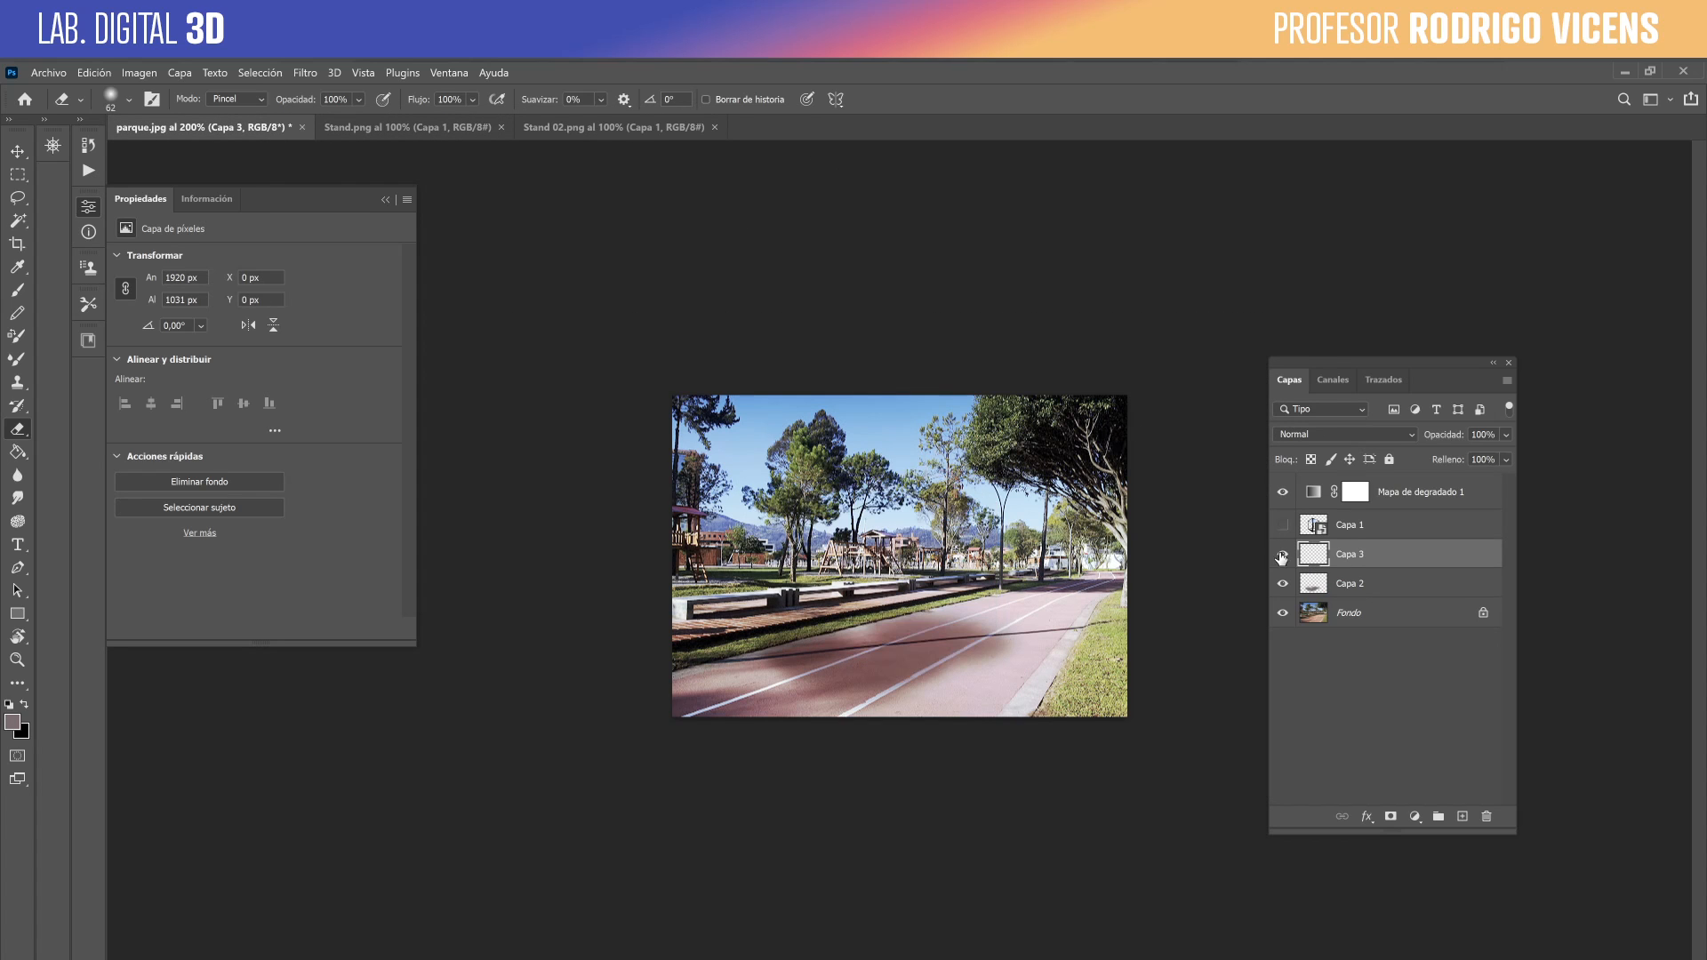
{"action": "left_click", "coordinate": [1369, 582]}
{"action": "key", "text": "v"}
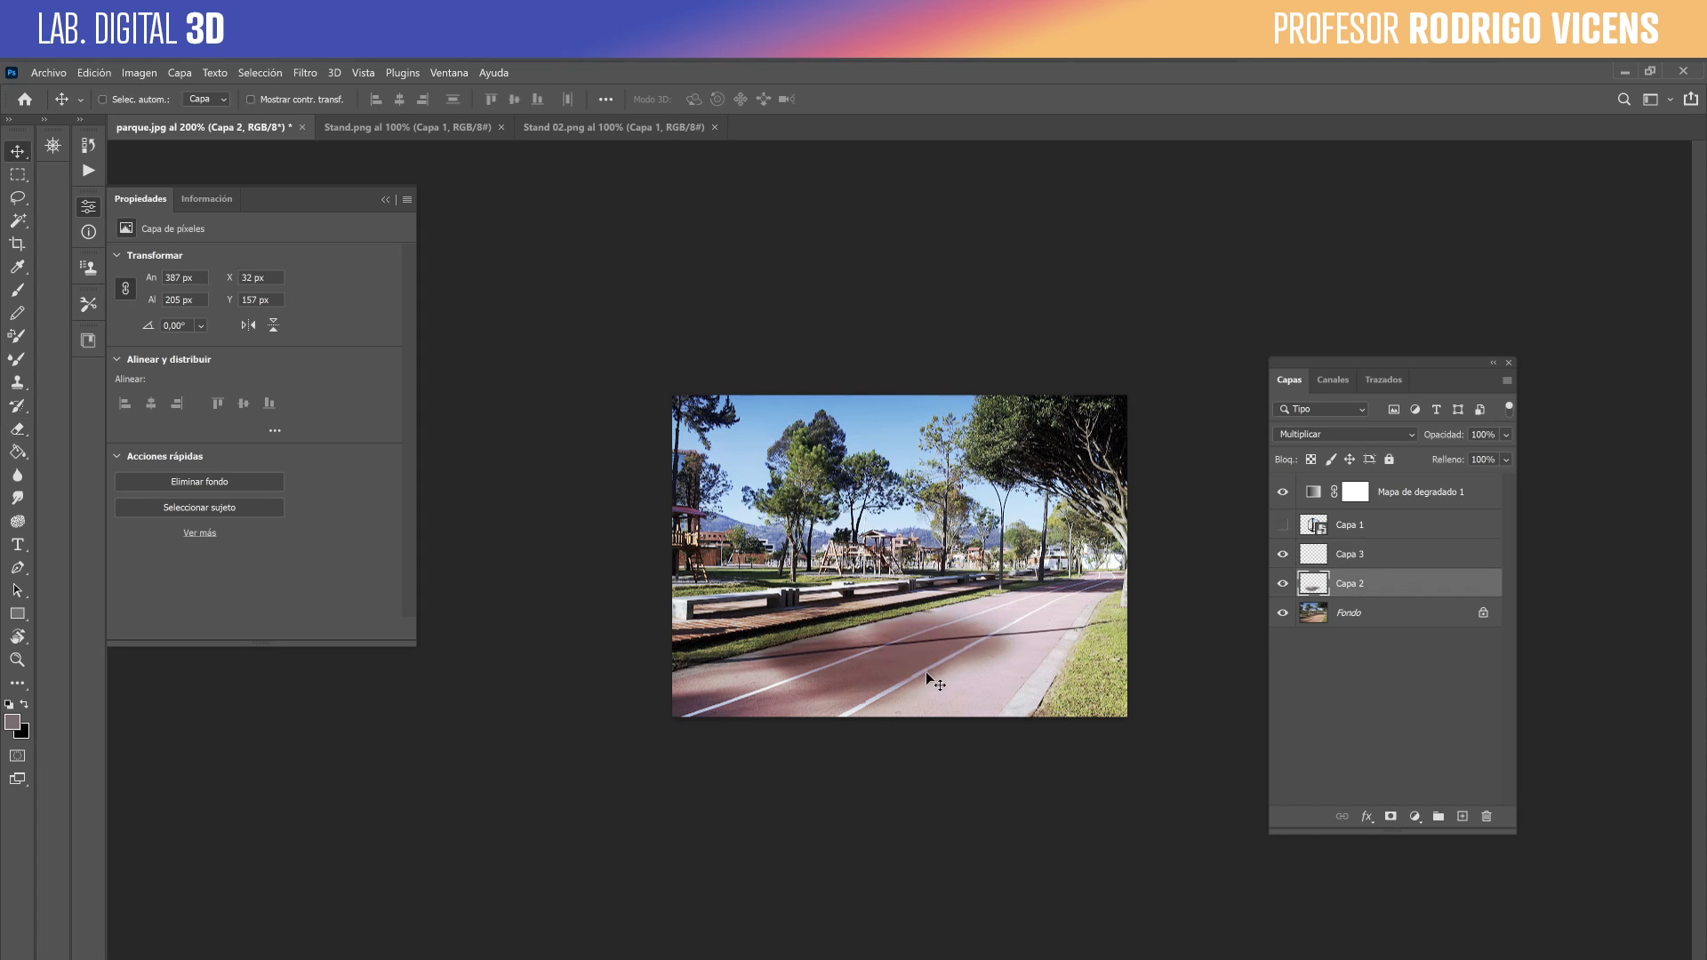
{"action": "left_click_drag", "start_coordinate": [965, 638], "coordinate": [1040, 555]}
{"action": "left_click", "coordinate": [1369, 554]}
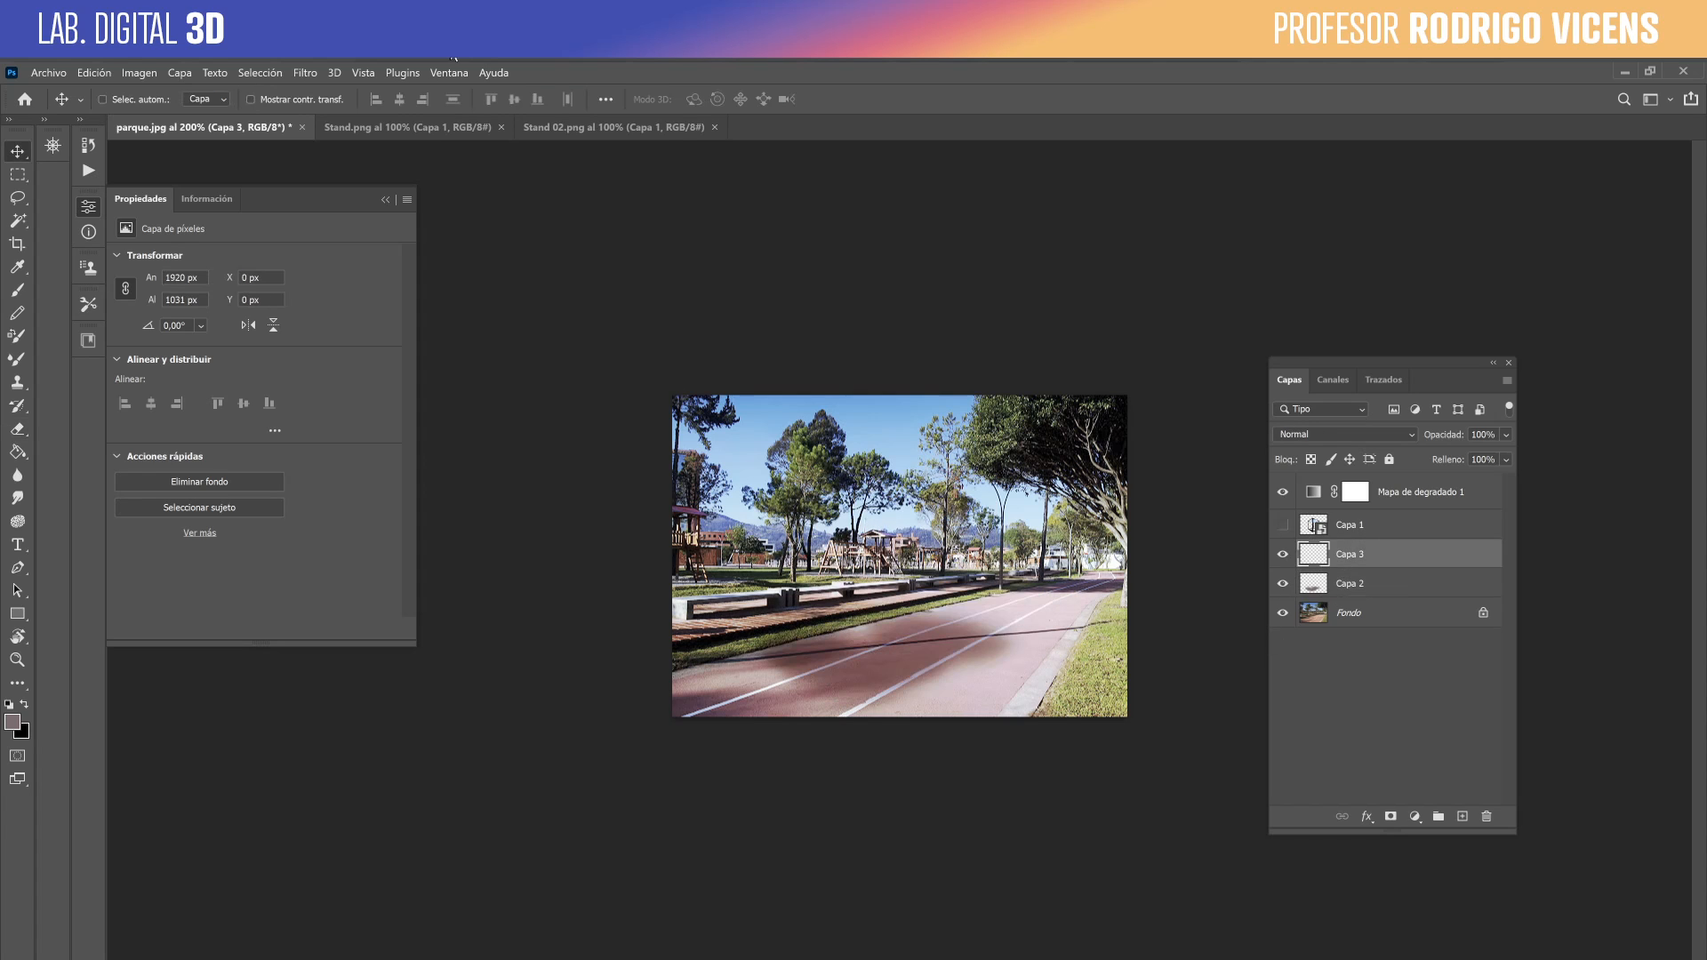
Clear the selection in Stand 02.png and transfer its Capa 1 into parque.jpg as a new layer above Capa 3.
{"action": "left_click", "coordinate": [611, 126]}
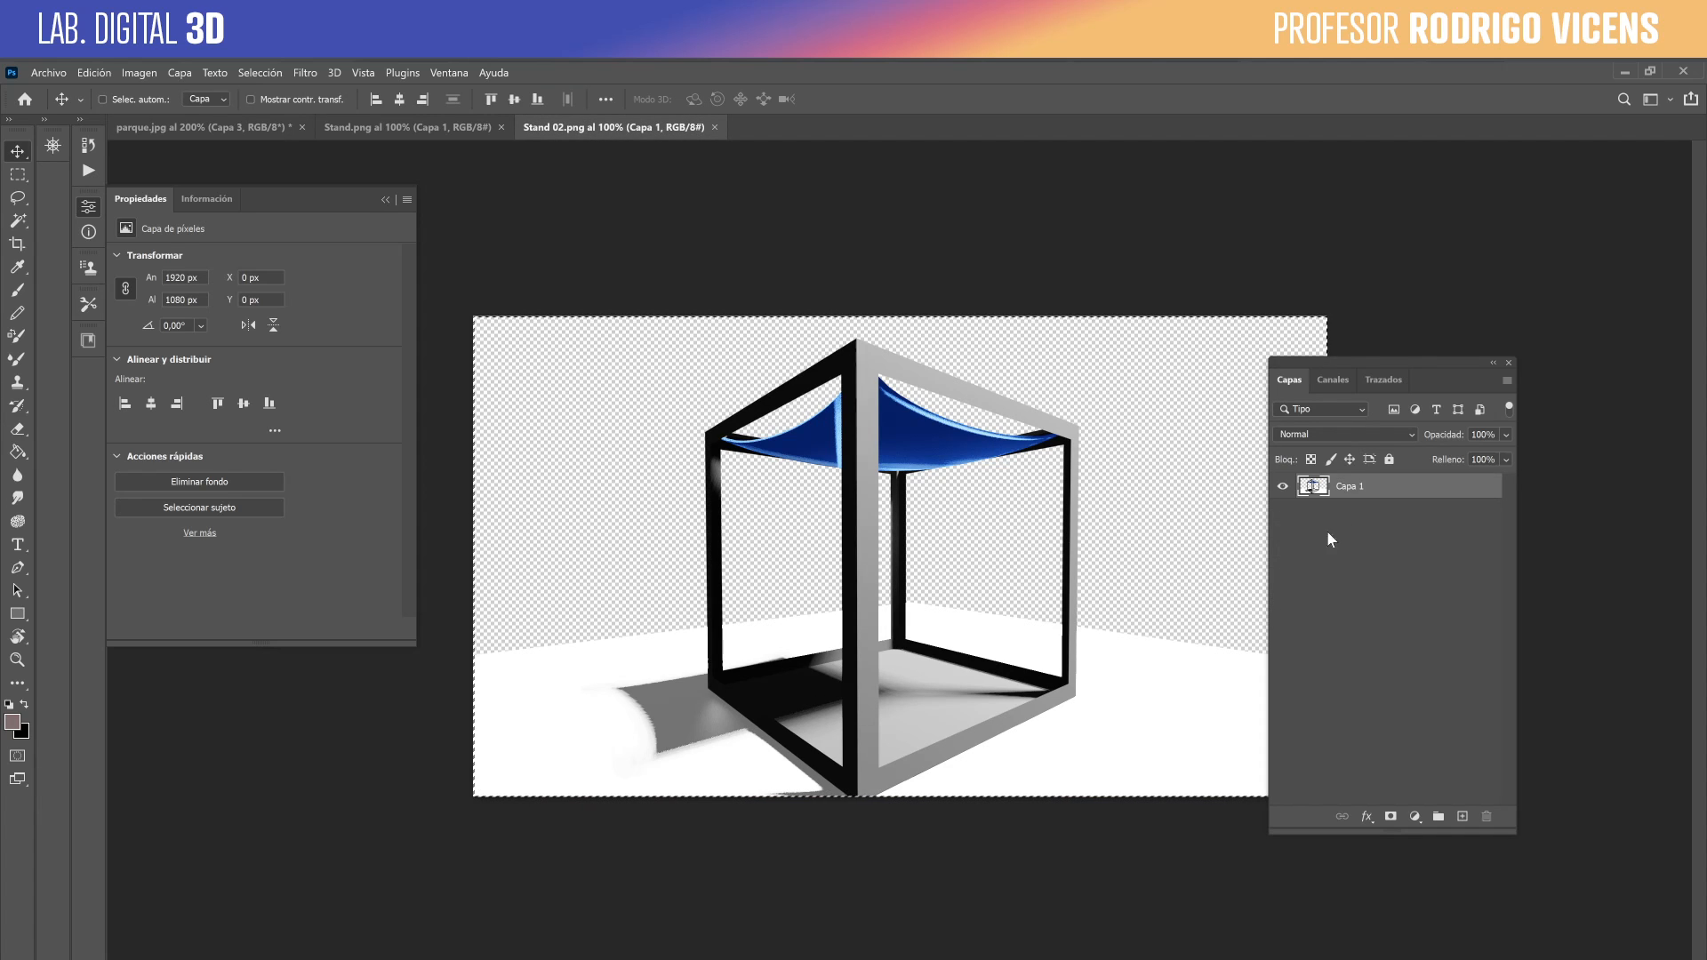
{"action": "left_click", "coordinate": [1380, 380]}
{"action": "left_click", "coordinate": [1328, 382]}
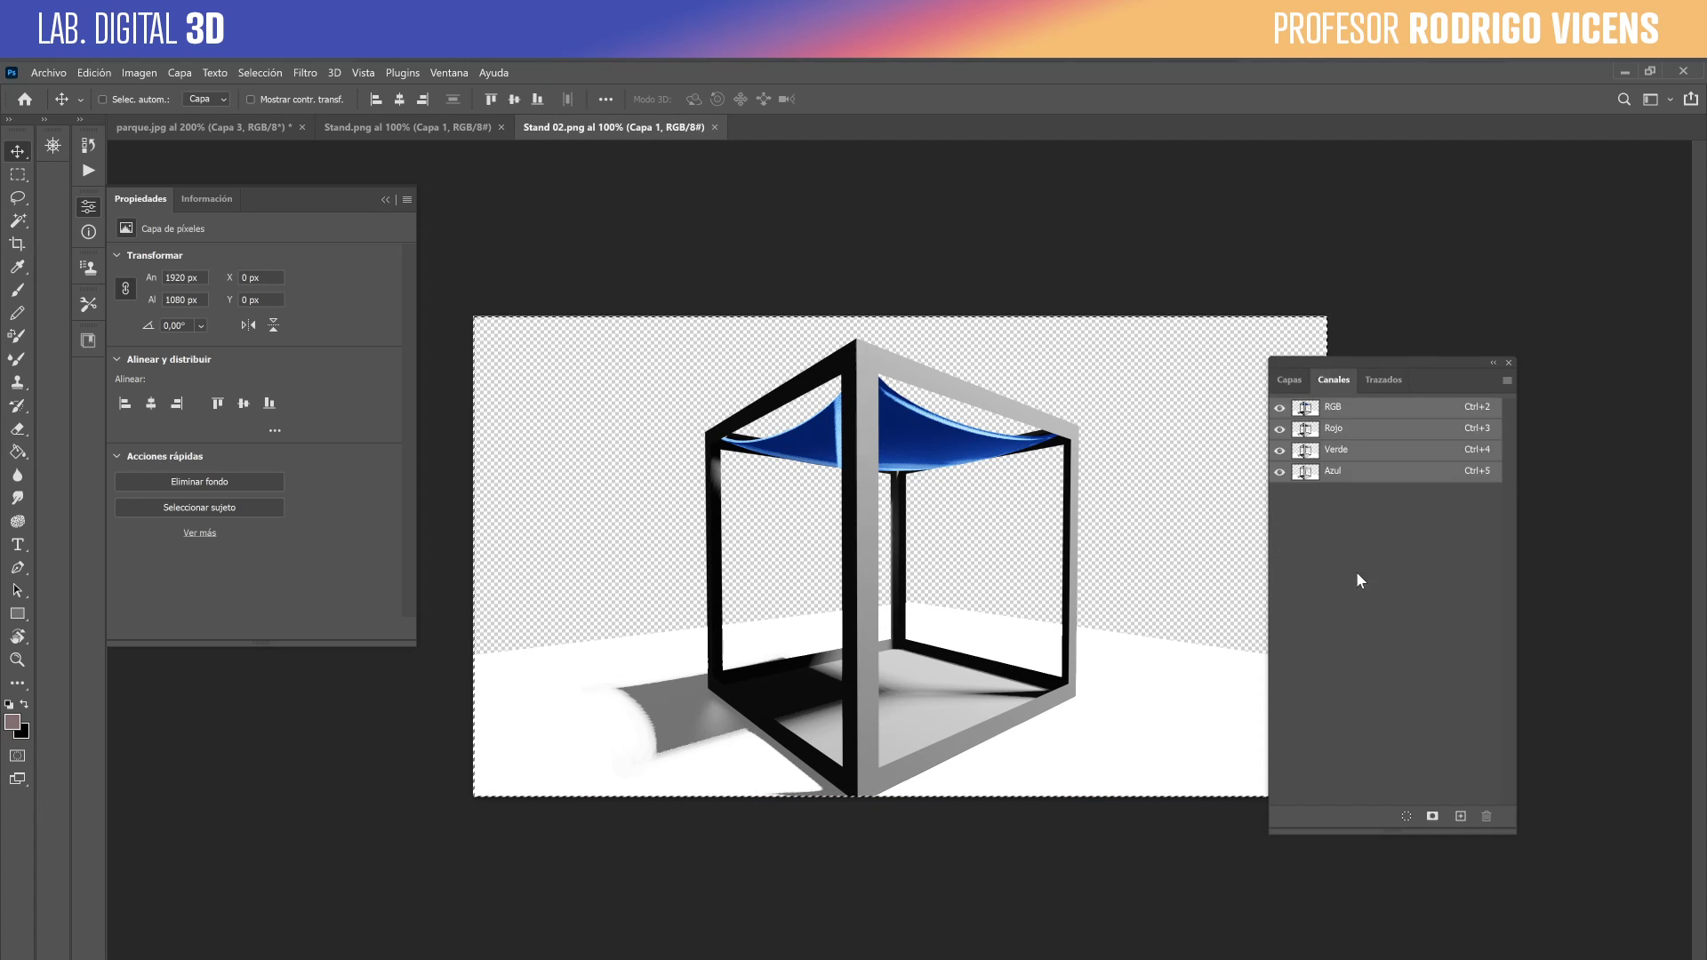
{"action": "left_click", "coordinate": [1297, 382]}
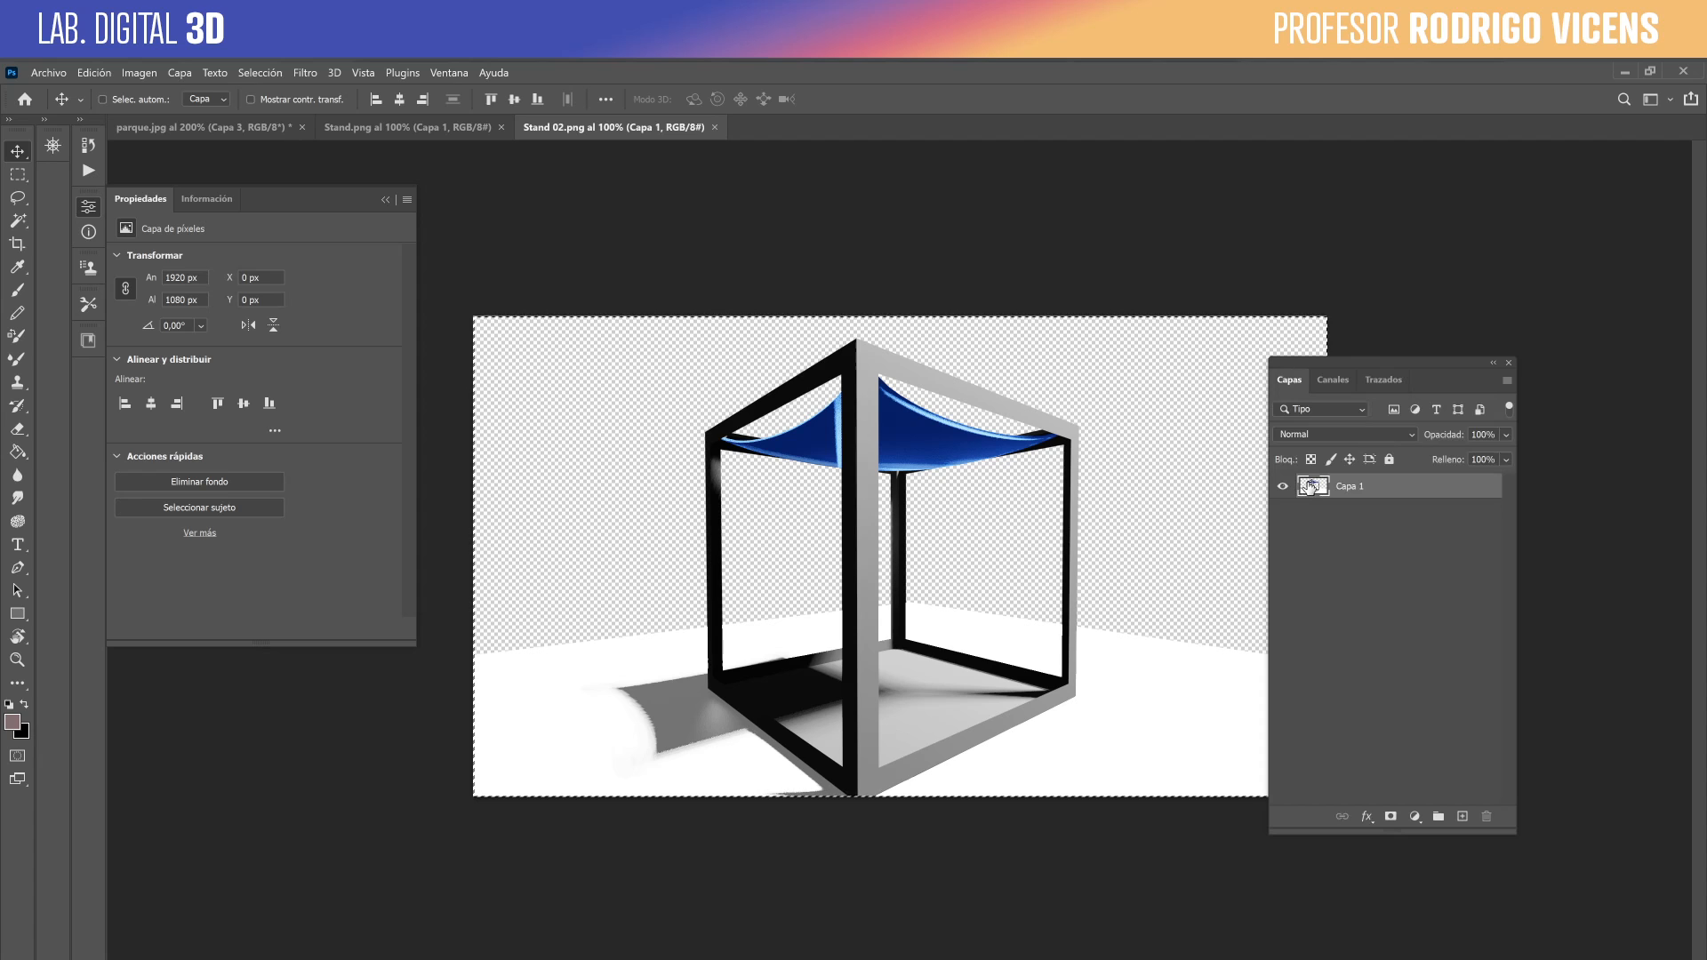
{"action": "key", "text": "ctrl"}
{"action": "key", "text": "ctrl+d"}
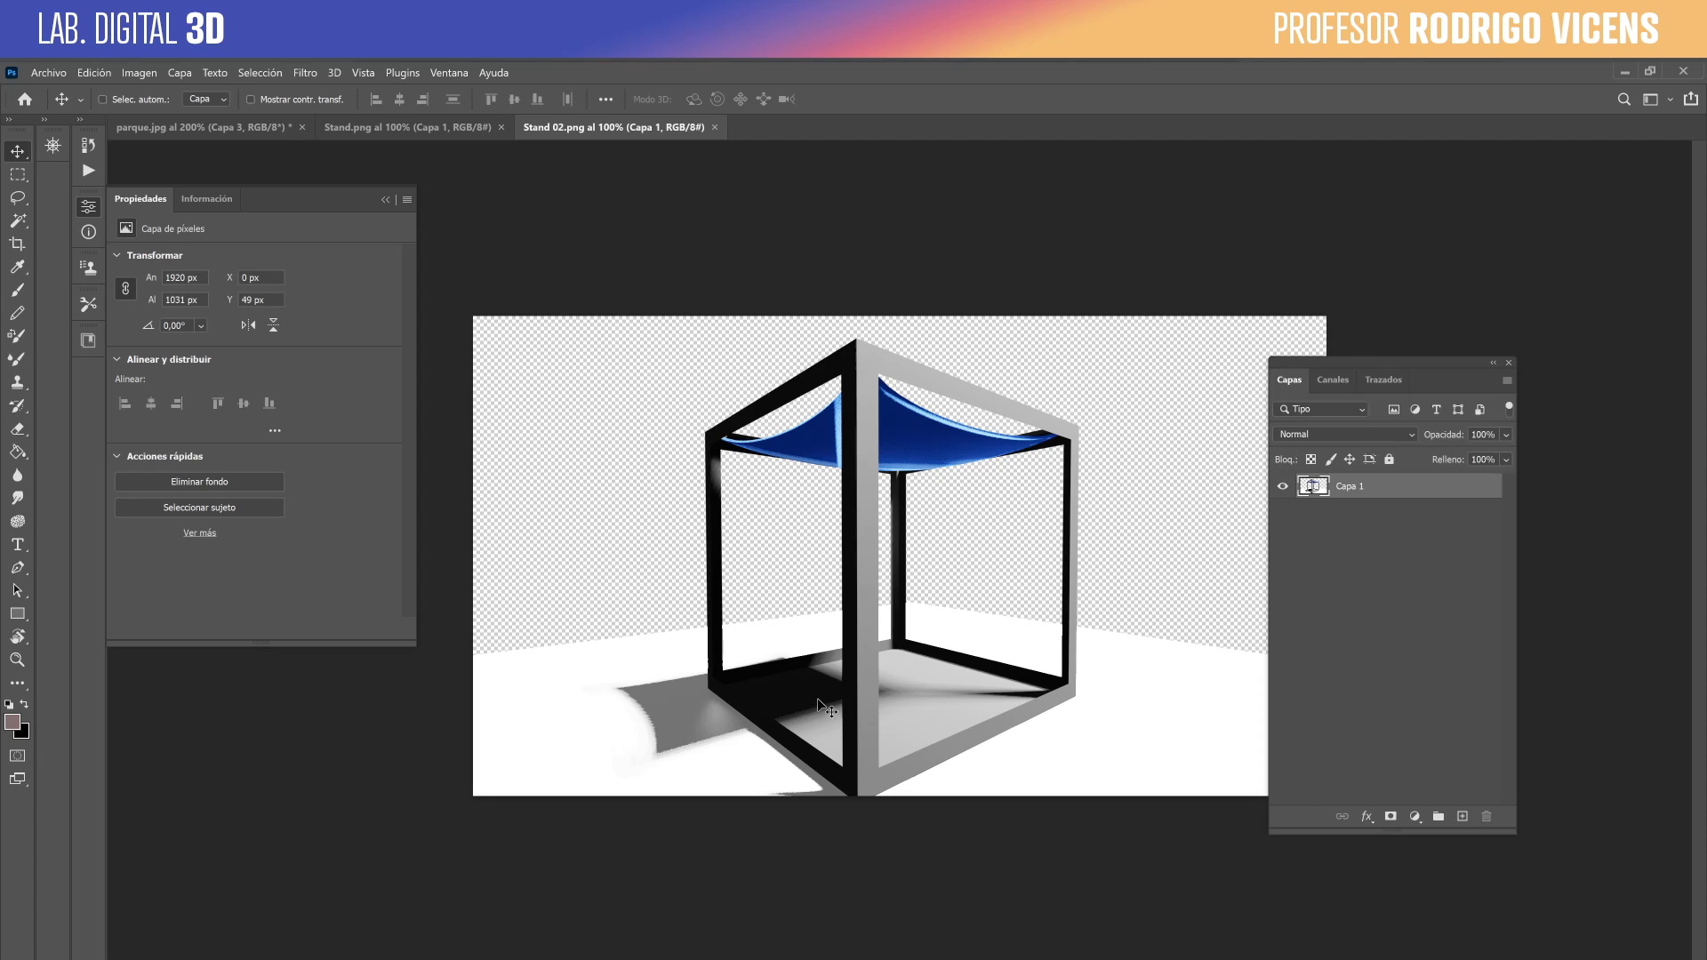
{"action": "left_click_drag", "start_coordinate": [849, 721], "coordinate": [222, 133]}
{"action": "left_click_drag", "start_coordinate": [922, 553], "coordinate": [920, 552]}
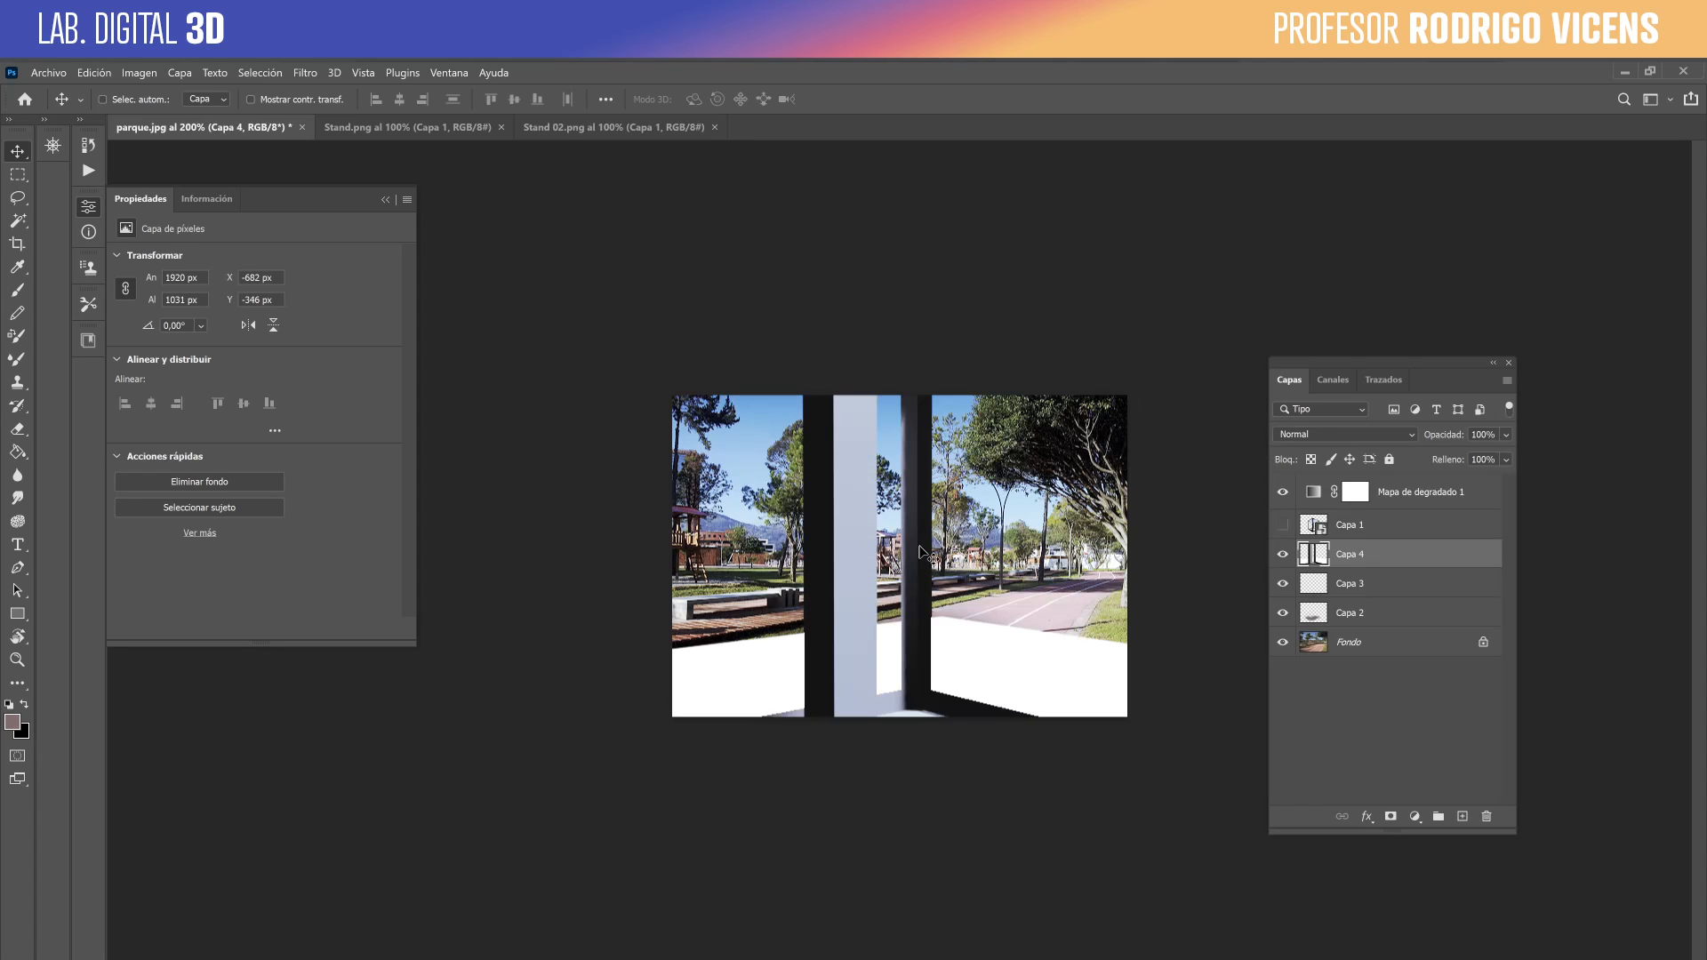
Scale Capa 4 to about 30% with Free Transform and position the cube structure on the park path.
{"action": "key", "text": "ctrl+t"}
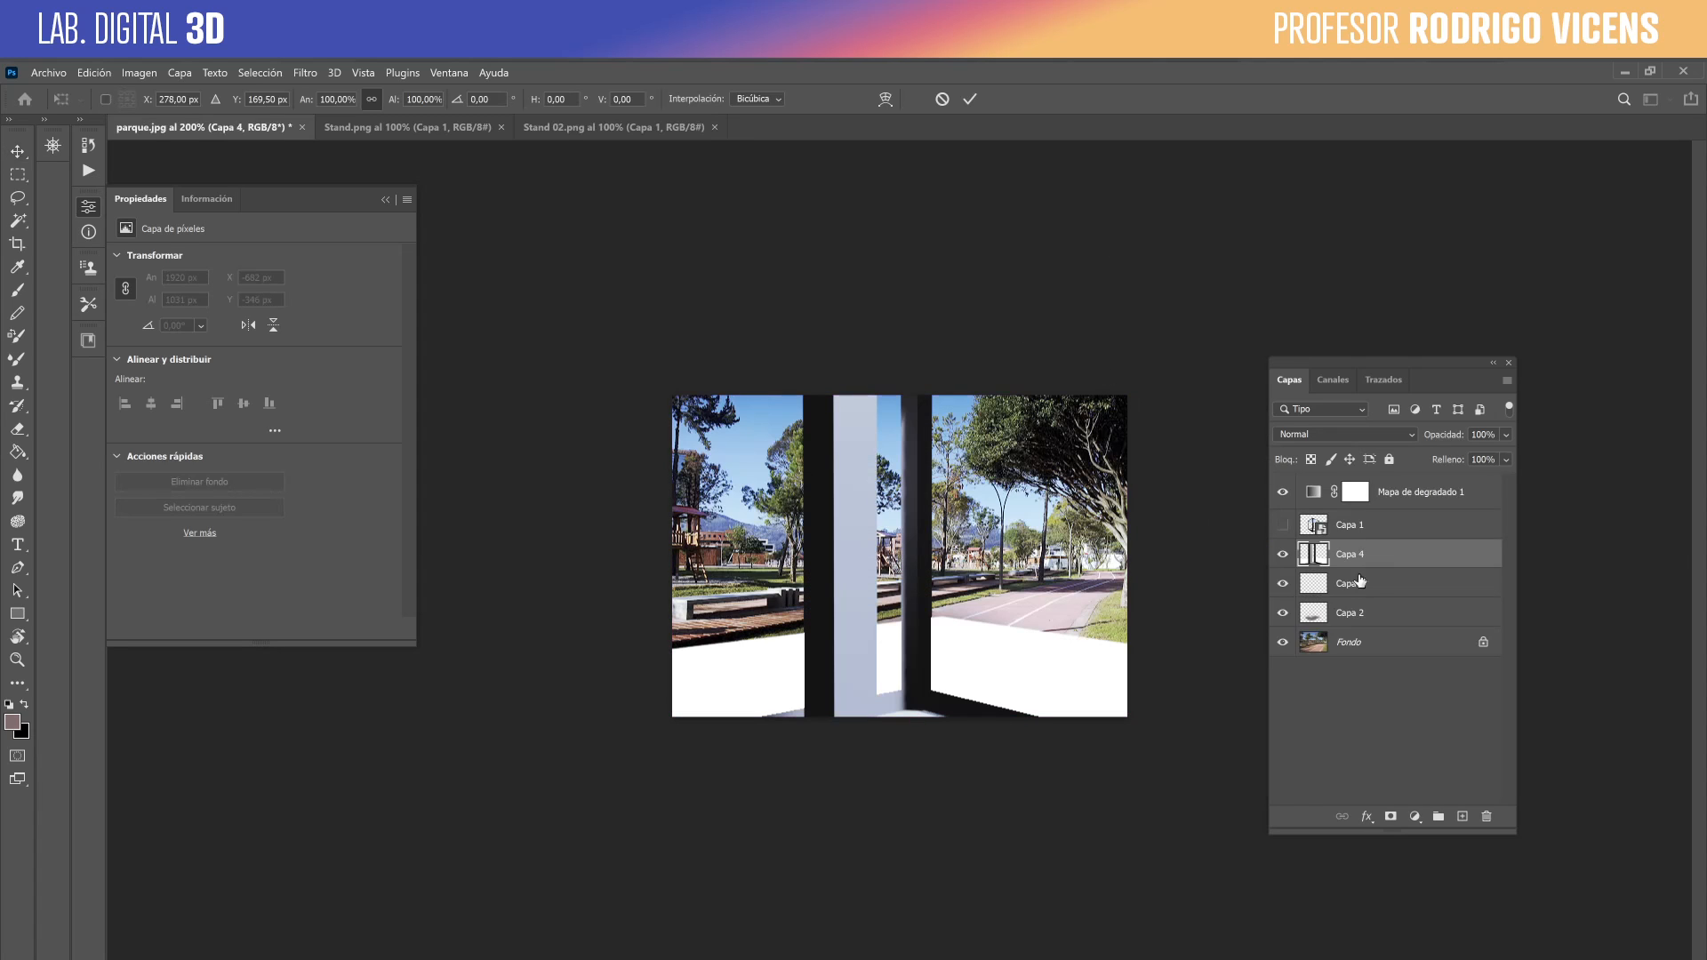
{"action": "left_click", "coordinate": [1319, 563]}
{"action": "key", "text": "ctrl+t"}
{"action": "left_click_drag", "start_coordinate": [804, 381], "coordinate": [1097, 646]}
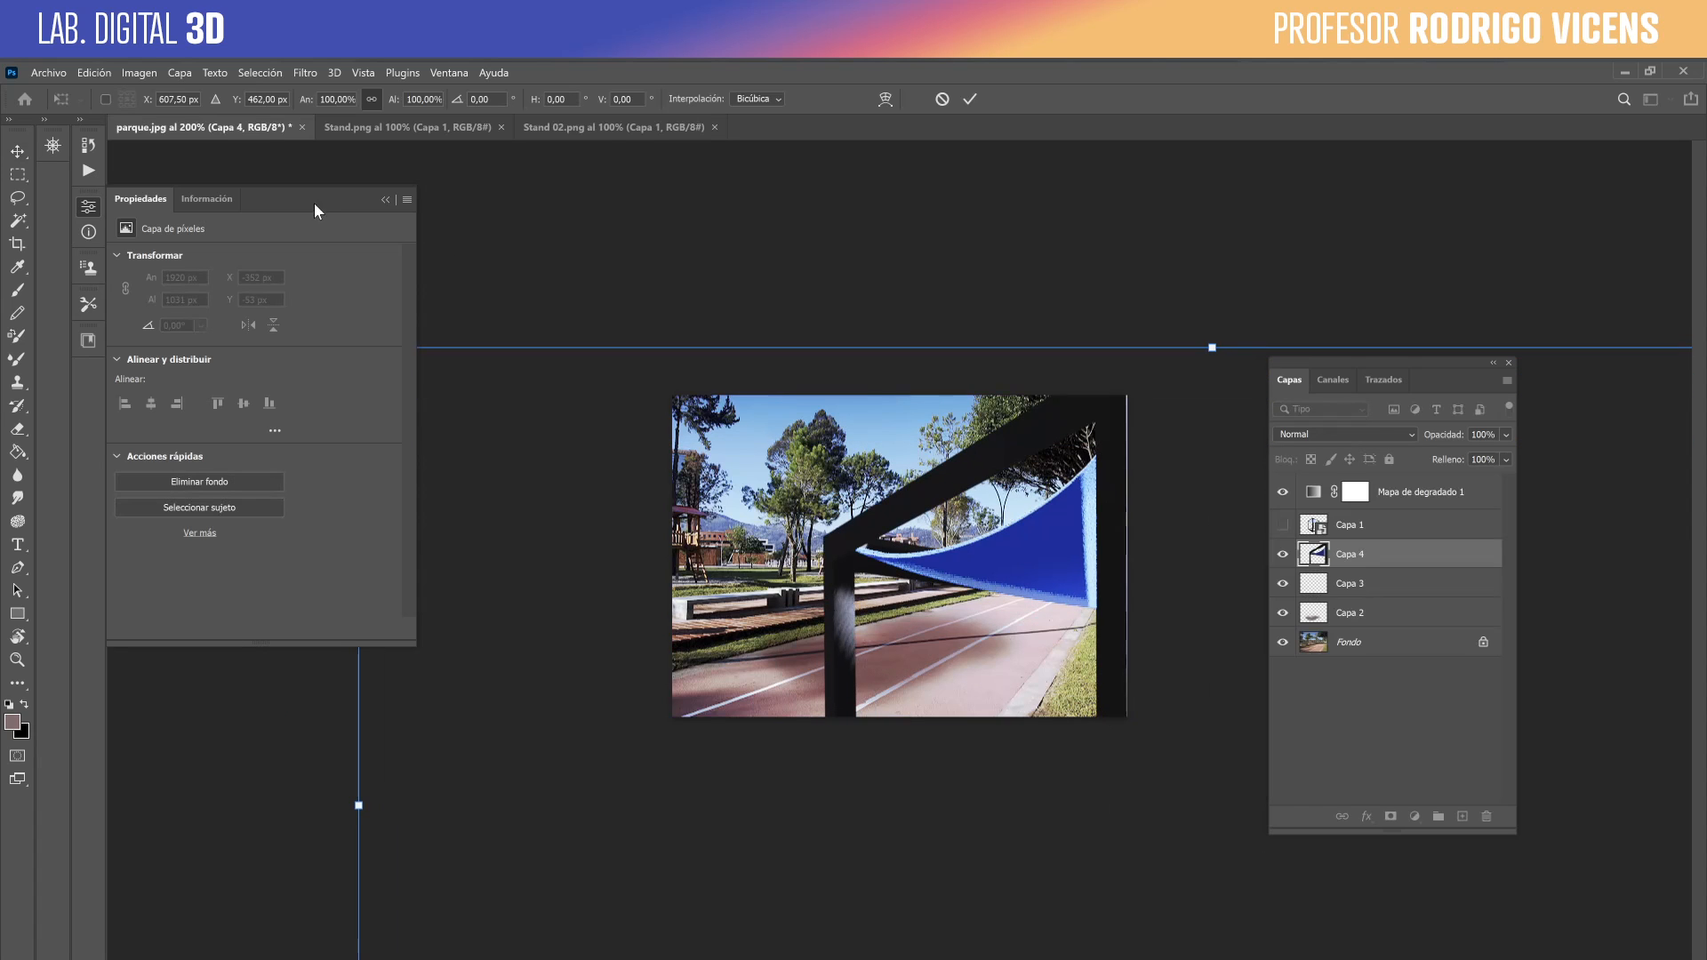
{"action": "left_click", "coordinate": [386, 201]}
{"action": "left_click_drag", "start_coordinate": [358, 347], "coordinate": [662, 538]}
{"action": "left_click_drag", "start_coordinate": [631, 398], "coordinate": [788, 480]}
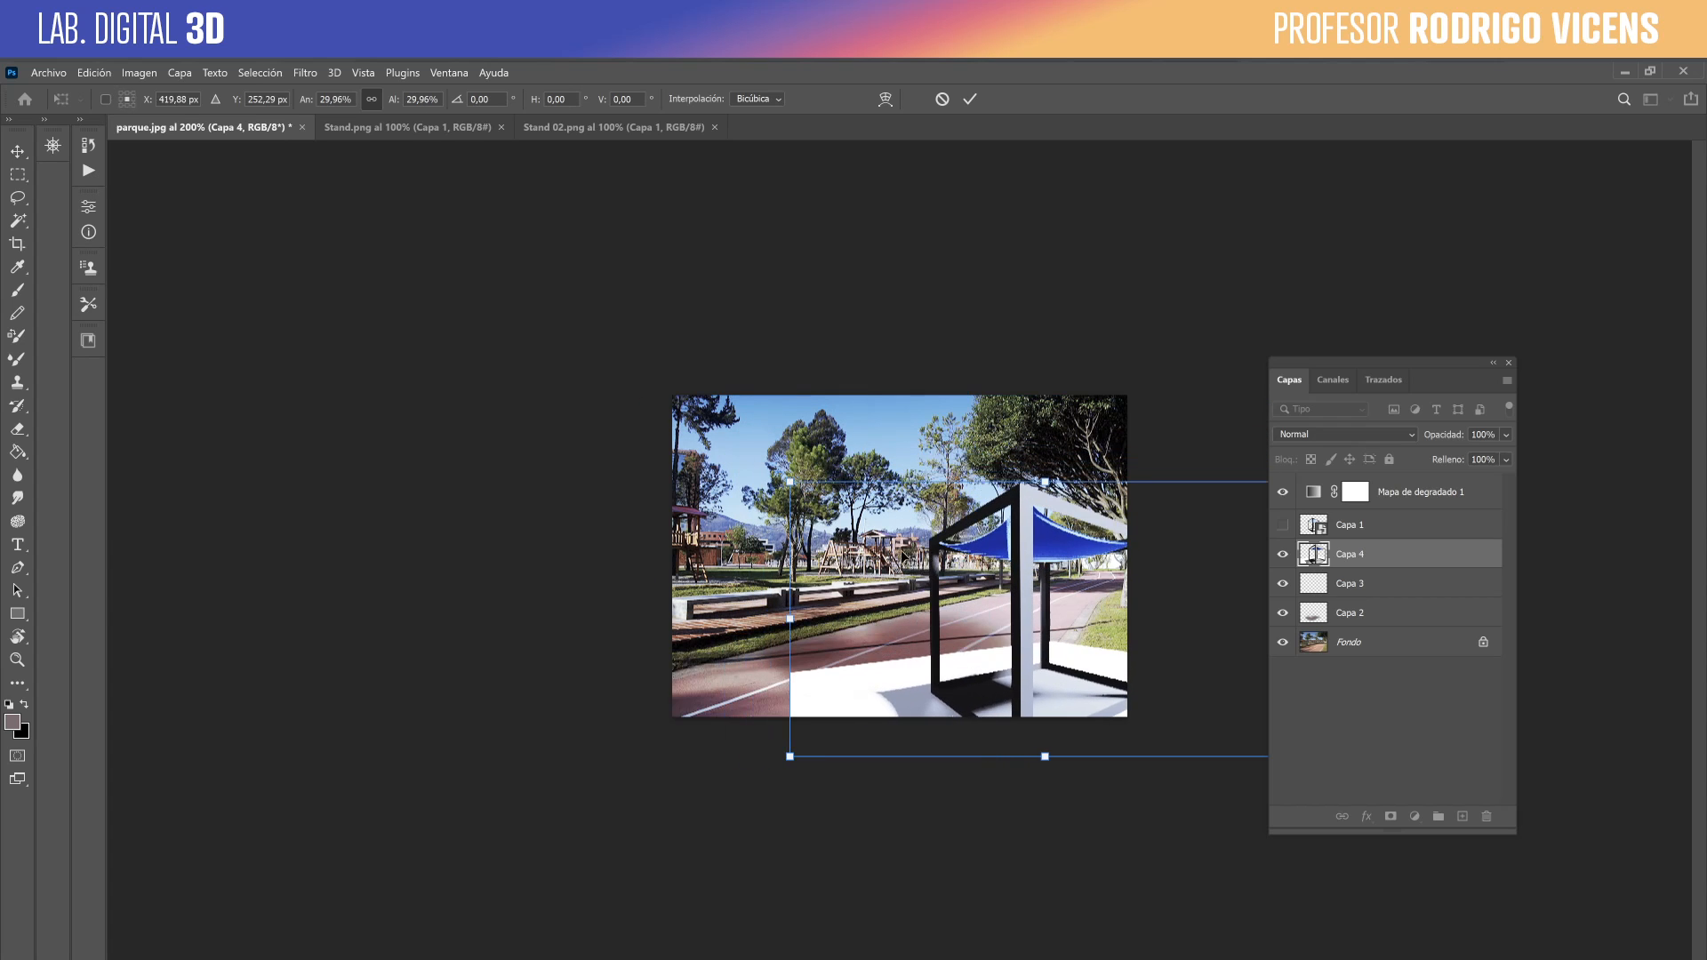
{"action": "left_click_drag", "start_coordinate": [953, 586], "coordinate": [851, 533]}
{"action": "key", "text": "Return"}
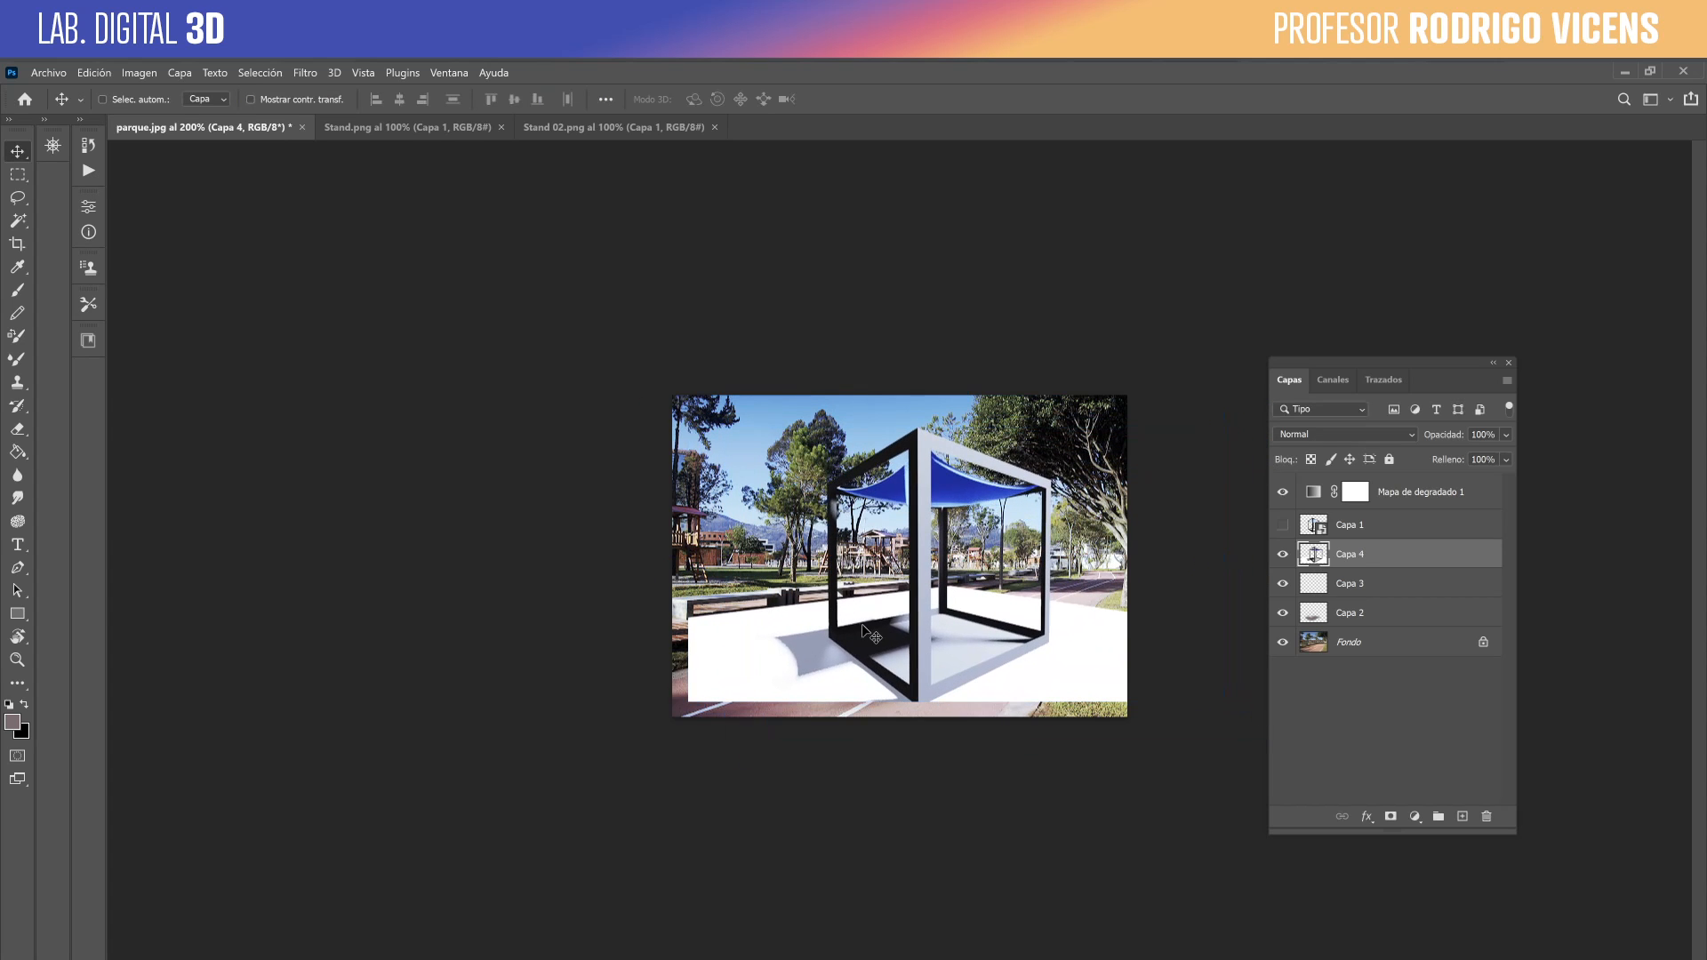
Select Capa 4's white ground and shadow areas around the structure with the Magic Wand and cut them out.
{"action": "key", "text": "w"}
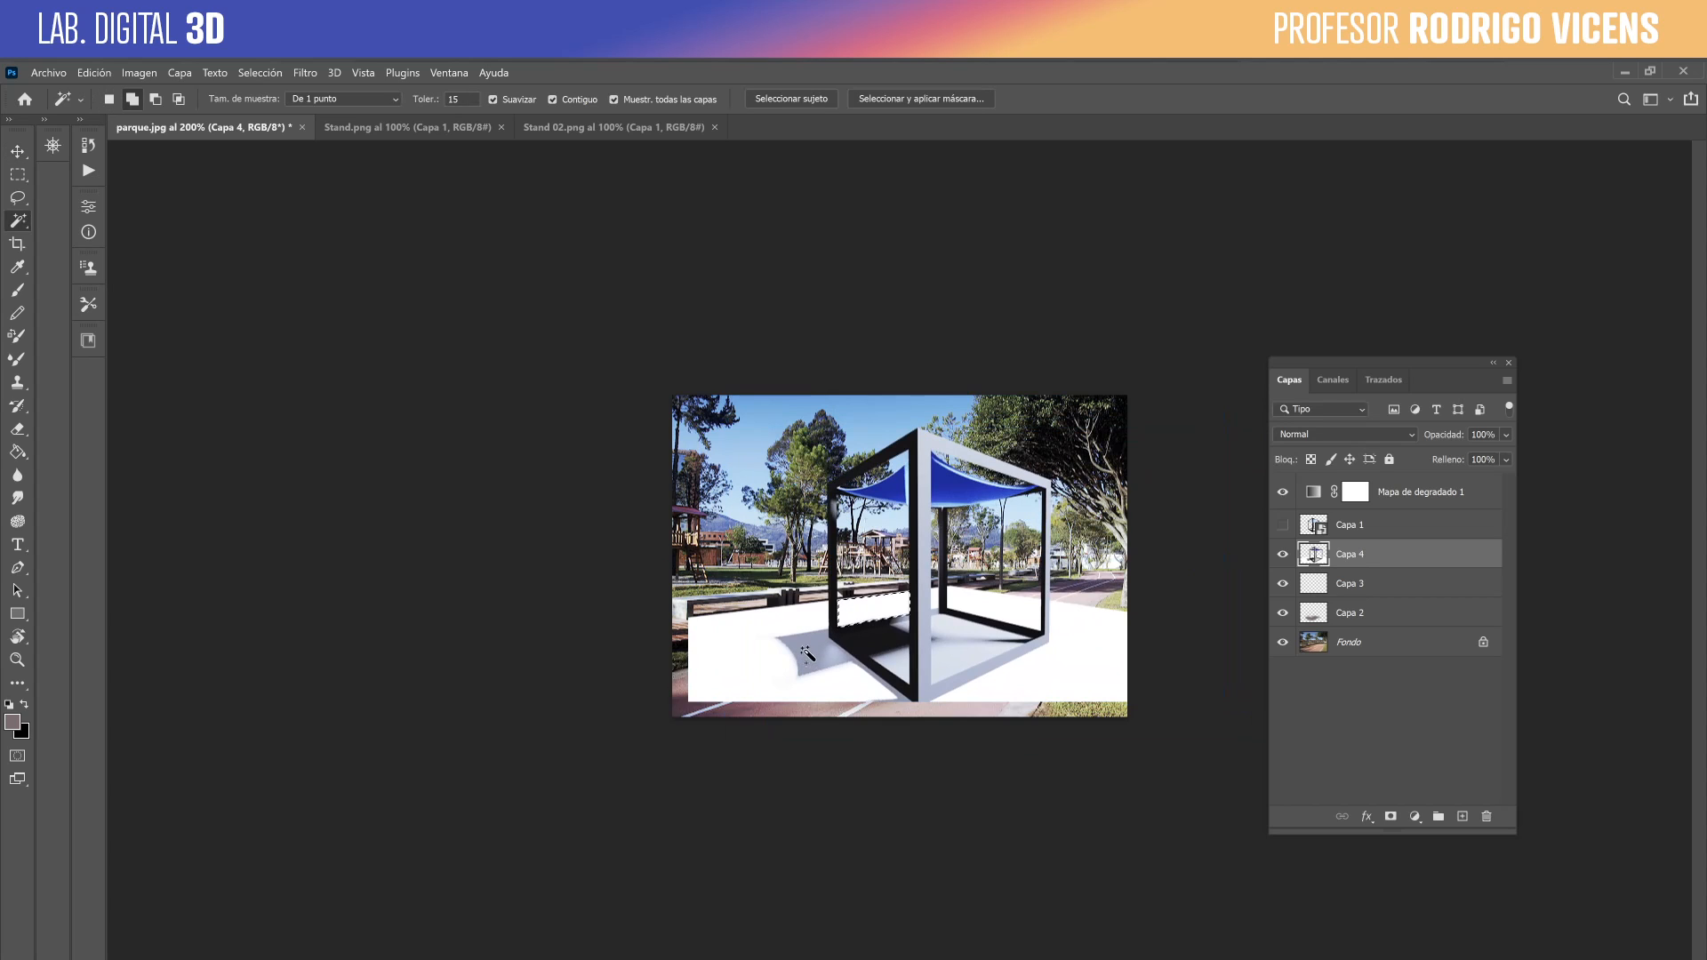
{"action": "left_click", "coordinate": [806, 653], "text": "shift"}
{"action": "left_click", "coordinate": [780, 657], "text": "shift"}
{"action": "left_click", "coordinate": [839, 667], "text": "shift"}
{"action": "left_click", "coordinate": [881, 684], "text": "shift"}
{"action": "left_click", "coordinate": [1053, 642], "text": "shift"}
{"action": "left_click", "coordinate": [940, 610], "text": "shift"}
{"action": "key", "text": "Delete"}
{"action": "key", "text": "ctrl+d"}
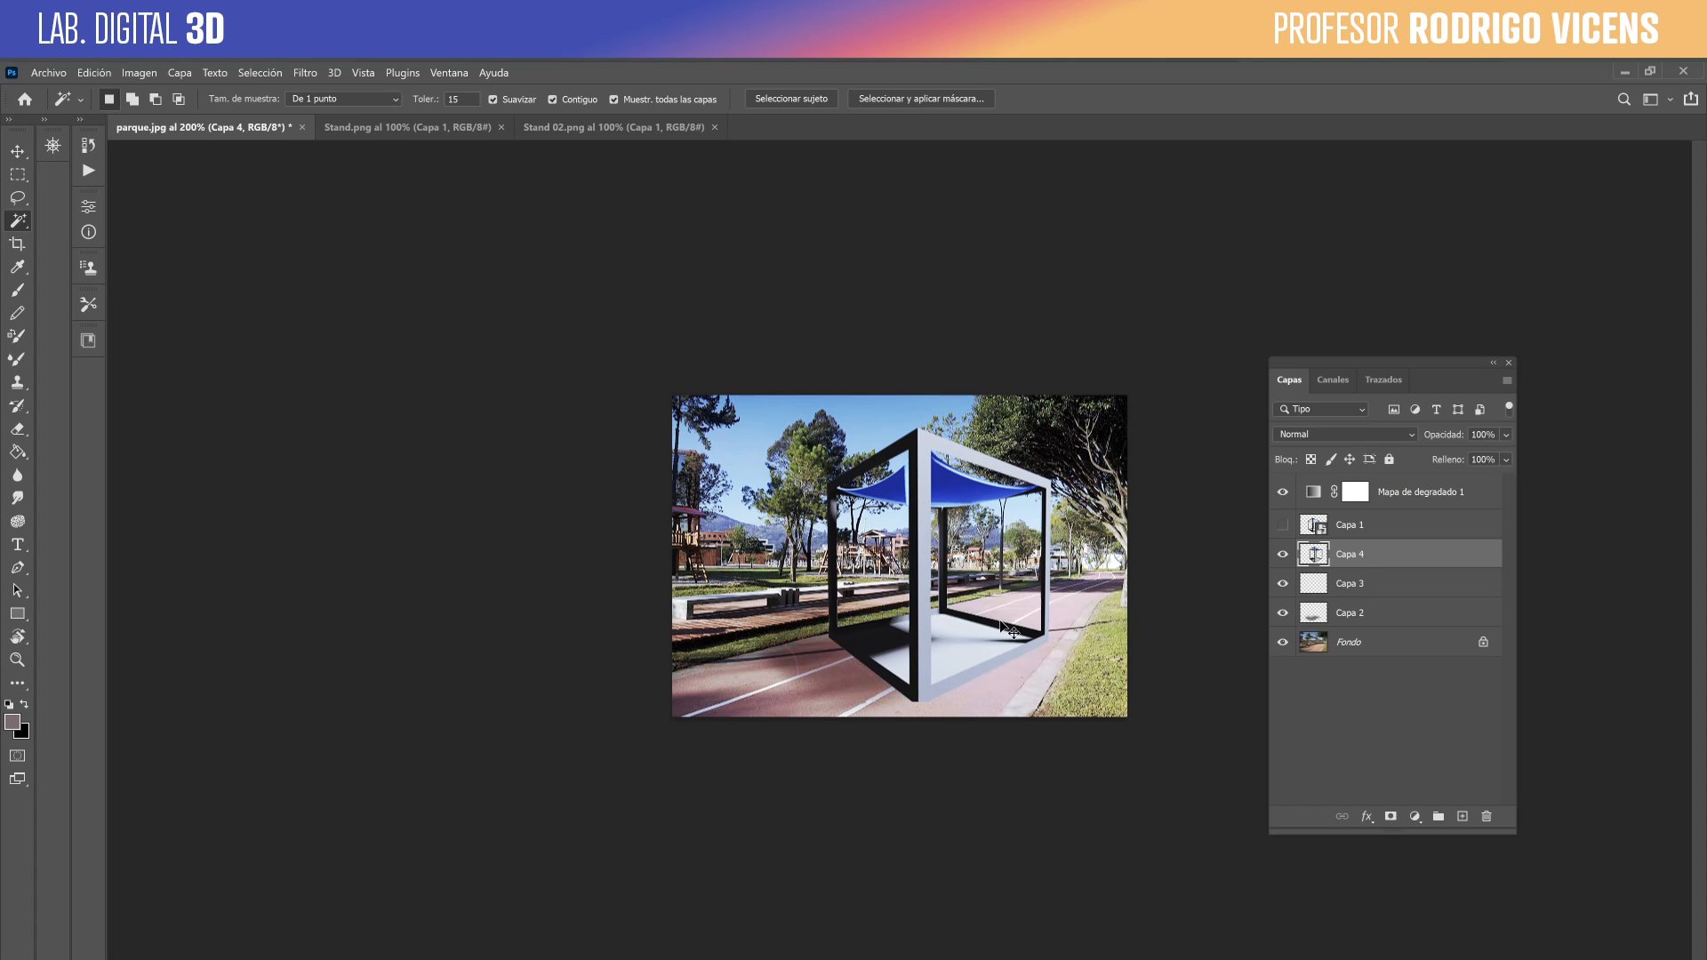
Paste the cut ground and shadow areas as a new layer above Capa 4 and set its blending mode to Multiplicar.
{"action": "key", "text": "ctrl+v"}
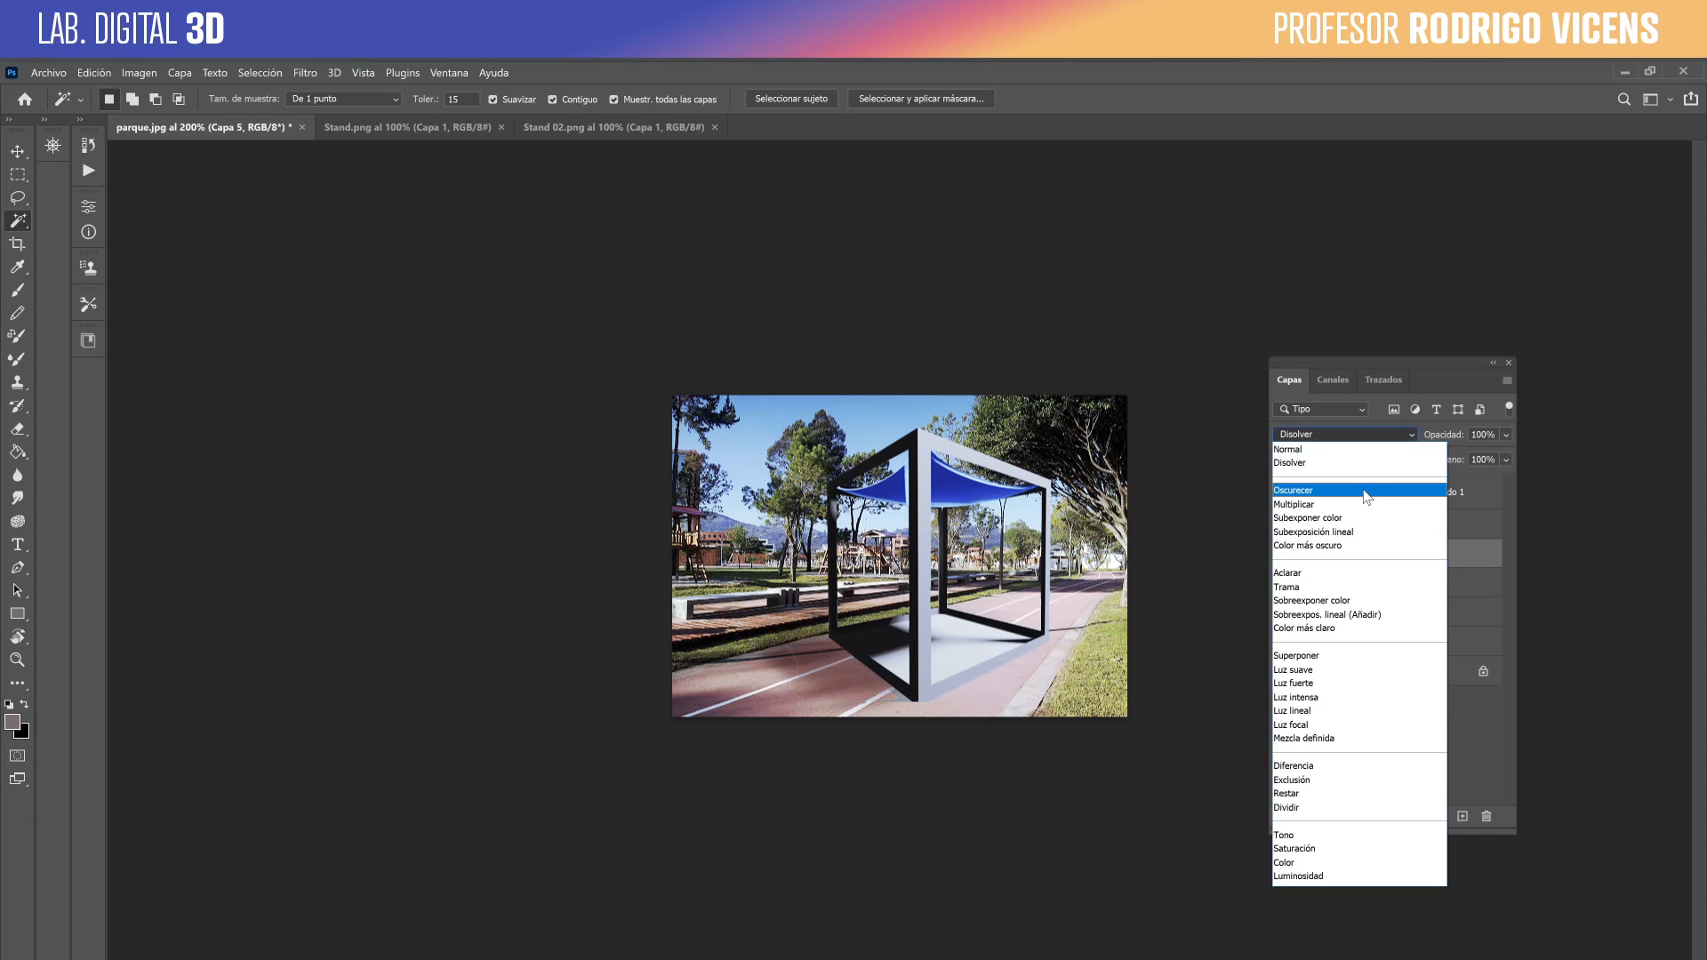
{"action": "left_click", "coordinate": [1366, 505]}
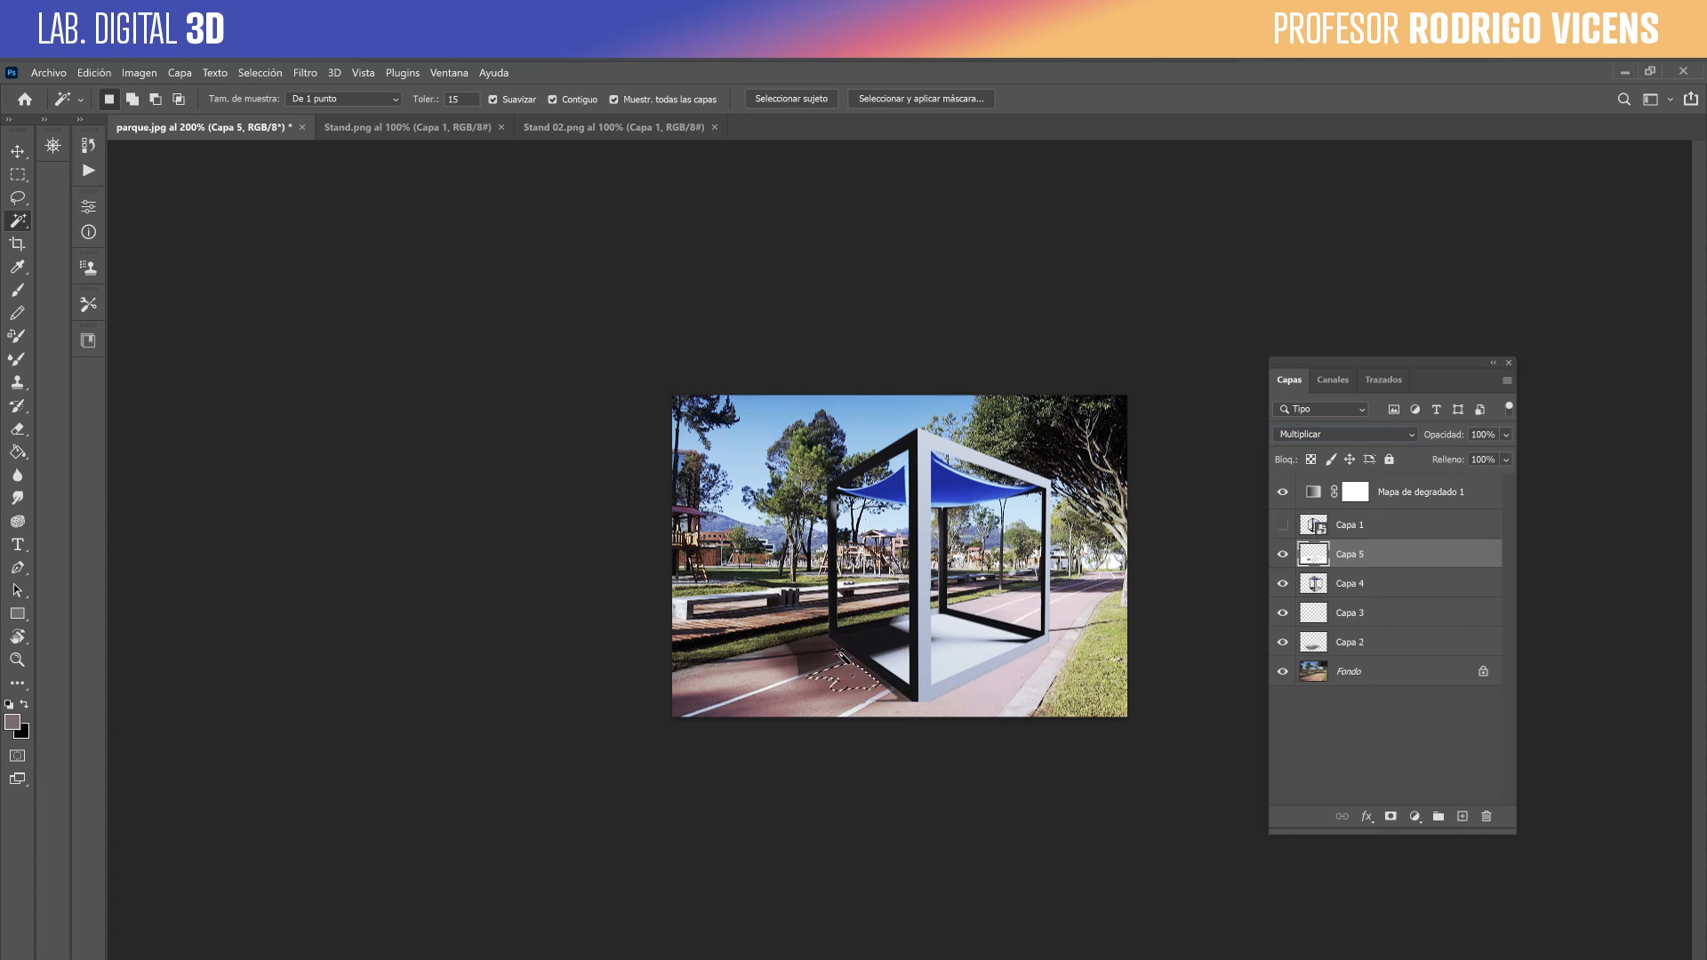
{"action": "key", "text": "z"}
{"action": "left_click", "coordinate": [835, 656]}
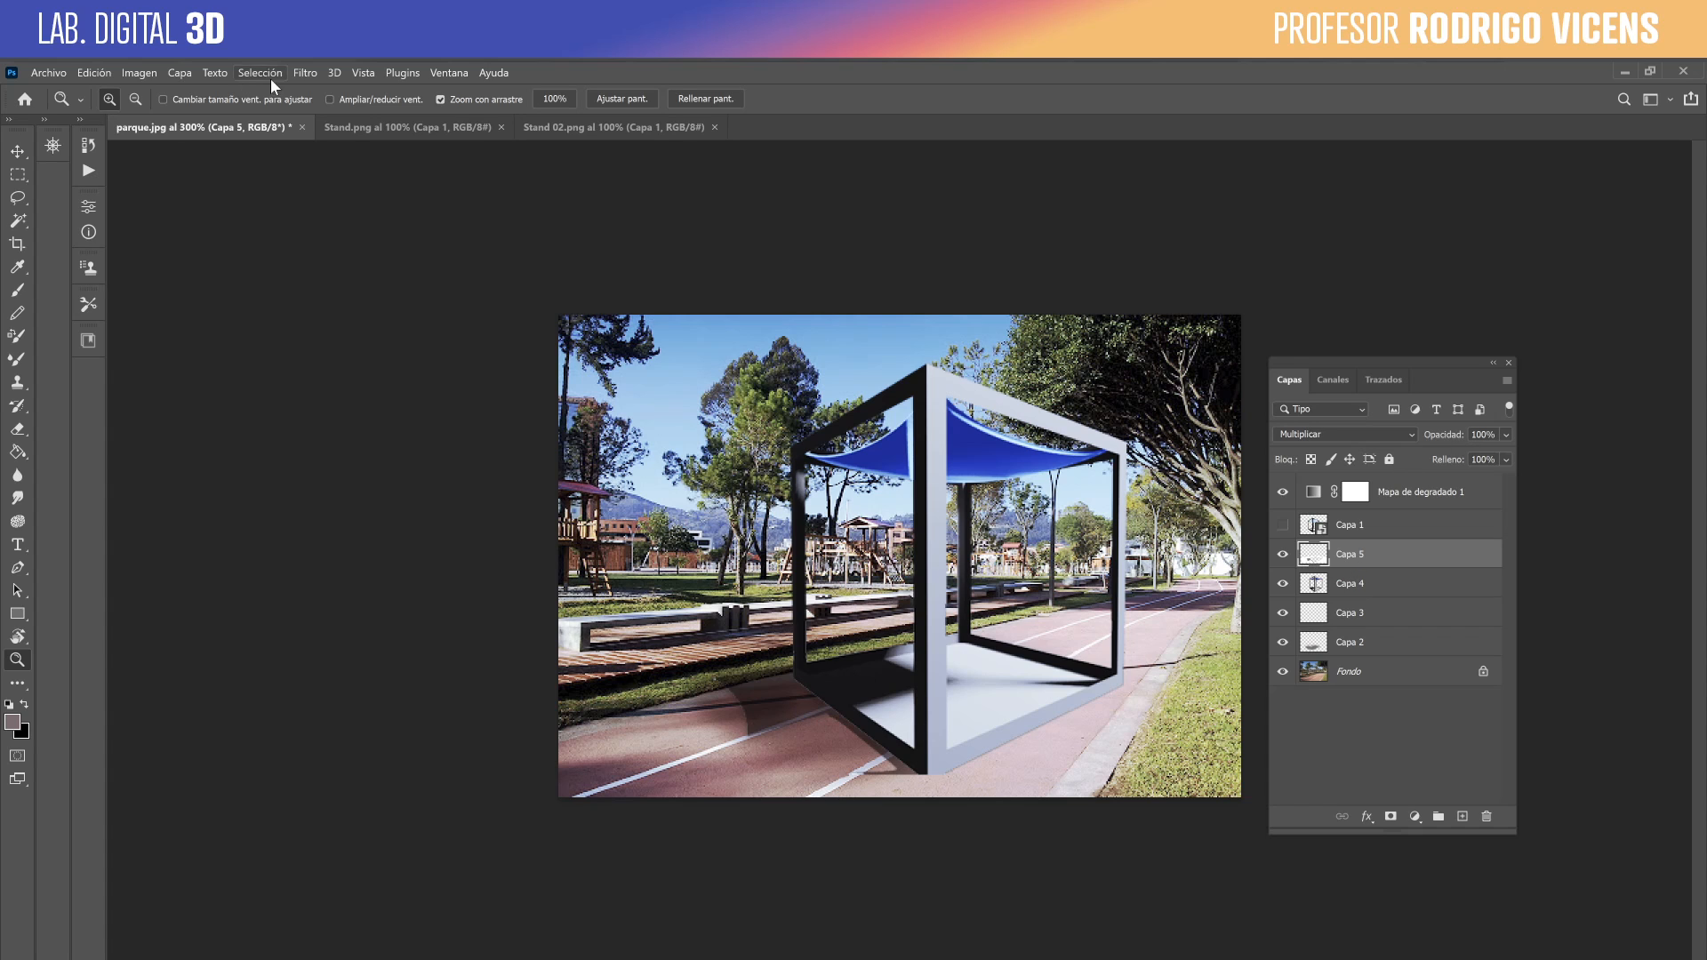
Convert Capa 5 to a smart object and, after previewing other blending modes, keep it on Multiplicar.
{"action": "right_click", "coordinate": [1431, 557]}
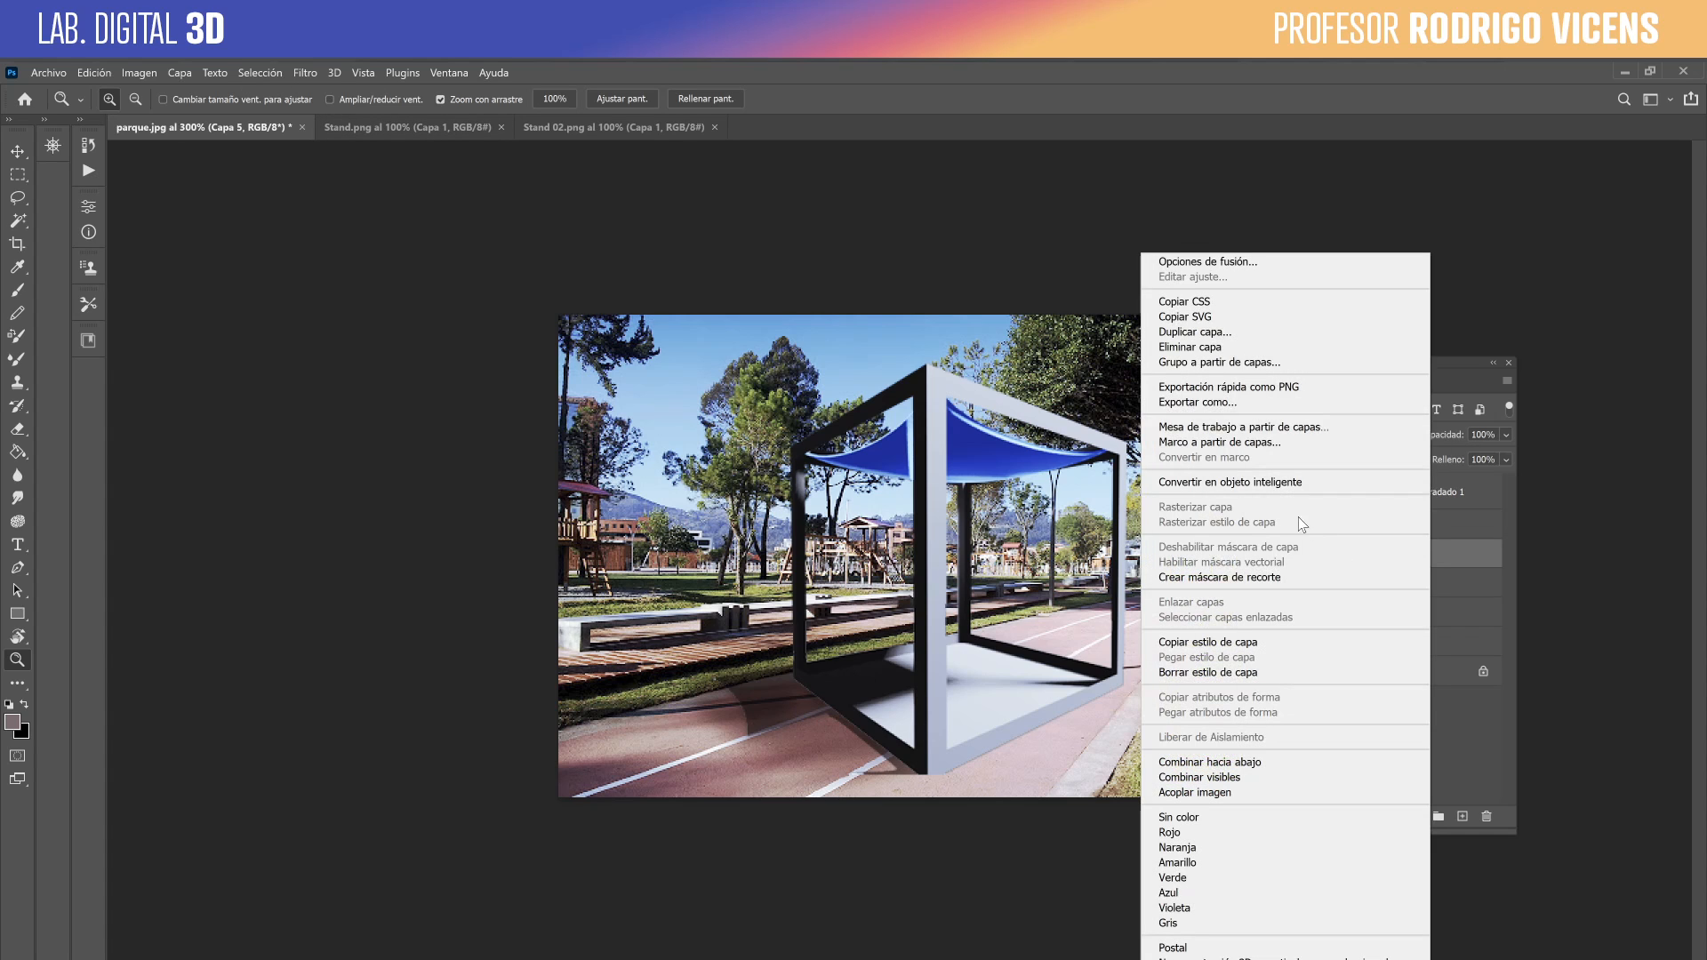
{"action": "left_click", "coordinate": [1297, 481]}
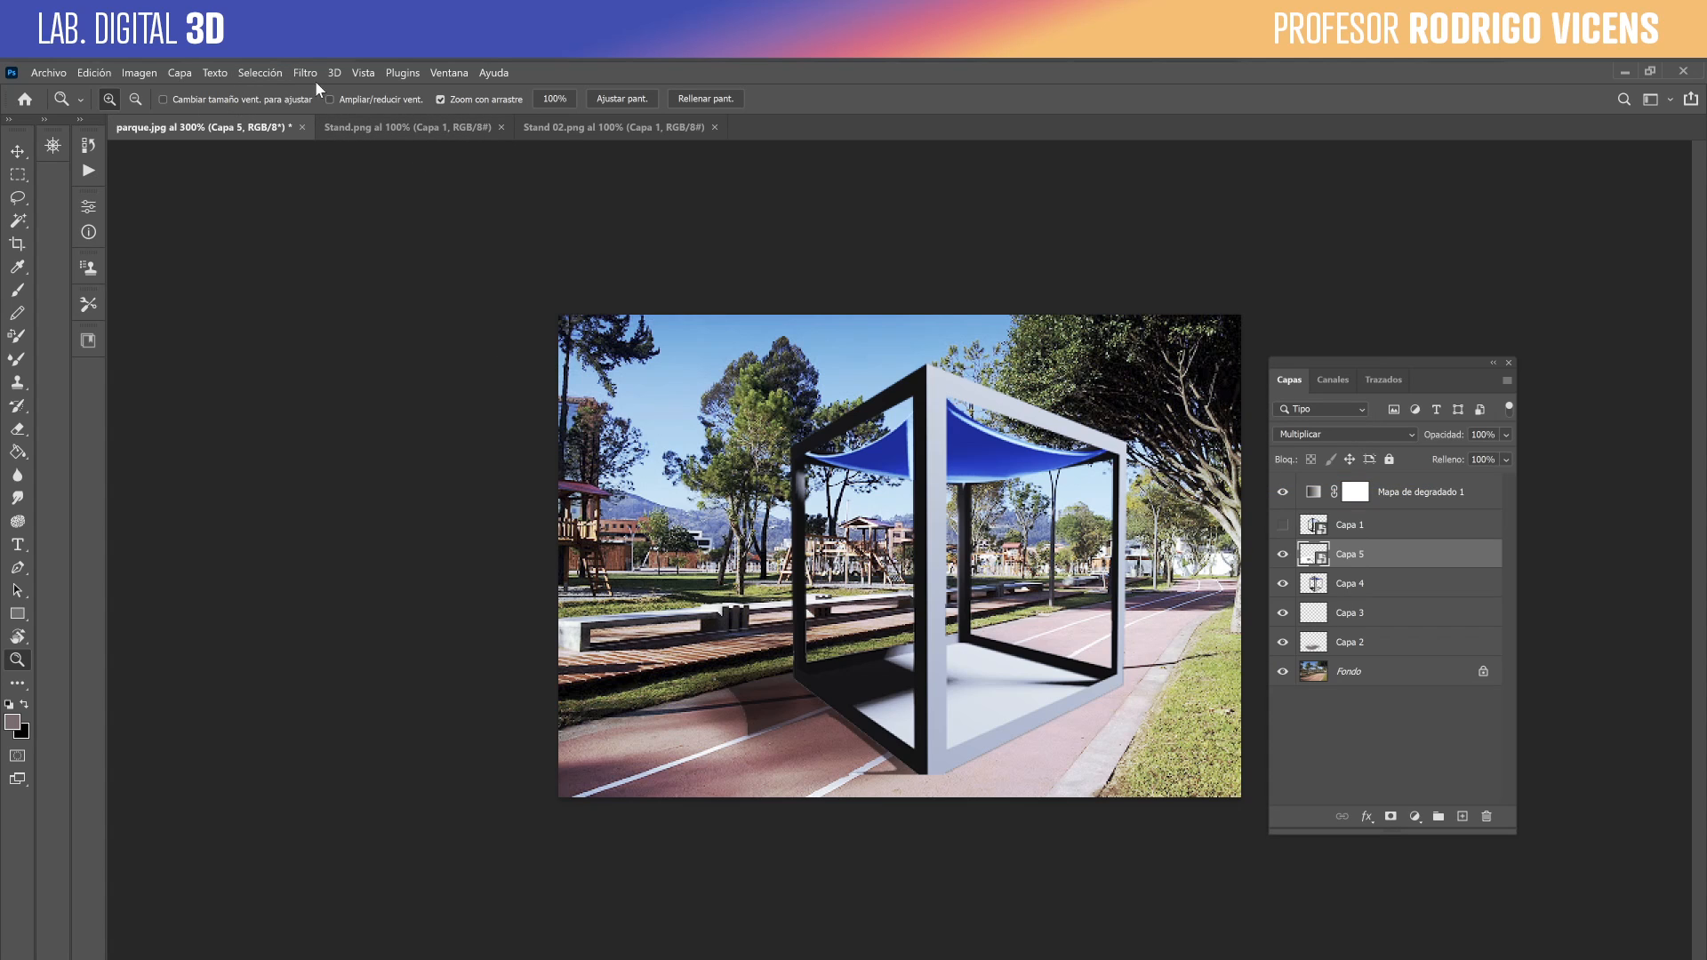
{"action": "left_click", "coordinate": [1328, 436]}
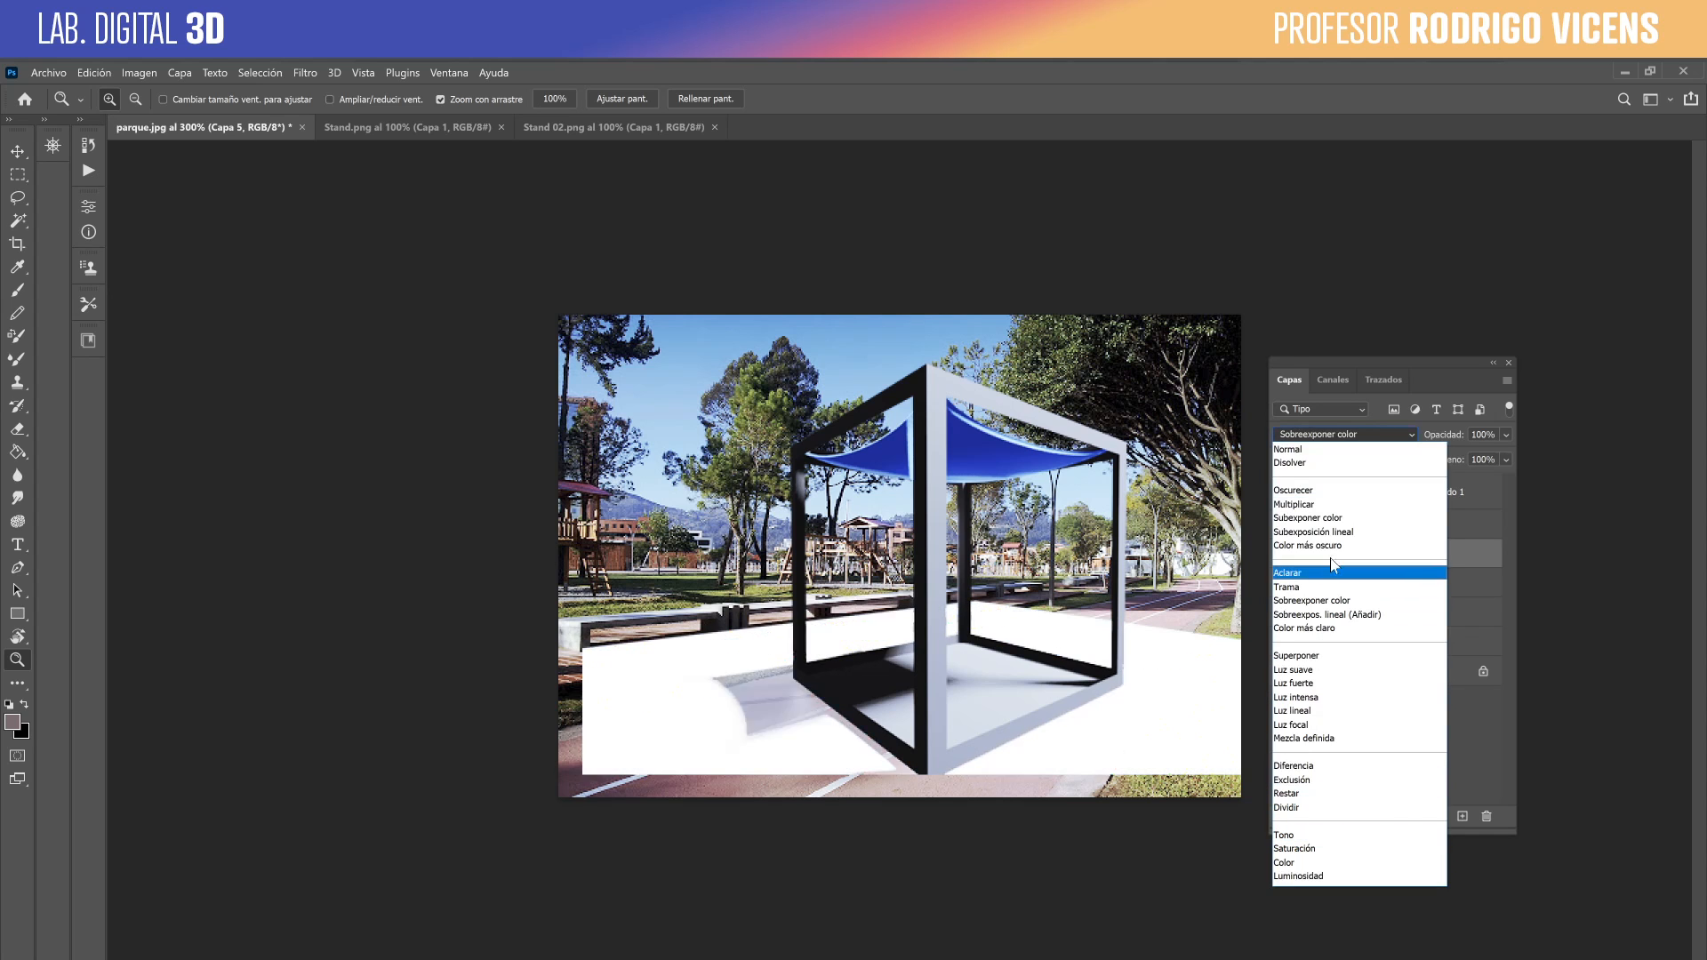
{"action": "left_click", "coordinate": [1322, 505]}
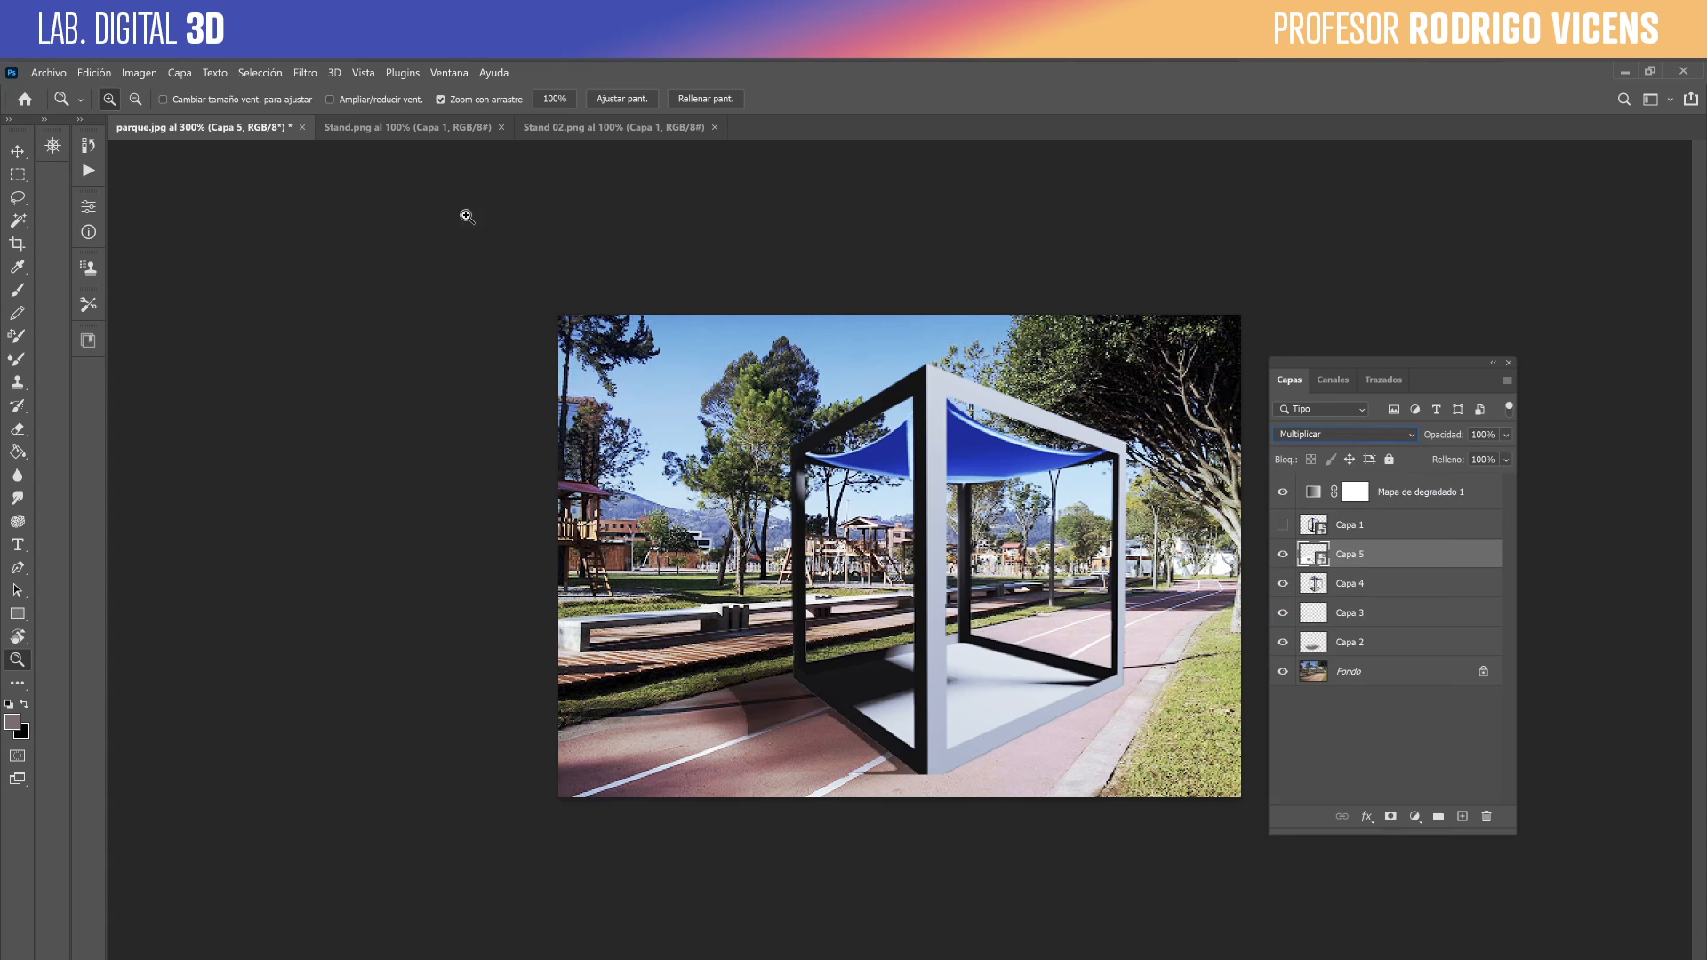
Apply the Desenfocar filter to Capa 5, then check its blending options and leave them unchanged.
{"action": "left_click", "coordinate": [304, 75]}
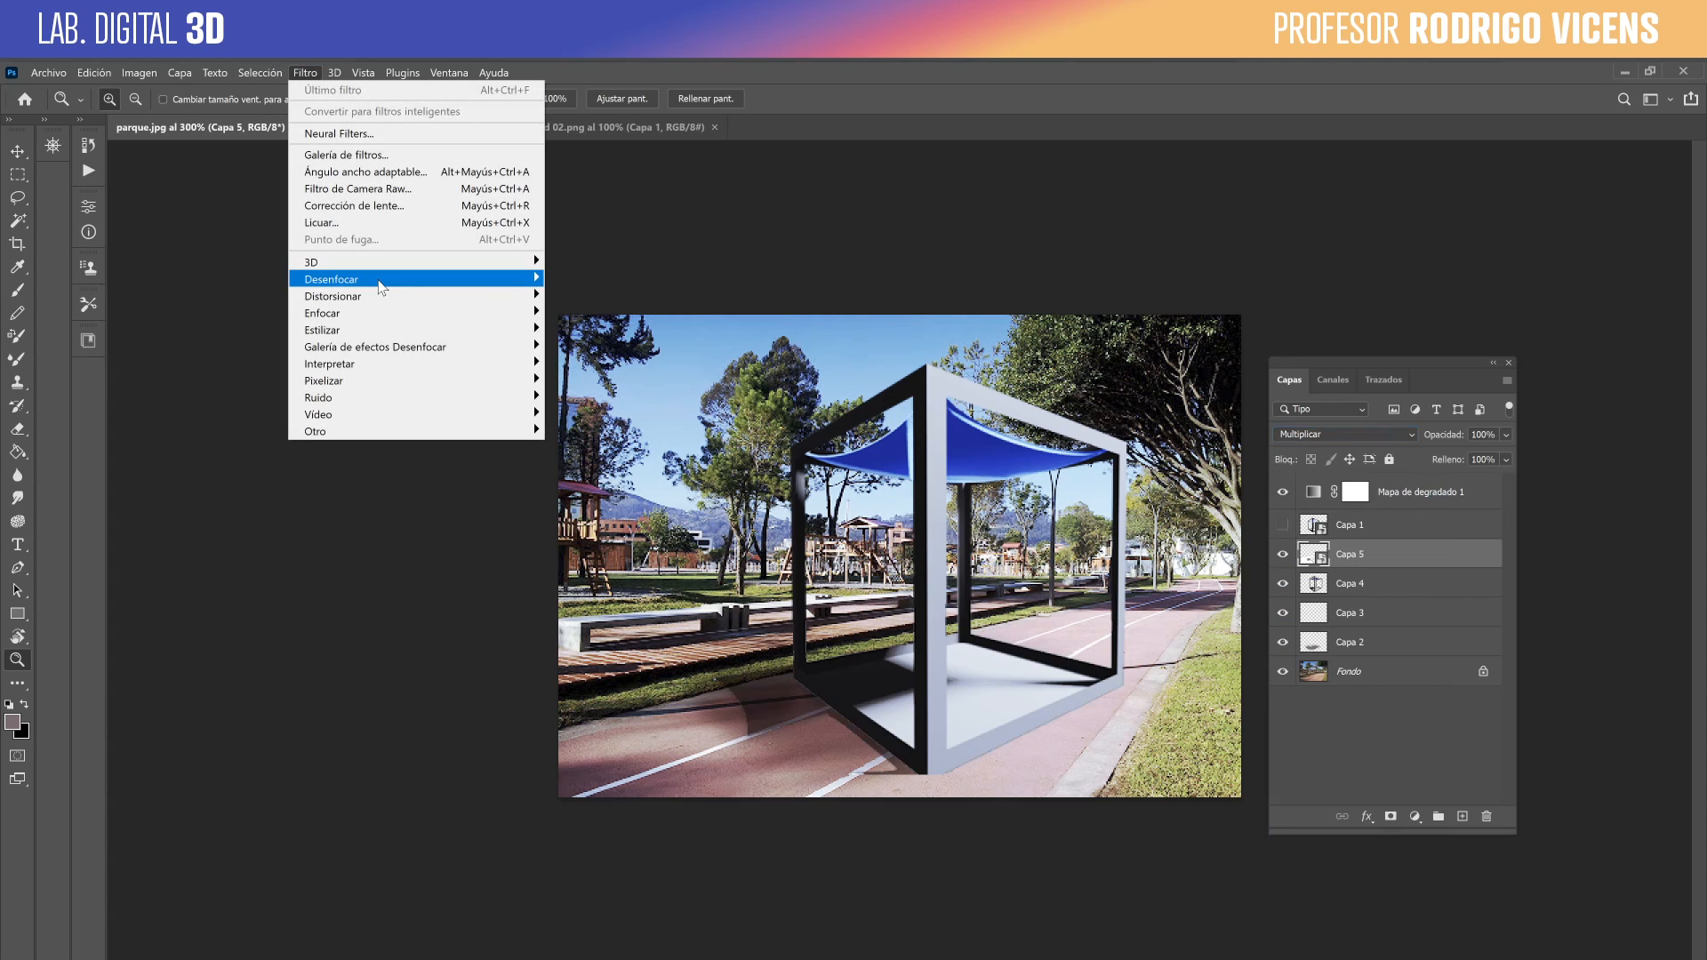
{"action": "mouse_move", "coordinate": [381, 279]}
{"action": "left_click", "coordinate": [663, 279]}
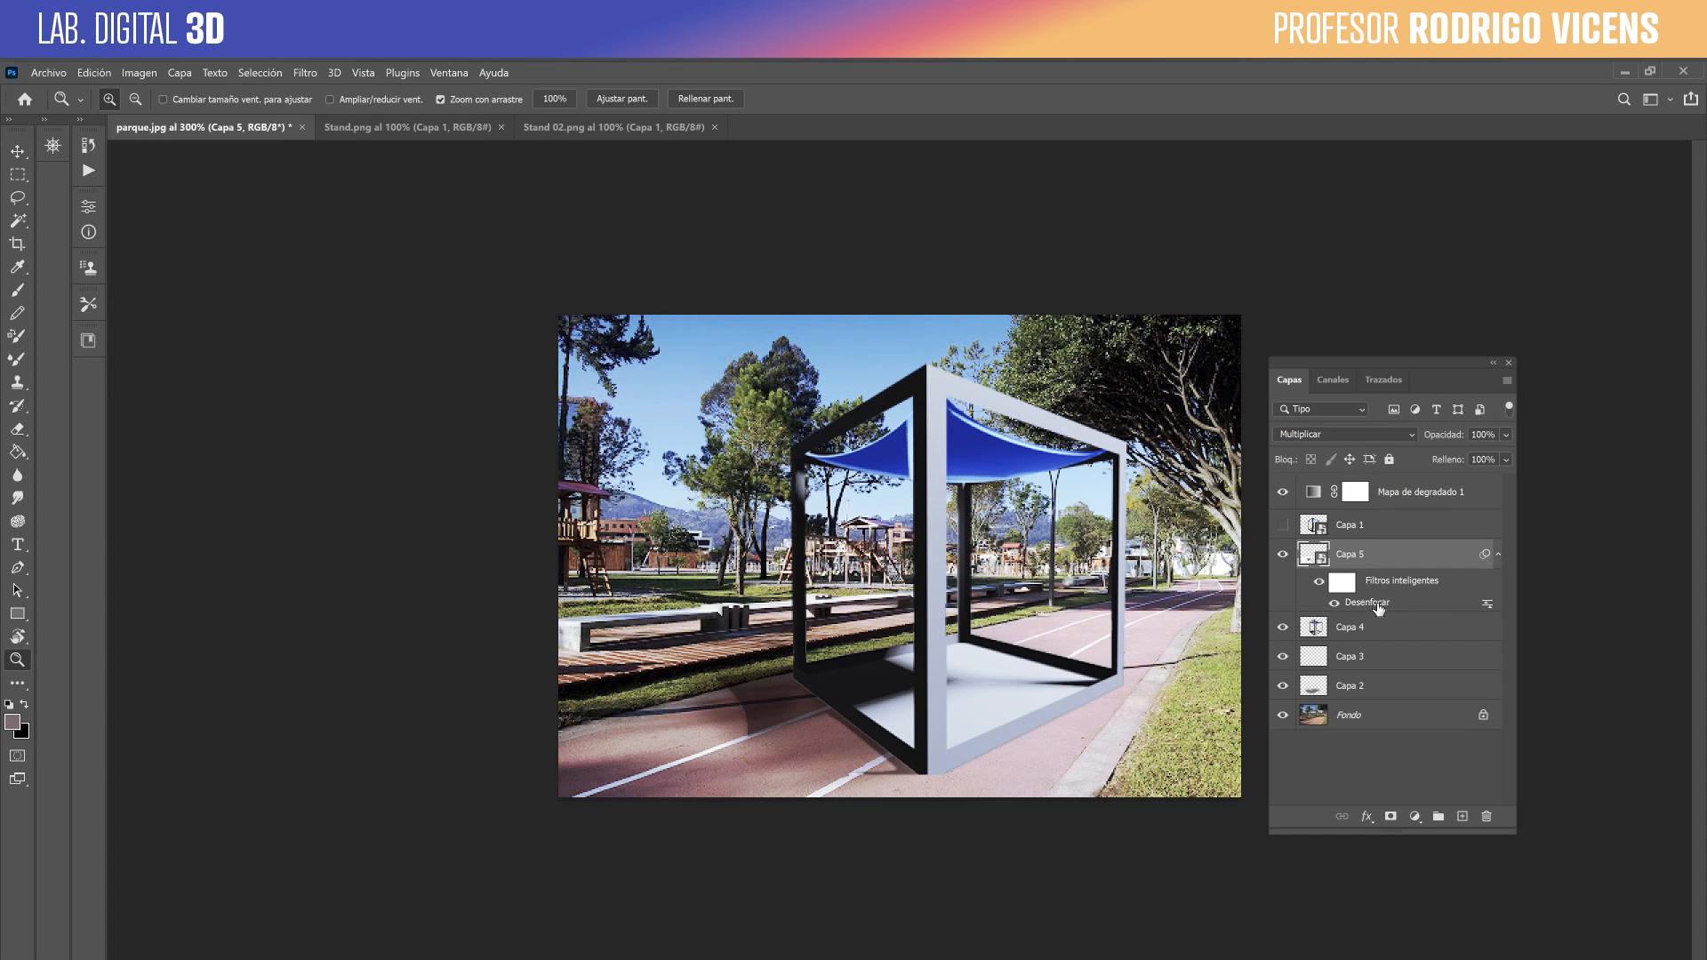
{"action": "double_click", "coordinate": [1488, 603]}
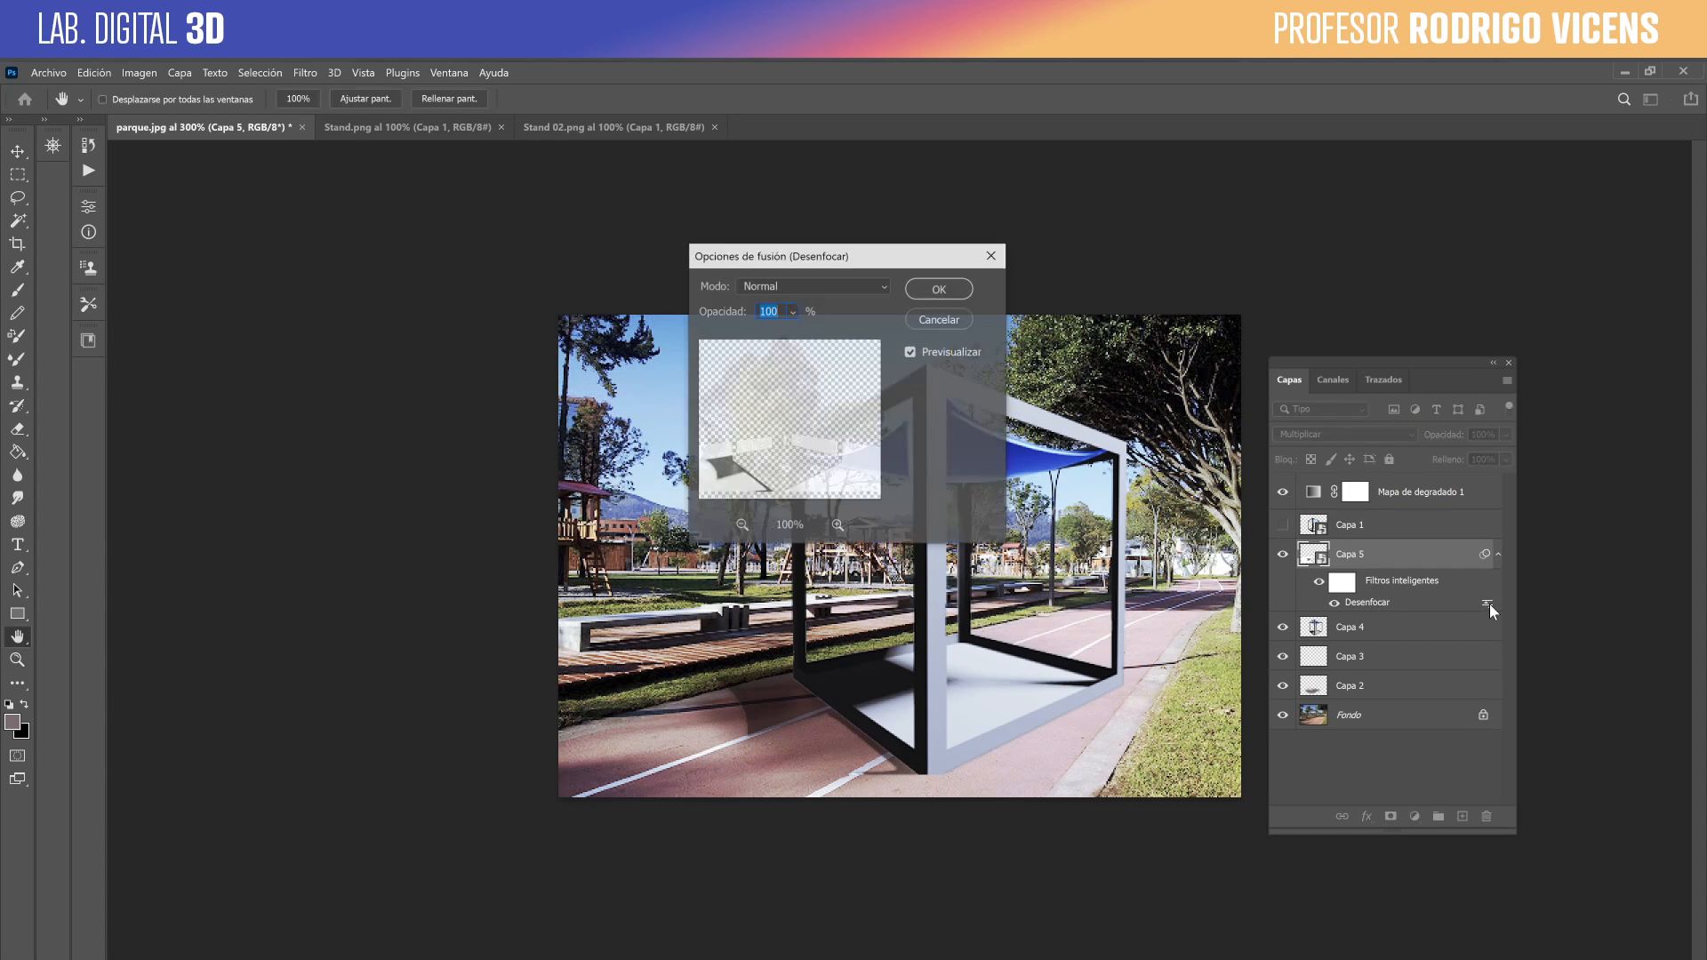
{"action": "left_click", "coordinate": [946, 318]}
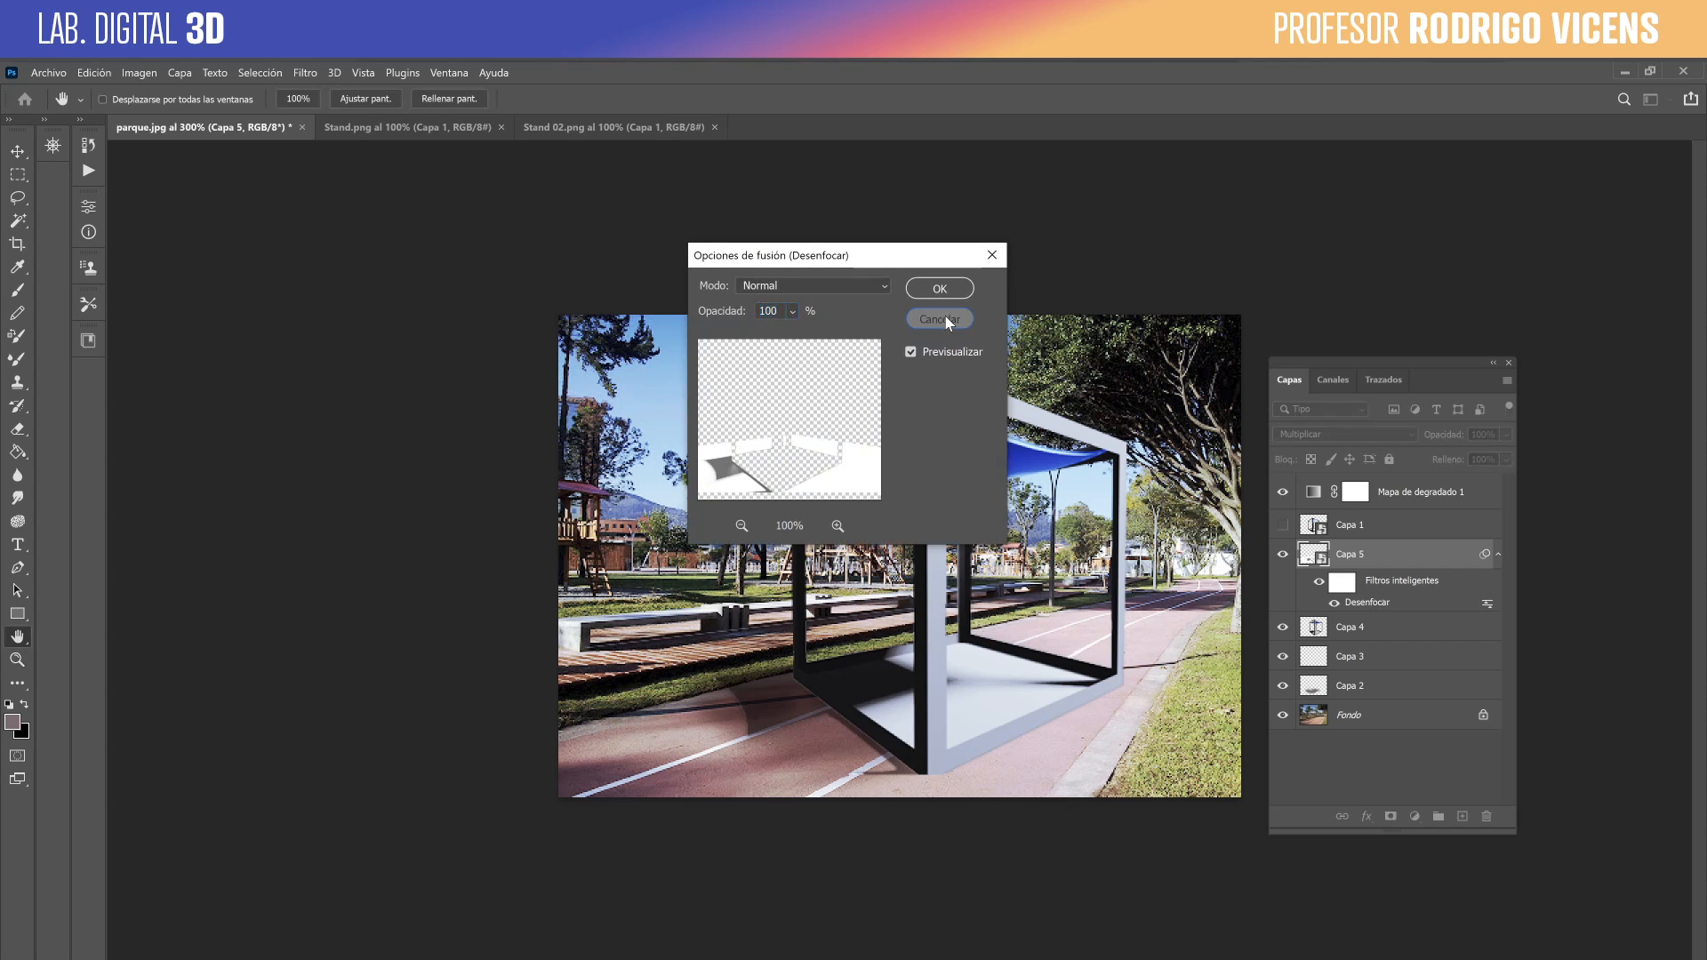
Add a Desenfoque gaussiano smart filter to Capa 5, adjusting the radius to soften the ground shadow.
{"action": "left_click", "coordinate": [304, 75]}
{"action": "mouse_move", "coordinate": [393, 281]}
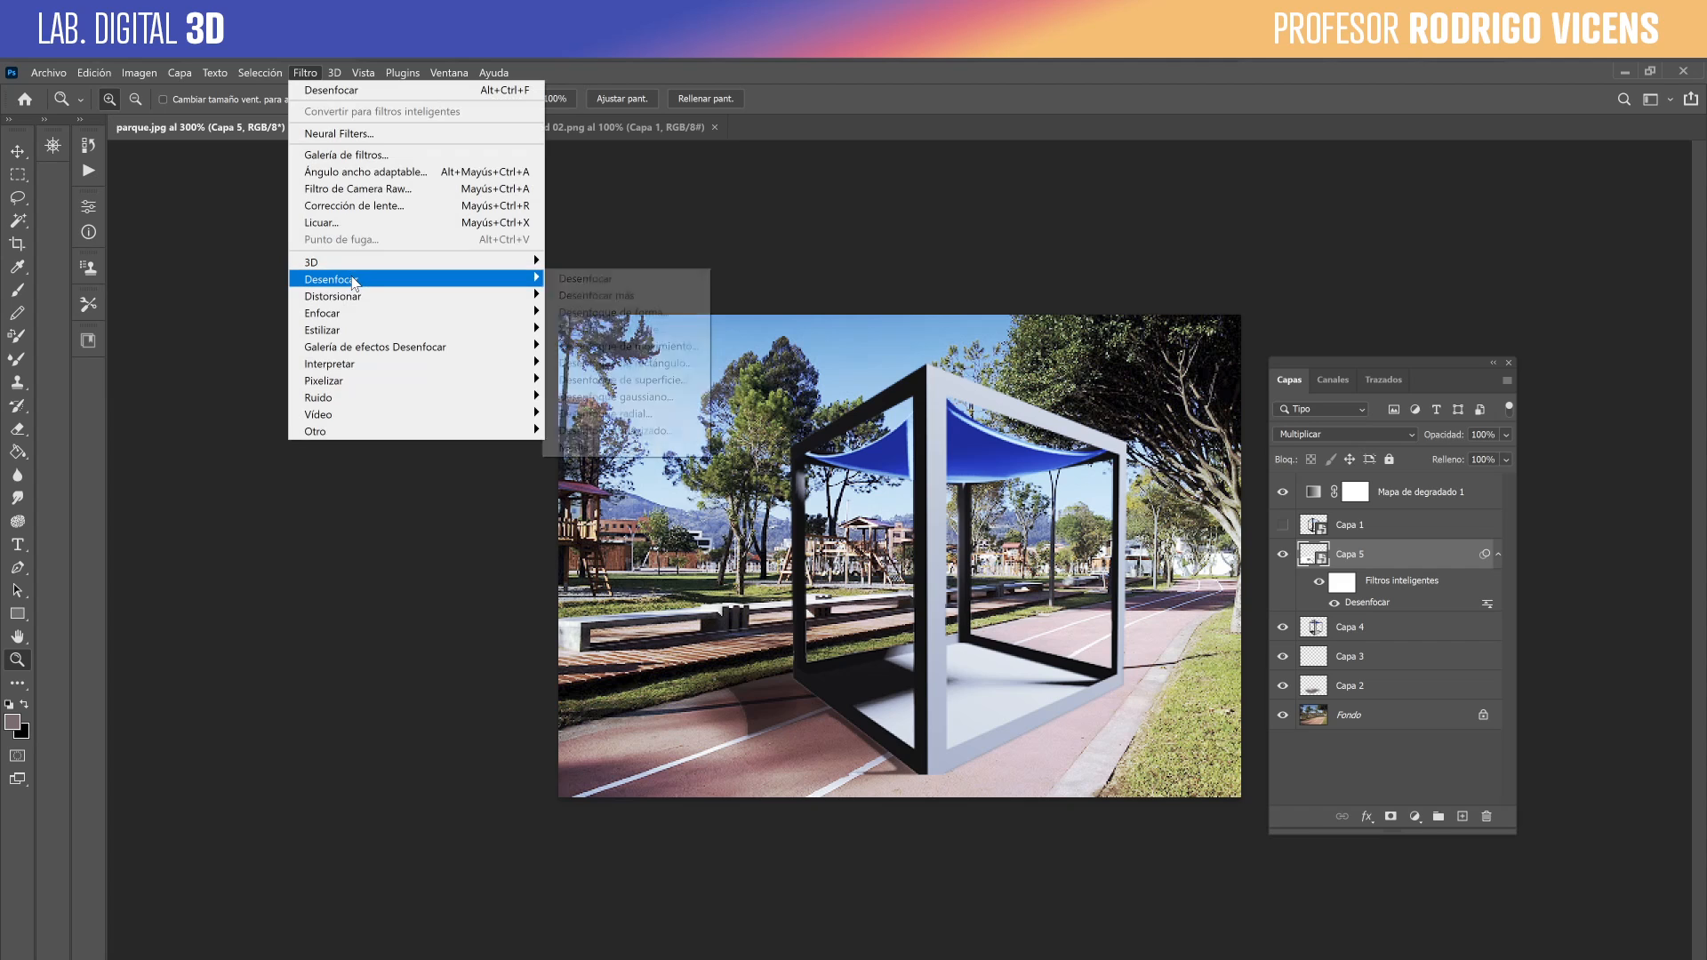
{"action": "left_click", "coordinate": [622, 396]}
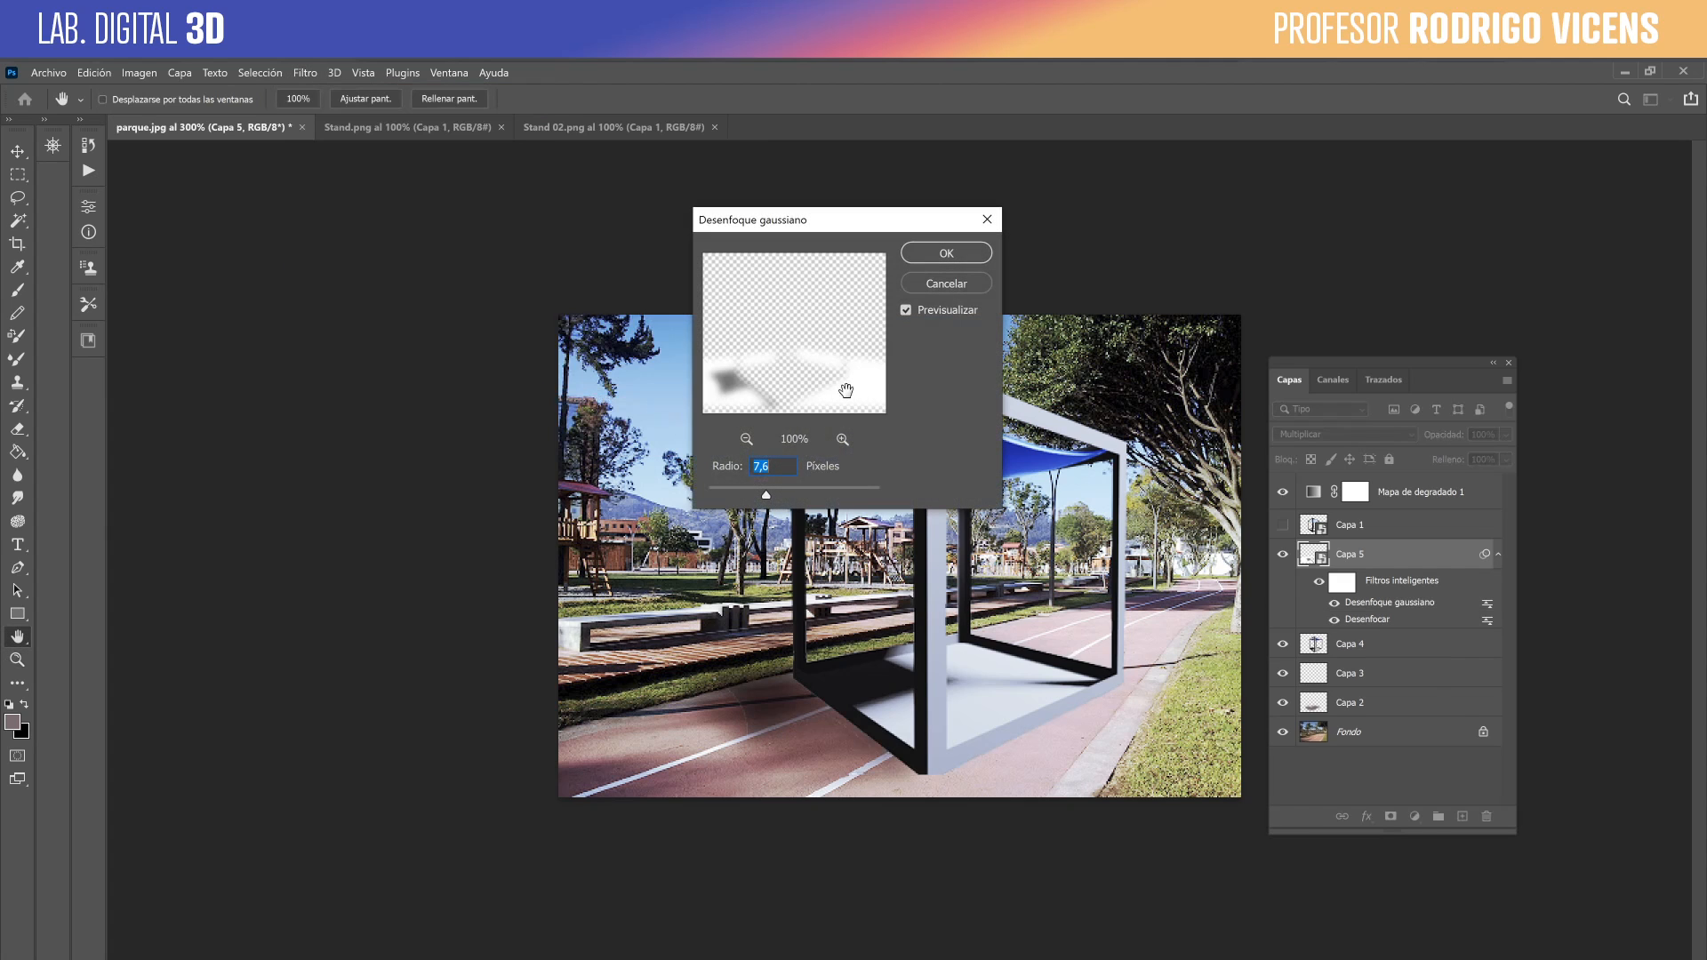
{"action": "left_click_drag", "start_coordinate": [778, 501], "coordinate": [767, 501]}
{"action": "left_click", "coordinate": [957, 252]}
{"action": "key", "text": "z"}
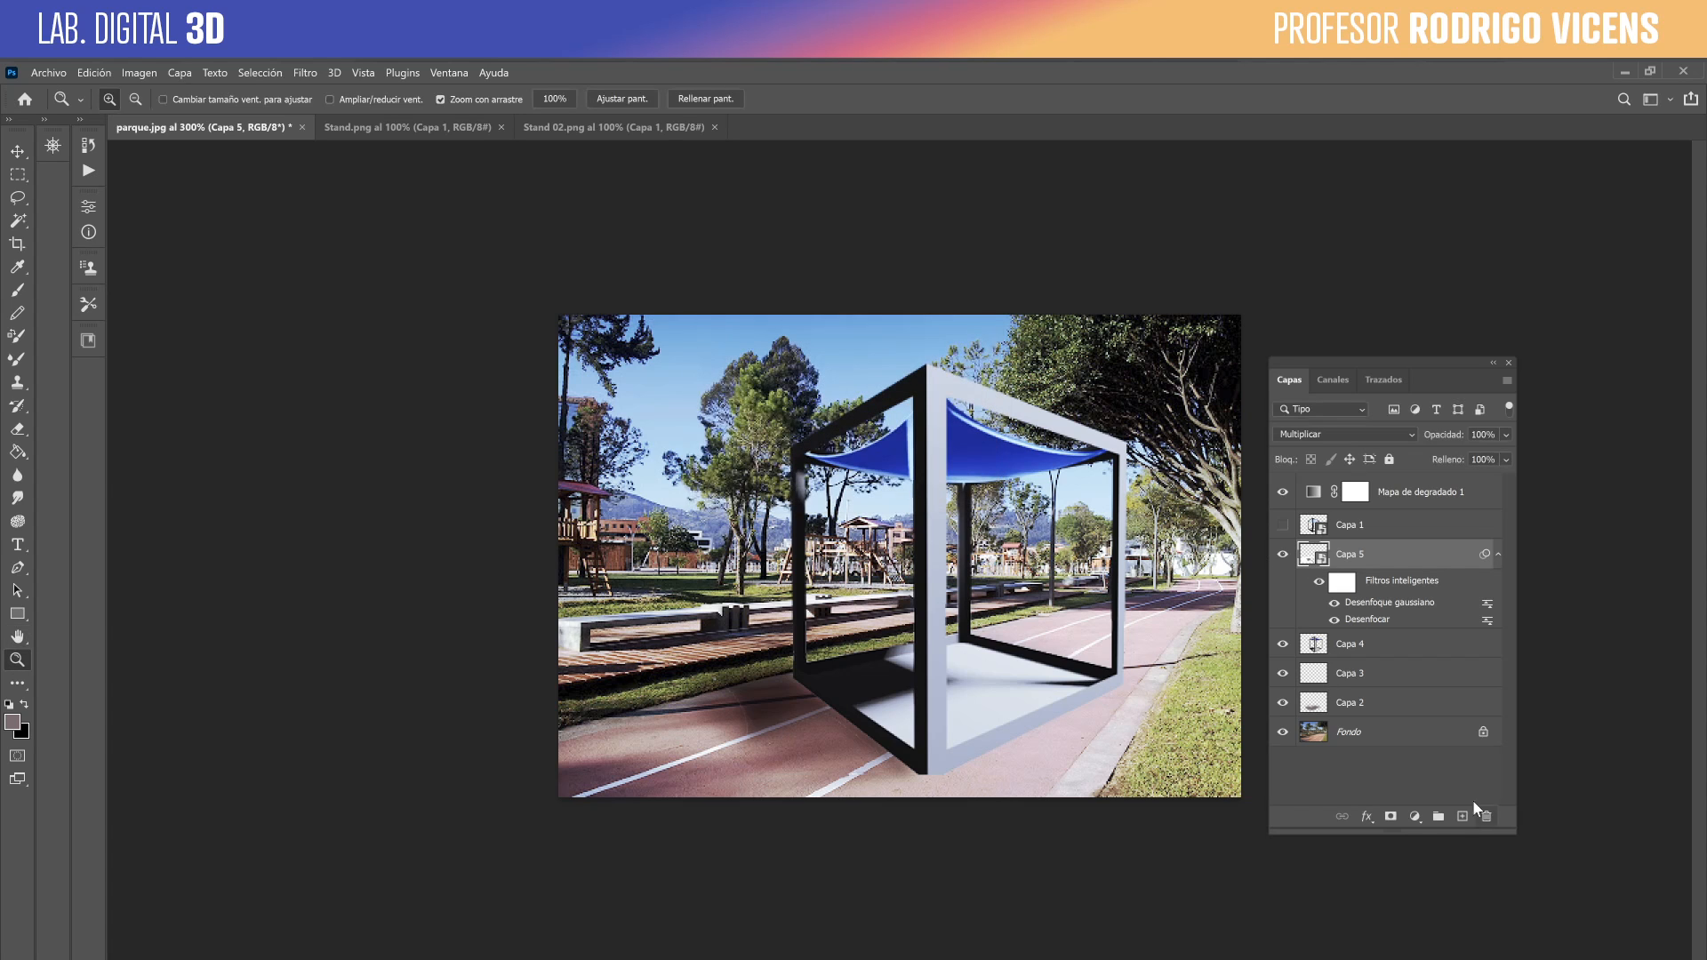
Add a layer mask to Capa 5 and adjust the Brush to a smaller, harder tip.
{"action": "left_click", "coordinate": [1390, 816]}
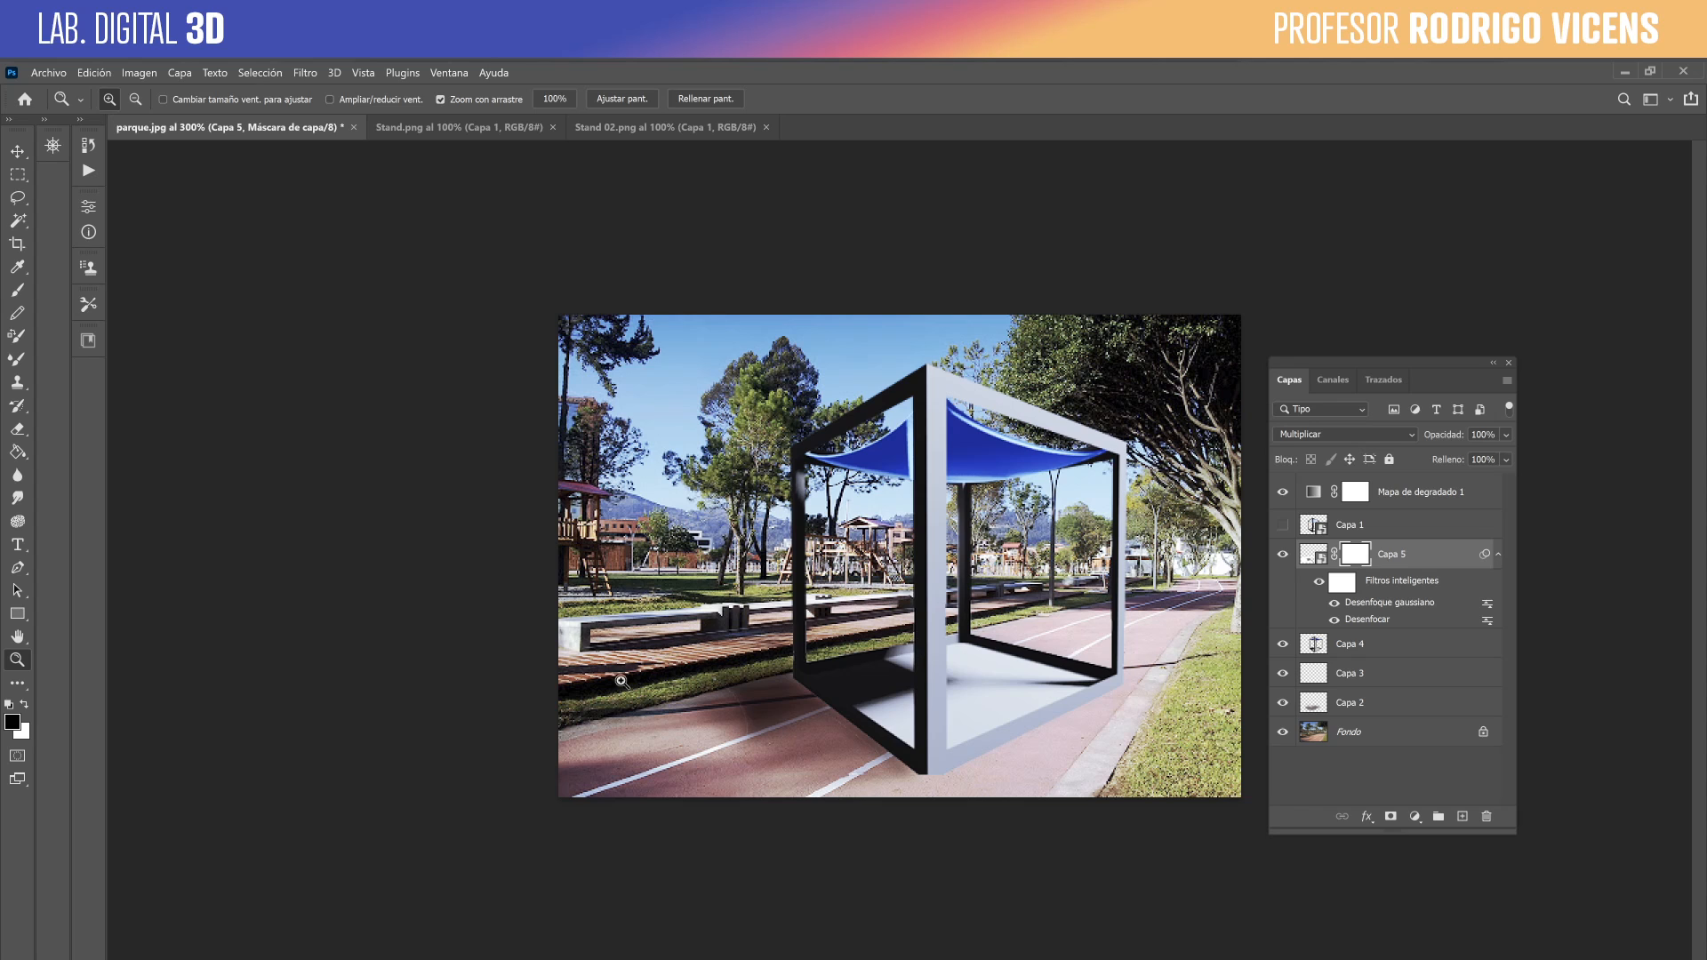
{"action": "key", "text": "b"}
{"action": "key", "text": "ctrl+plus"}
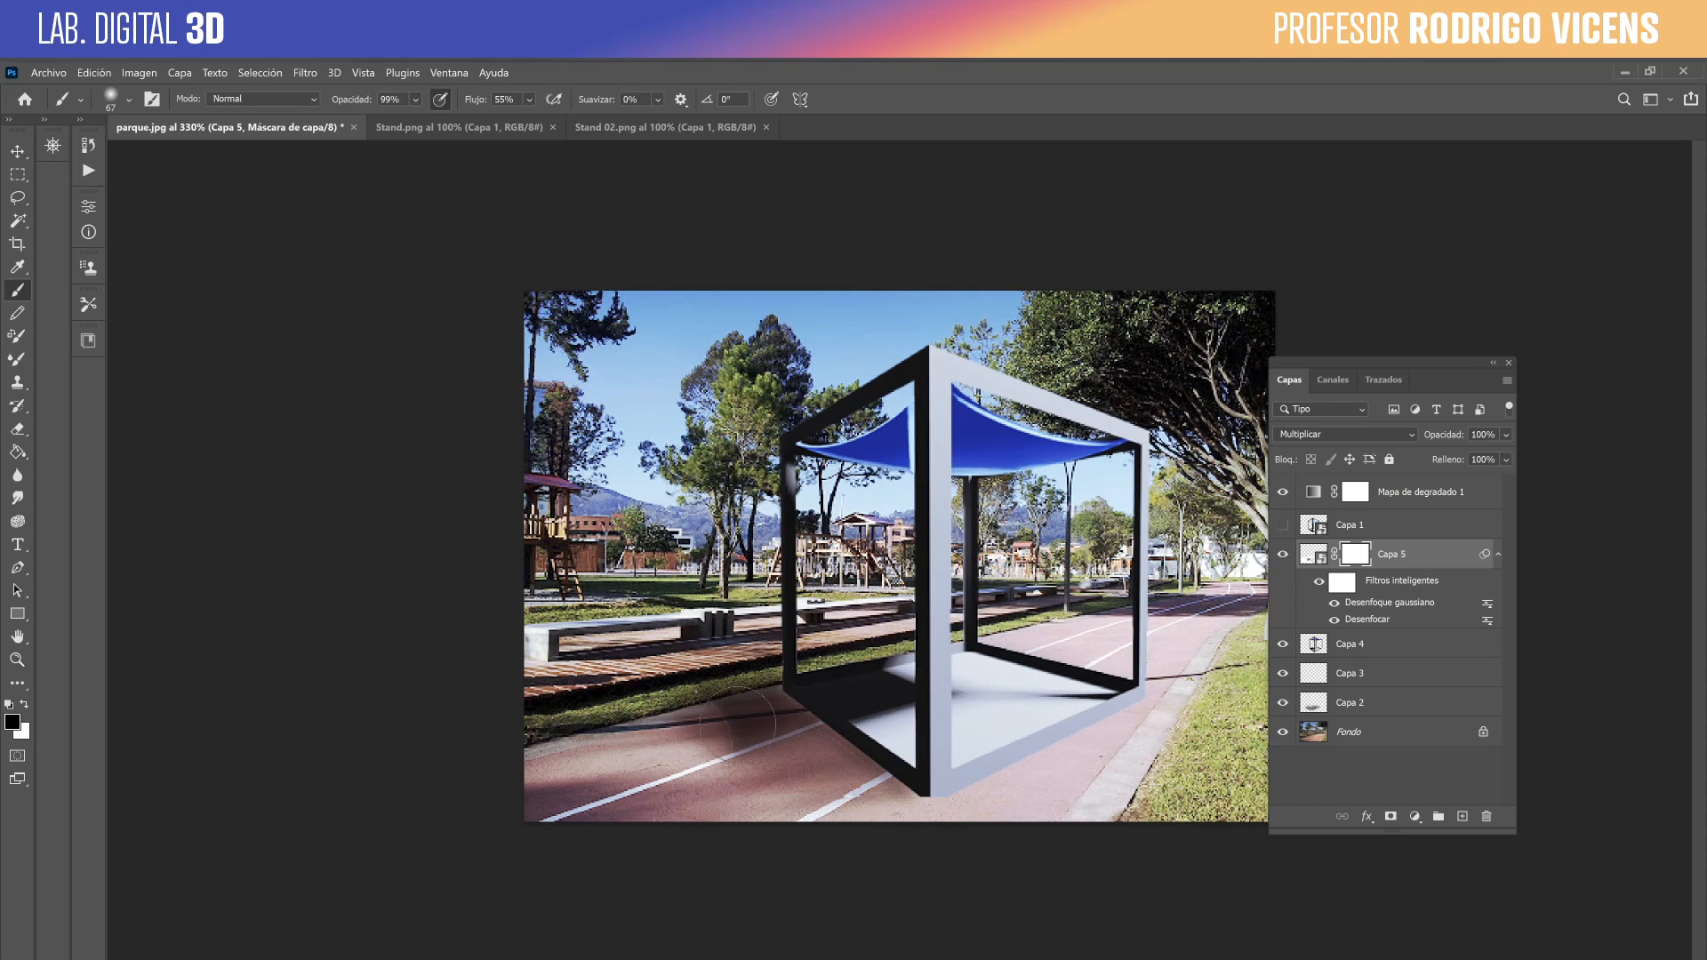
{"action": "mouse_move", "coordinate": [729, 724]}
{"action": "right_mouse_down", "text": "alt"}
{"action": "mouse_move", "coordinate": [716, 724]}
{"action": "mouse_move", "coordinate": [729, 711]}
{"action": "right_mouse_up", "text": "alt"}
{"action": "key", "text": "x"}
Add a layer mask to Capa 4 and paint black on it over the unwanted ground area beside the cube's base.
{"action": "left_click", "coordinate": [1319, 646]}
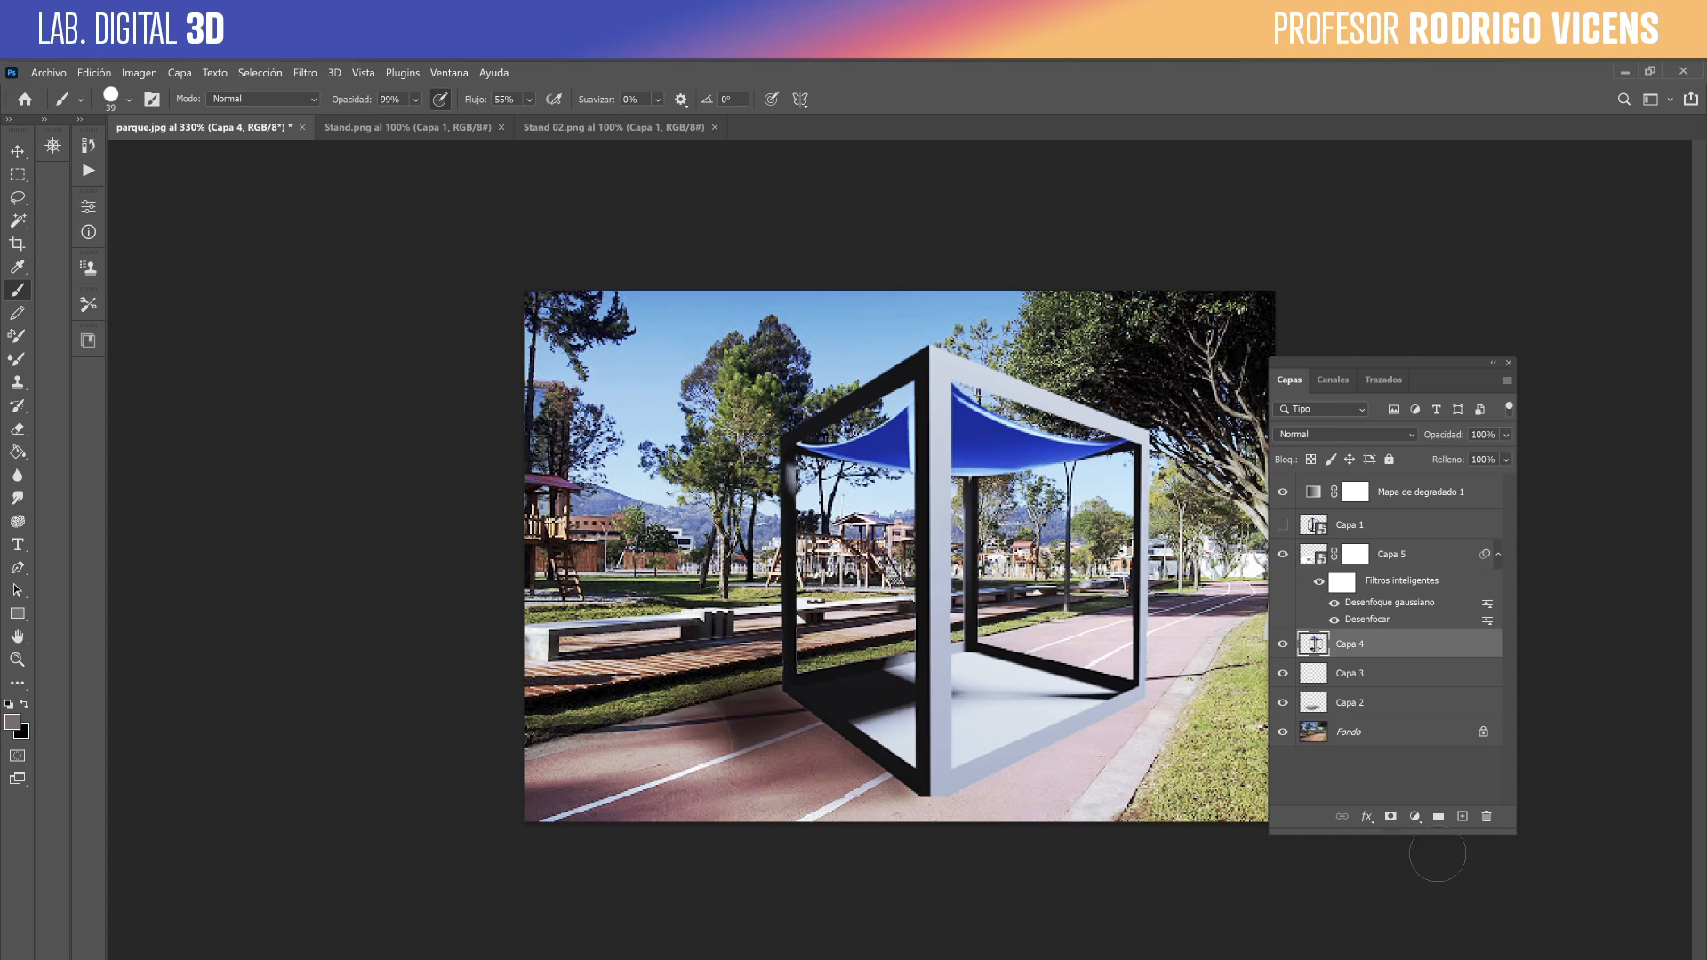
{"action": "left_click", "coordinate": [1390, 816]}
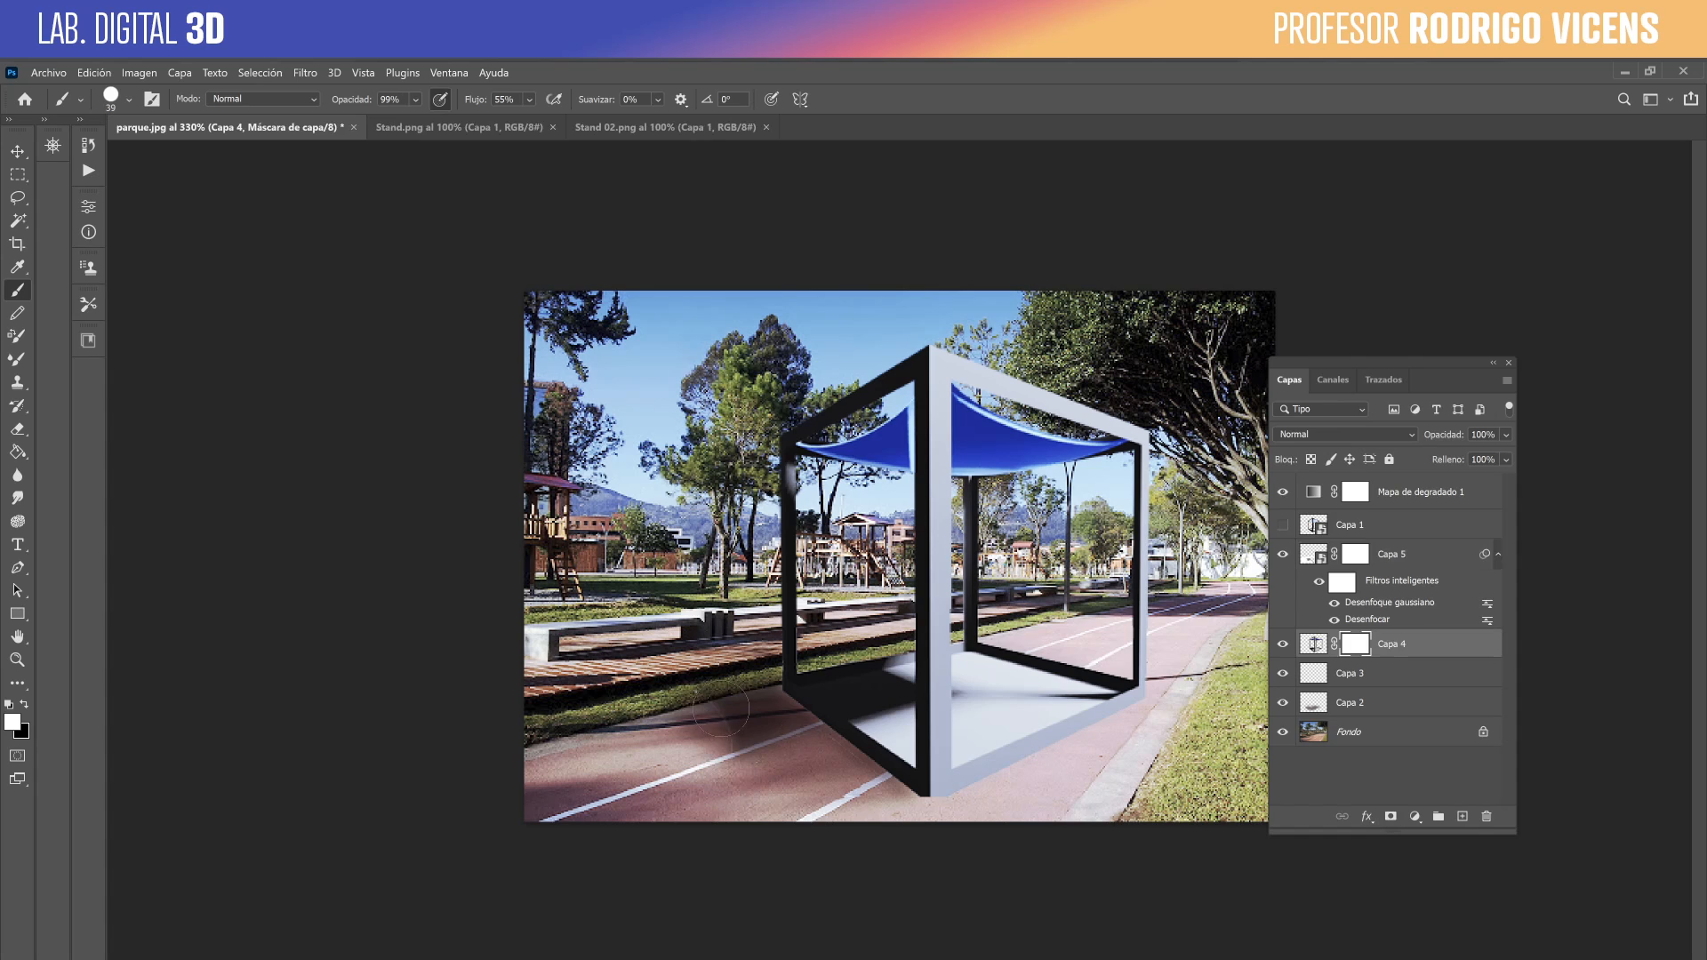
{"action": "left_click", "coordinate": [24, 705]}
{"action": "key", "text": "z"}
{"action": "left_click", "coordinate": [837, 687], "text": "alt"}
{"action": "left_click", "coordinate": [845, 690], "text": "alt"}
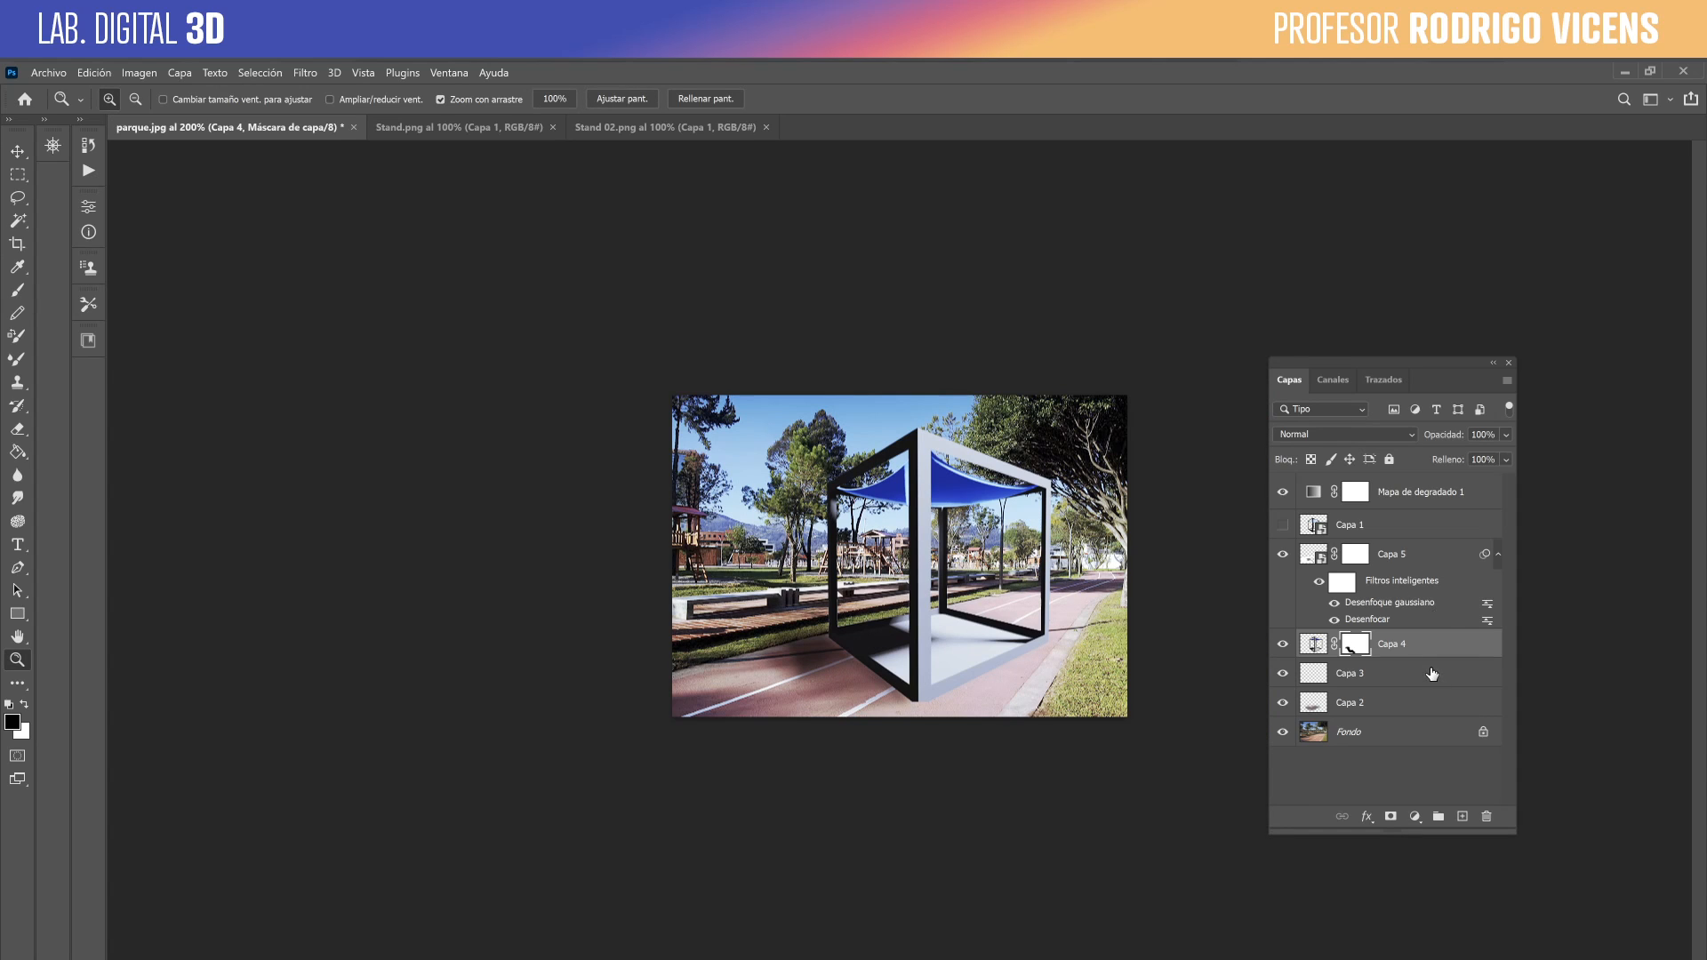
Group Capa 5 and Capa 4, scale the group to 81.65%, and position it on the running track.
{"action": "left_click", "coordinate": [1442, 556], "text": "ctrl"}
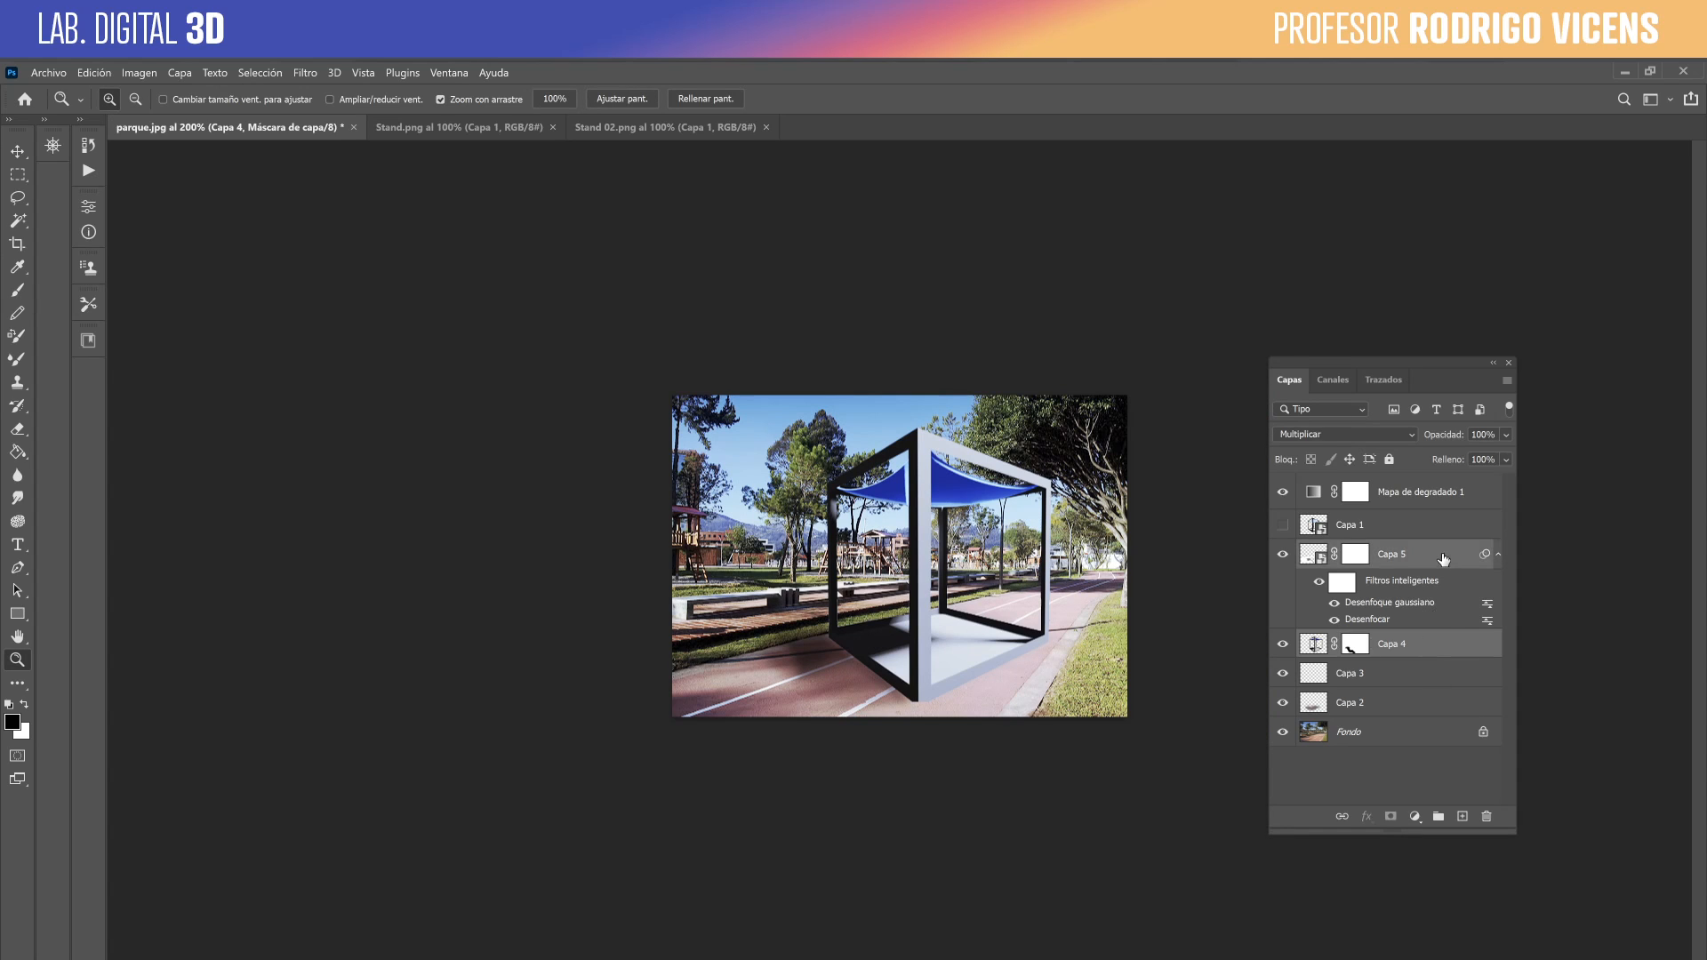
{"action": "key", "text": "ctrl+g"}
{"action": "key", "text": "ctrl+t"}
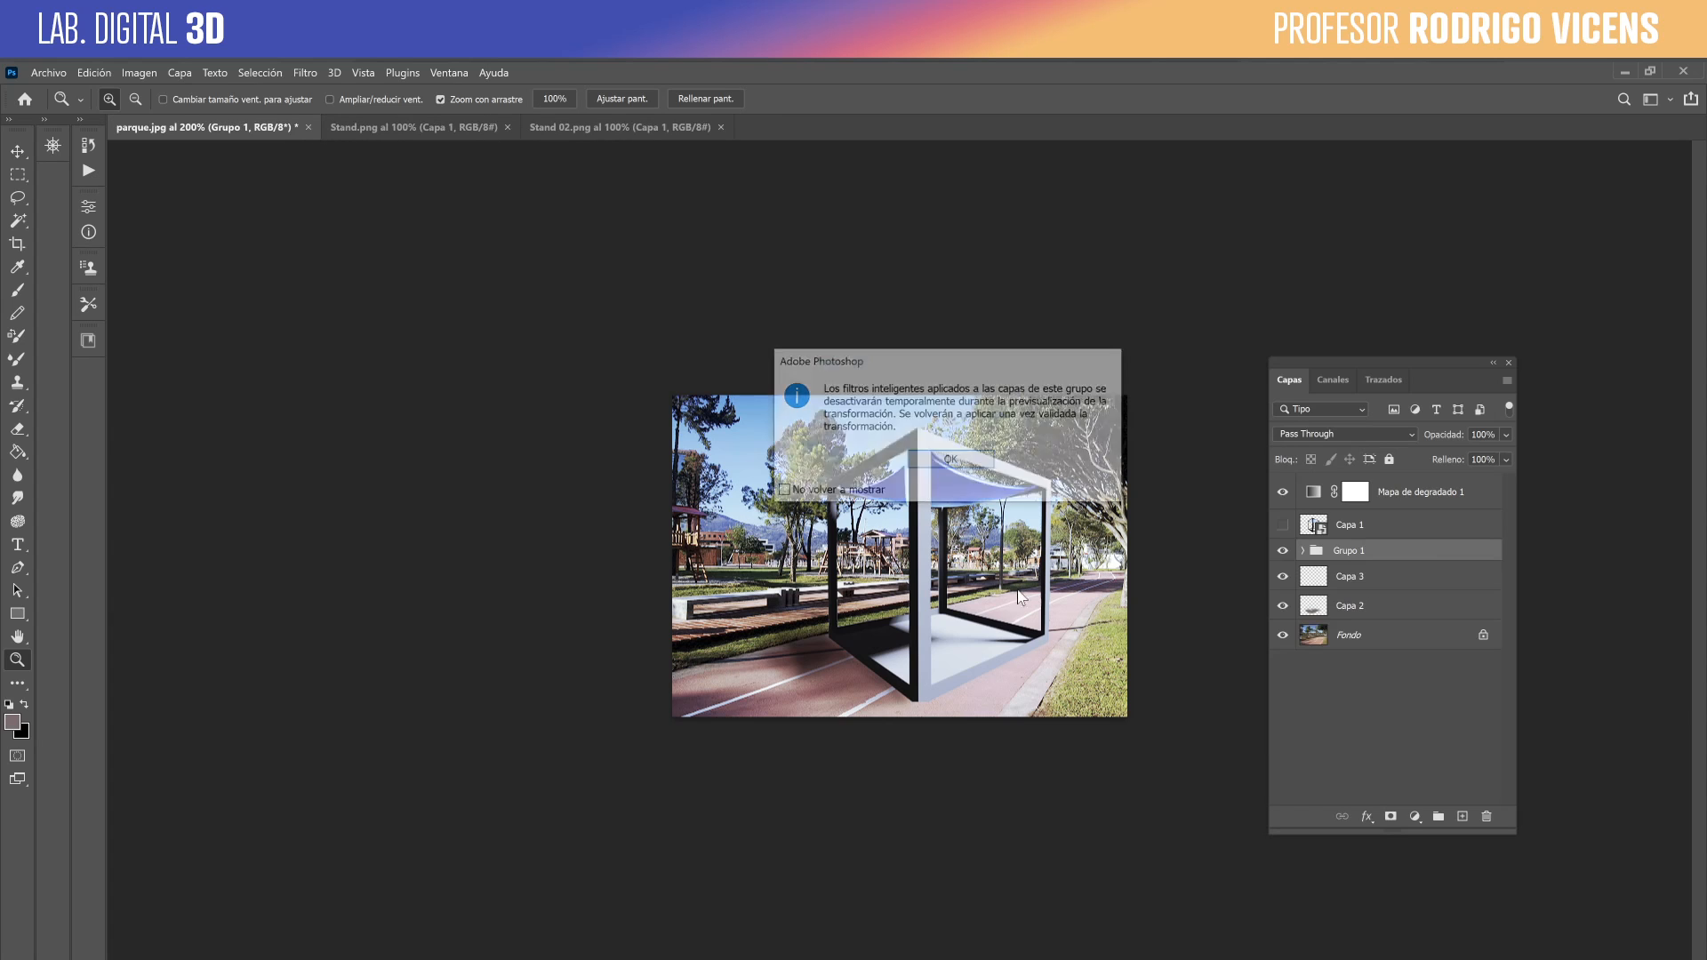
{"action": "left_click", "coordinate": [949, 460]}
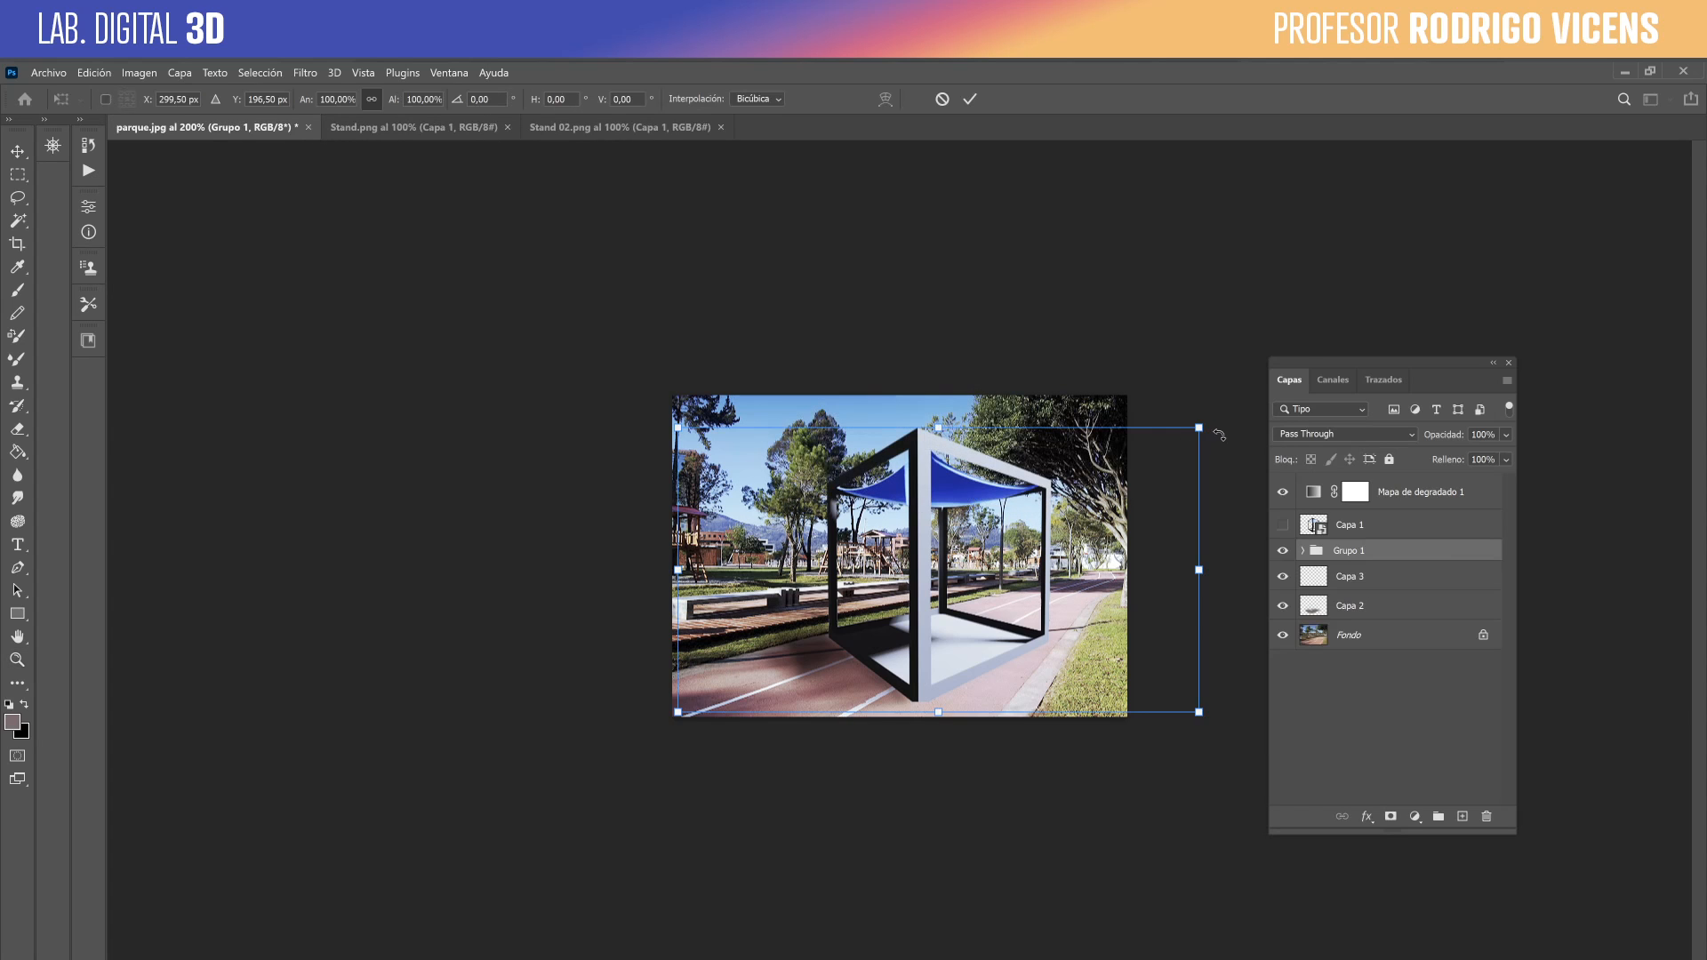
{"action": "left_click_drag", "start_coordinate": [1198, 428], "coordinate": [1102, 480]}
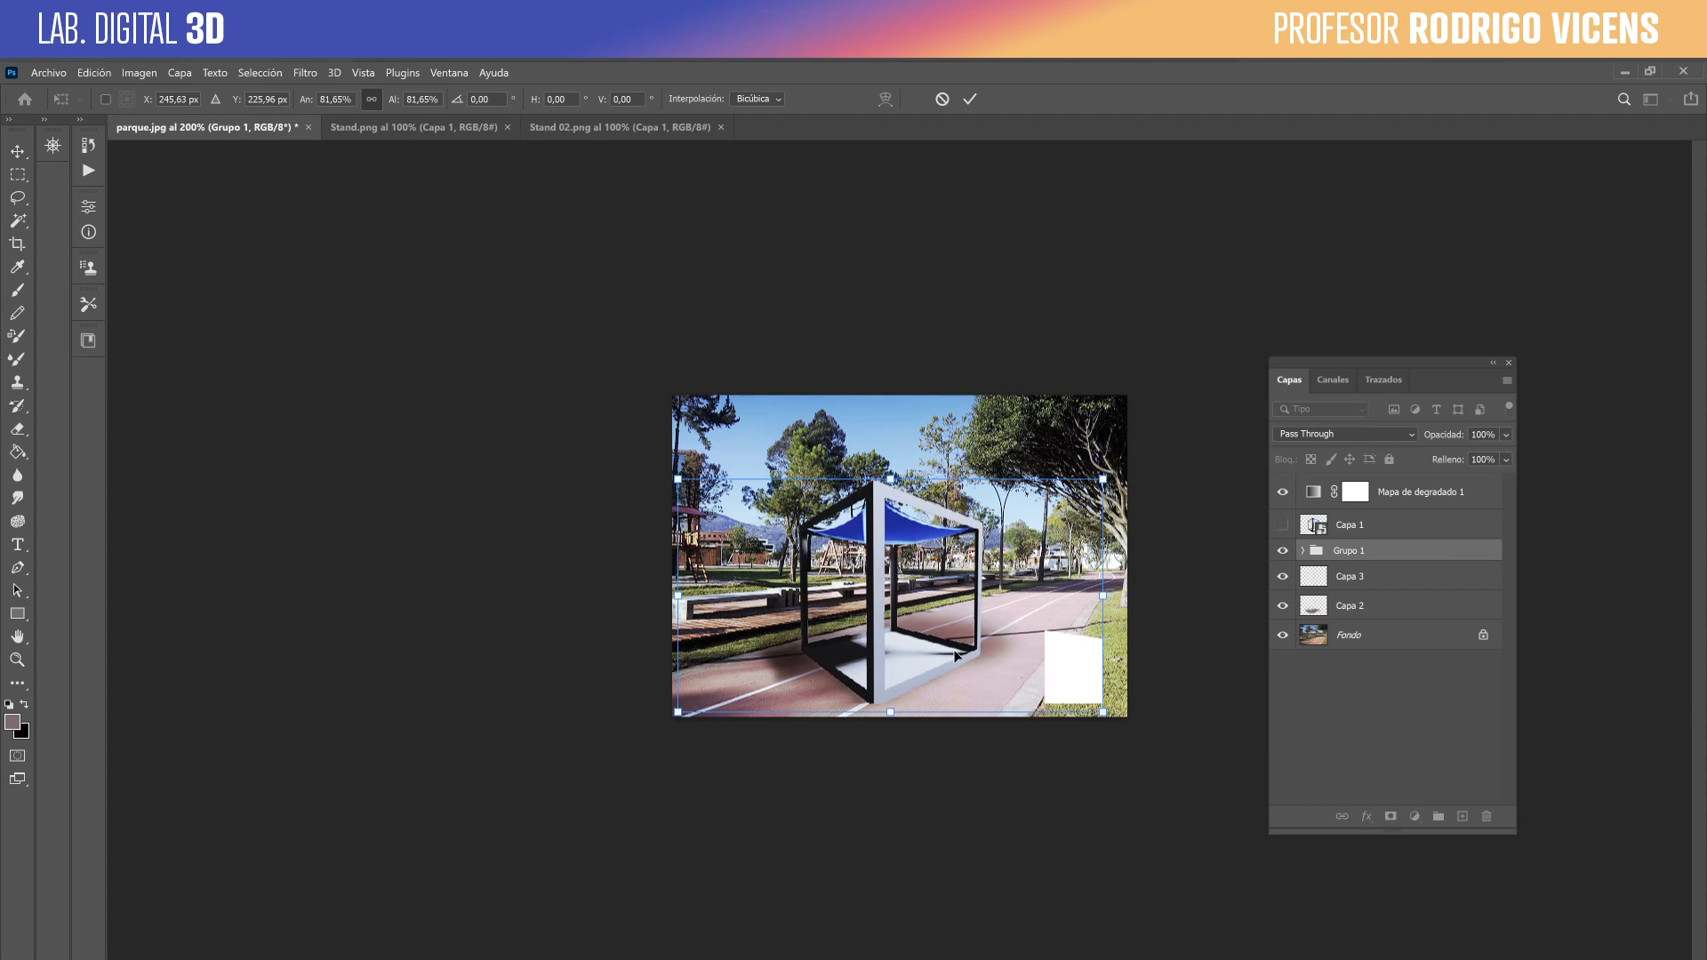
{"action": "left_click_drag", "start_coordinate": [963, 655], "coordinate": [993, 646]}
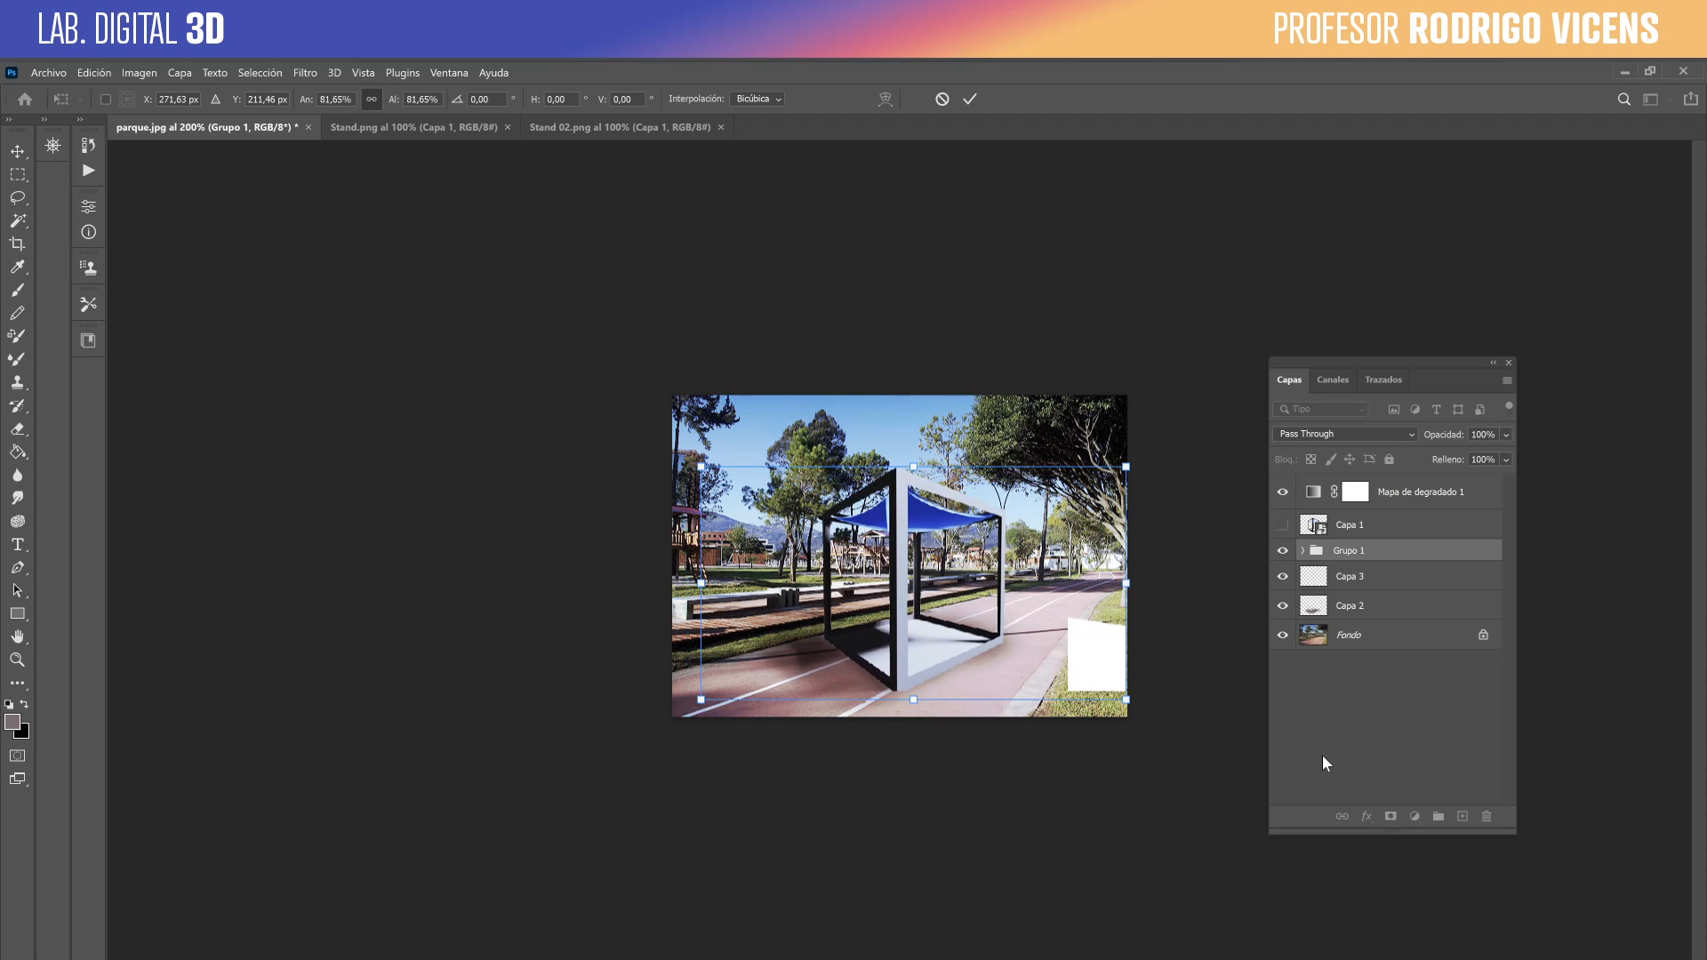
{"action": "key", "text": "Return"}
Hide Capa 2 and paint out the white block over the grass on Capa 4's mask in black.
{"action": "key", "text": "z"}
{"action": "left_click", "coordinate": [1283, 607]}
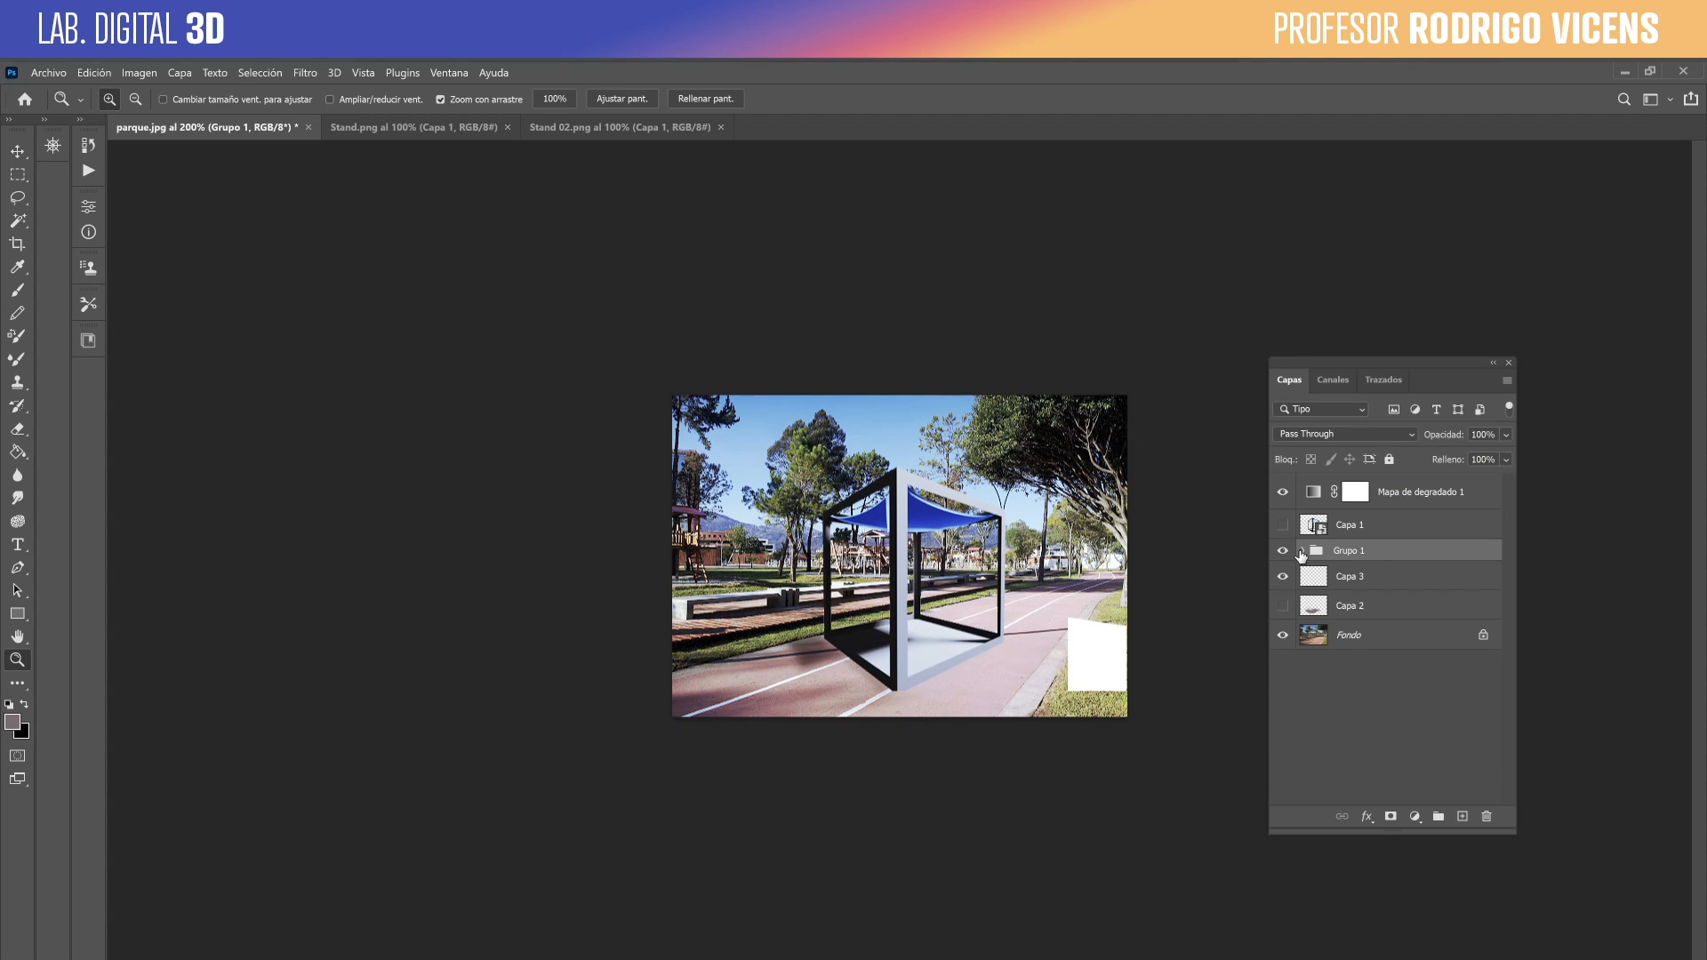
{"action": "left_click", "coordinate": [1302, 553]}
{"action": "left_click", "coordinate": [1317, 580]}
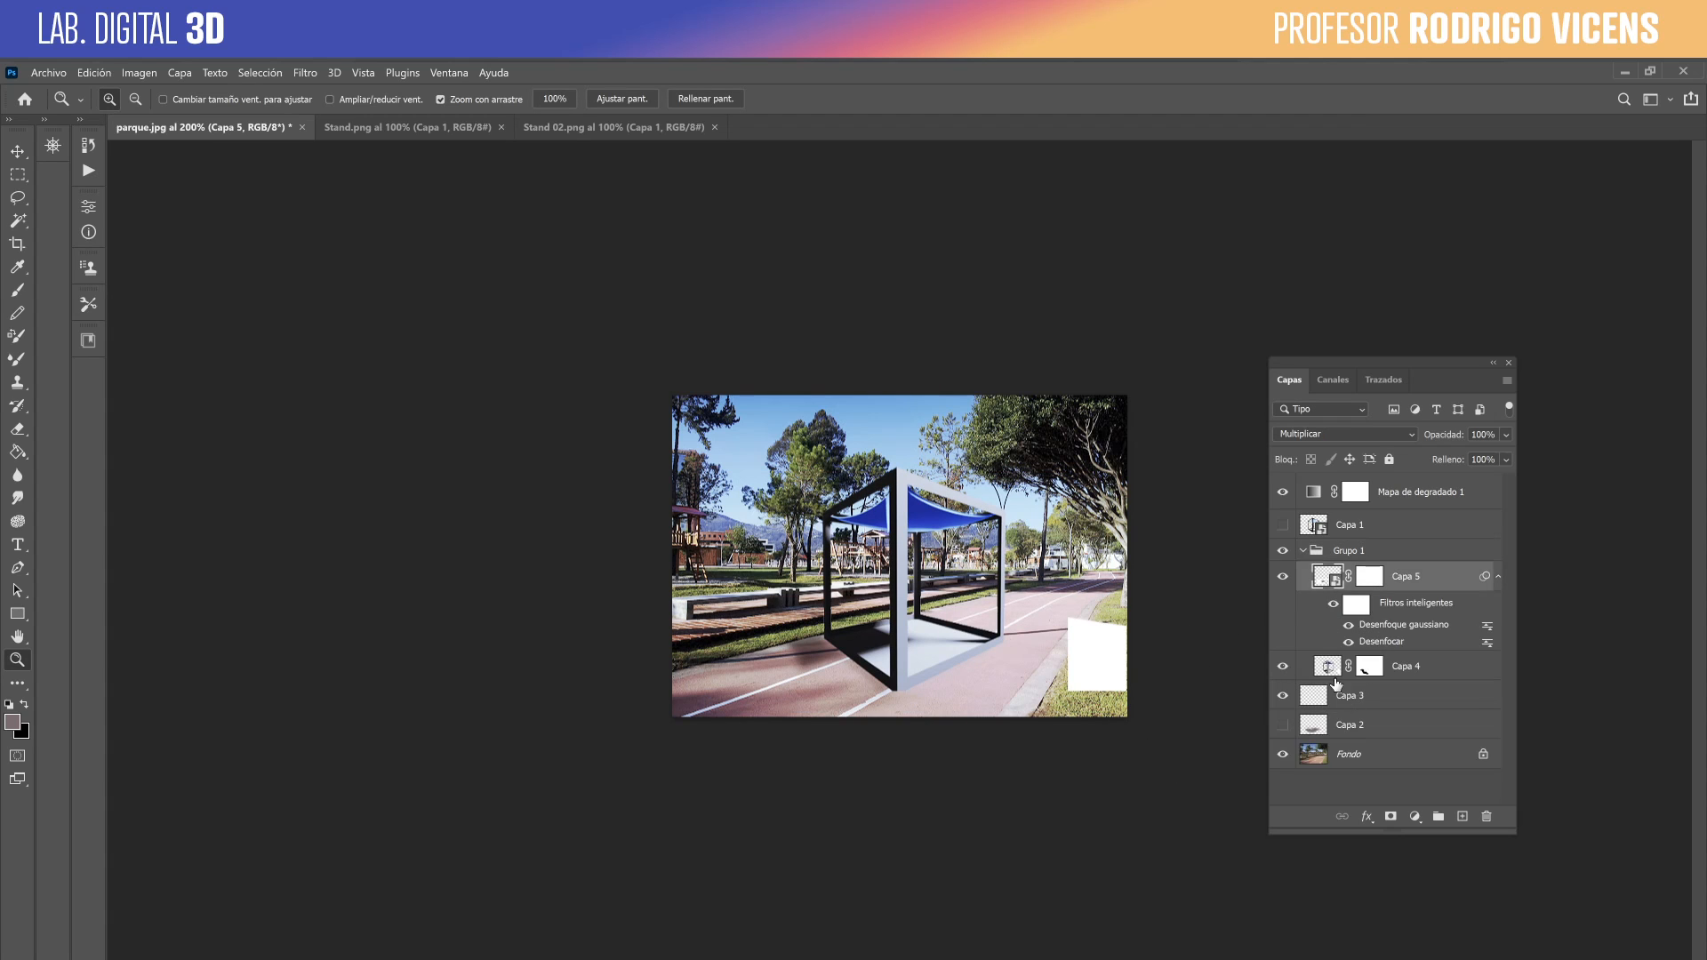
{"action": "left_click", "coordinate": [1335, 674]}
{"action": "left_click", "coordinate": [1369, 666]}
{"action": "key", "text": "b"}
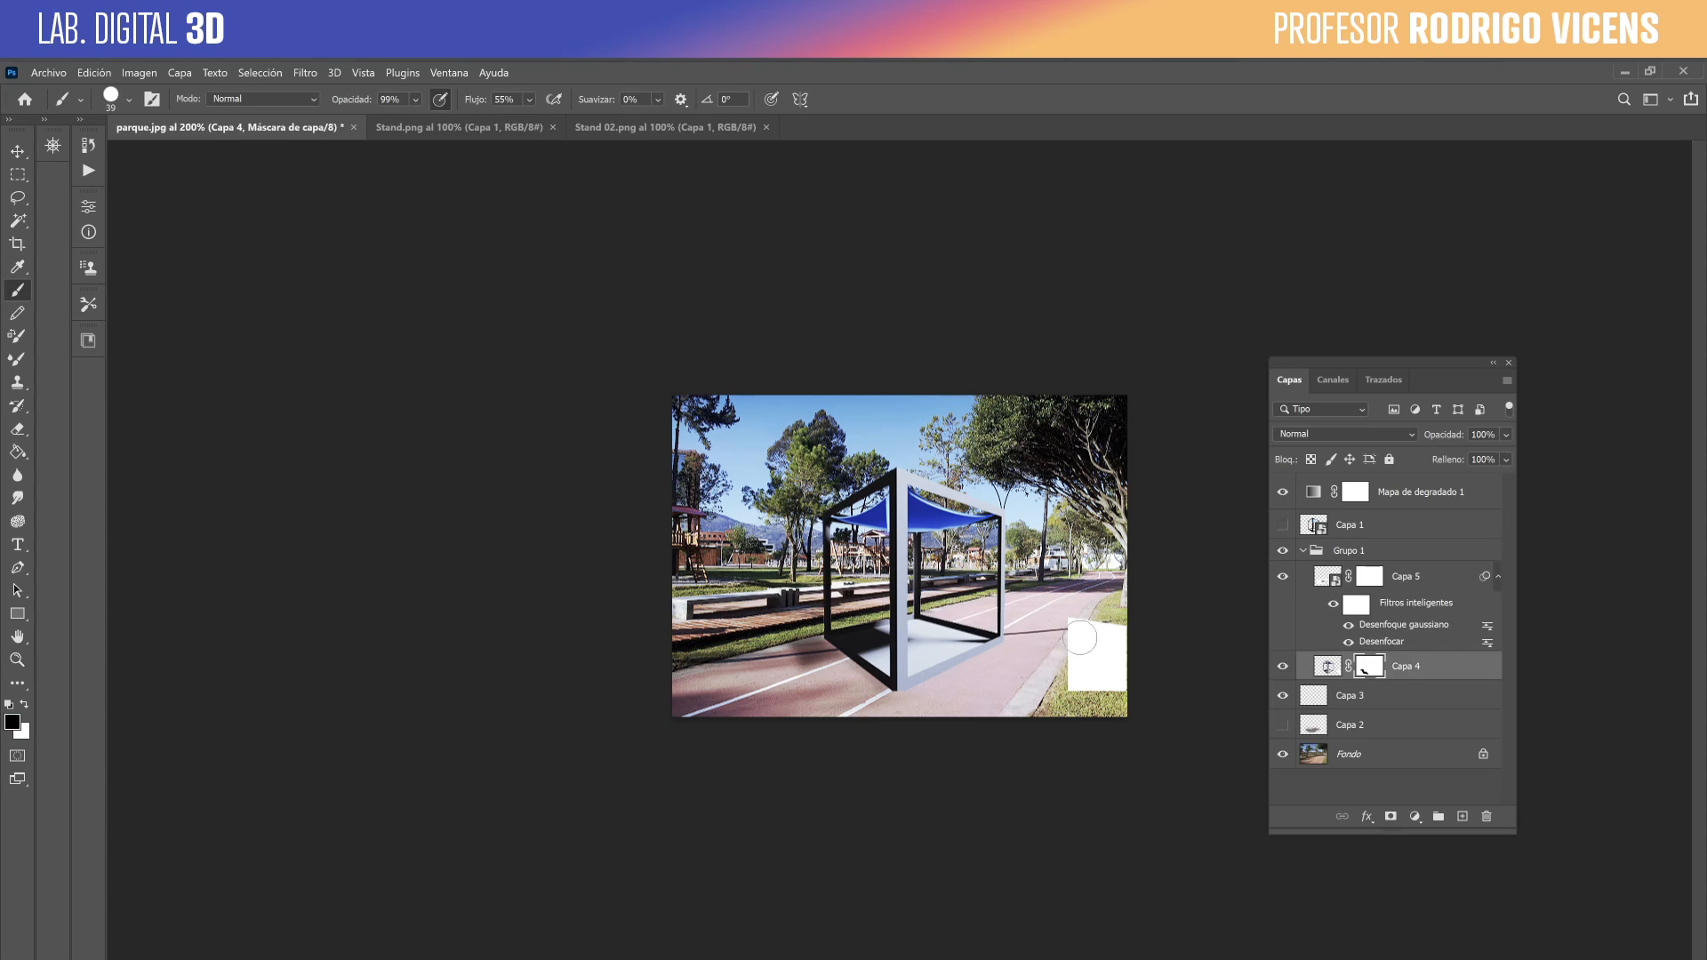
{"action": "mouse_move", "coordinate": [1080, 638]}
{"action": "left_mouse_down"}
{"action": "mouse_move", "coordinate": [1079, 676]}
{"action": "mouse_move", "coordinate": [1101, 642]}
{"action": "mouse_move", "coordinate": [1111, 676]}
{"action": "mouse_move", "coordinate": [1166, 678]}
{"action": "mouse_move", "coordinate": [1148, 658]}
{"action": "left_mouse_up"}
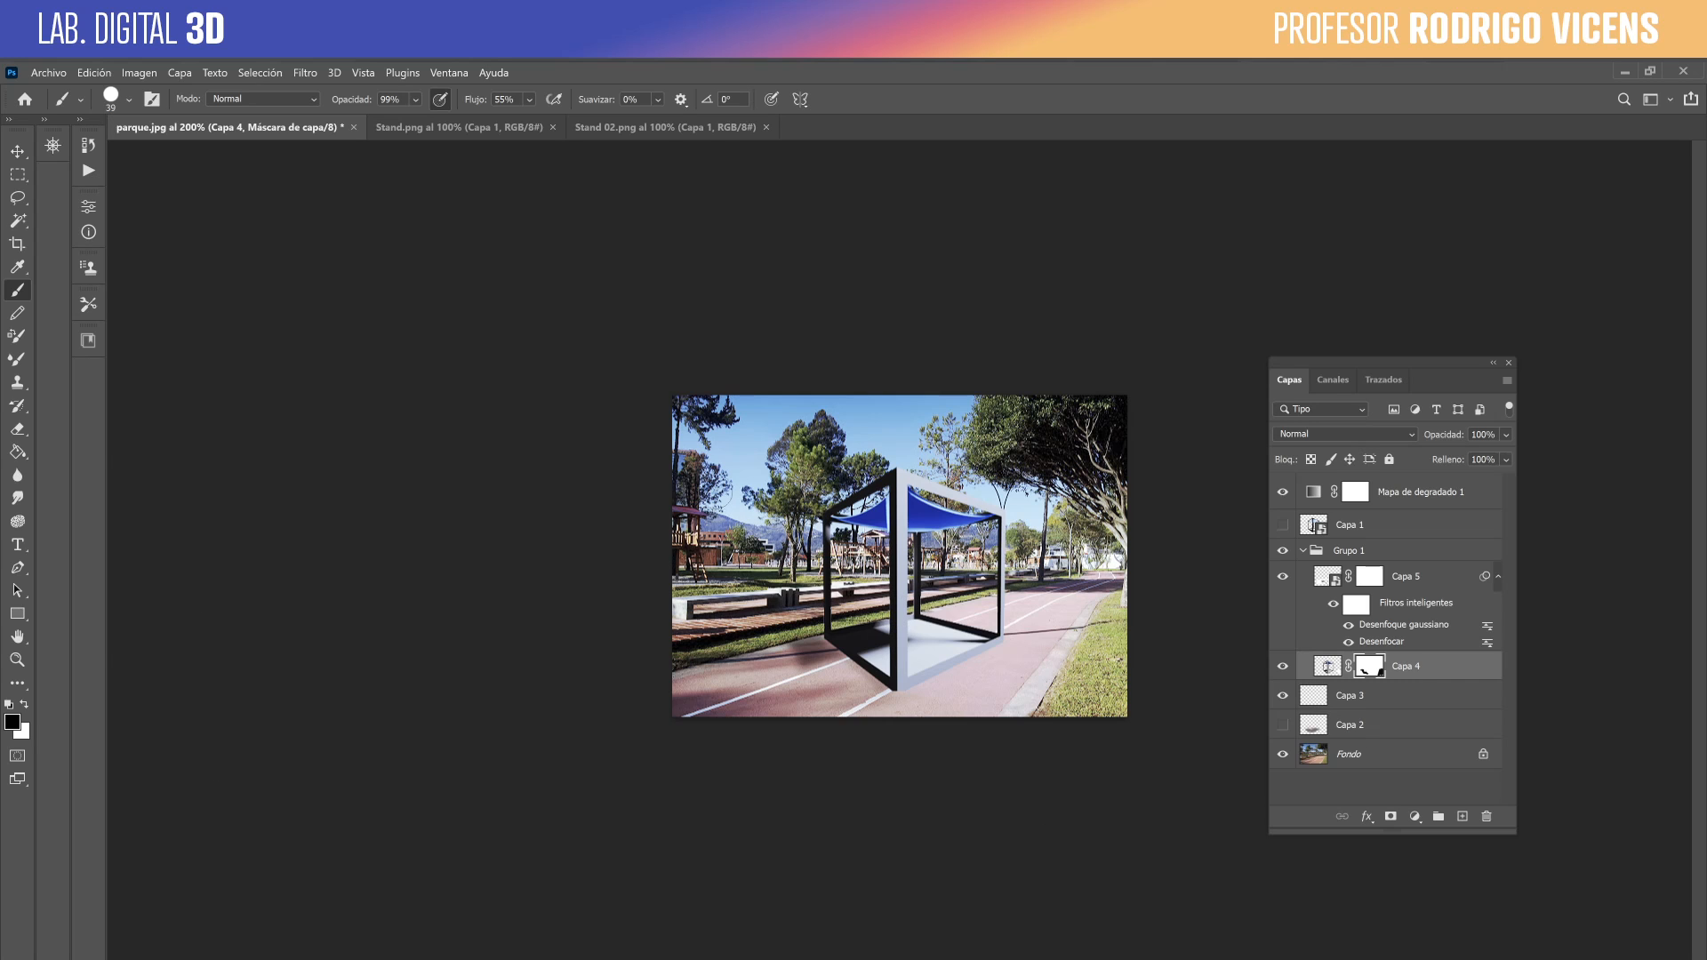
Switch to Blender and delete the ground plane Plano.001 from the scene.
{"action": "key", "text": "alt+Tab"}
{"action": "key", "text": "alt+Tab"}
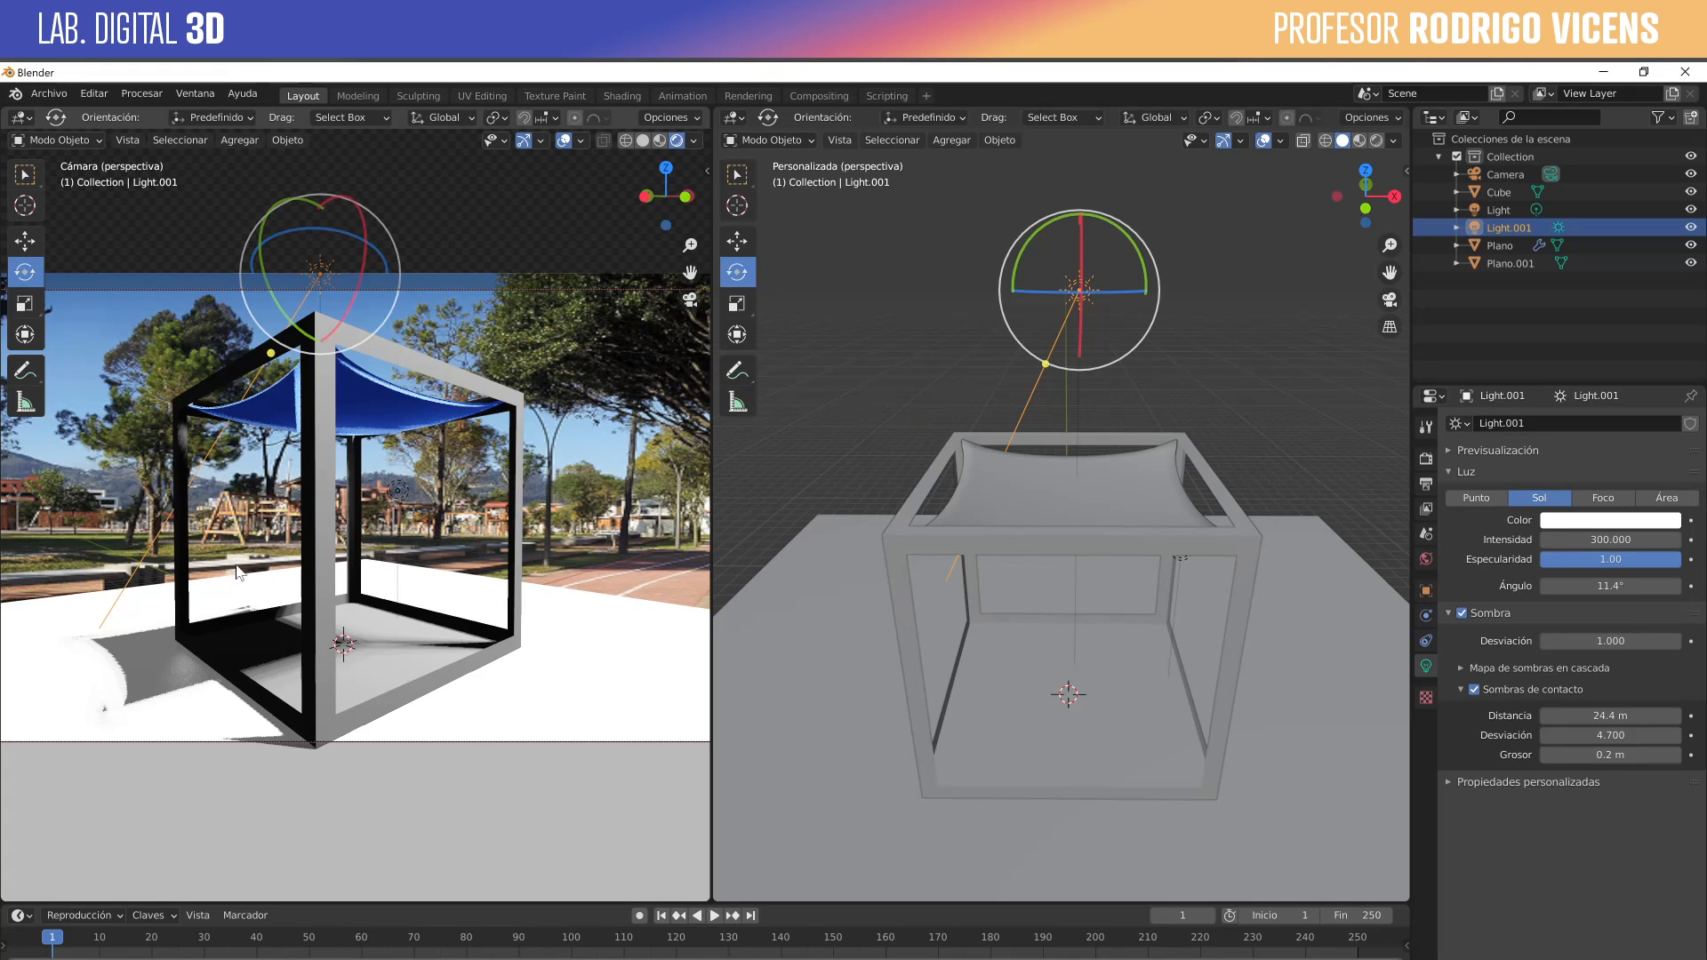
{"action": "left_click", "coordinate": [564, 679]}
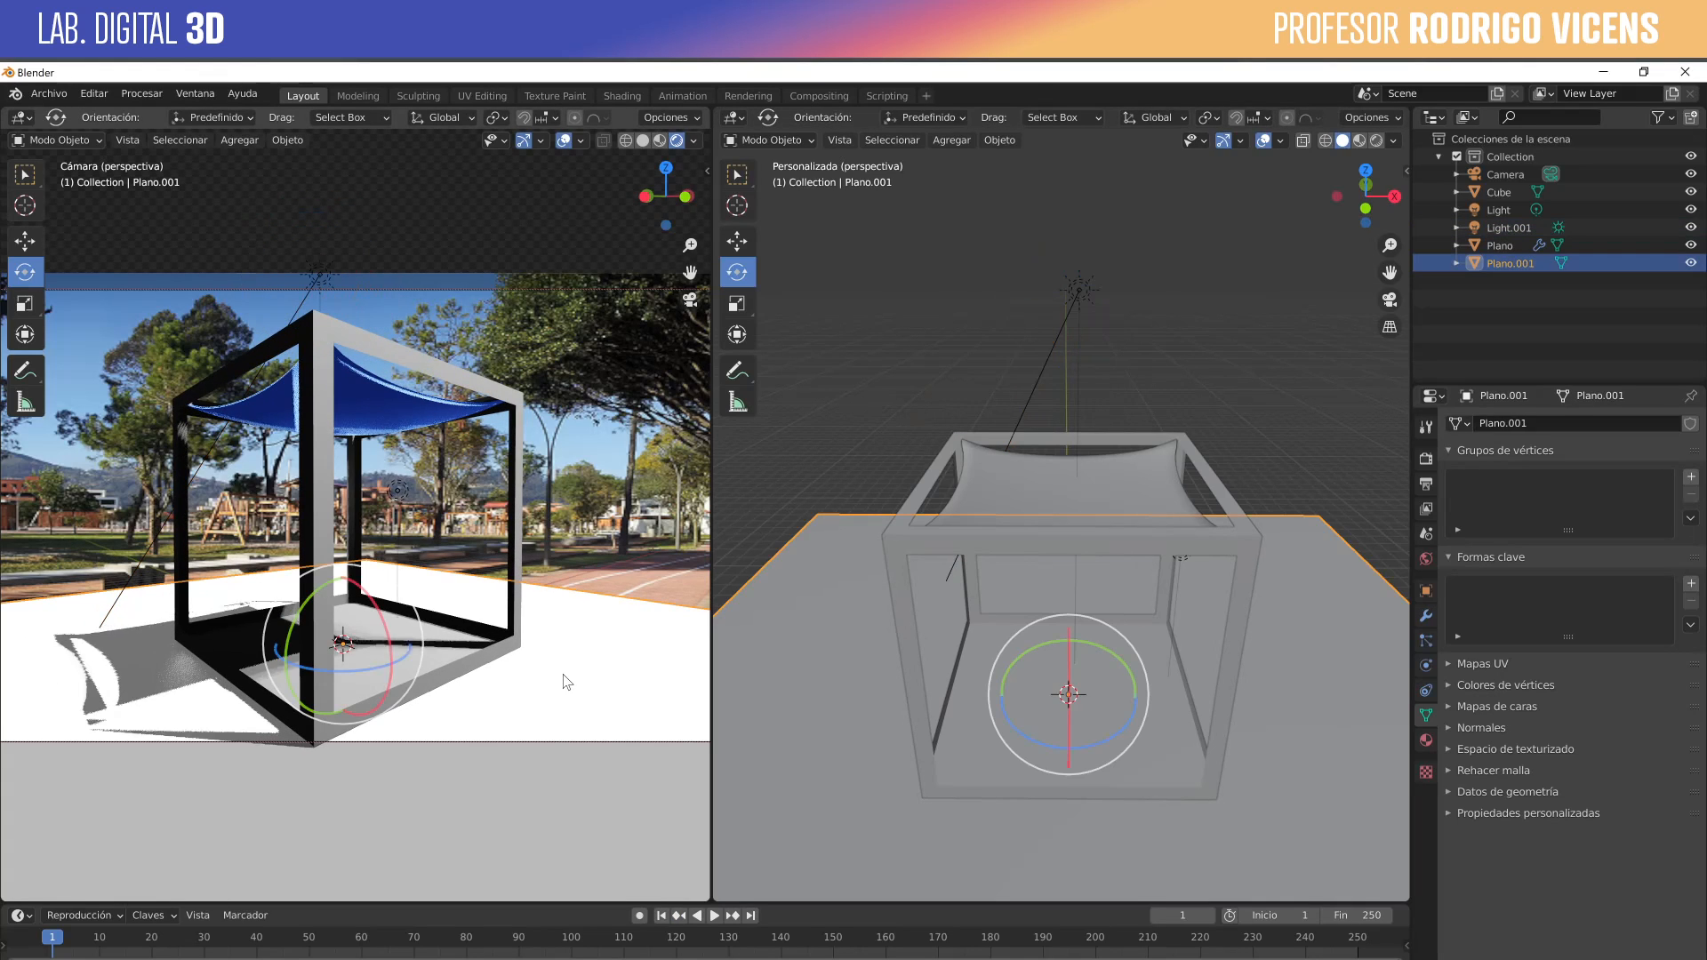
{"action": "key", "text": "x"}
{"action": "left_click", "coordinate": [565, 668]}
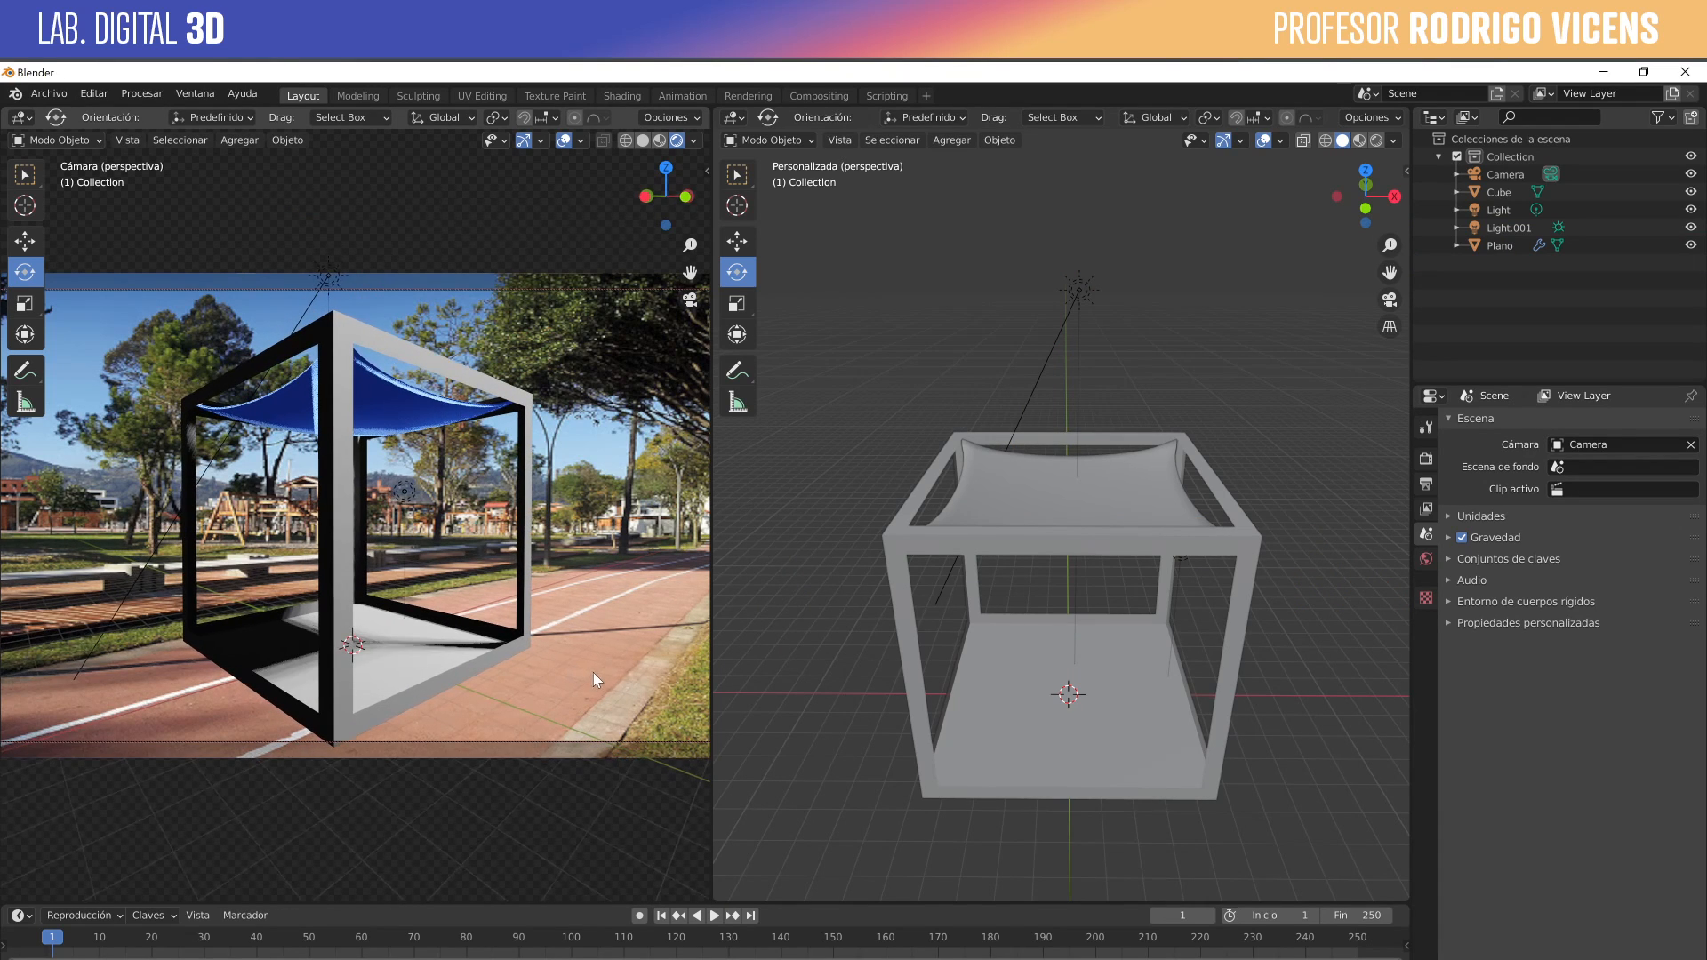
Review the render's Opciones de película, comparing the background with Transparentar off and on, and leave it enabled.
{"action": "left_click", "coordinate": [1428, 460]}
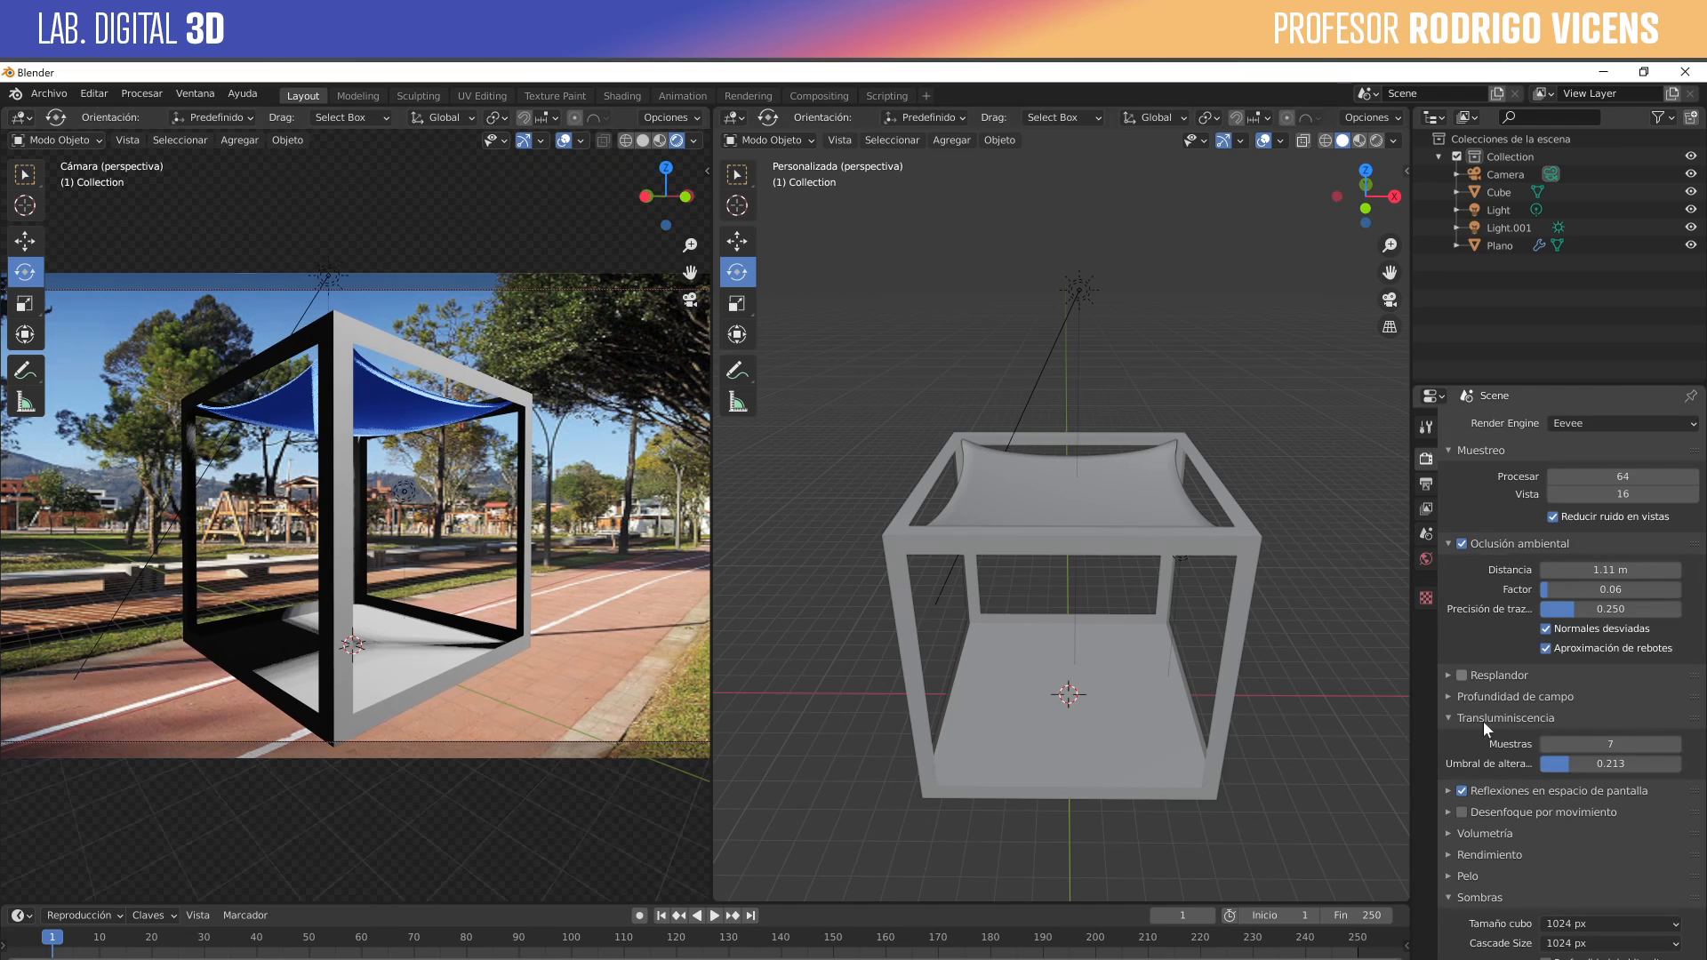
{"action": "scroll", "coordinate": [1528, 871], "scroll_direction": "down", "scroll_amount": 3}
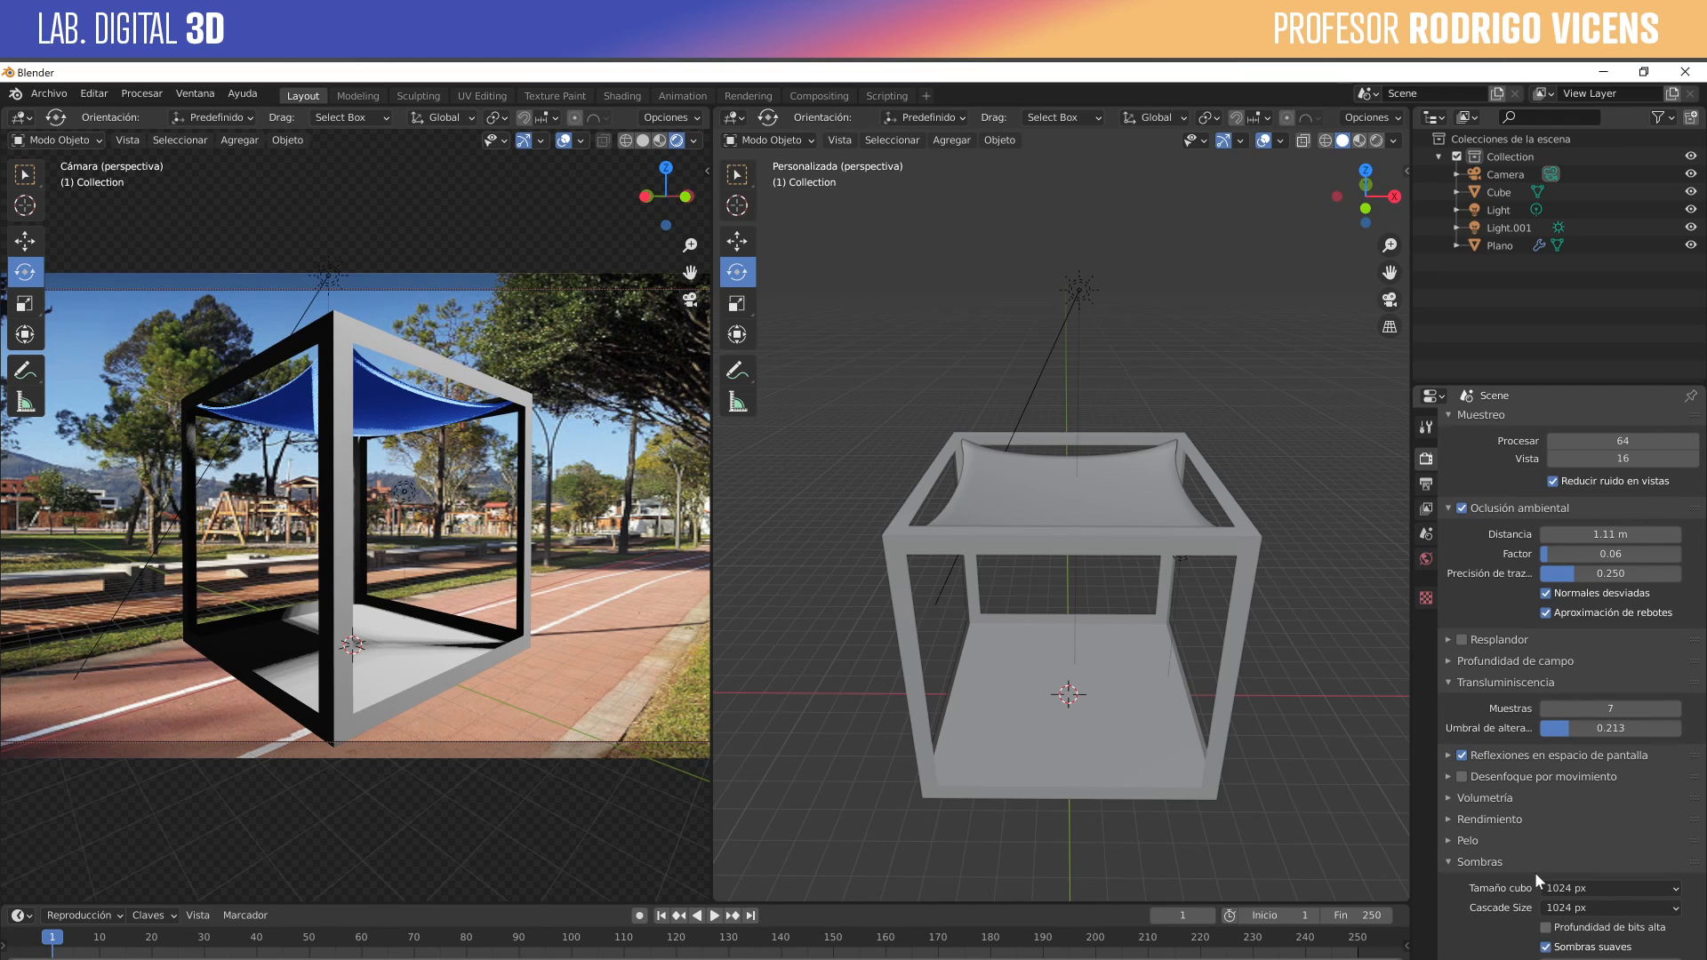
{"action": "left_click", "coordinate": [1453, 773]}
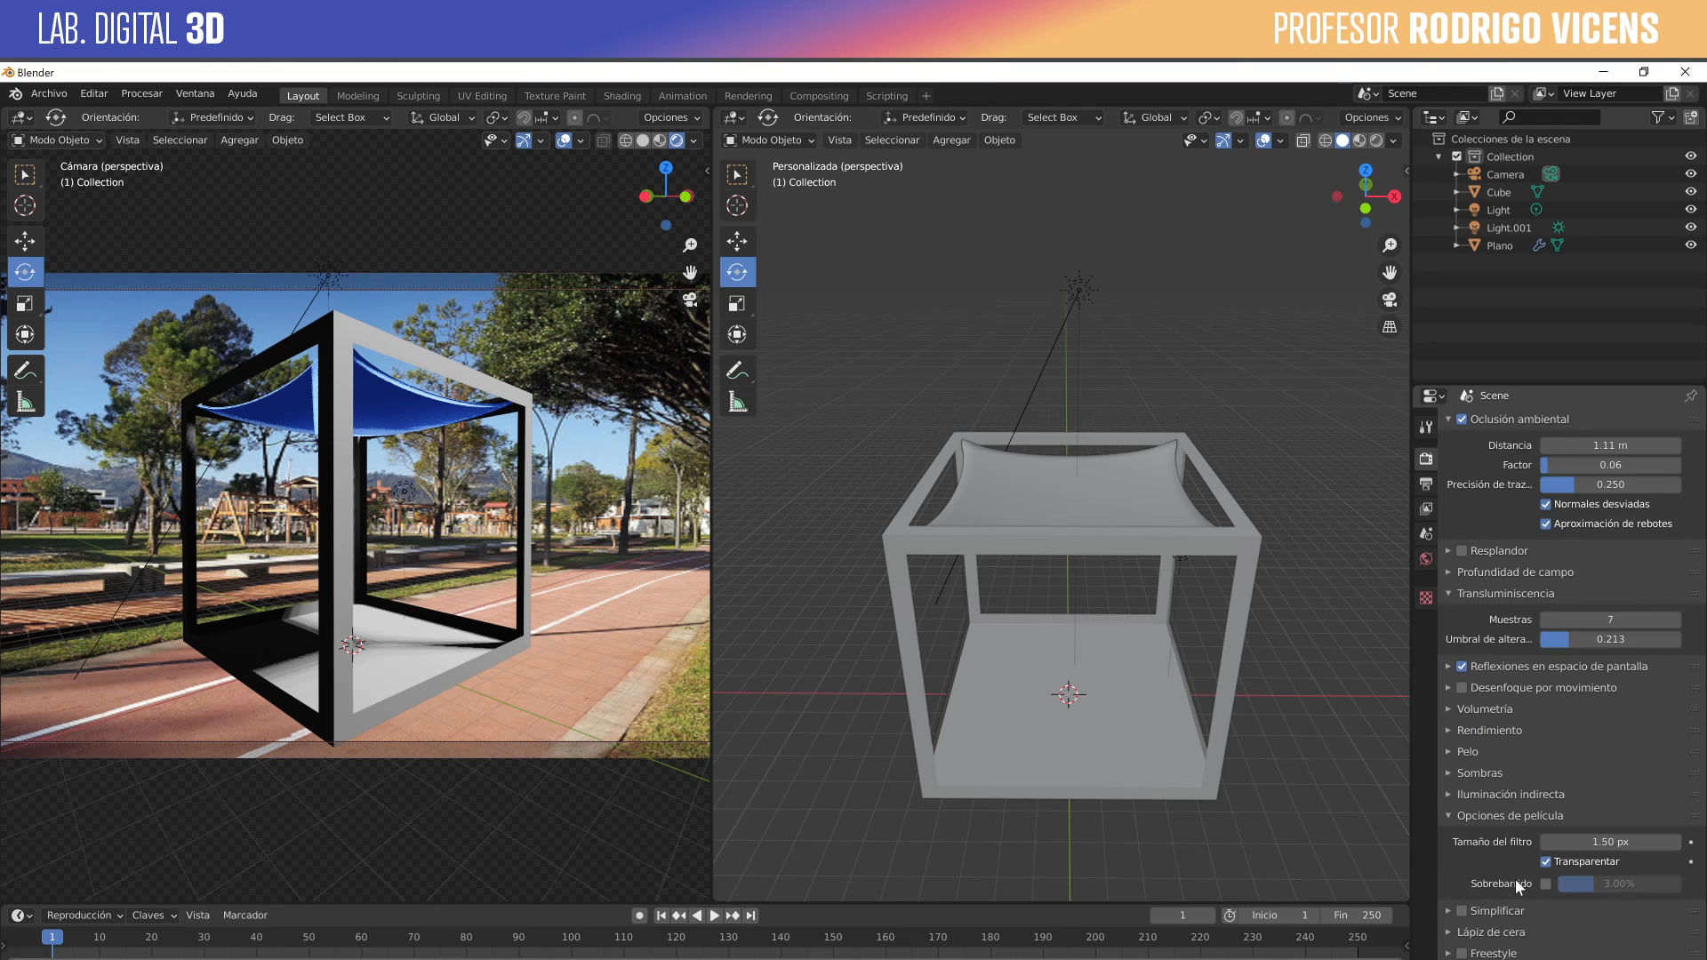
{"action": "left_click", "coordinate": [1538, 812]}
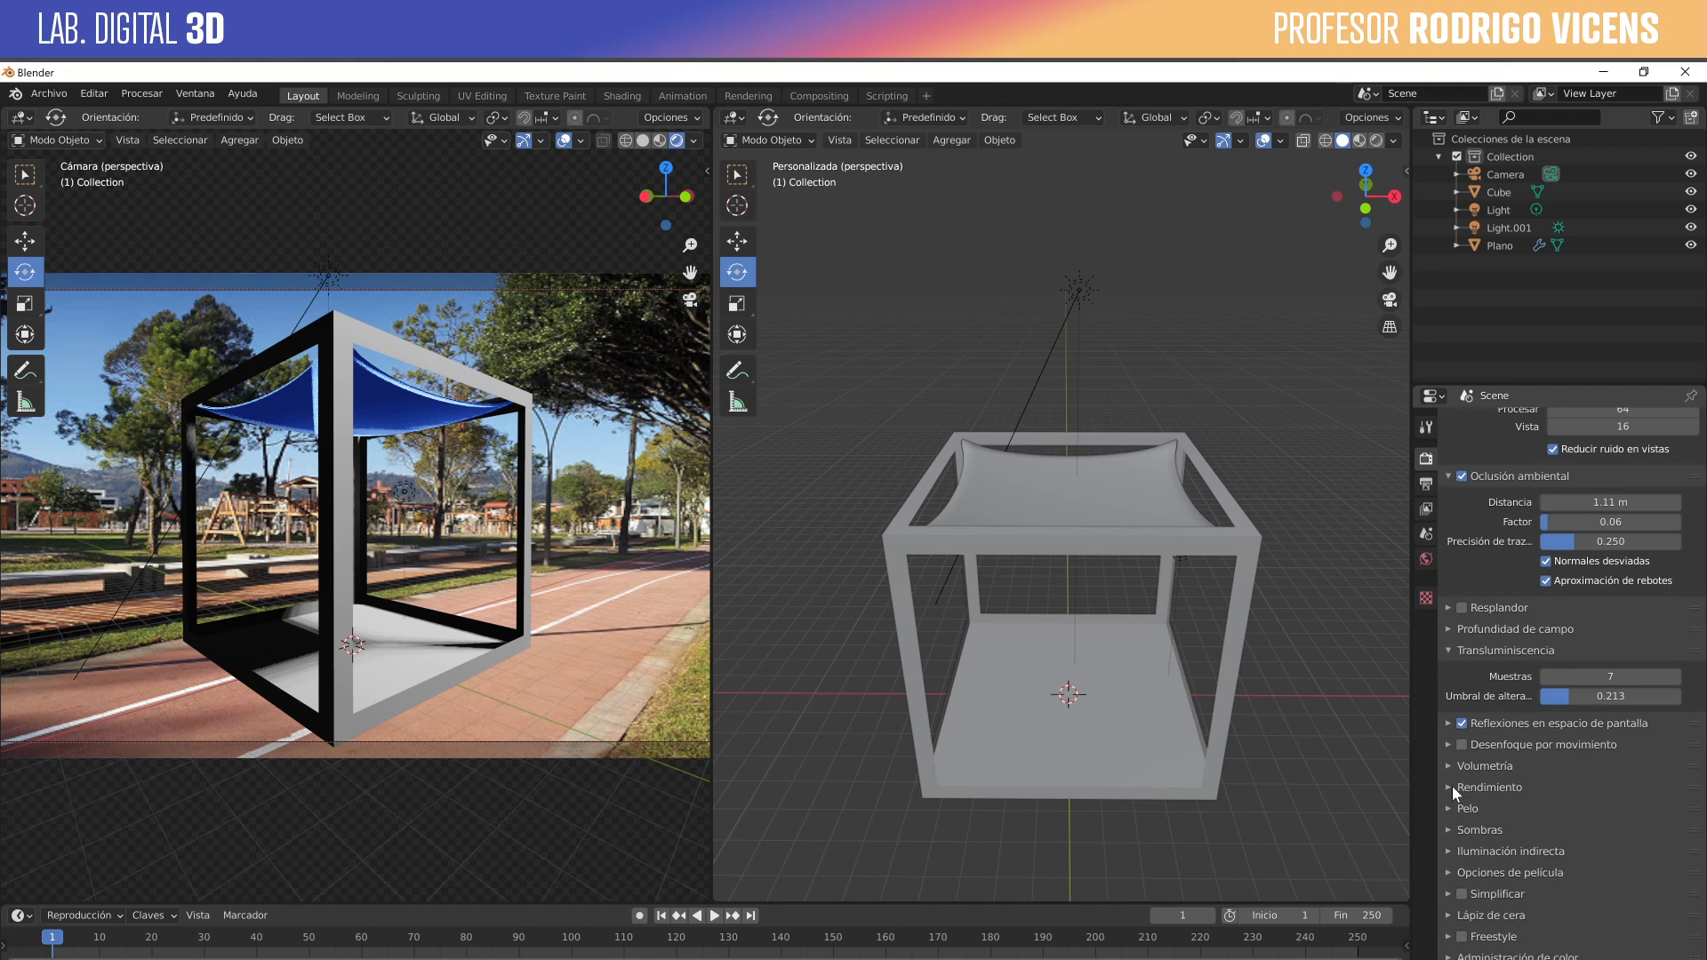
{"action": "left_click", "coordinate": [1449, 873]}
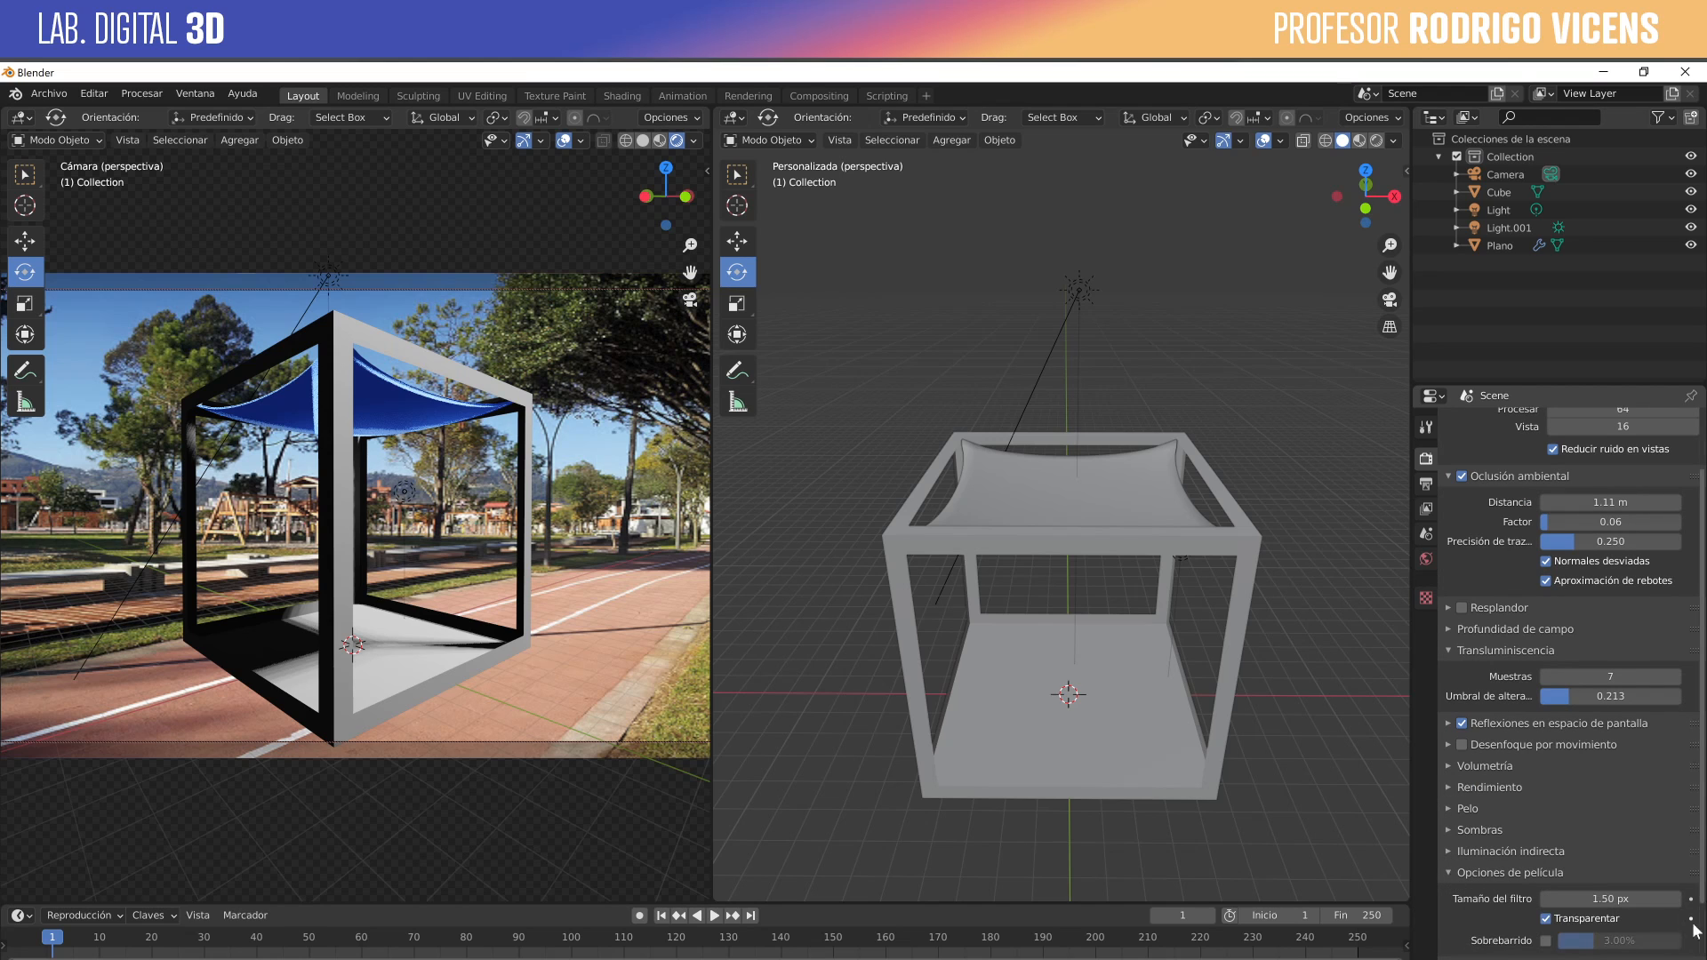
{"action": "left_click", "coordinate": [1545, 920]}
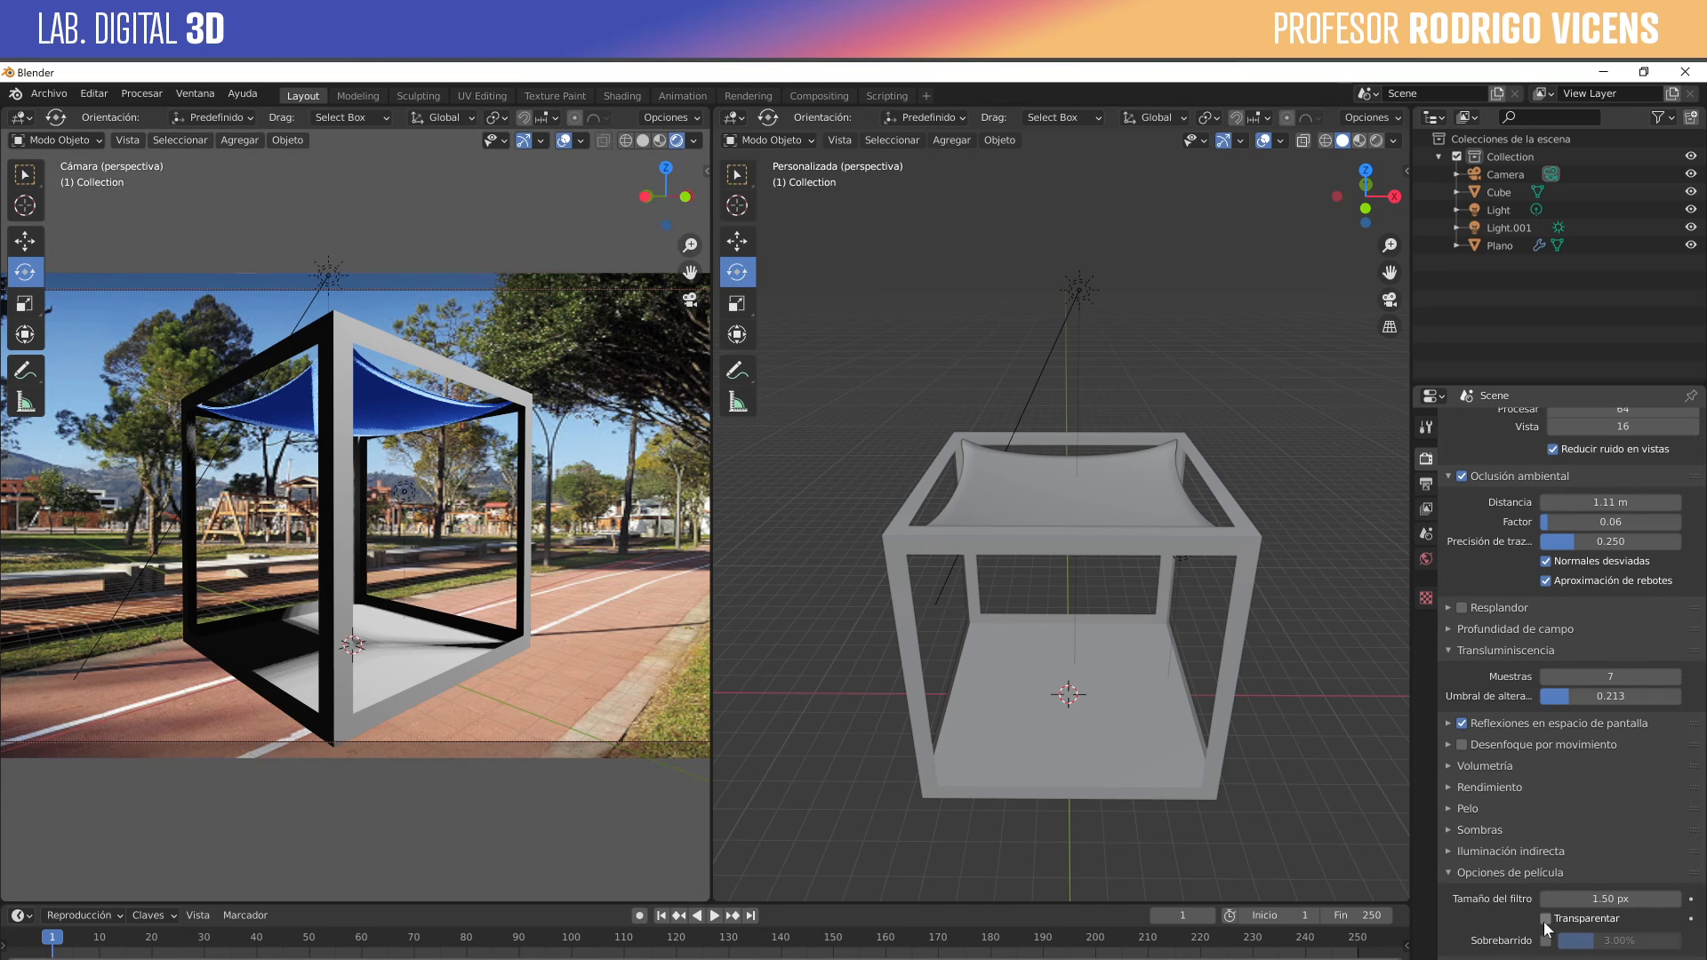
{"action": "left_click", "coordinate": [1545, 920]}
{"action": "left_click", "coordinate": [1546, 921]}
{"action": "left_click", "coordinate": [1545, 921]}
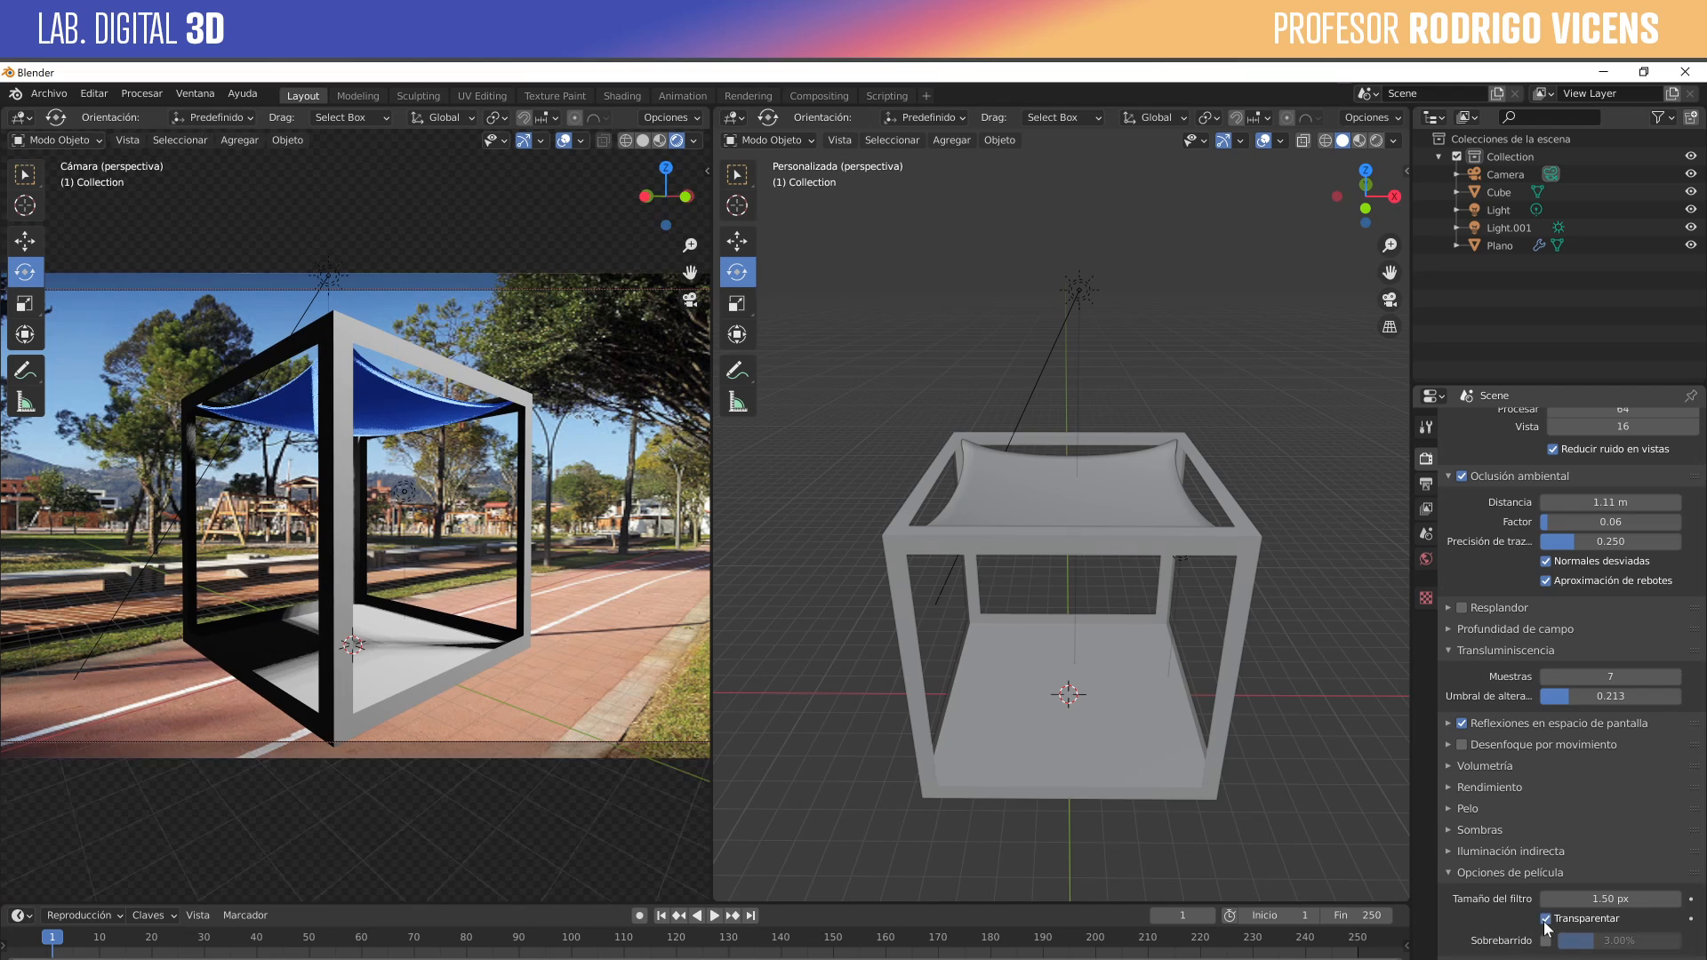